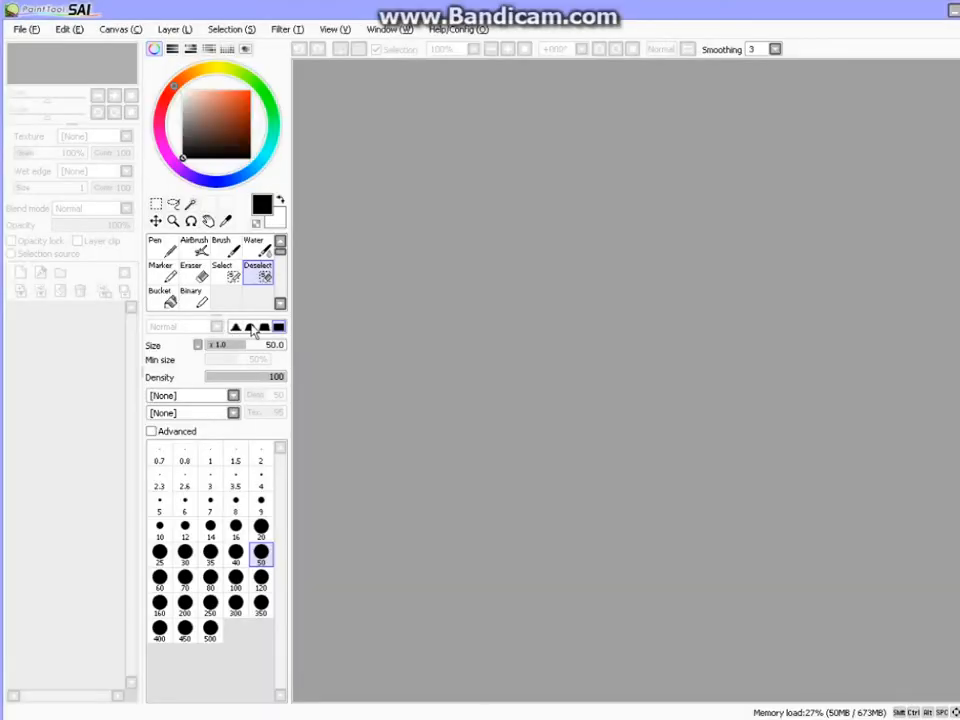
- Create a new canvas 500 pixels wide and 500 pixels high
click(26, 28)
click(52, 47)
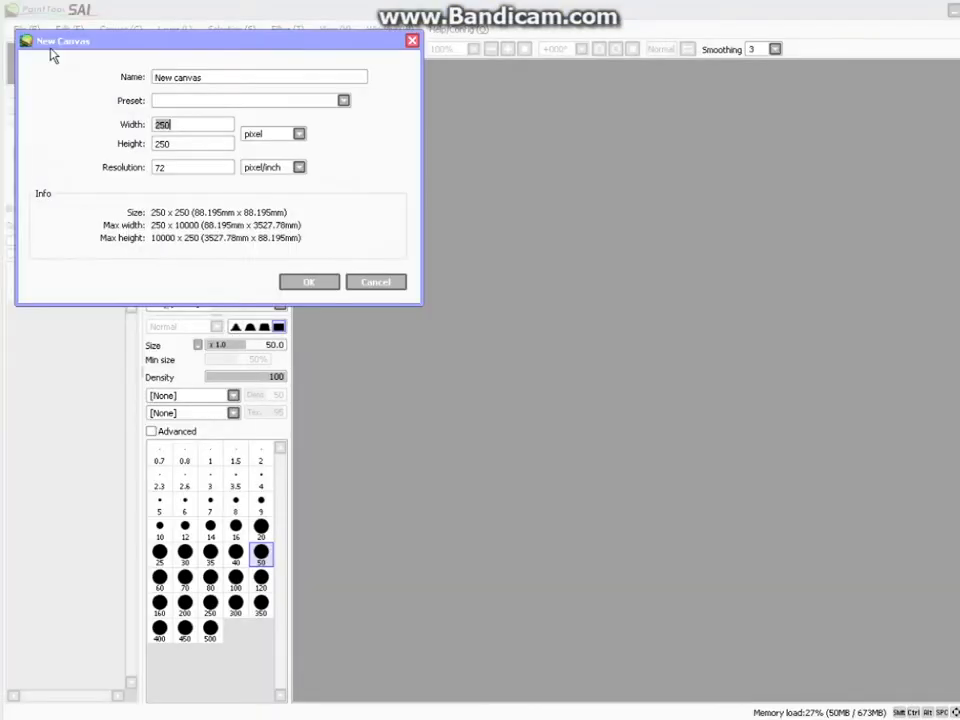
text(500)
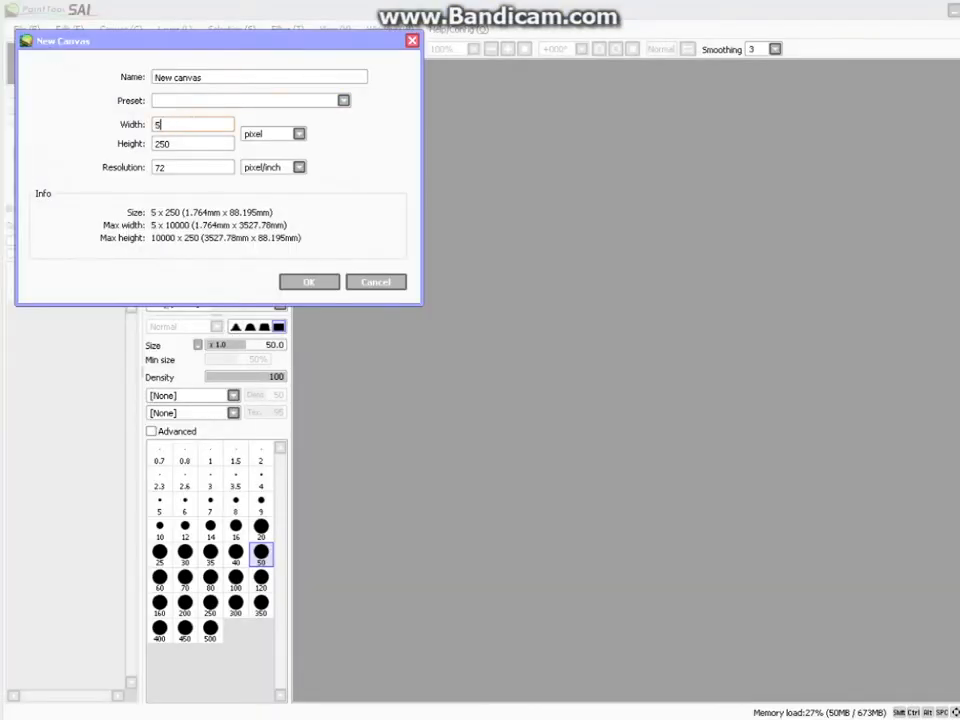
text(500)
click(330, 285)
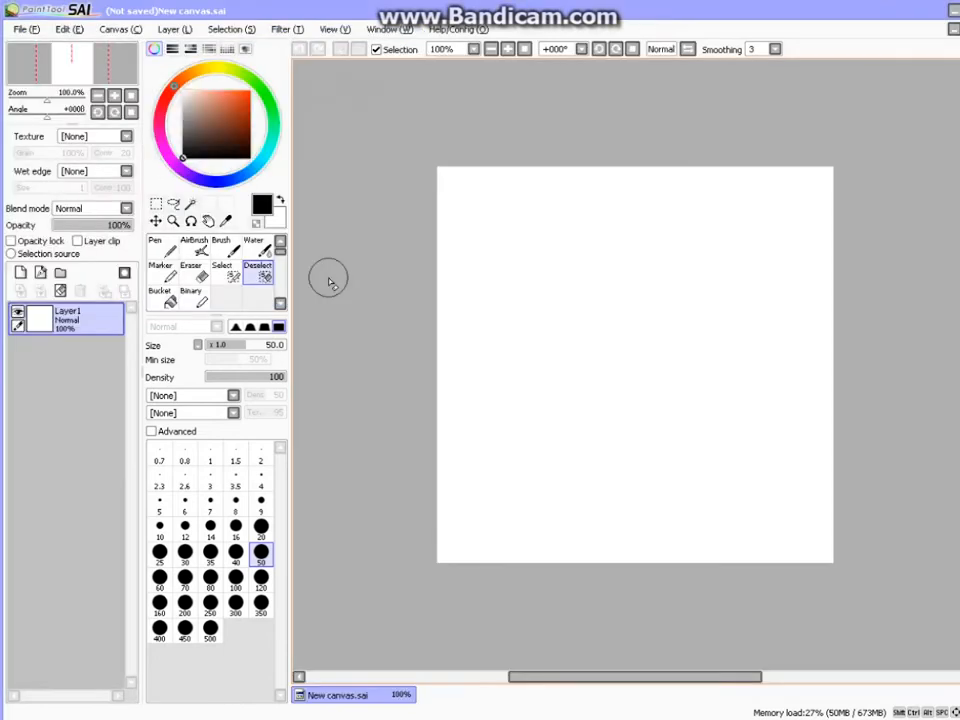
- Start opening an existing image and browse through My Pictures into the Sample Pictures folder
click(39, 31)
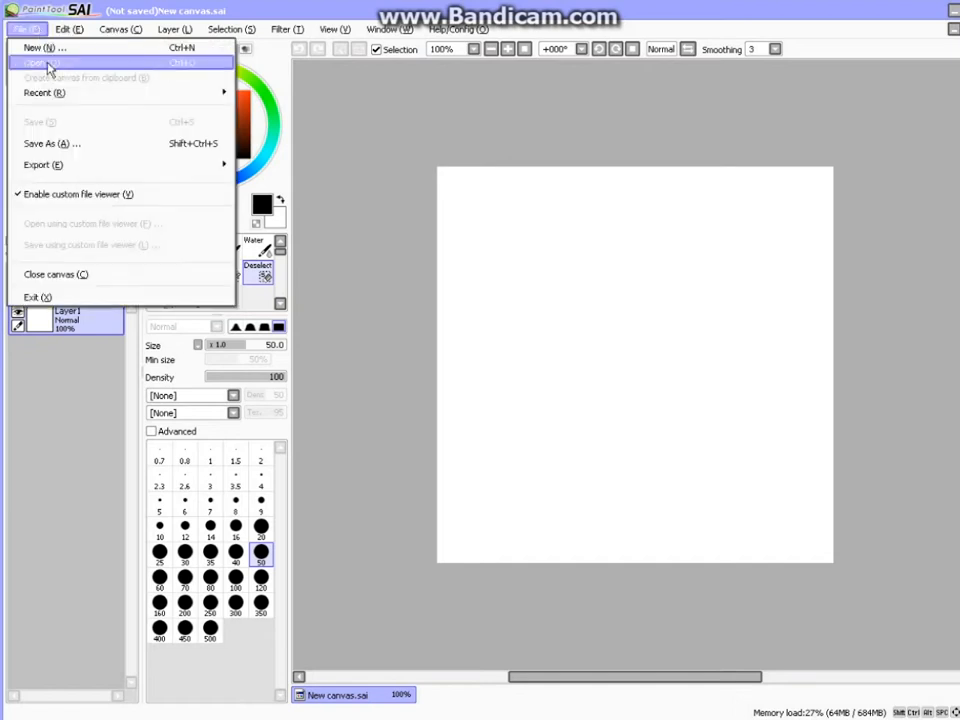
click(46, 65)
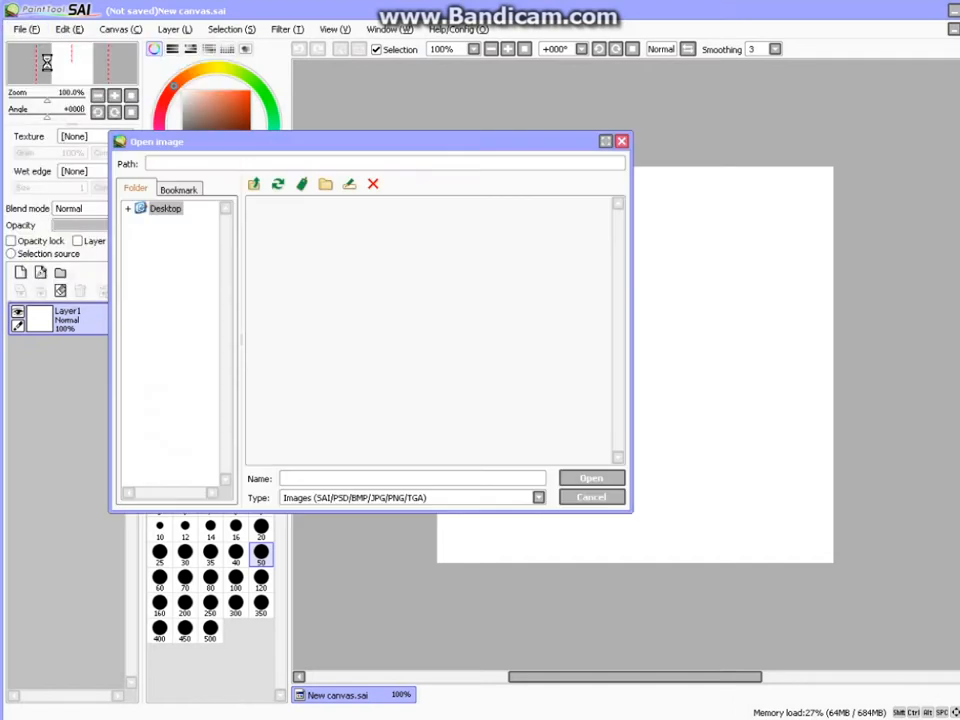
drag(617, 216, 617, 185)
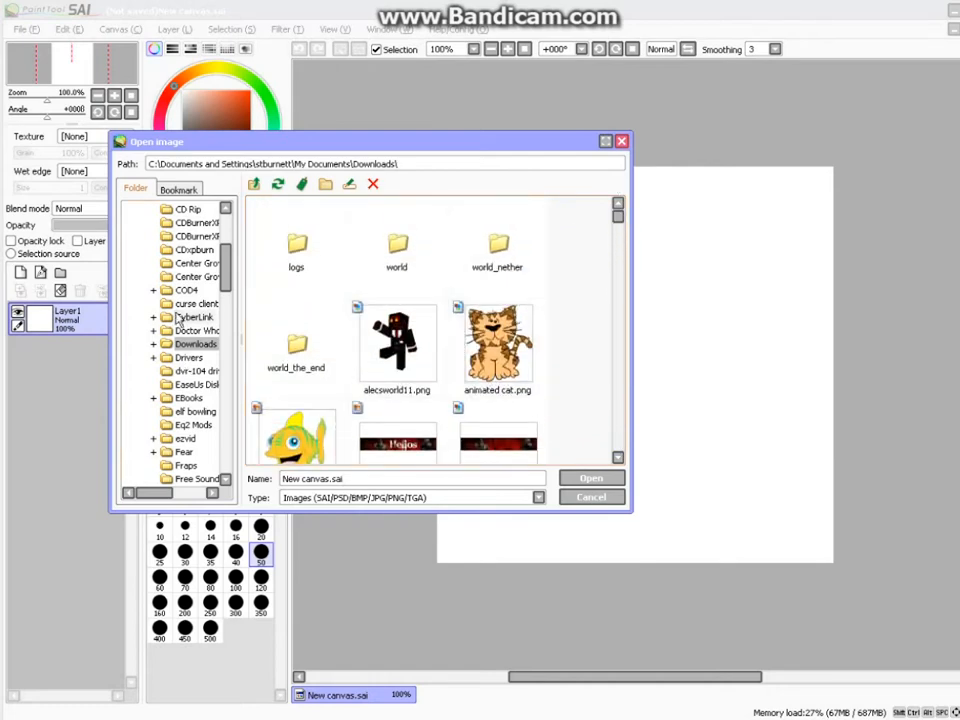
drag(227, 270, 227, 360)
click(205, 378)
scroll(381, 343, down, 2)
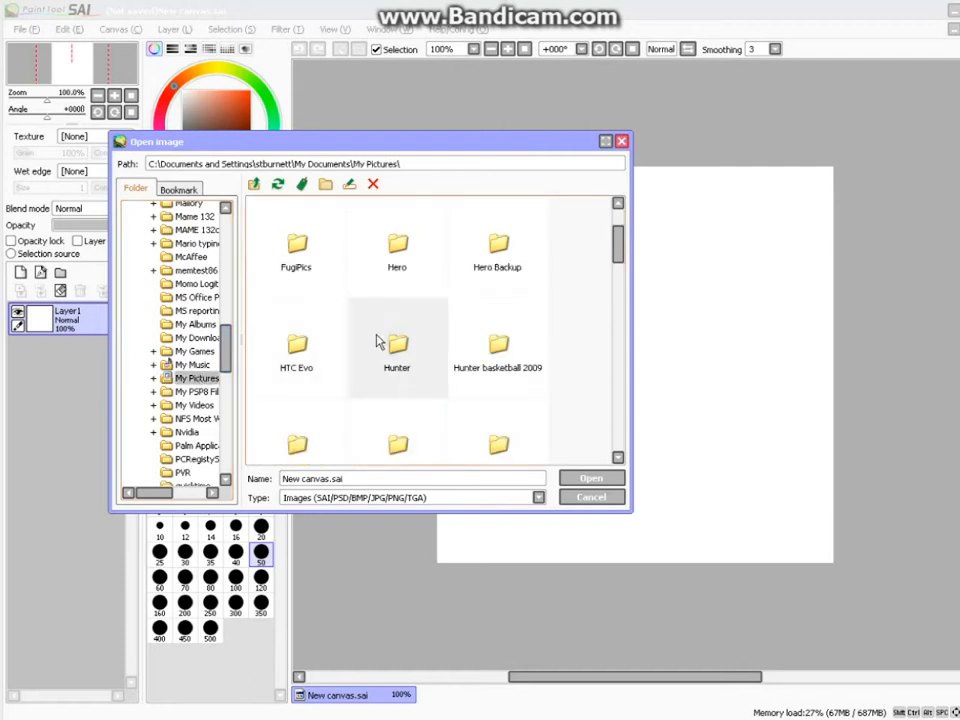
drag(615, 257, 615, 296)
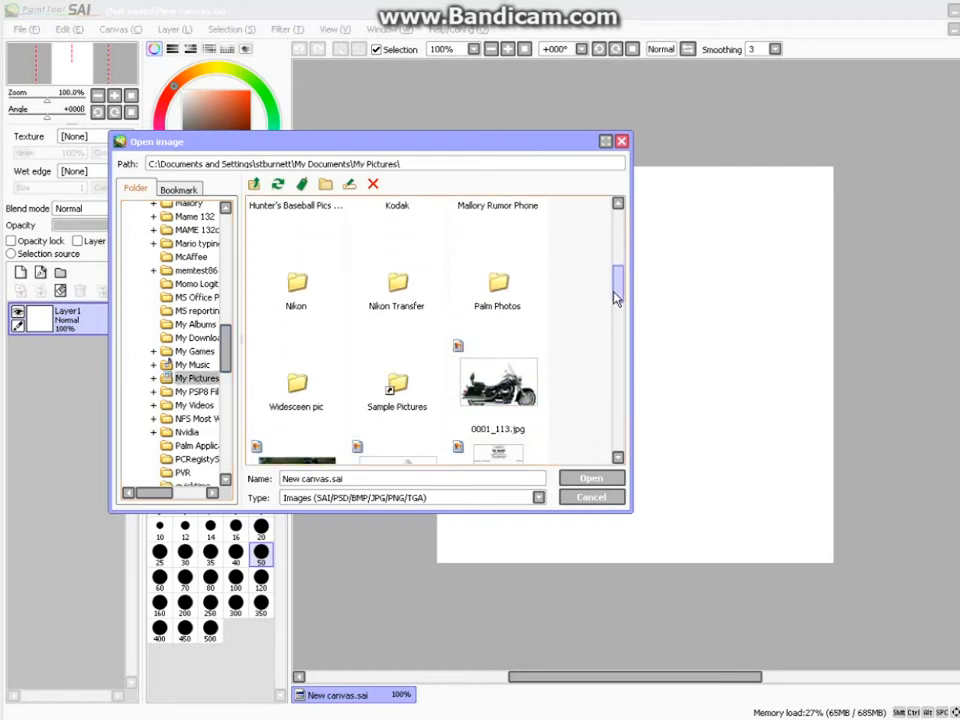
scroll(446, 403, down, 1)
double_click(420, 381)
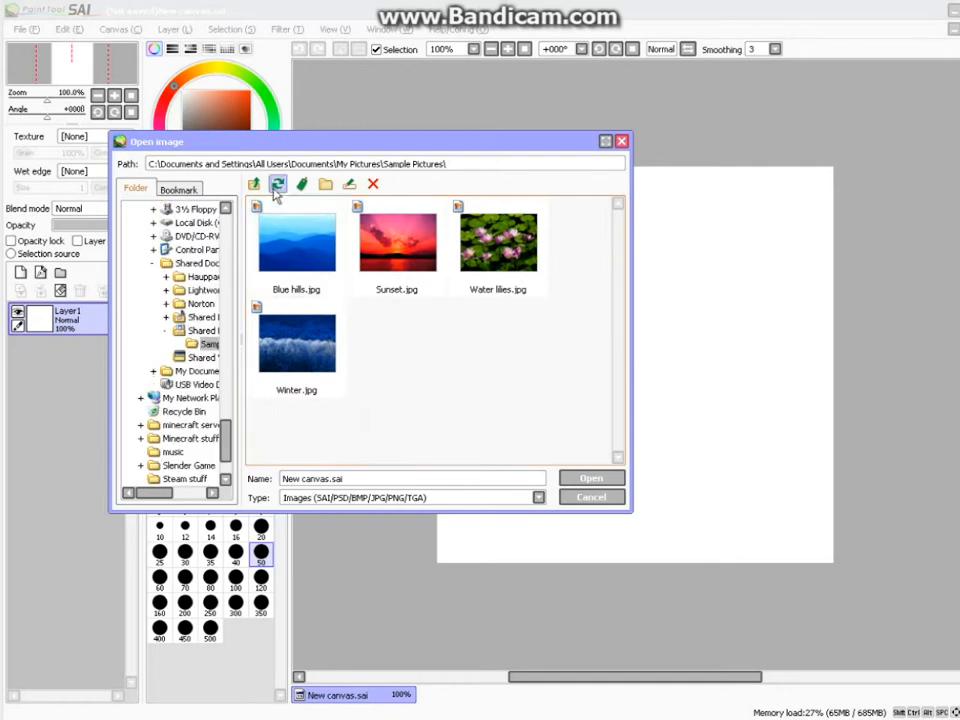
- Go to the shared My Pictures folder and open the "catfish looking at tree..." image
click(276, 185)
scroll(458, 322, down, 8)
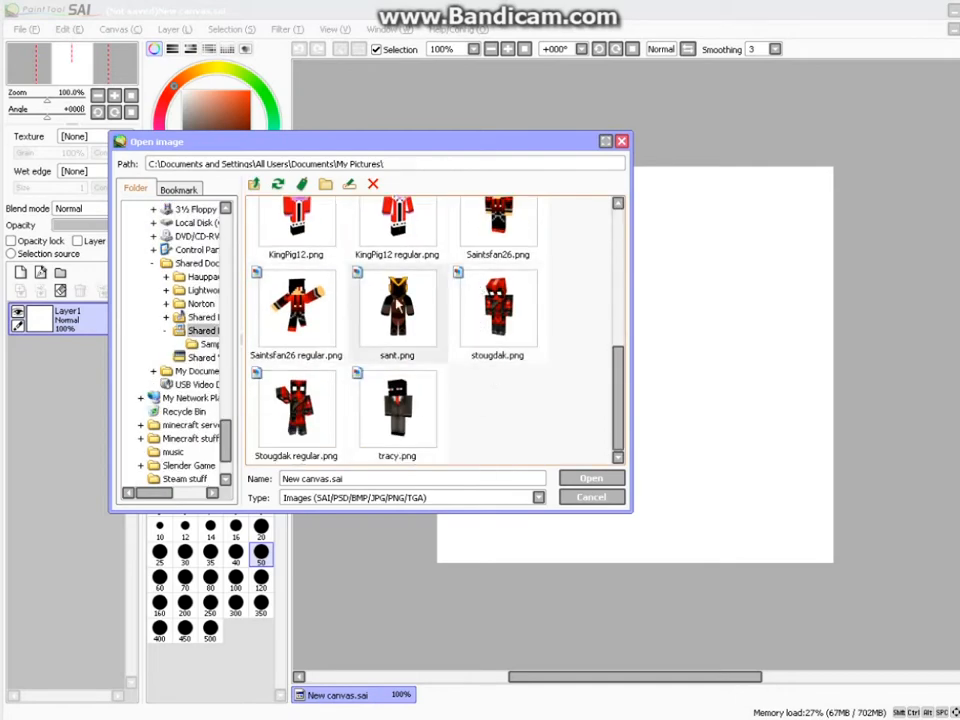
scroll(410, 290, up, 10)
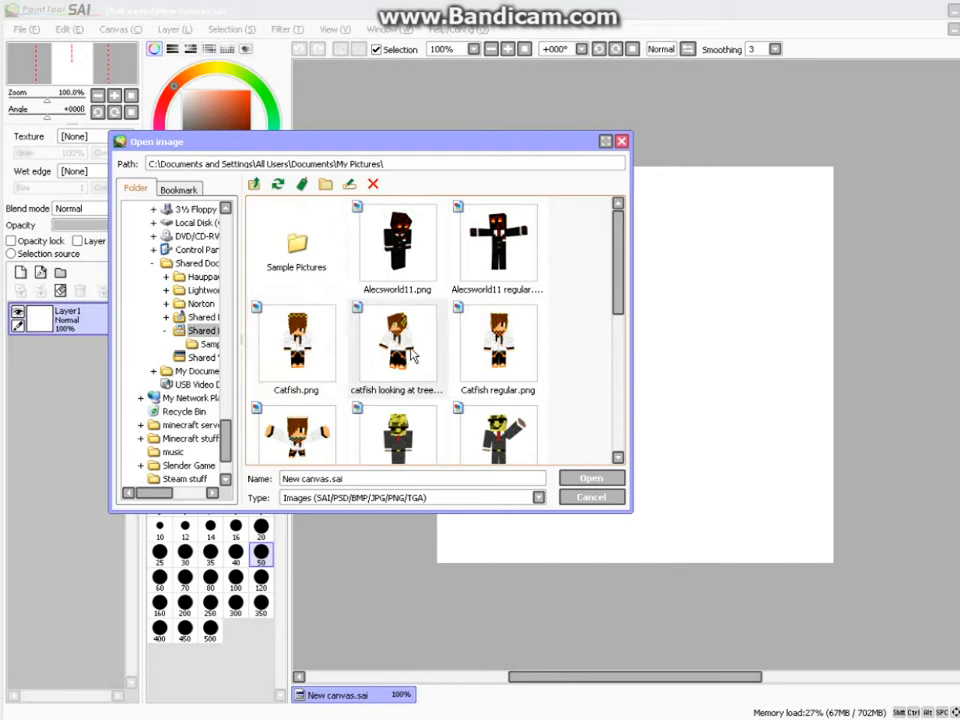
double_click(412, 355)
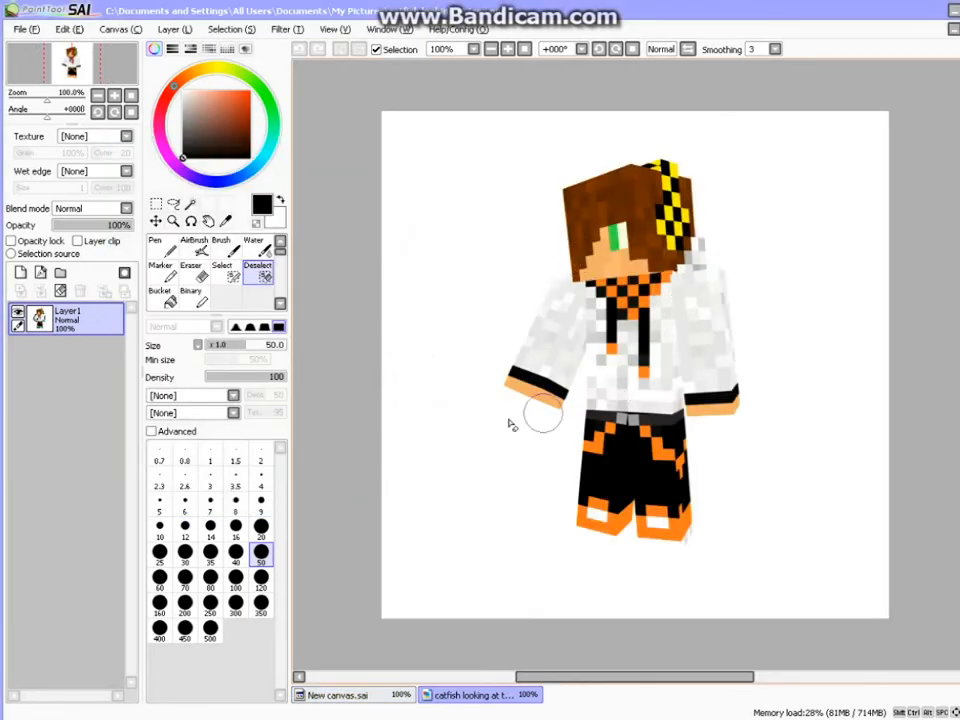
- Scribble a black test stroke over the character with the Binary tool at size 10, and undo it
click(381, 690)
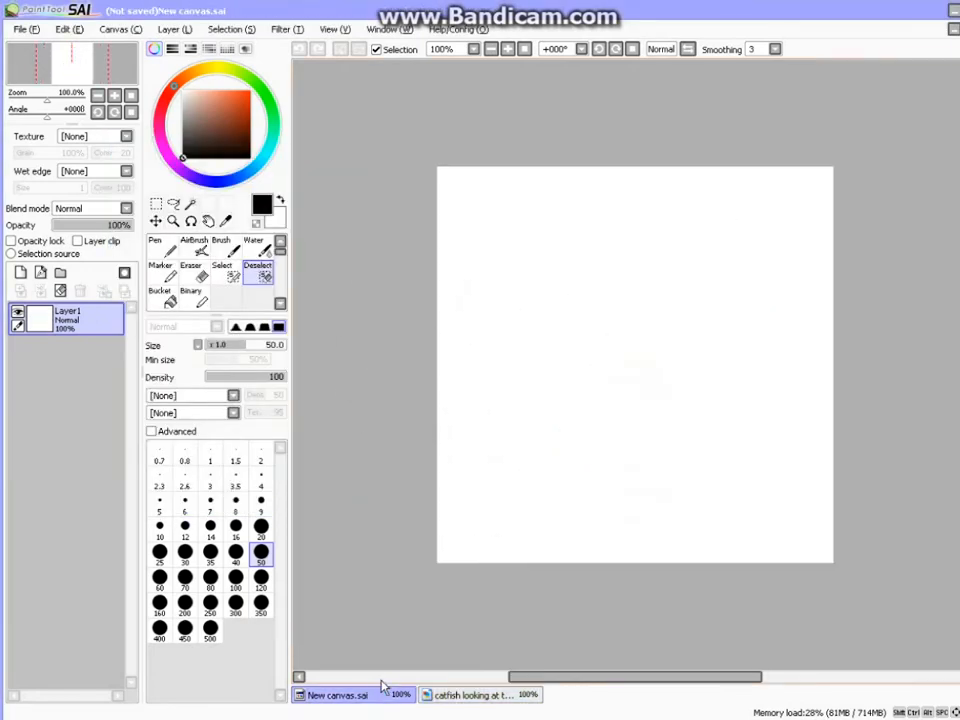
click(488, 697)
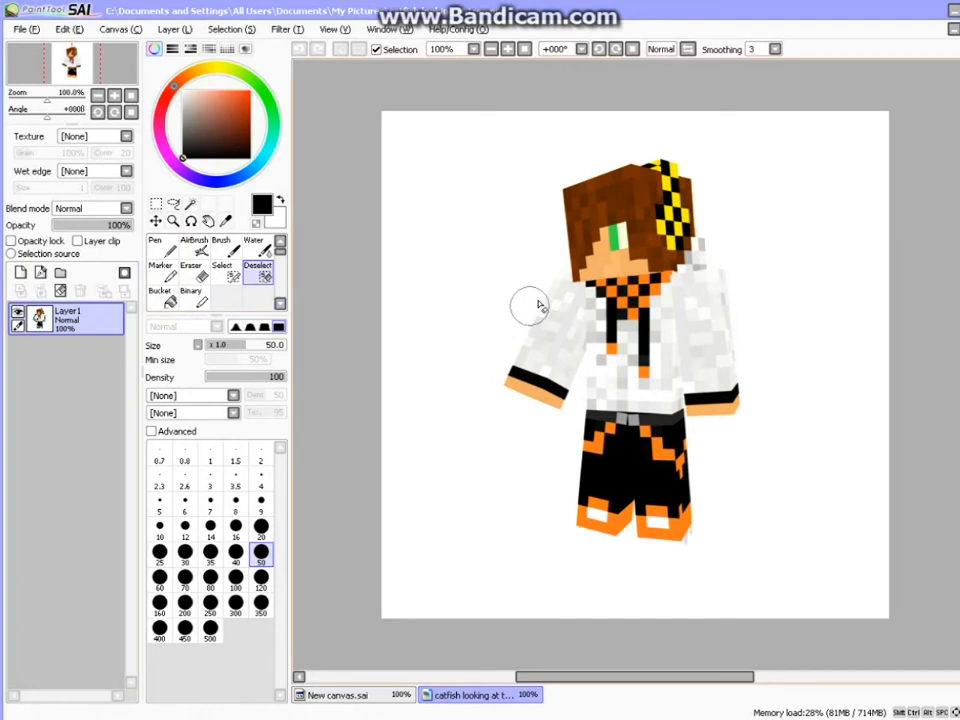
click(190, 295)
mouse_move(459, 237)
mouse_down()
mouse_move(428, 396)
mouse_move(530, 335)
mouse_move(590, 437)
mouse_move(733, 318)
mouse_up()
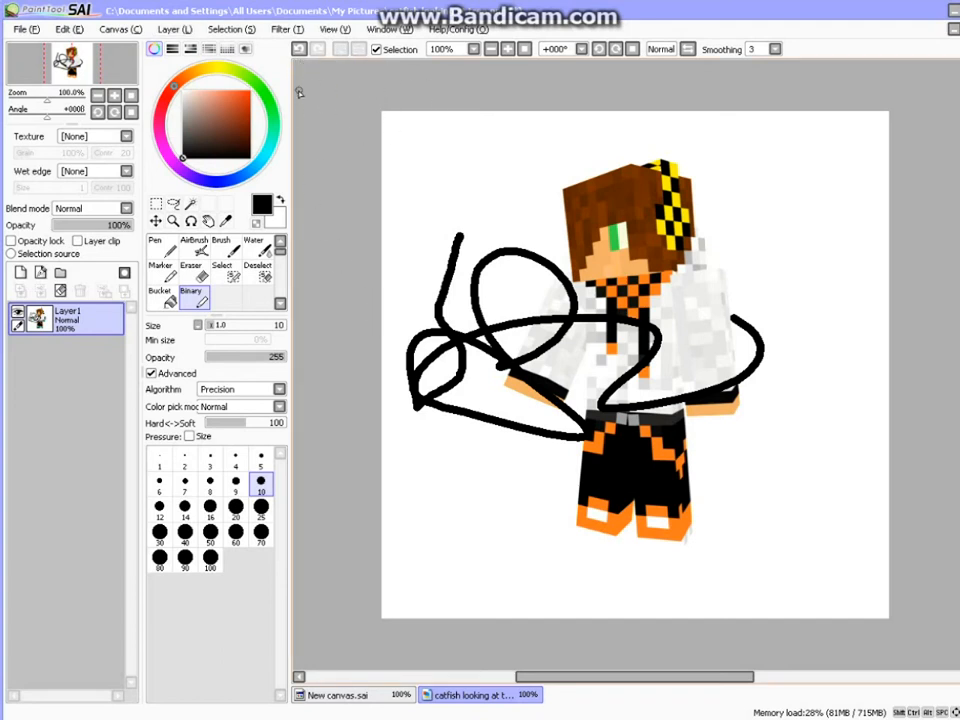
click(299, 49)
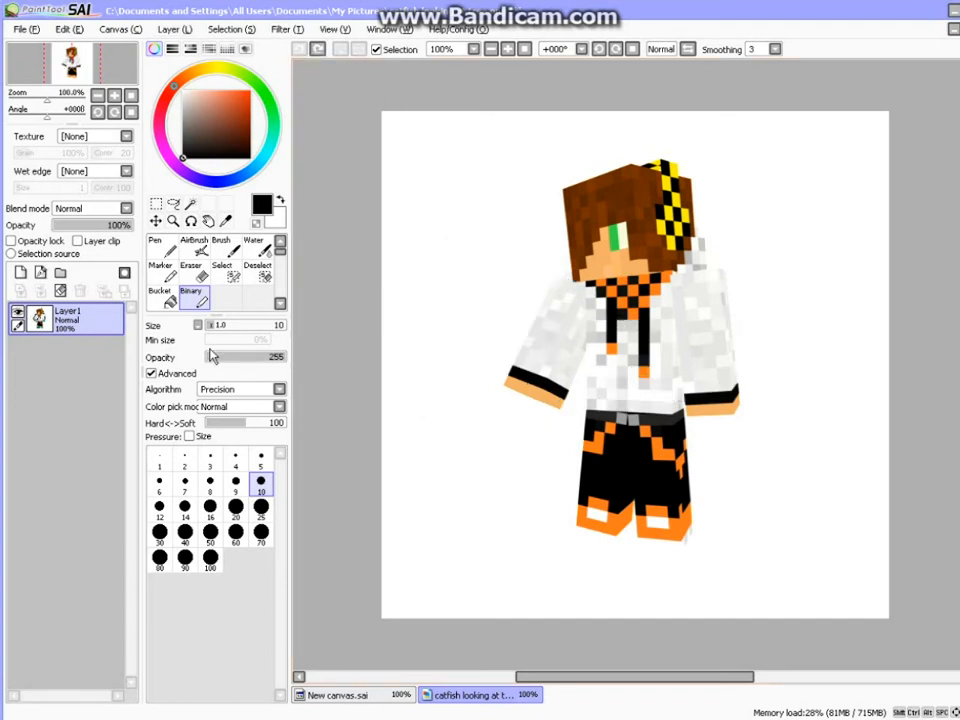
- Add a linework layer above the character image and set up the Line tool with size 3
click(41, 273)
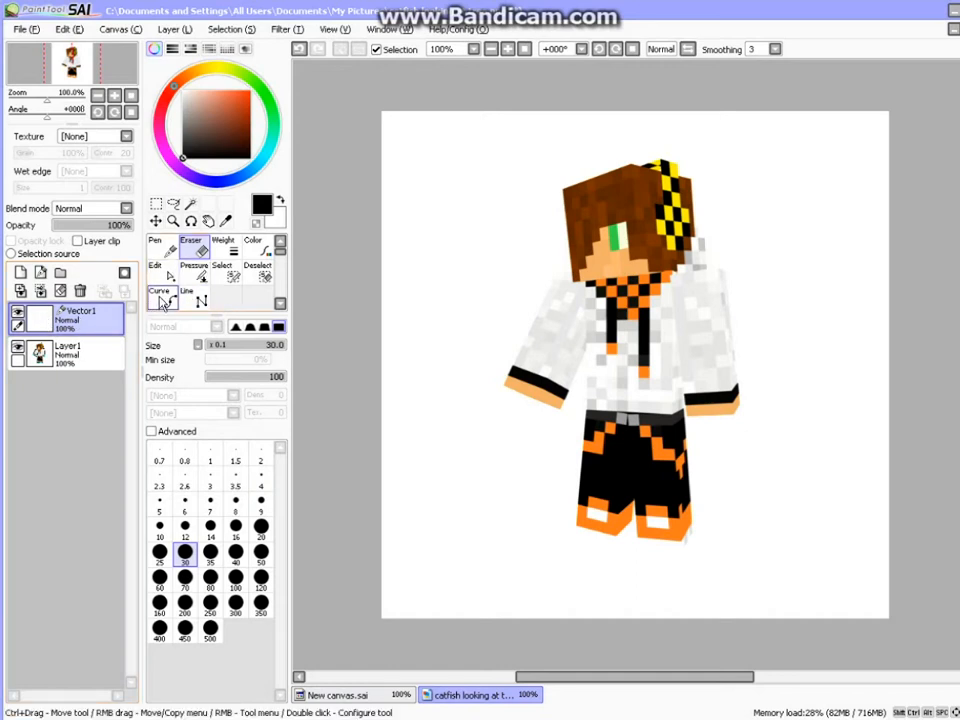
click(199, 303)
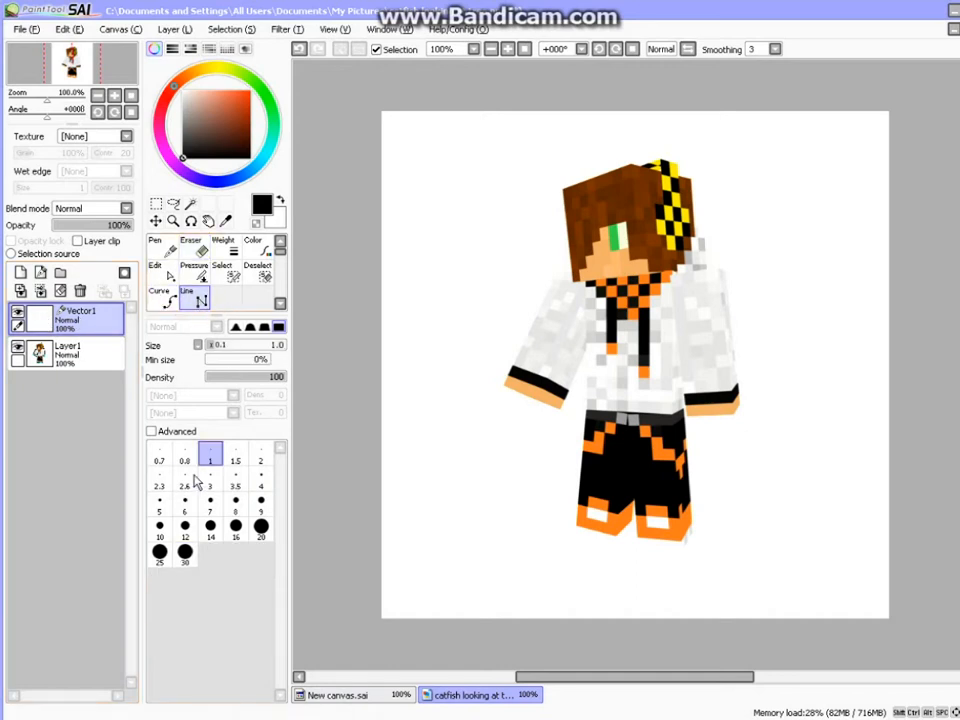
scroll(510, 387, up, 8)
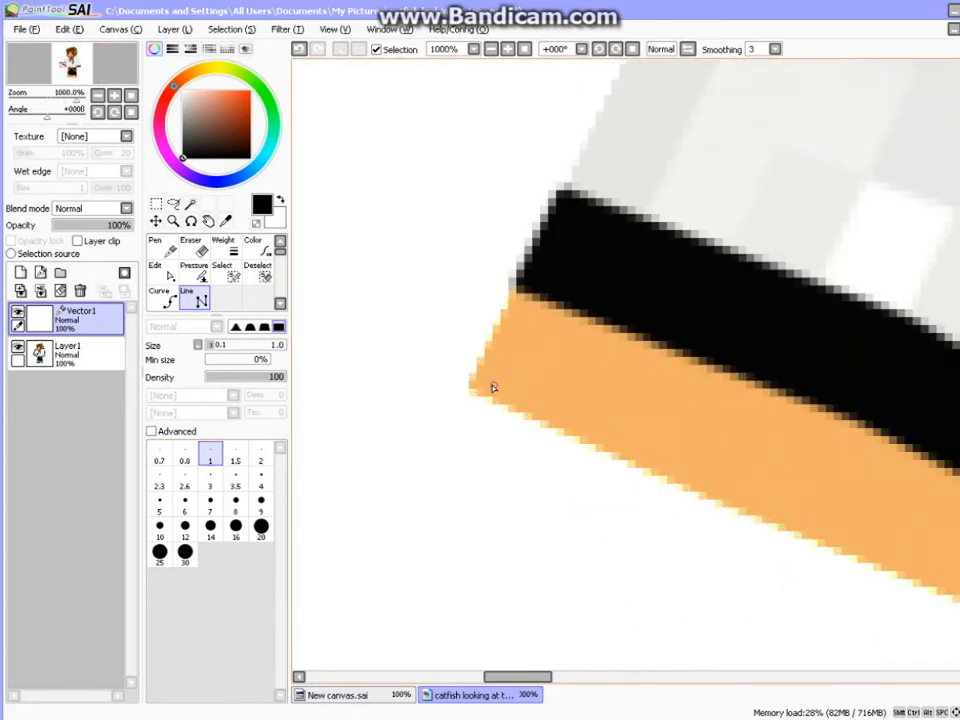
scroll(490, 388, down, 8)
scroll(481, 392, up, 1)
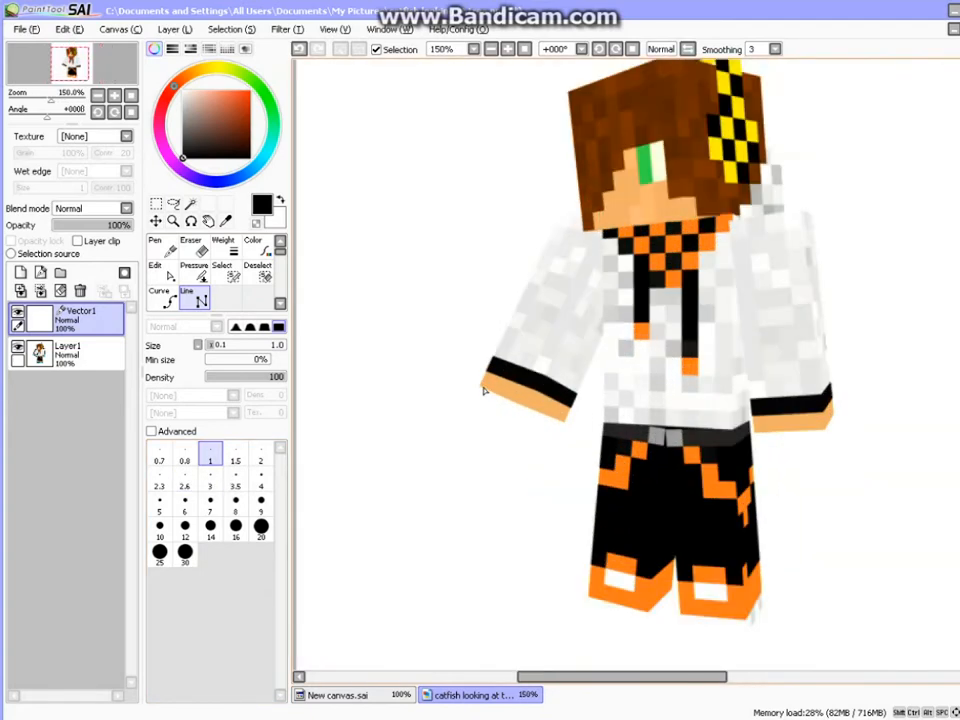
scroll(482, 390, down, 2)
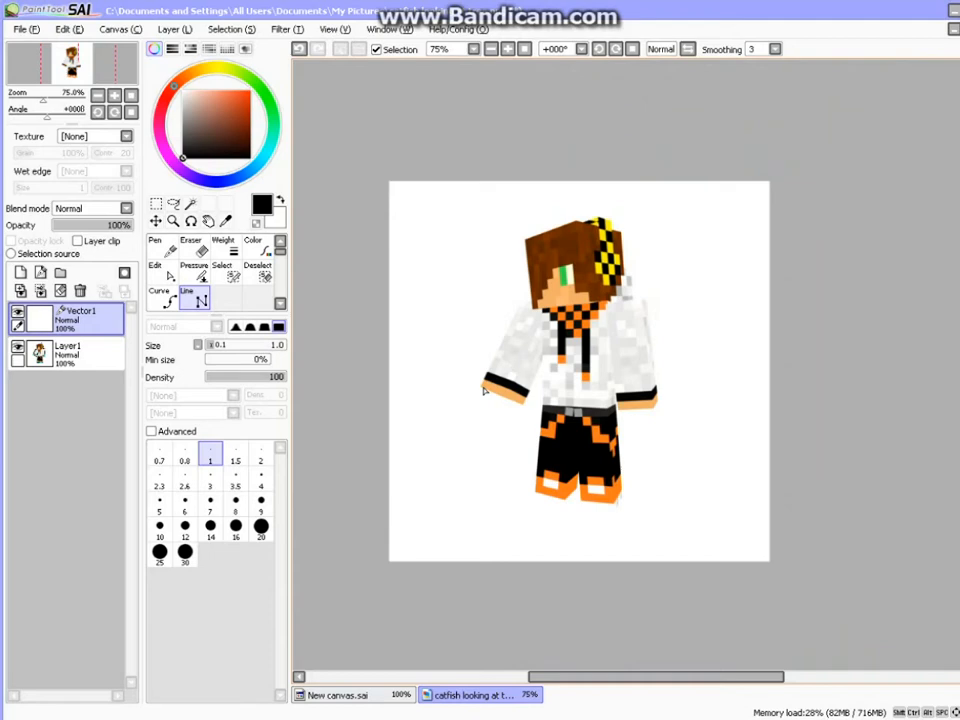
scroll(484, 388, up, 4)
scroll(449, 470, down, 2)
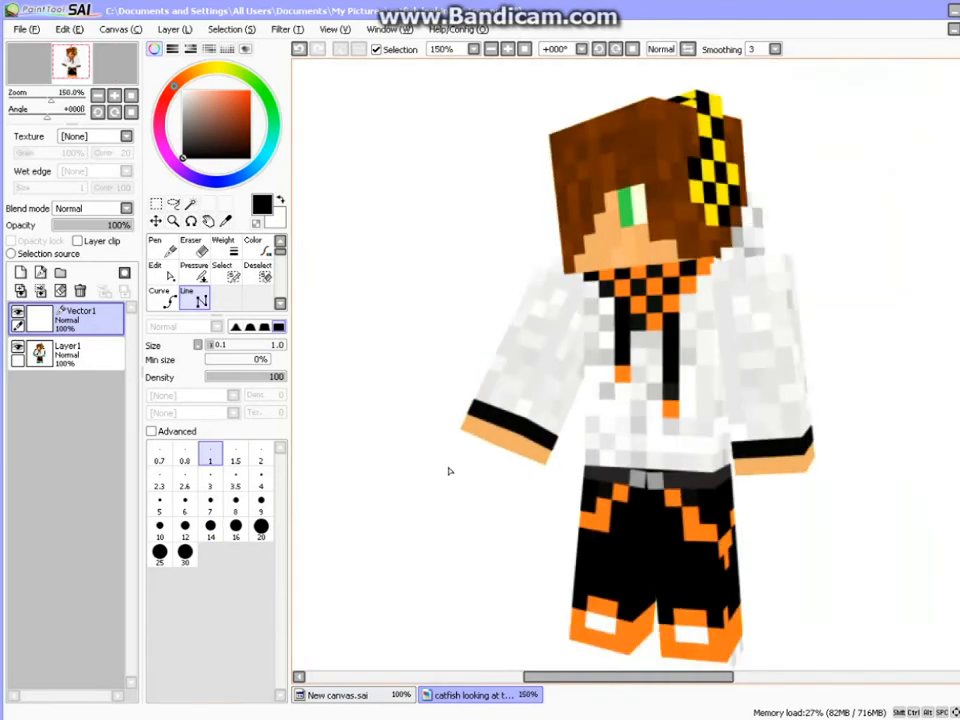
click(209, 480)
- Trace a black line along the bottom edge of the character's left-hand hand and up the inner edge of that sleeve
scroll(467, 433, up, 3)
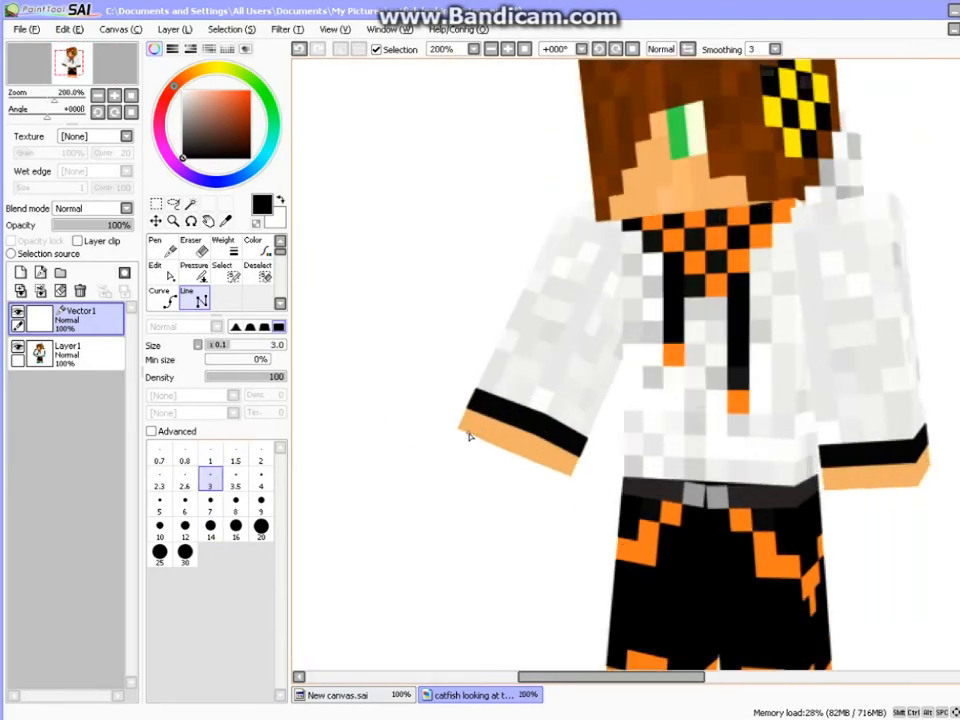
click(448, 424)
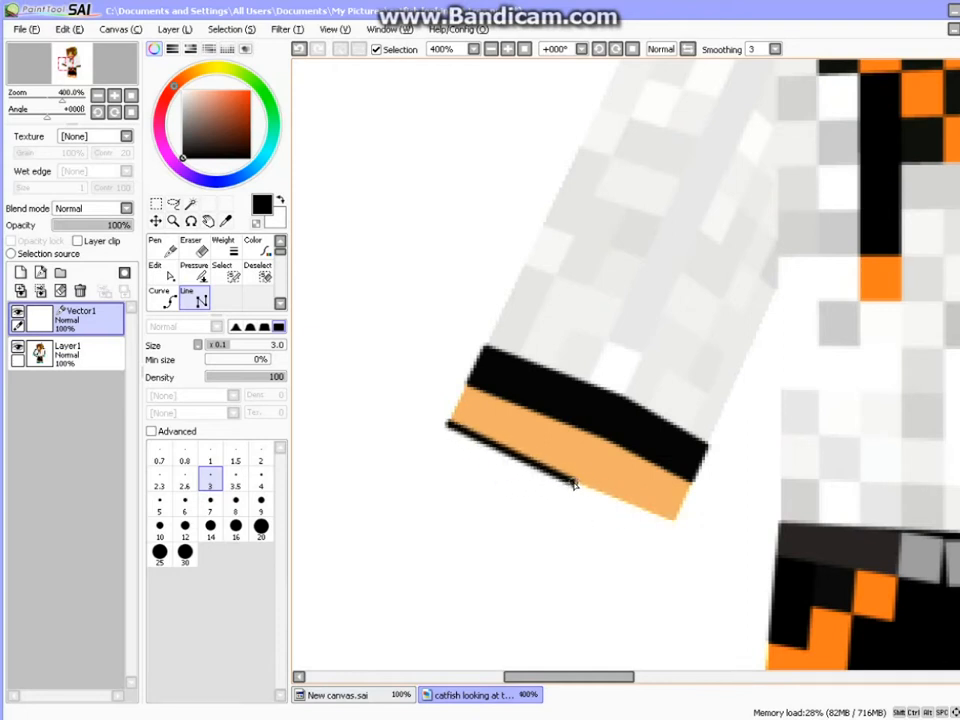
click(670, 518)
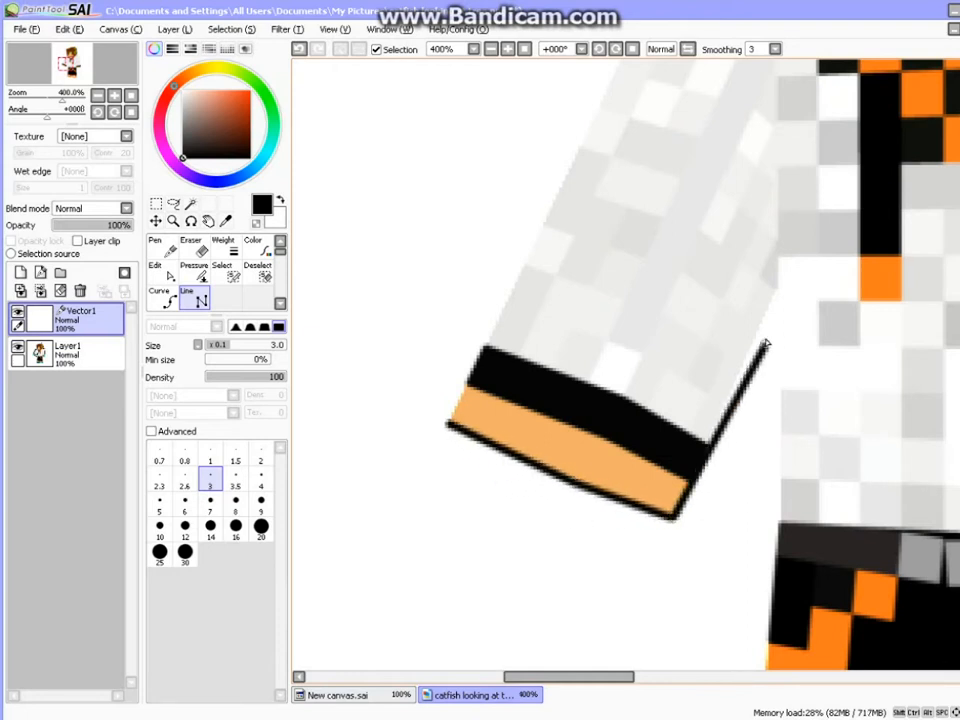
scroll(785, 295, down, 8)
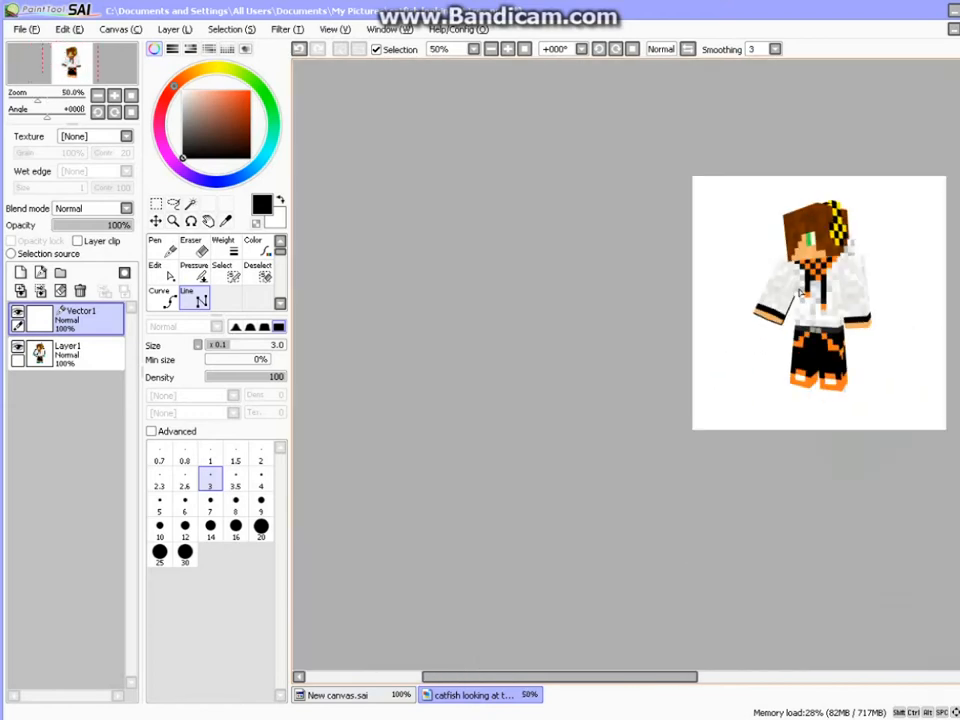
- Draw a black line from the hand's outer corner past the cuff and up the sleeve to the hair
scroll(477, 453, up, 8)
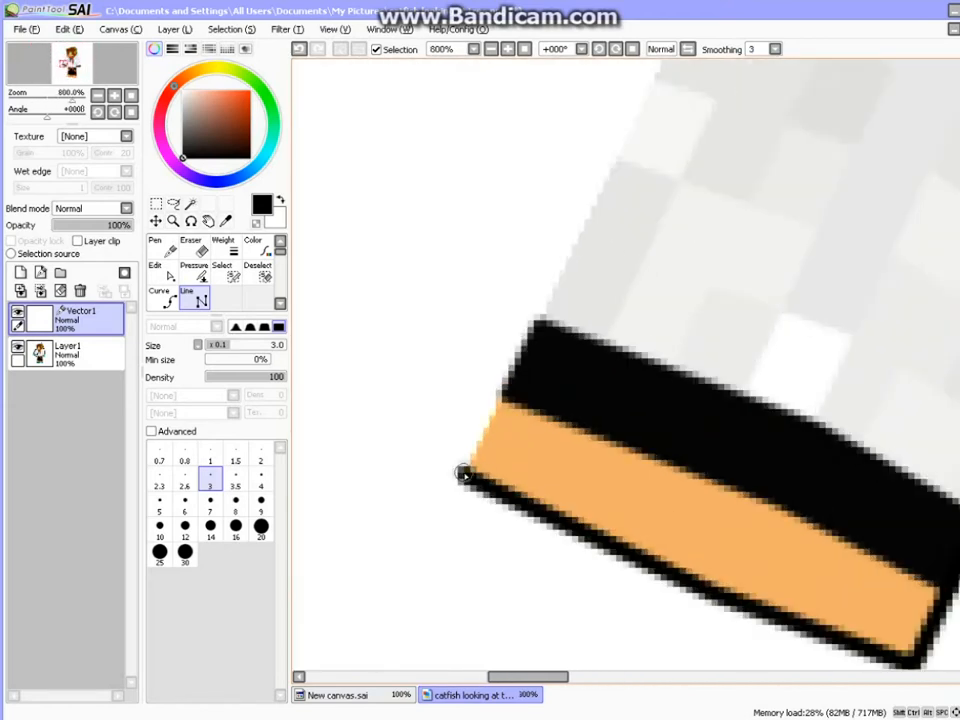
click(464, 474)
scroll(464, 474, down, 6)
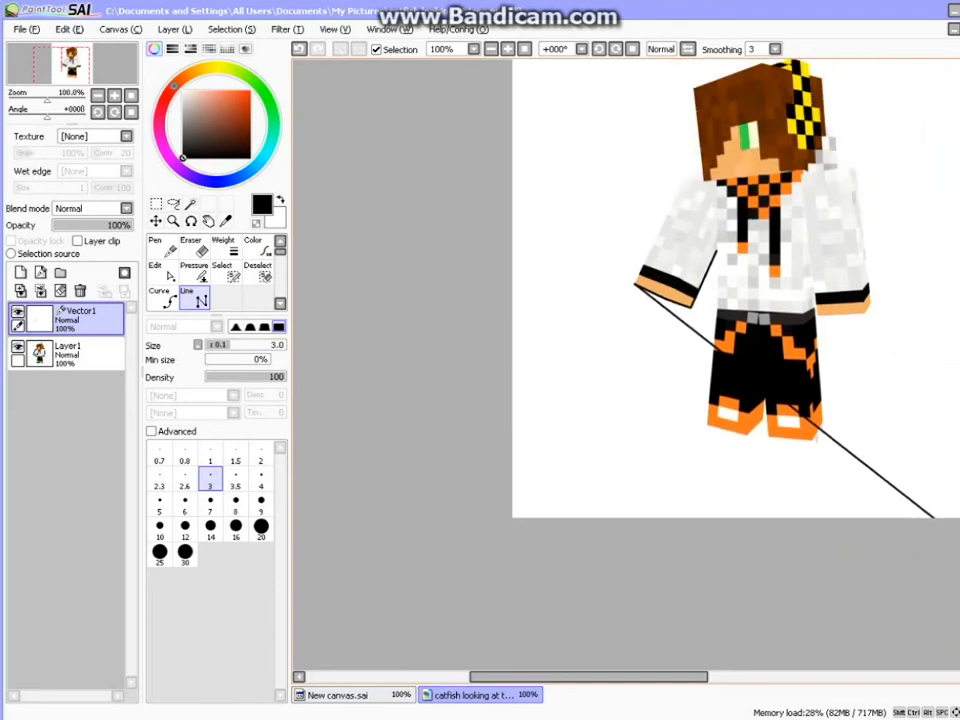
scroll(682, 238, up, 4)
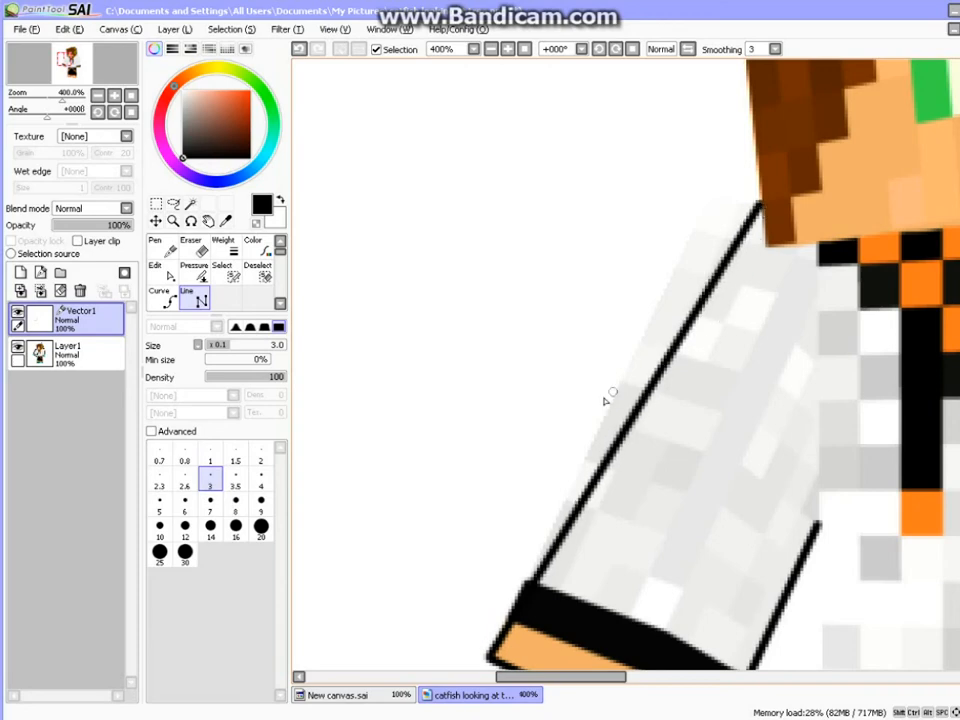
scroll(651, 343, down, 4)
scroll(672, 333, up, 5)
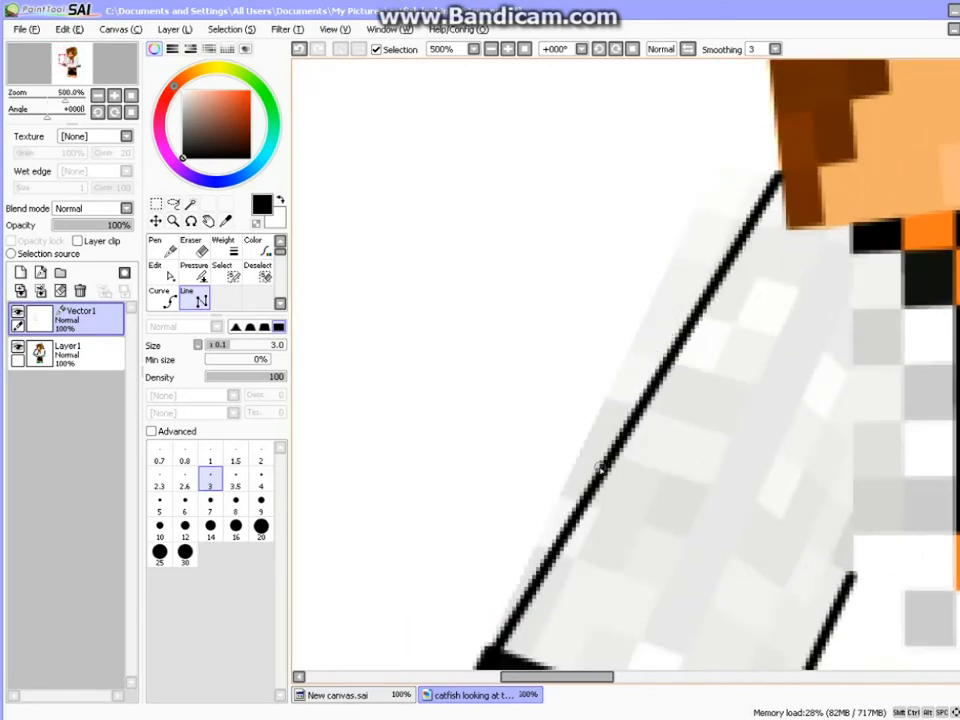
- Try a second outline along the sleeve's outer edge from the cuff over the shoulder to the hair, and undo it
scroll(598, 465, down, 3)
click(549, 548)
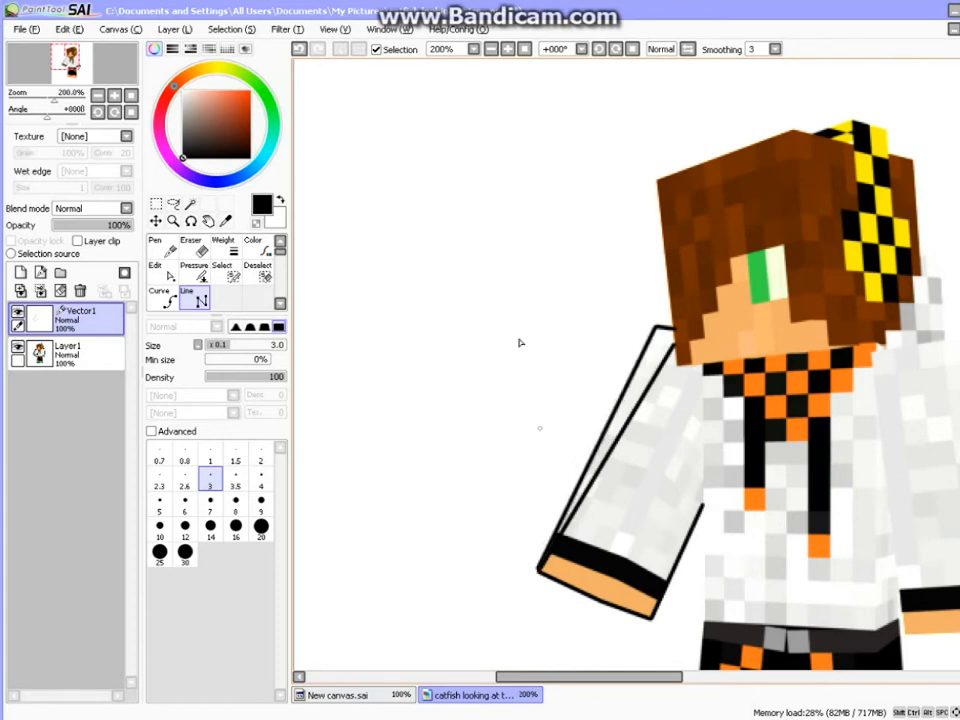
click(299, 52)
click(299, 52)
click(299, 52)
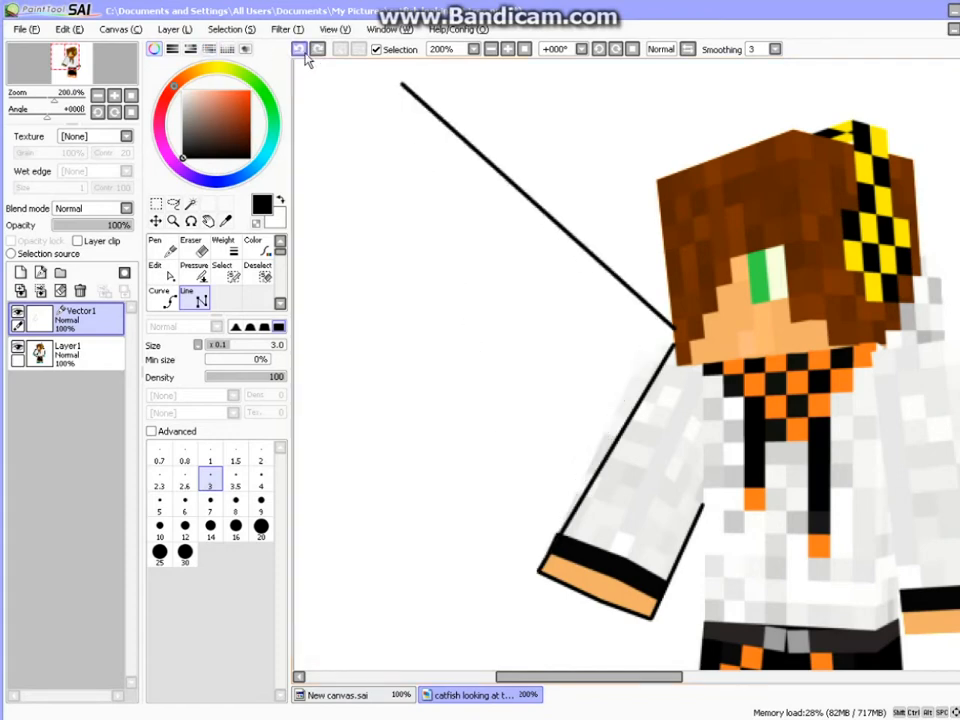
click(303, 53)
- Draw a black line down the head's left-hand side edge and along the bottom of the face to the far hair corner
scroll(676, 346, up, 2)
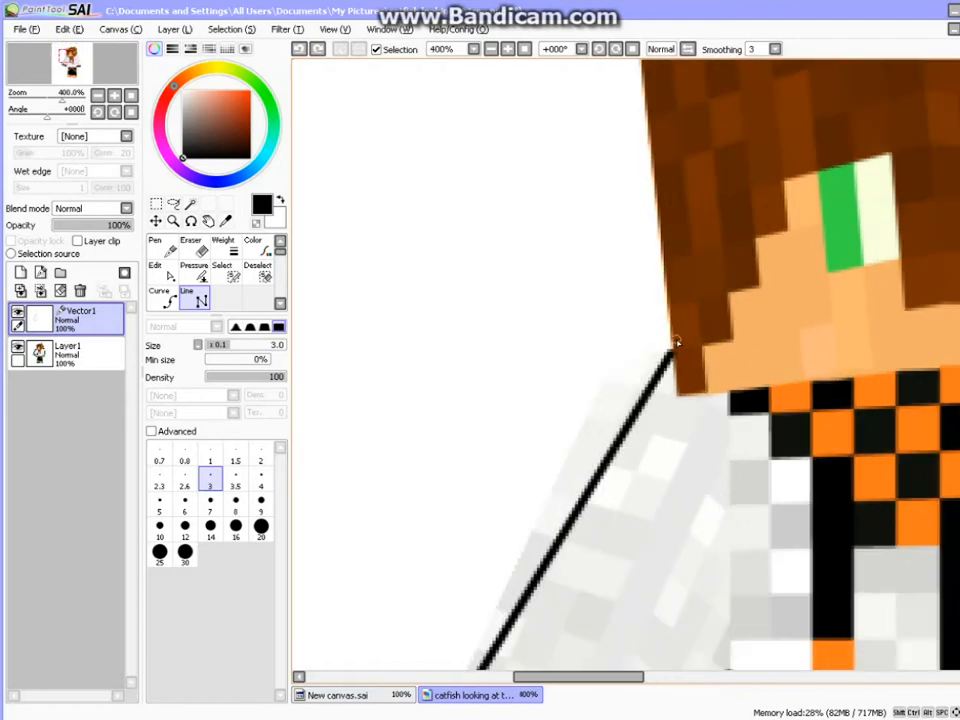
scroll(676, 346, down, 3)
scroll(680, 338, up, 2)
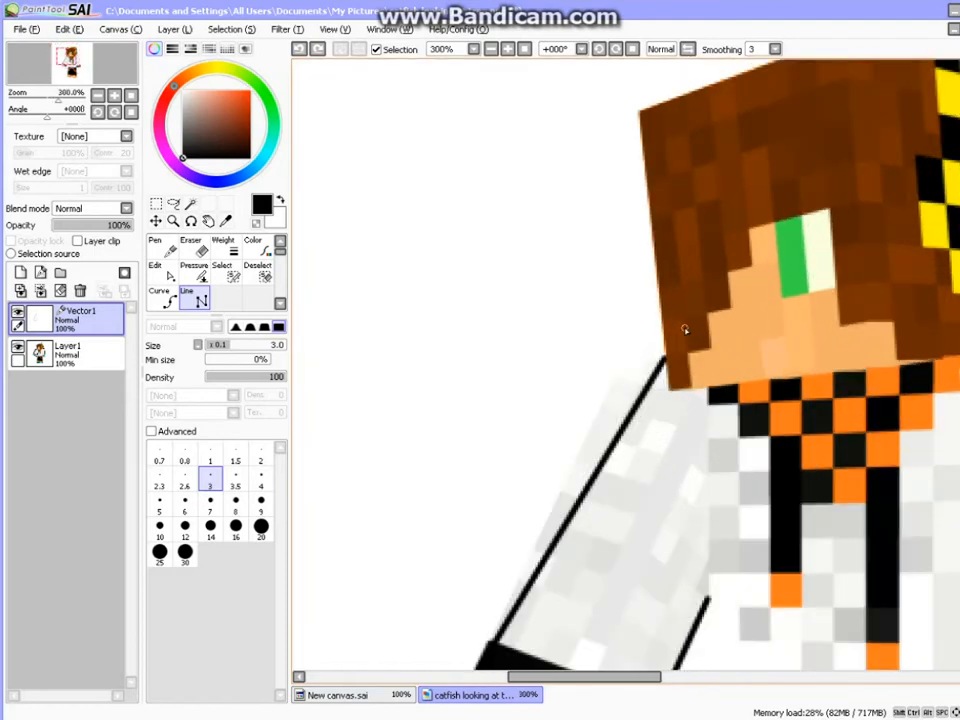
click(637, 113)
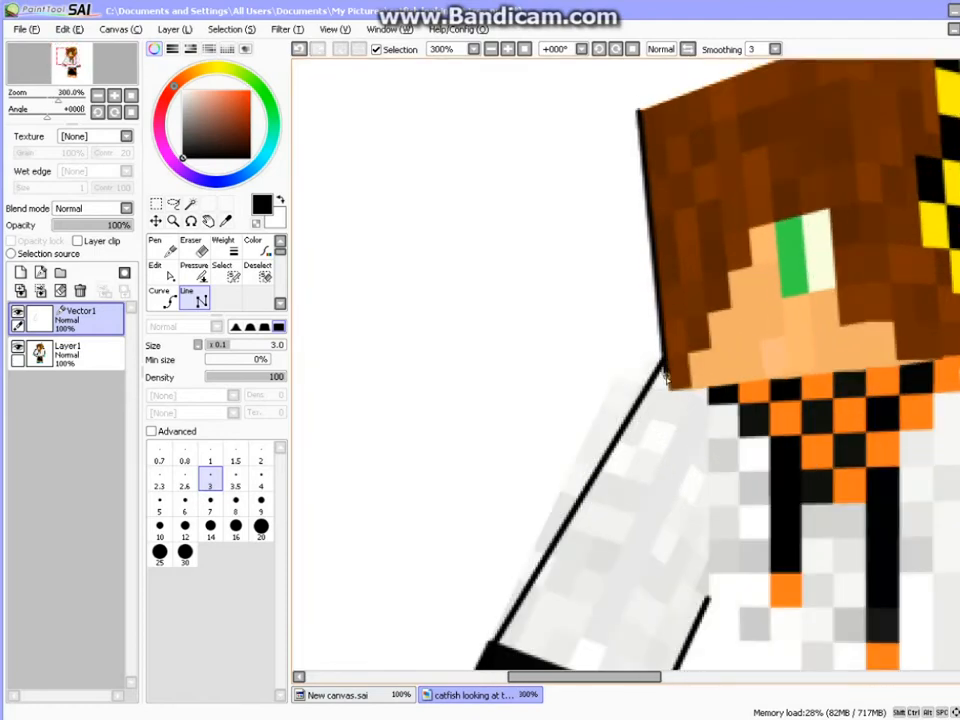
click(668, 389)
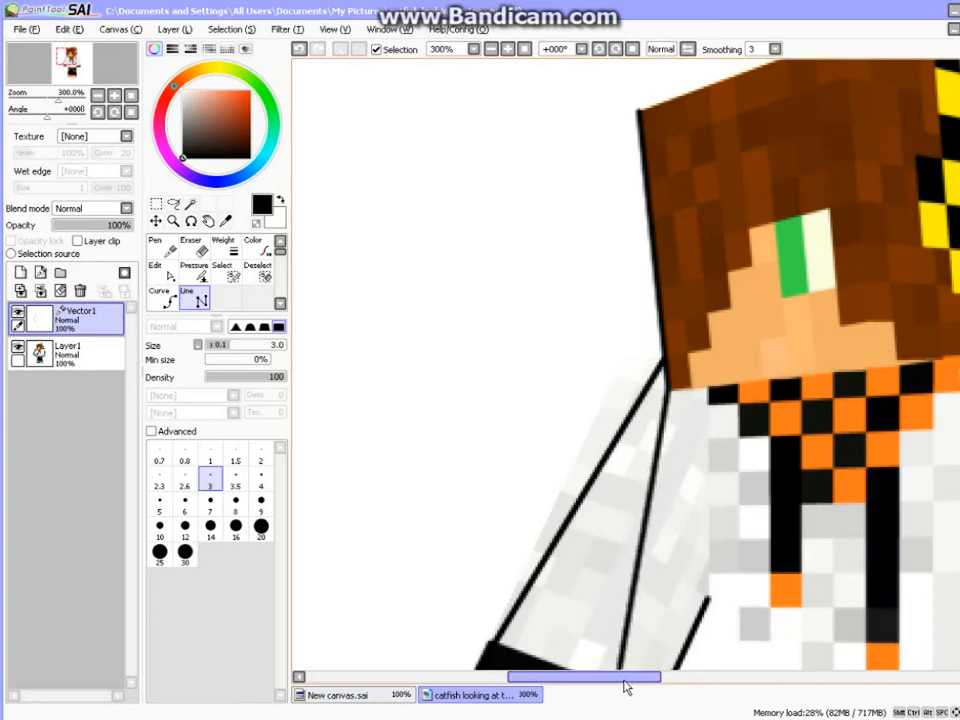
drag(624, 678, 690, 633)
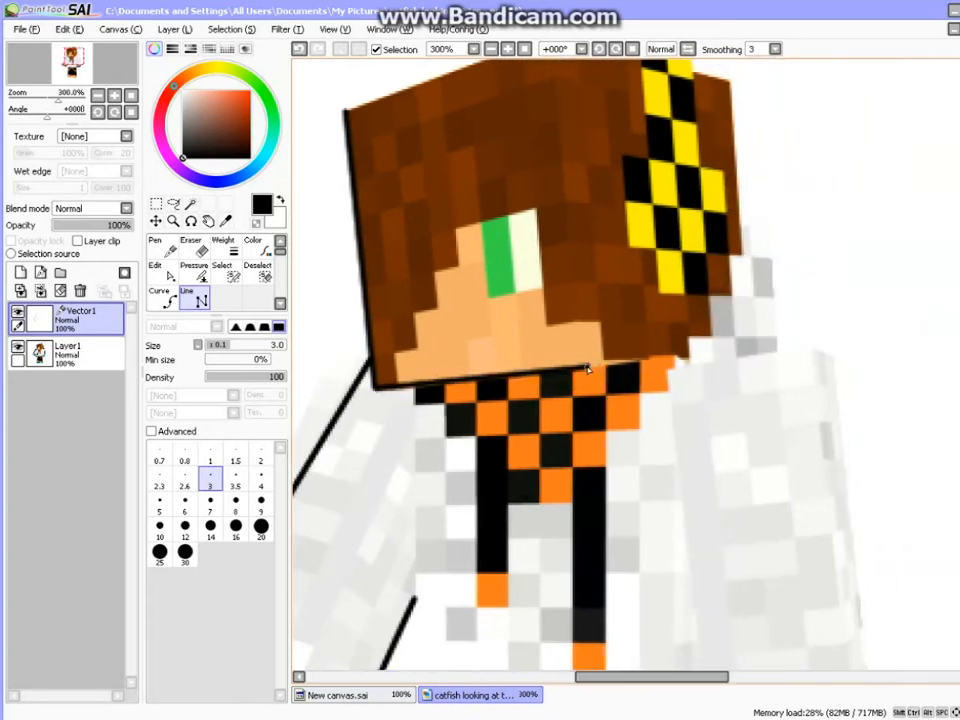
click(754, 346)
- Continue the head outline up the far side, around the checkered headband and back over the hair to the starting corner
scroll(756, 265, up, 3)
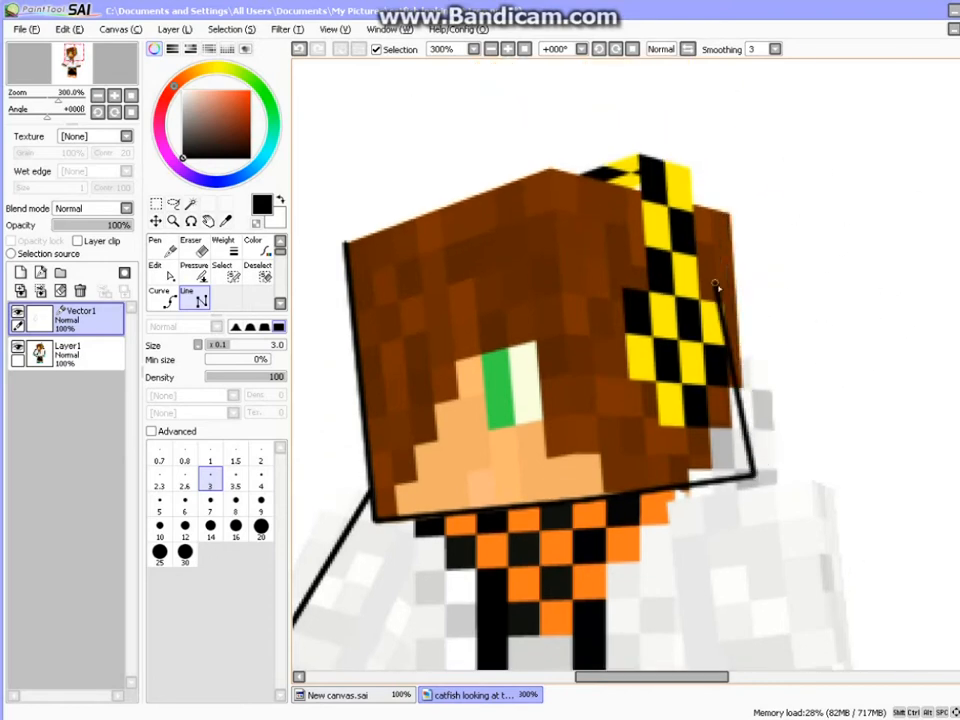
click(732, 213)
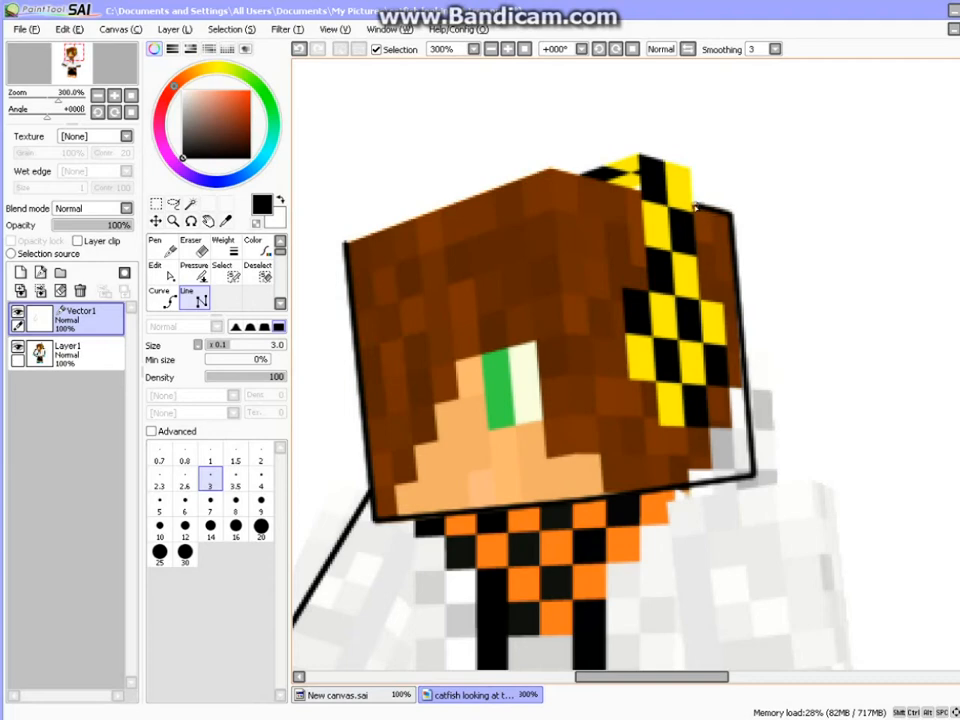
click(694, 208)
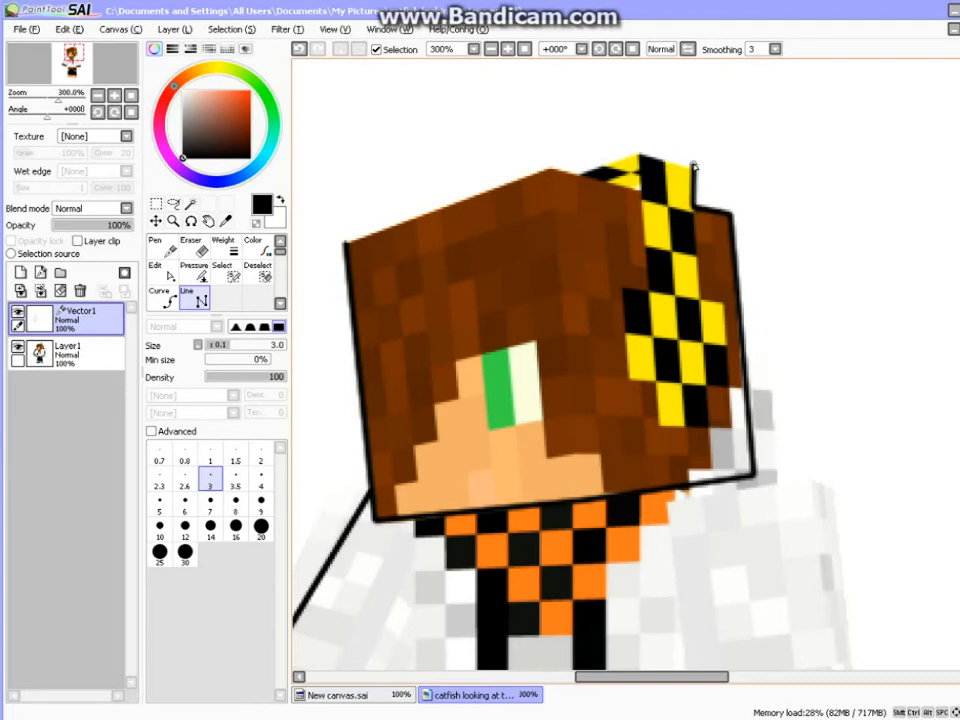
click(639, 151)
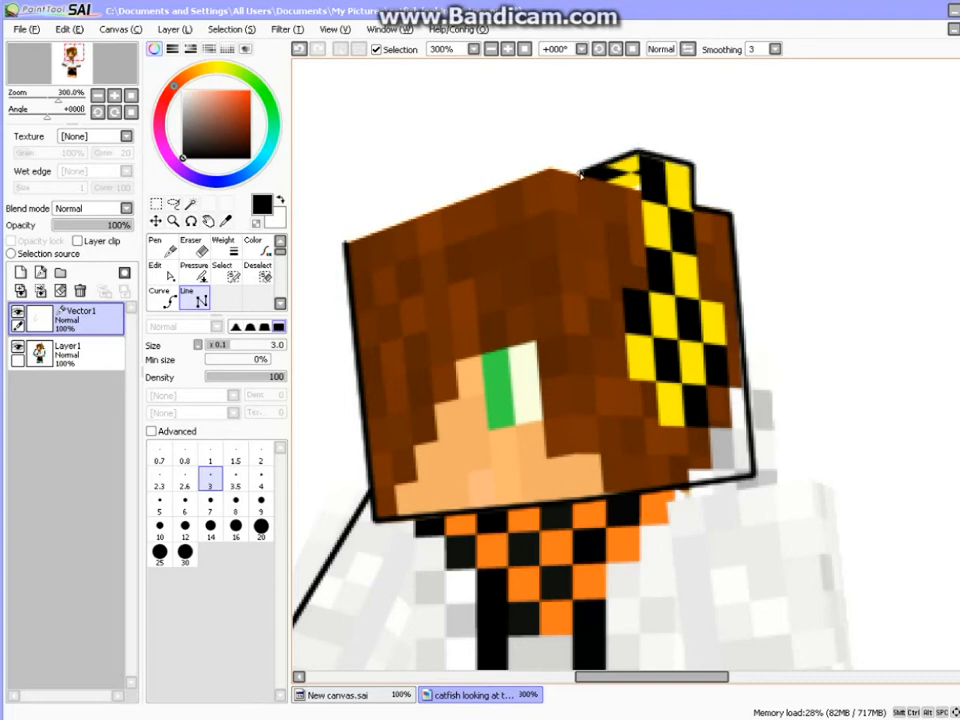
click(548, 168)
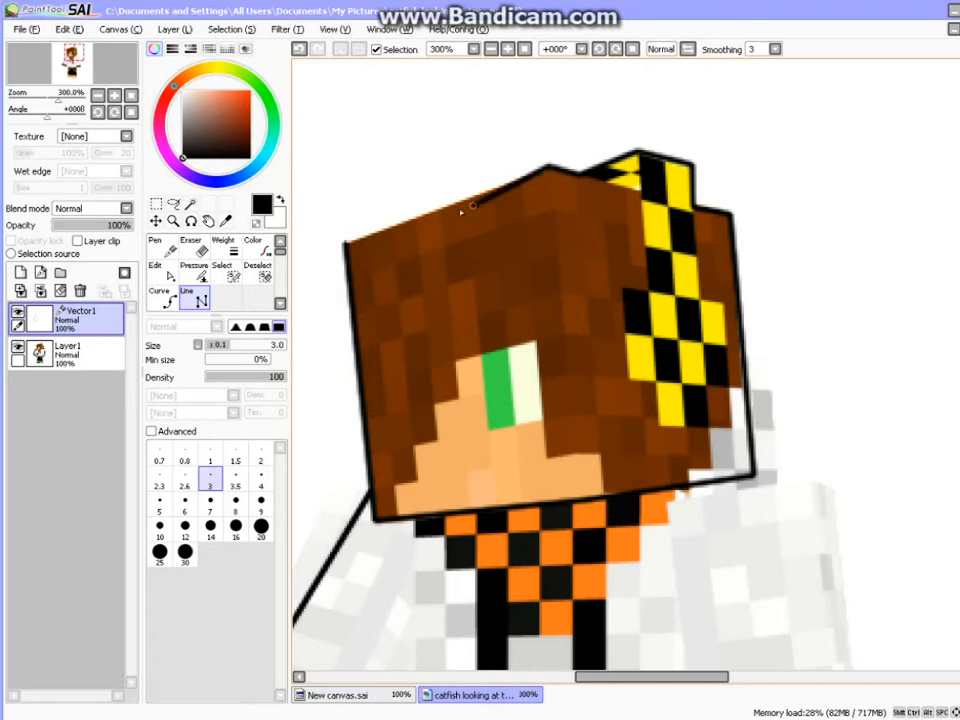
double_click(346, 242)
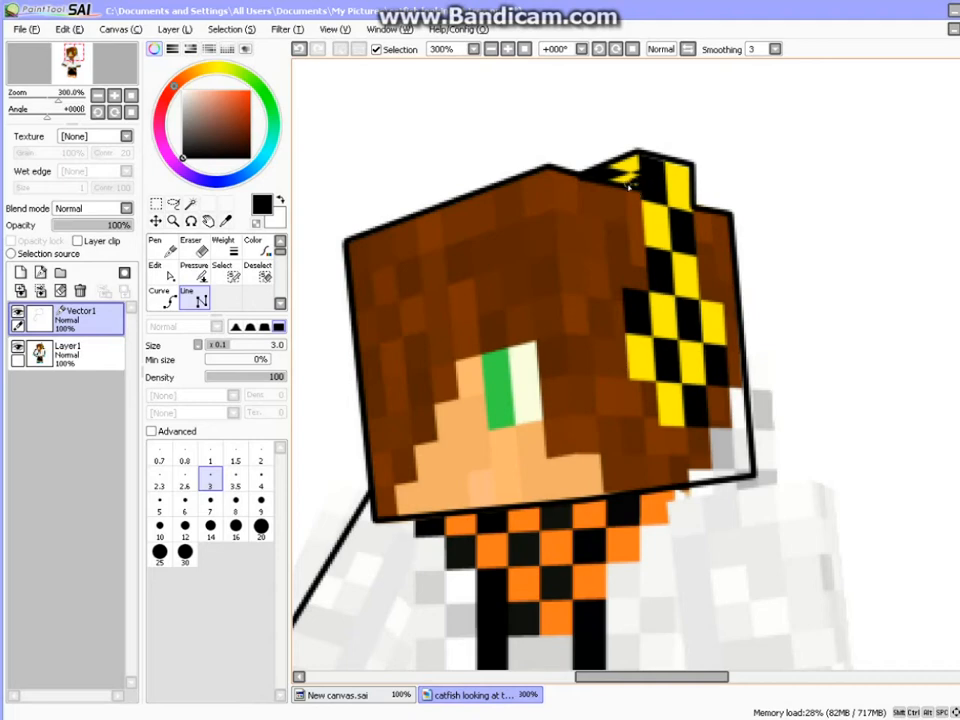
- Draw the vertical edge between the head's two sides, and outline the face opening under the hair fringe with straight lines
scroll(735, 175, down, 2)
scroll(539, 204, up, 1)
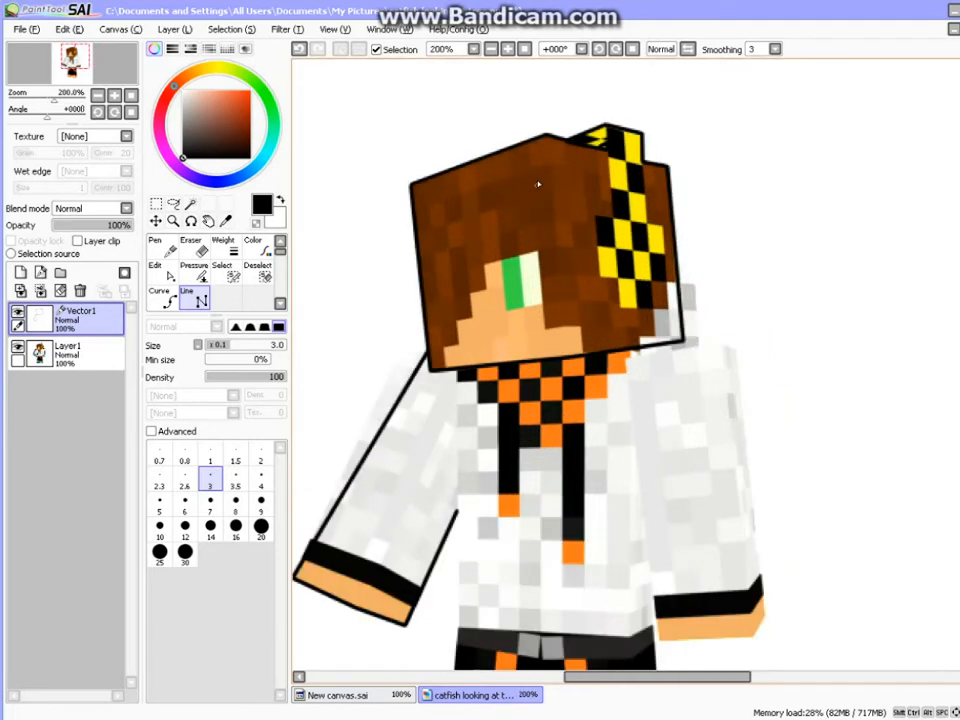
drag(546, 138, 572, 358)
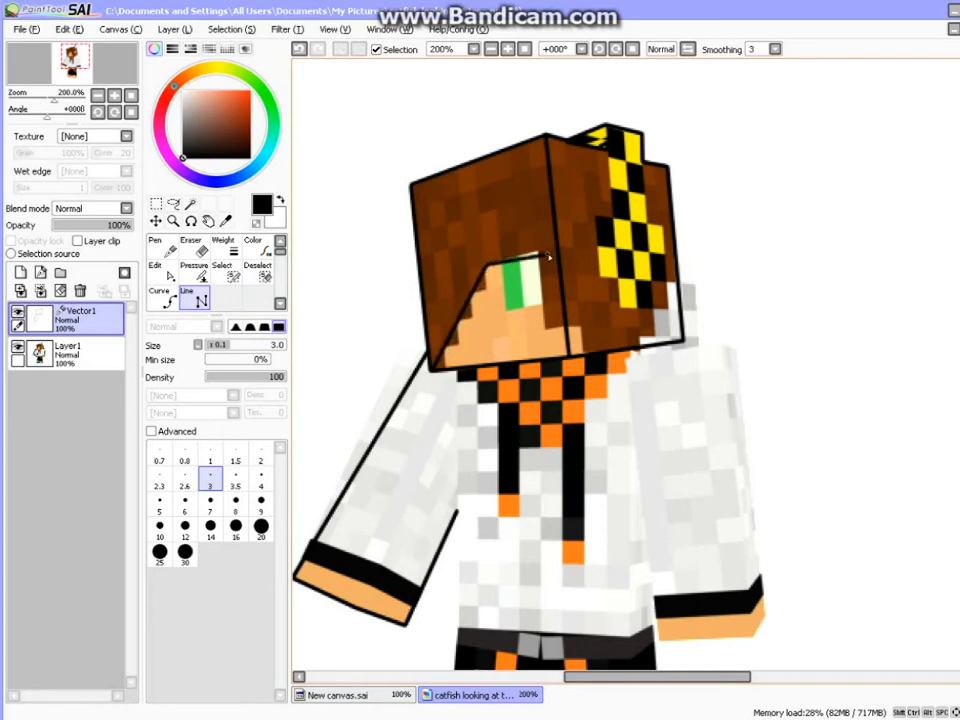
click(538, 255)
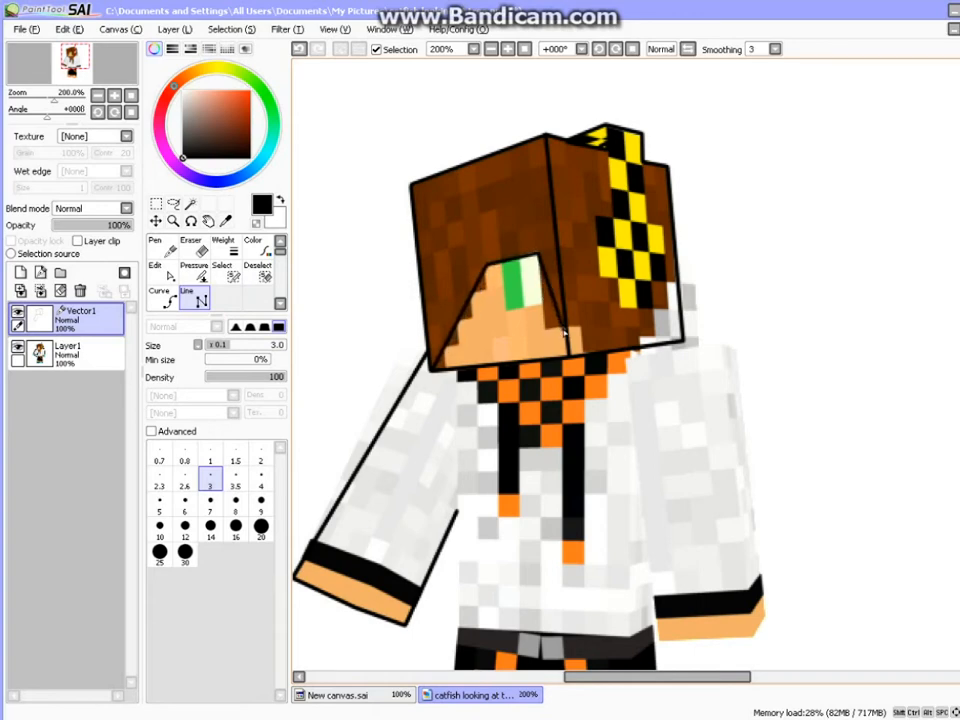
- Hide the character image layer to inspect the linework alone, and show the image again
click(19, 347)
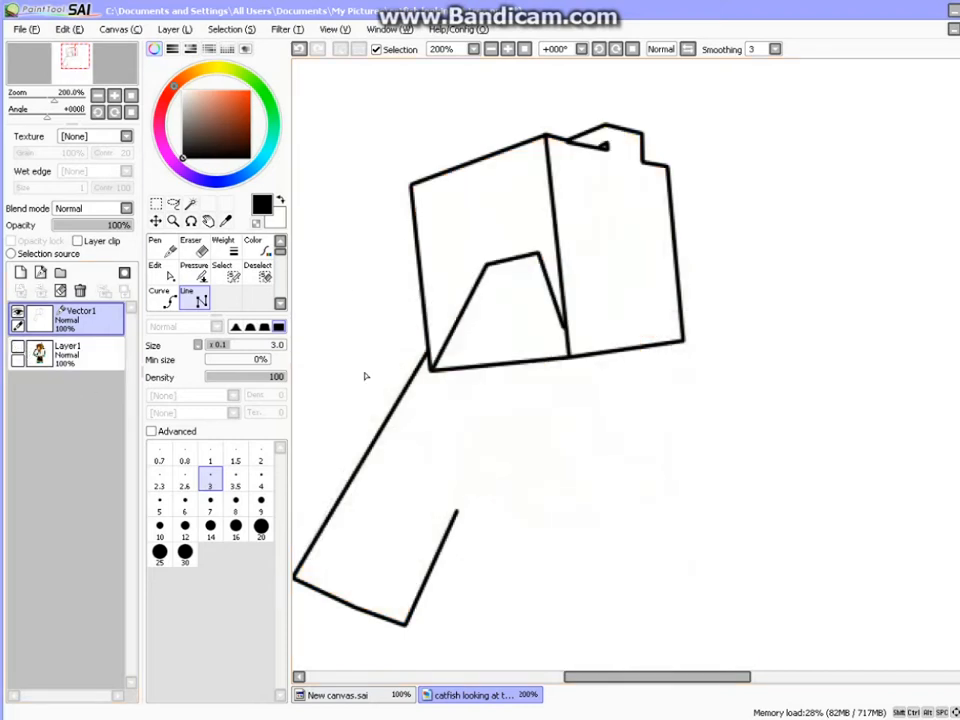
scroll(594, 386, down, 3)
scroll(587, 380, up, 1)
scroll(586, 378, up, 2)
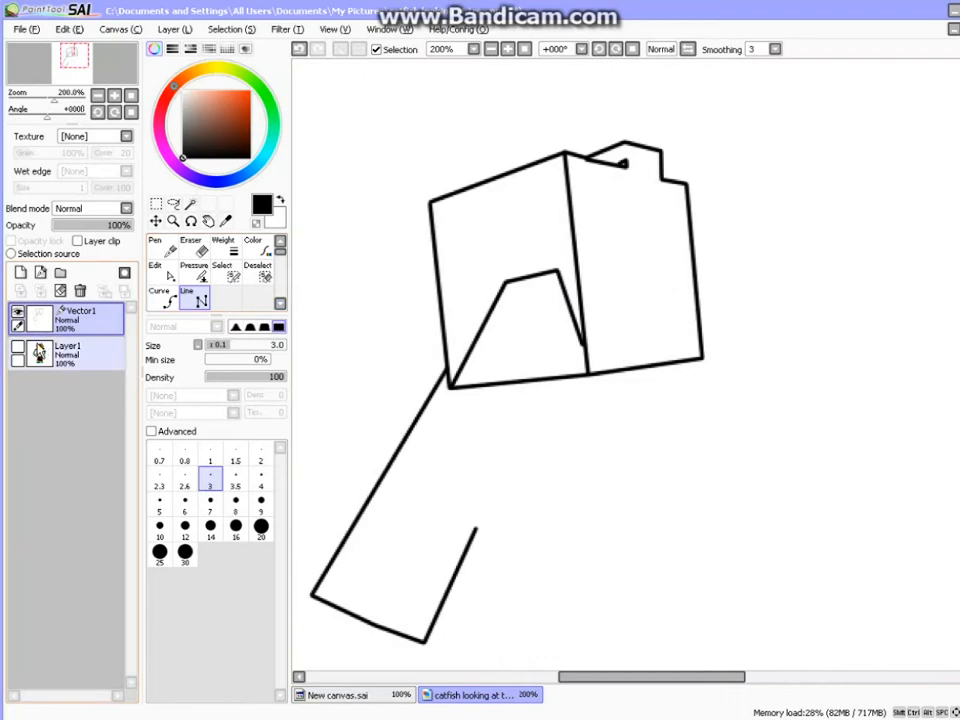
click(19, 347)
- With the linework Edit tool, add points to the face opening's left-hand slanted line and pull its lower part into a hair spike
scroll(474, 348, up, 2)
scroll(474, 348, up, 1)
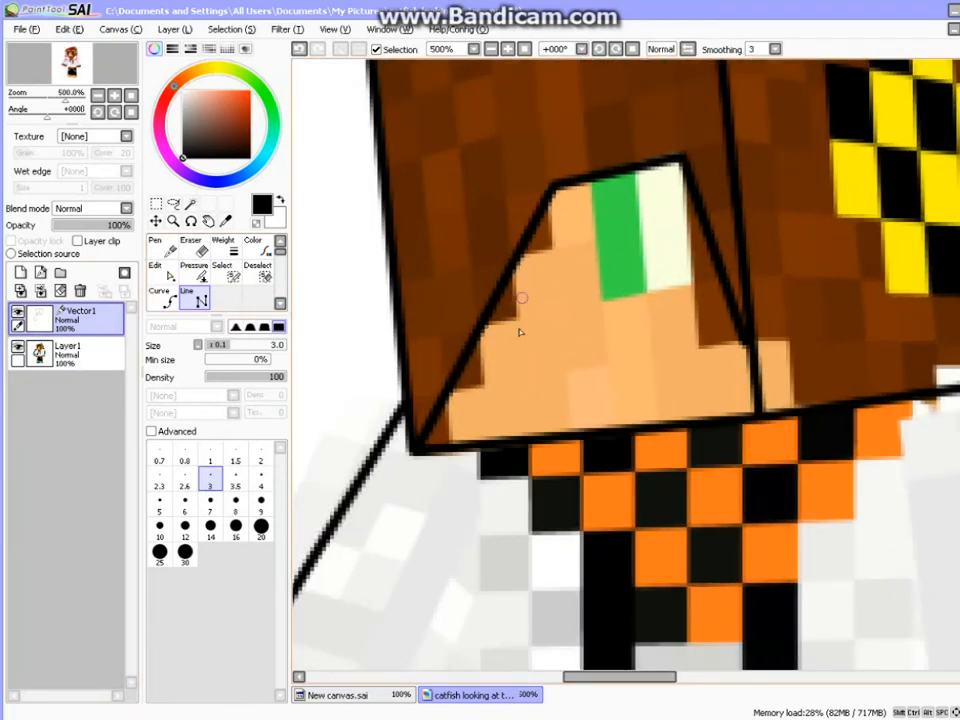
click(166, 272)
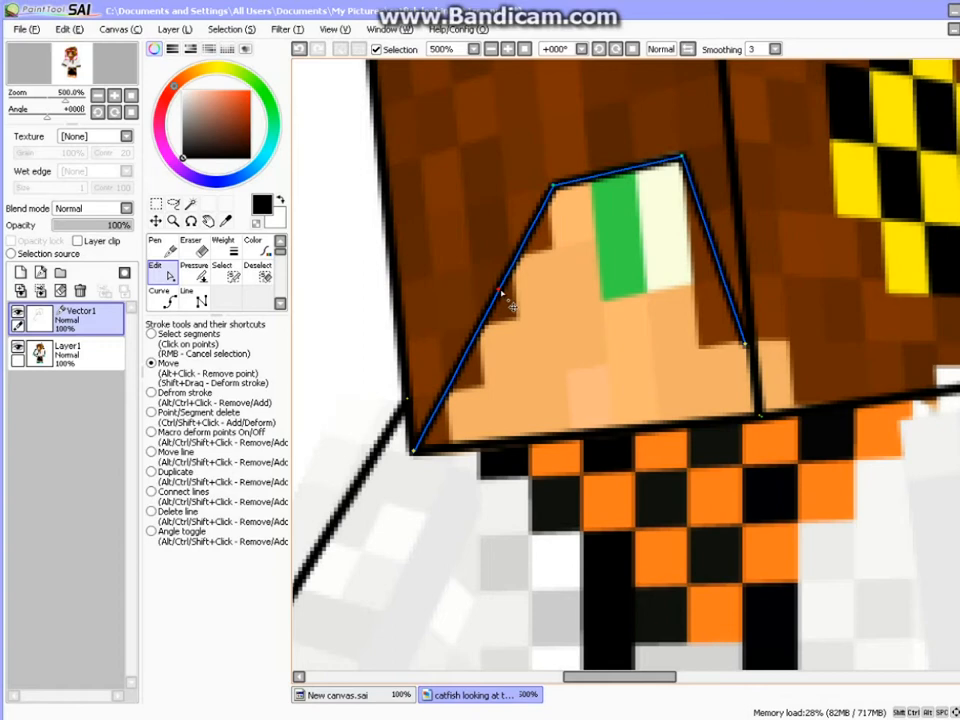
mouse_move(506, 294)
mouse_down()
mouse_move(515, 295)
mouse_move(507, 286)
mouse_up()
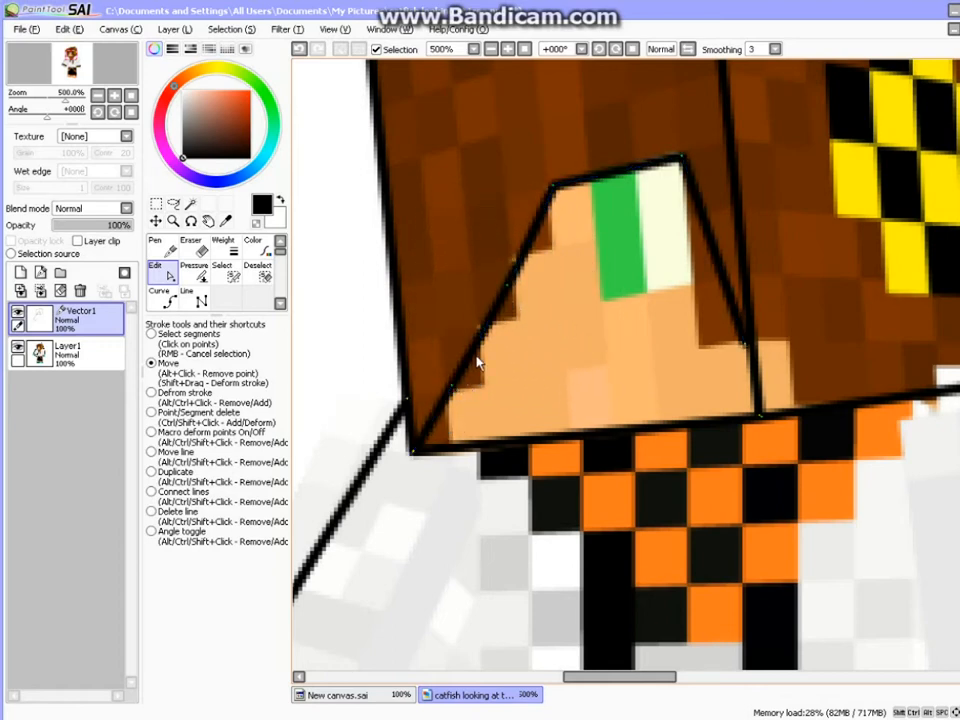
drag(484, 369, 469, 433)
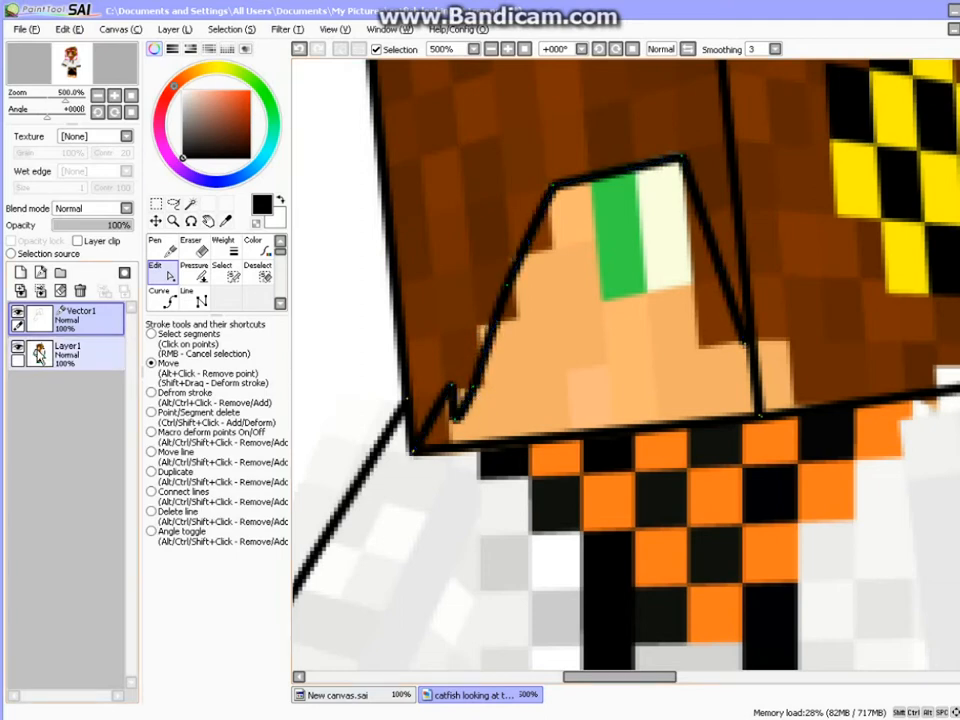
- Hide the character image layer and pull more points along the face opening's left-hand slanted line into jagged hair spikes
click(18, 347)
scroll(498, 320, up, 2)
scroll(498, 318, down, 3)
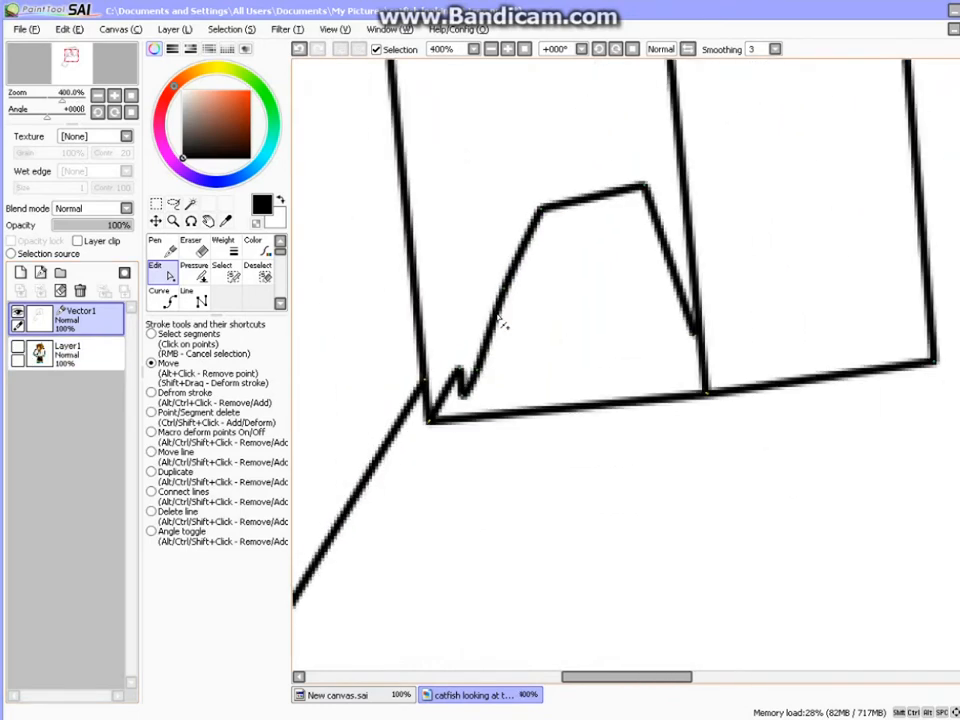
scroll(502, 322, up, 2)
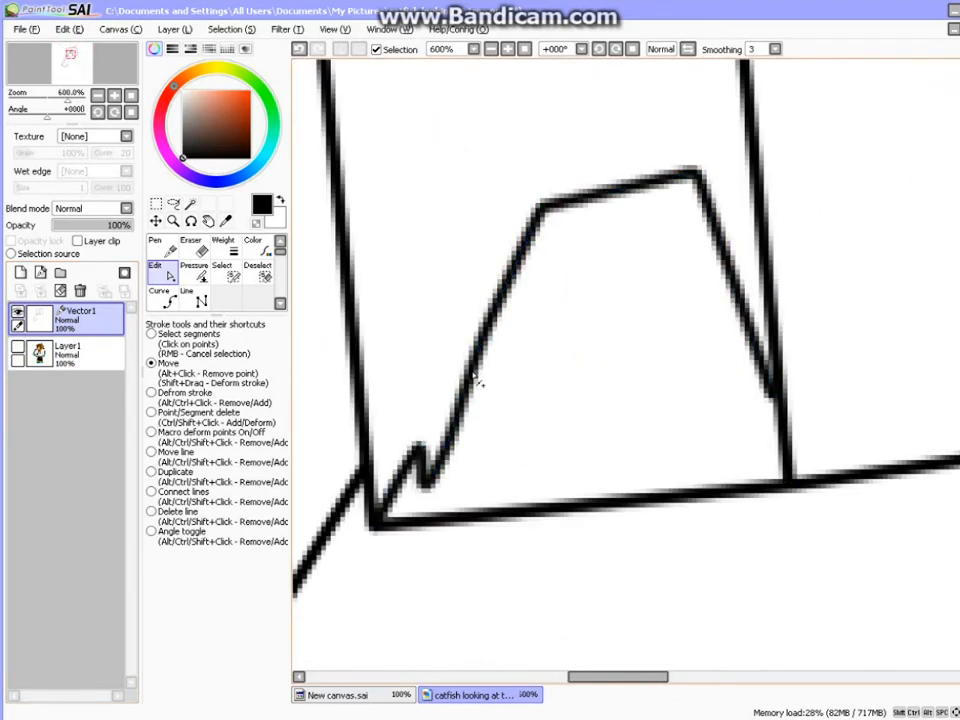
mouse_move(484, 379)
mouse_down()
mouse_move(493, 437)
mouse_move(476, 437)
mouse_move(458, 403)
mouse_move(458, 438)
mouse_up()
drag(467, 397, 474, 390)
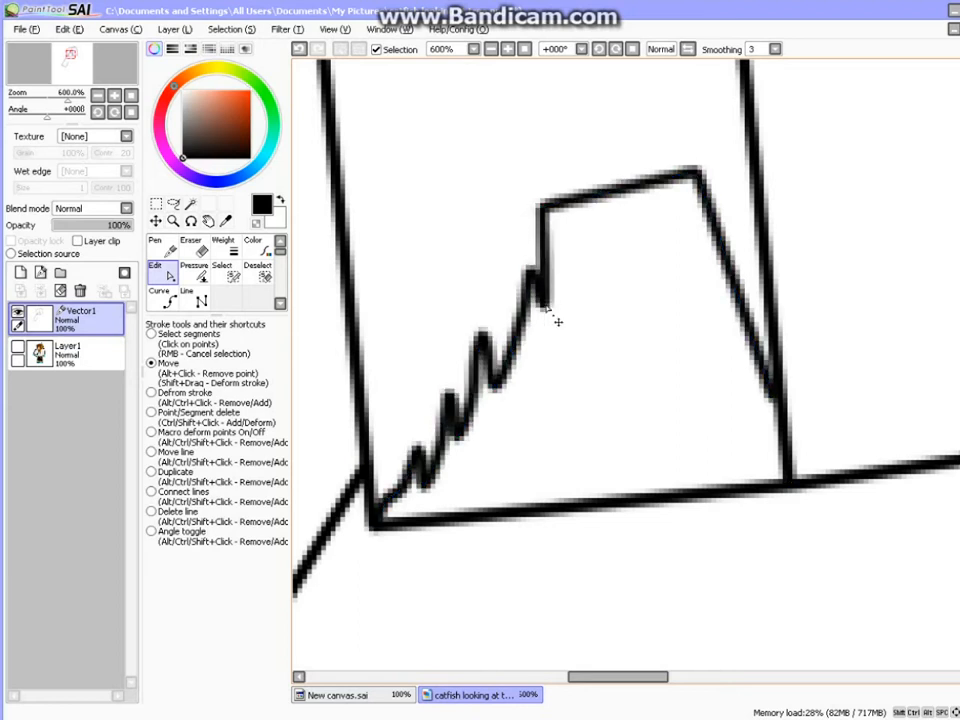
- Reshape the face opening's top line into wavy hair strands and round off its right-hand corner
mouse_move(543, 206)
mouse_down()
mouse_move(560, 217)
mouse_move(553, 210)
mouse_move(634, 208)
mouse_move(613, 214)
mouse_move(613, 227)
mouse_move(581, 207)
mouse_move(594, 186)
mouse_up()
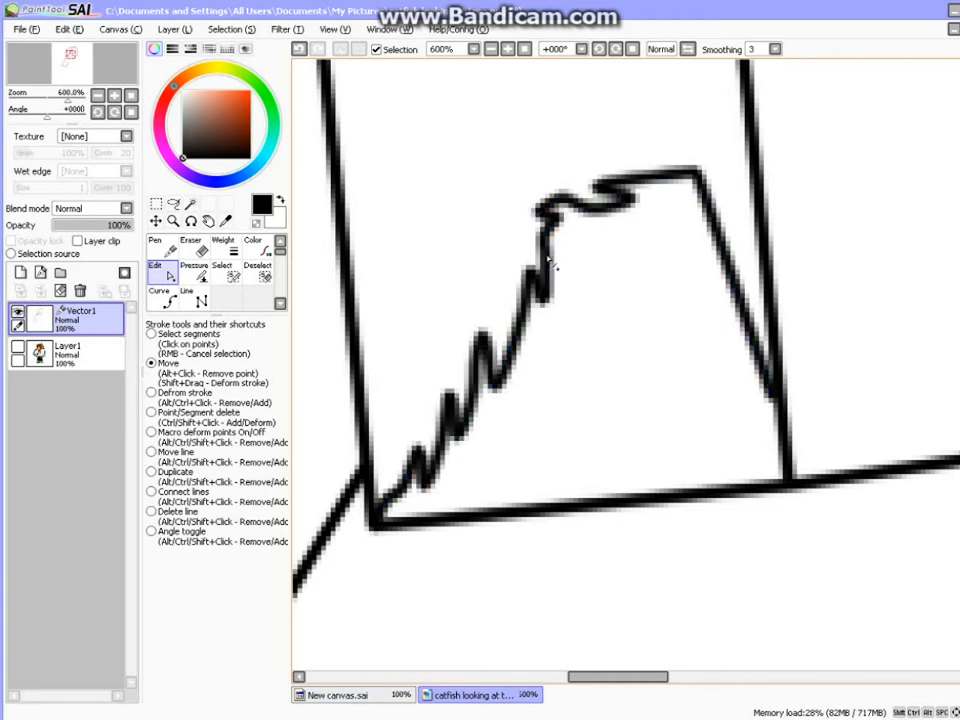
drag(698, 174, 689, 178)
scroll(751, 263, down, 2)
scroll(751, 263, down, 6)
scroll(751, 255, up, 2)
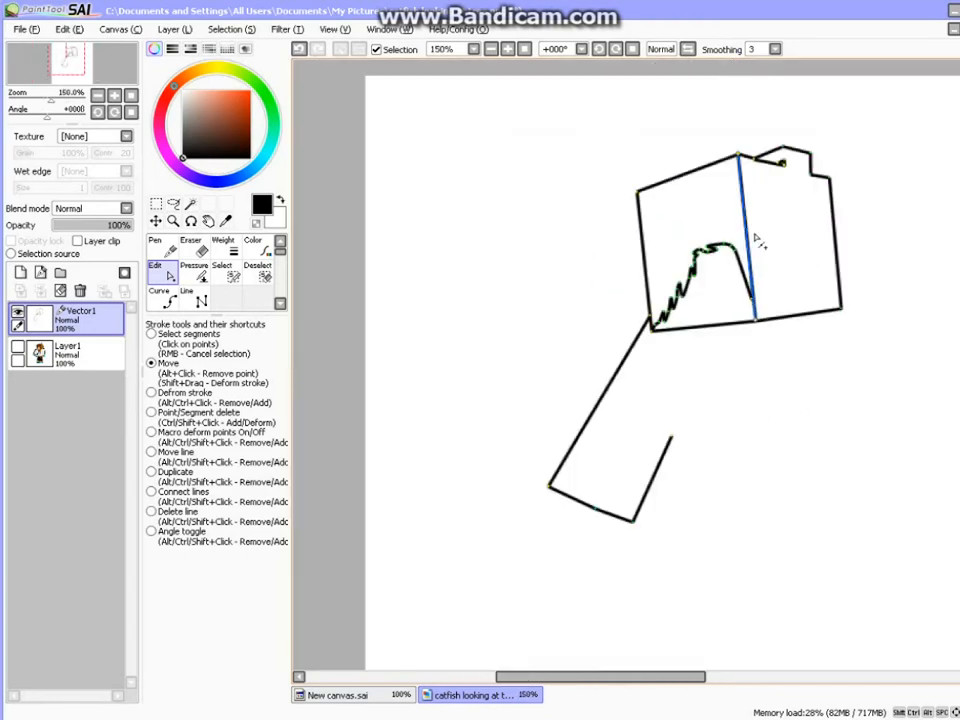
- Pull the face opening's right-hand line into jagged hair spikes down to the head's vertical edge
scroll(729, 278, up, 5)
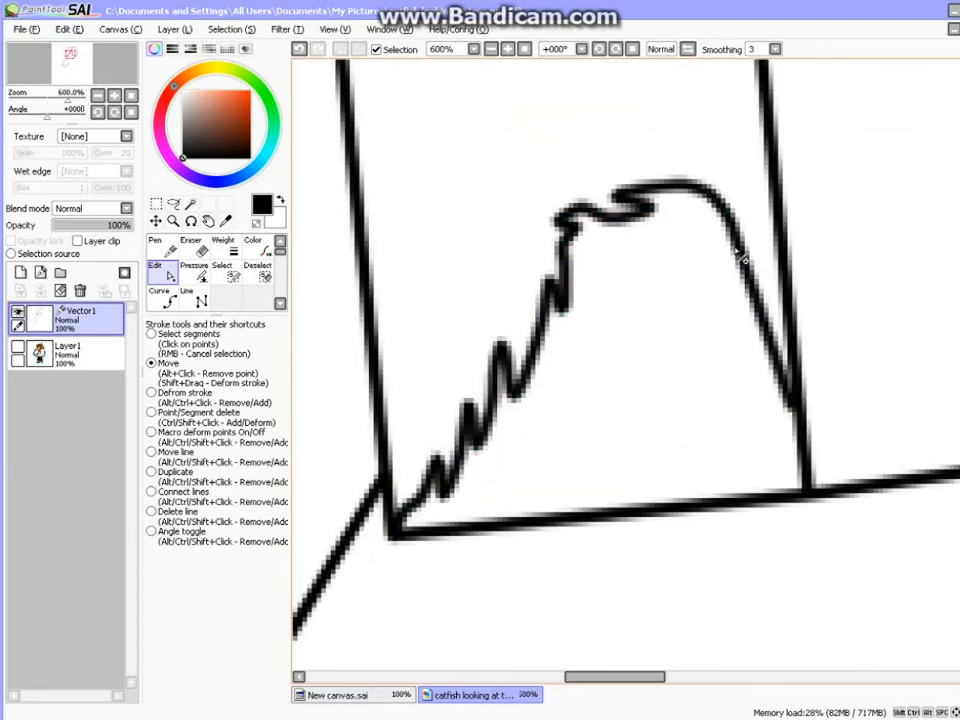
drag(736, 236, 742, 254)
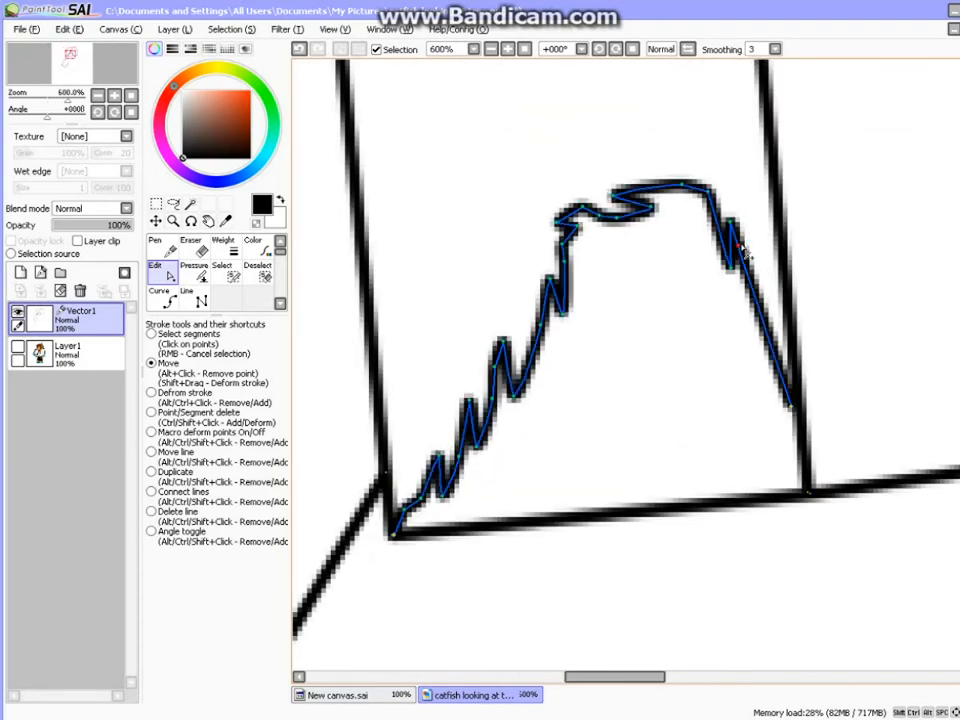
drag(765, 310, 761, 358)
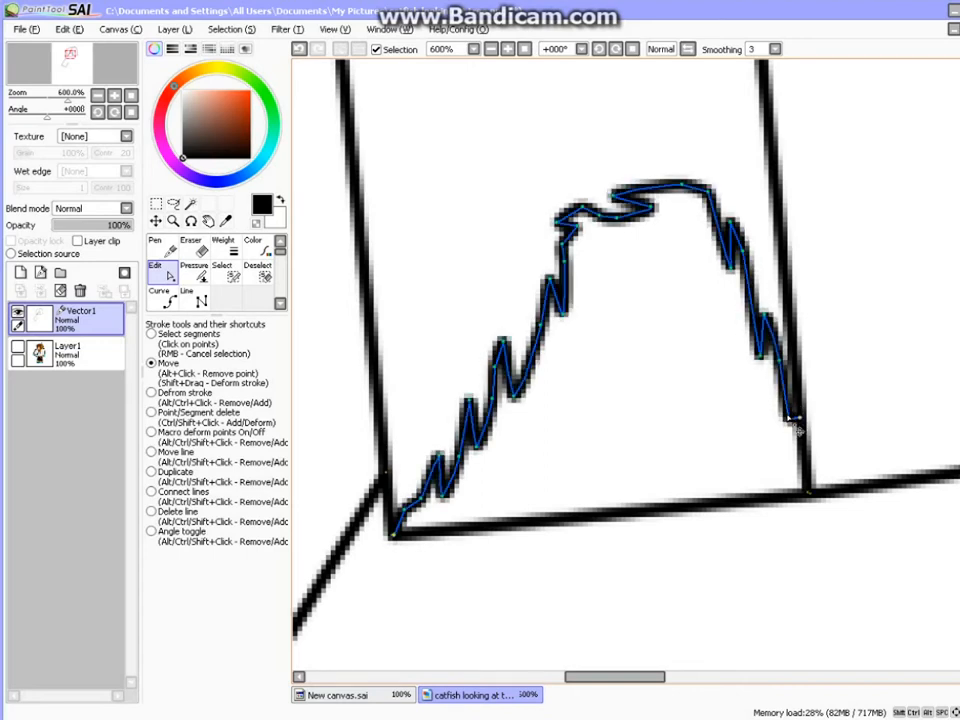
scroll(799, 407, down, 5)
scroll(578, 417, up, 3)
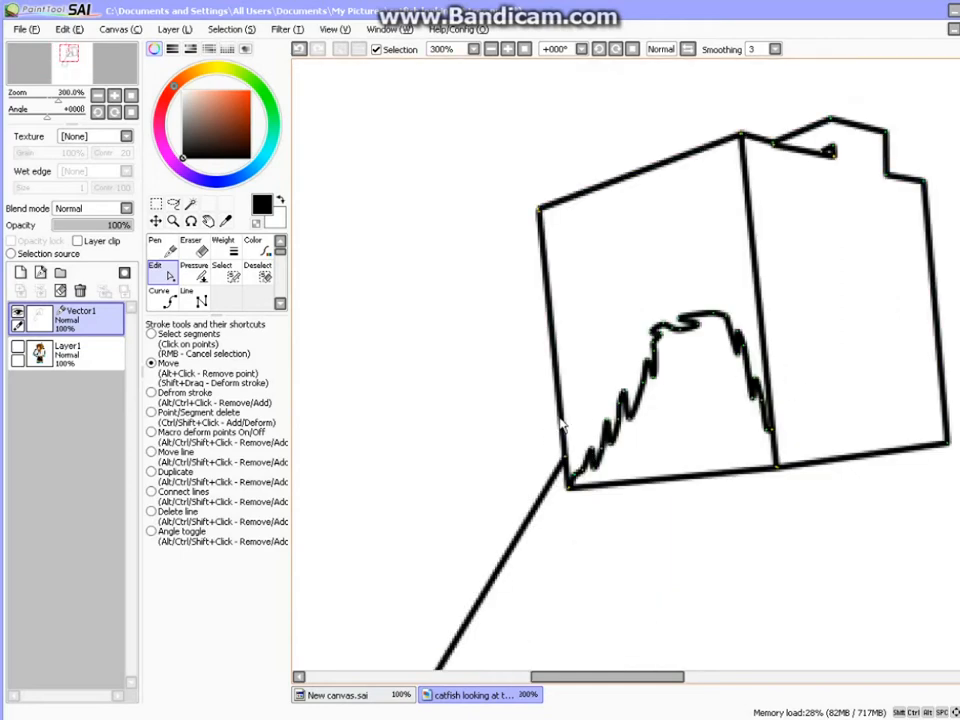
- Pull the head outline's lower left-hand corner downward into a pointed hair spike, comparing it with the character image layer
scroll(614, 375, down, 4)
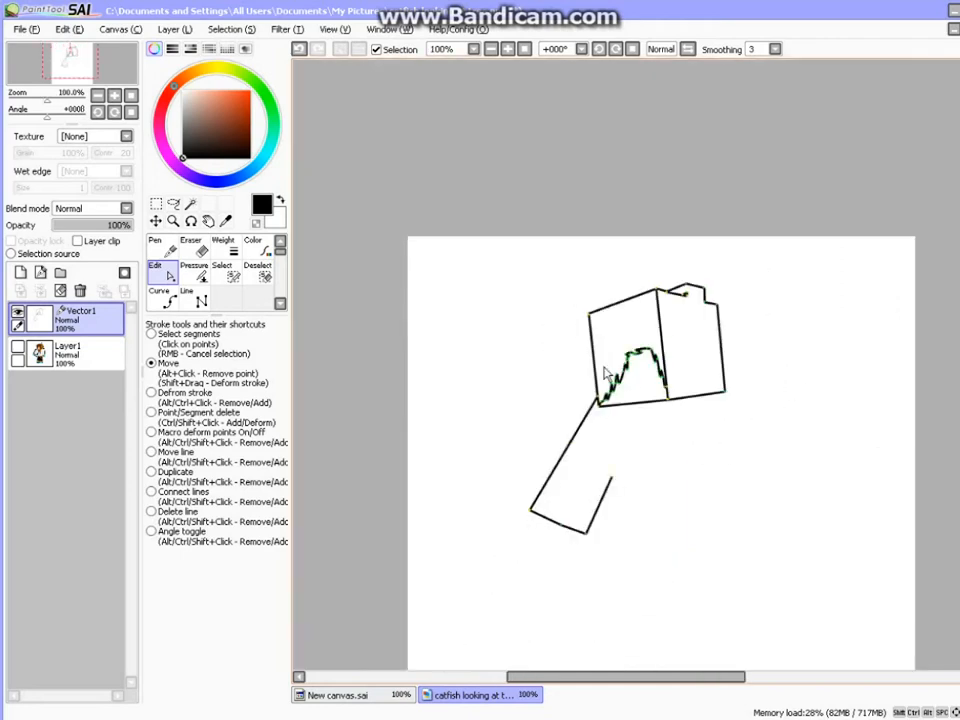
scroll(463, 275, up, 6)
scroll(643, 385, down, 3)
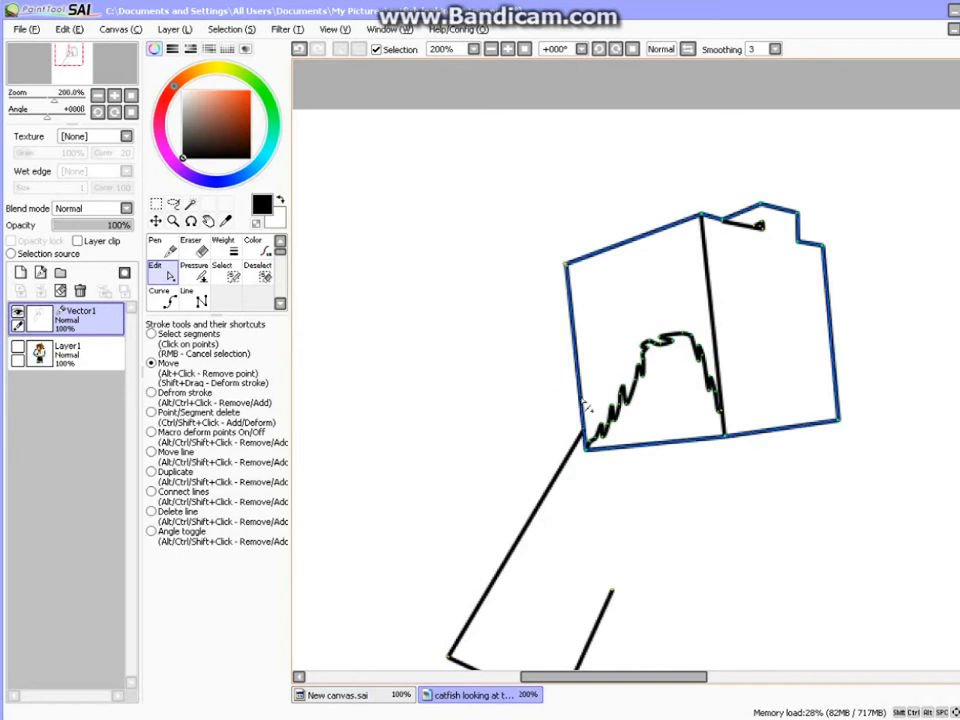
scroll(586, 445, up, 4)
mouse_move(598, 495)
mouse_down()
mouse_move(598, 546)
mouse_move(581, 572)
mouse_up()
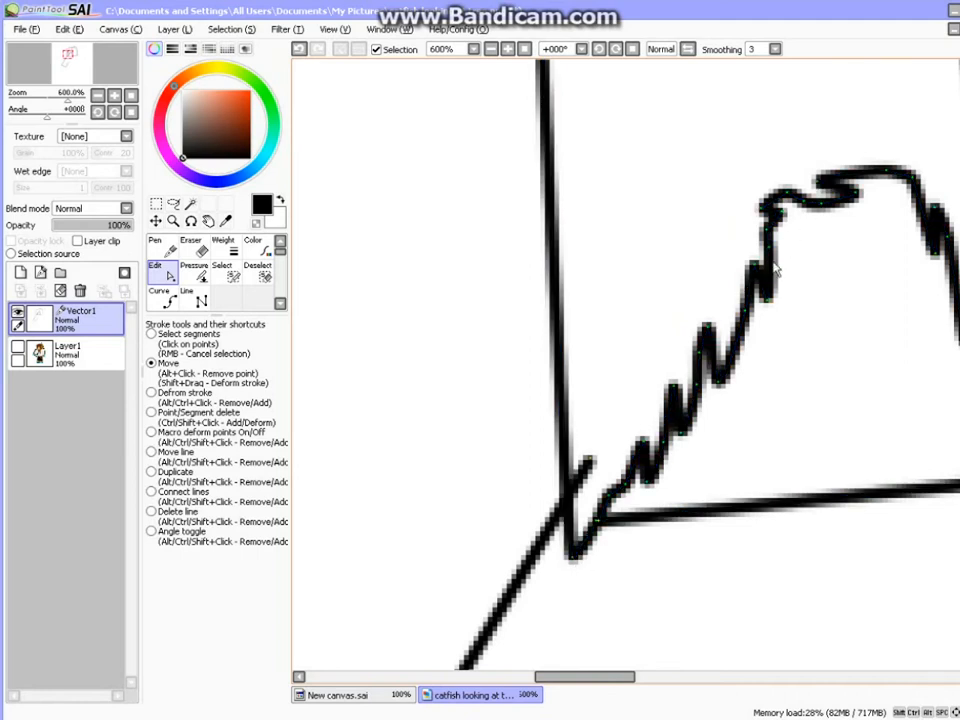
click(17, 346)
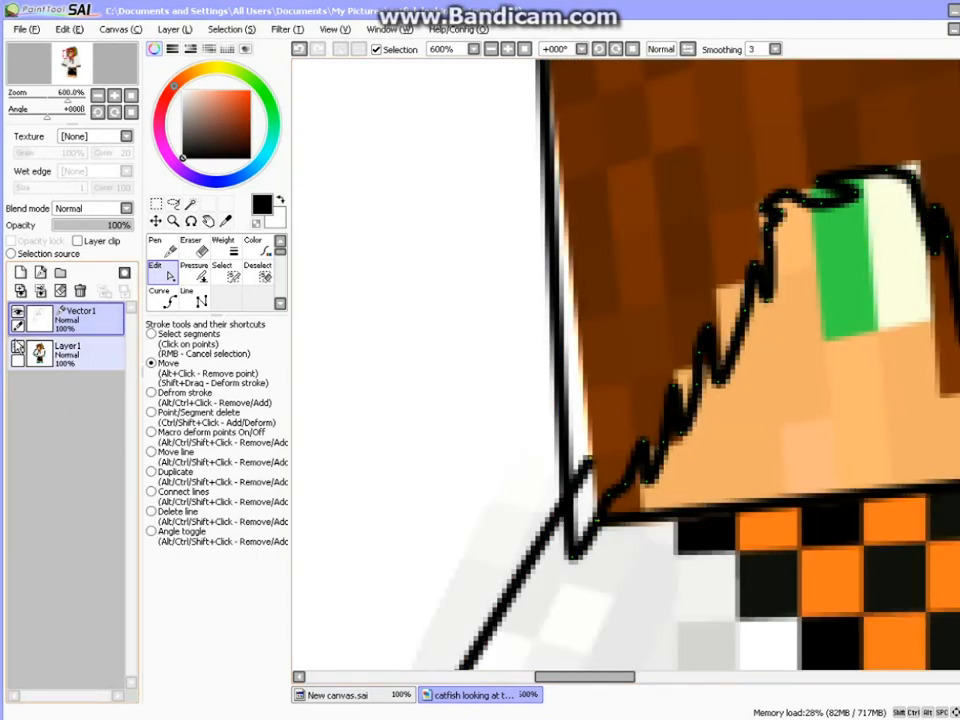
click(17, 346)
drag(586, 572, 570, 583)
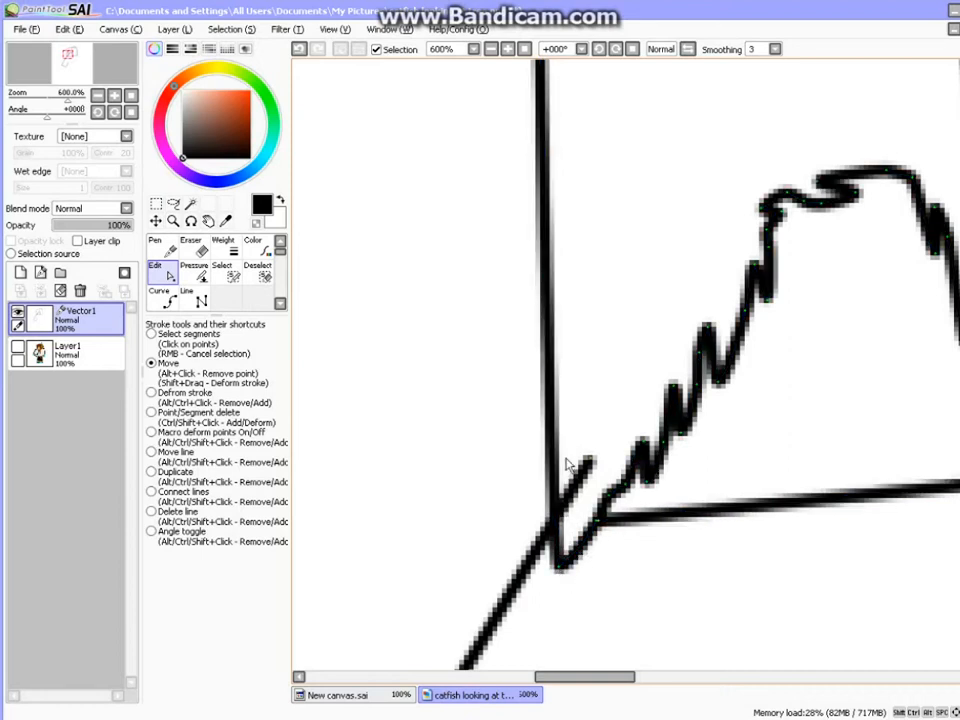
- Move the sleeve line's upper end away from the head and pull a second small hair spike beside the lower left-hand tip
mouse_move(552, 447)
mouse_down()
mouse_move(573, 446)
mouse_move(560, 512)
mouse_move(516, 510)
mouse_up()
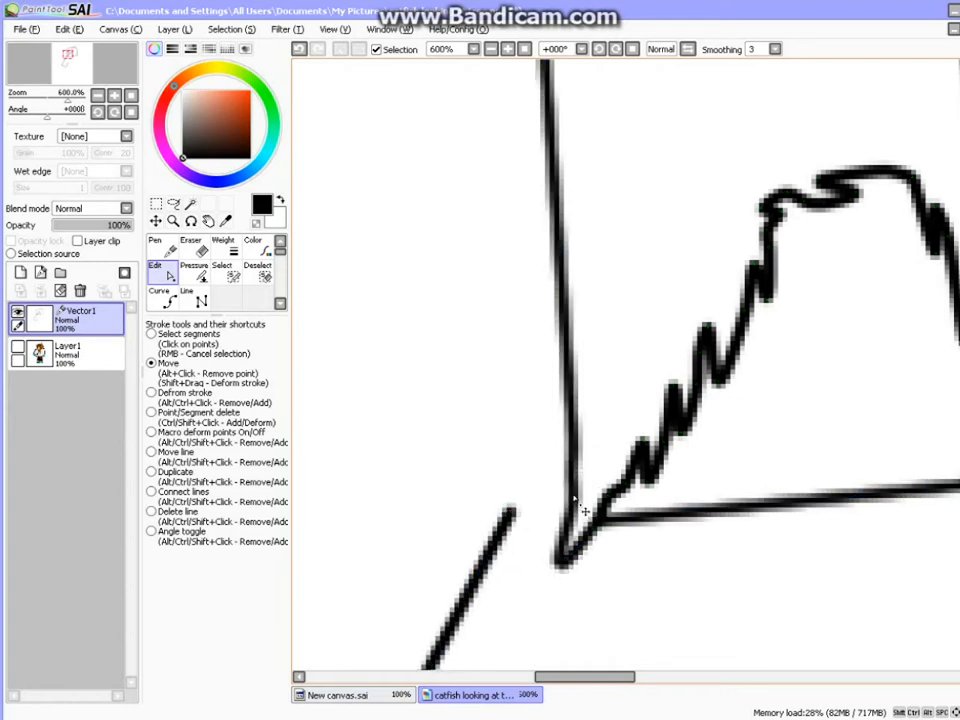
drag(571, 467, 543, 513)
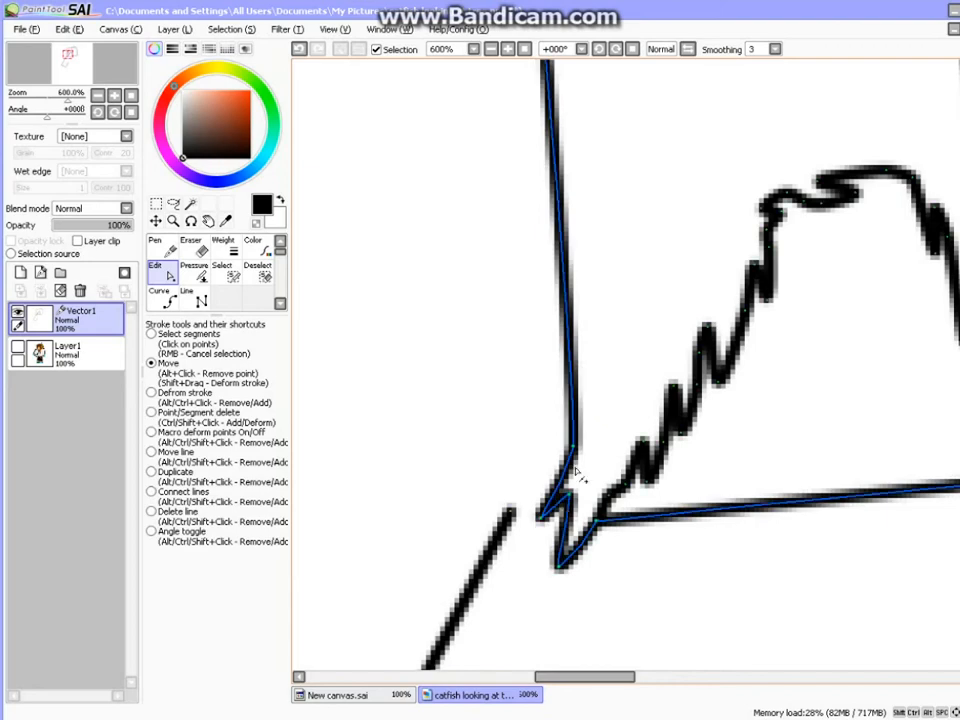
scroll(601, 392, down, 4)
scroll(603, 396, up, 2)
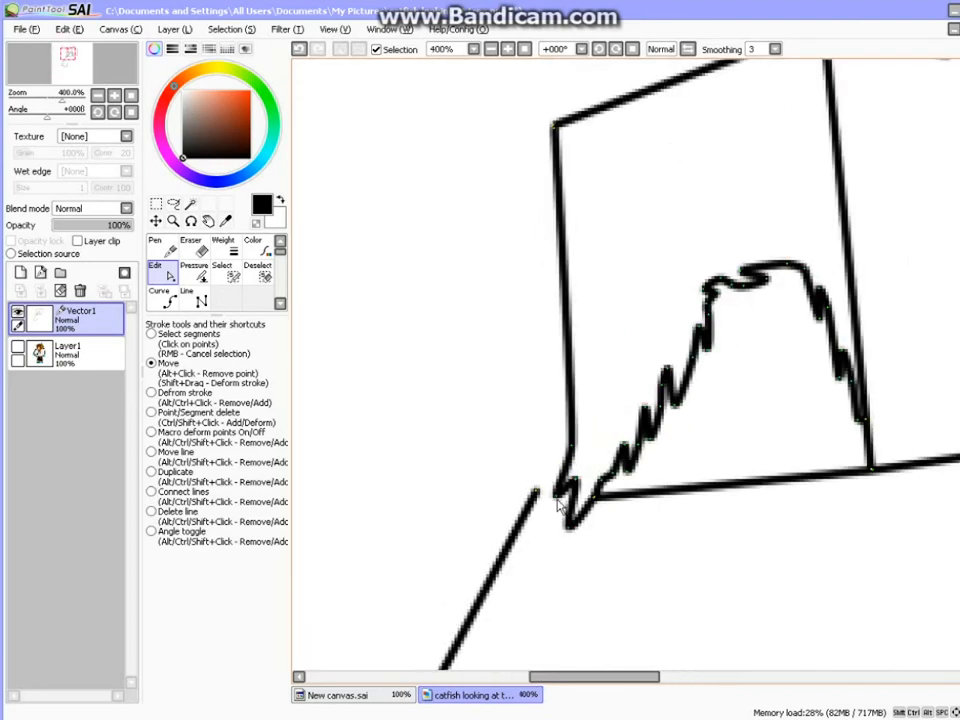
- Reshape the head outline's left-hand vertical line into jagged hair spikes up to its upper corner
mouse_move(570, 358)
mouse_down()
mouse_move(561, 368)
mouse_move(546, 352)
mouse_move(538, 362)
mouse_move(557, 349)
mouse_up()
right_click(576, 362)
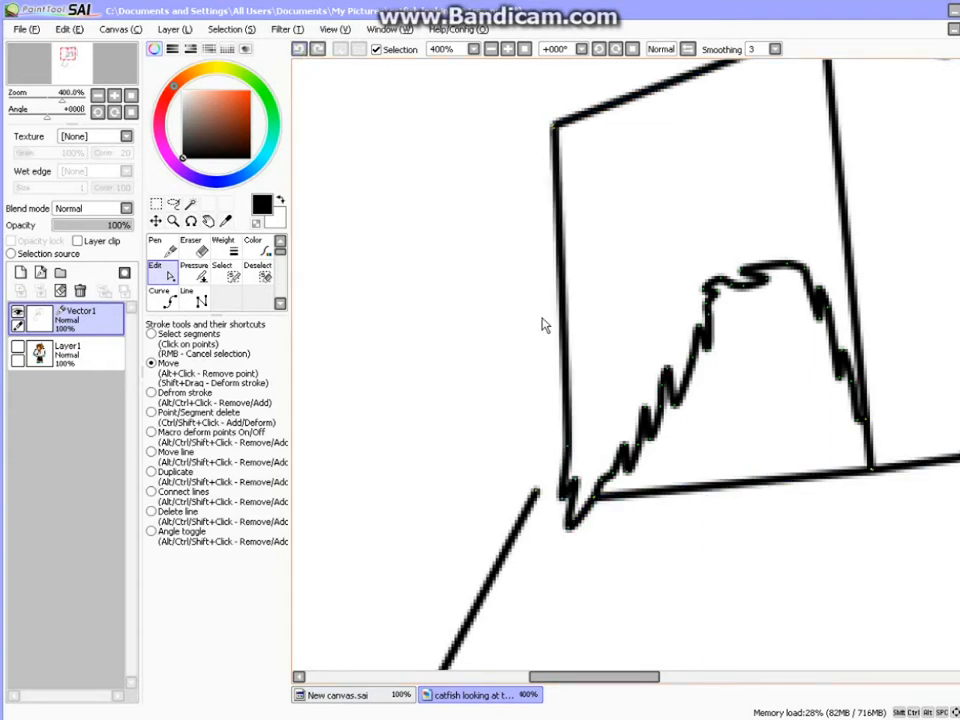
click(566, 315)
drag(566, 317, 553, 332)
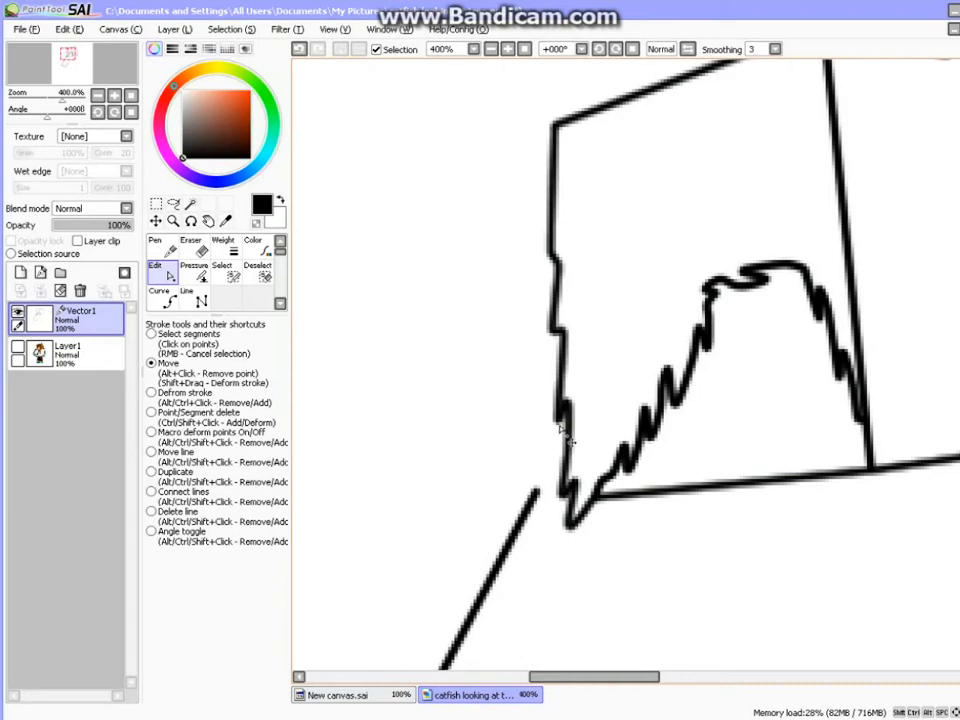
scroll(645, 410, down, 4)
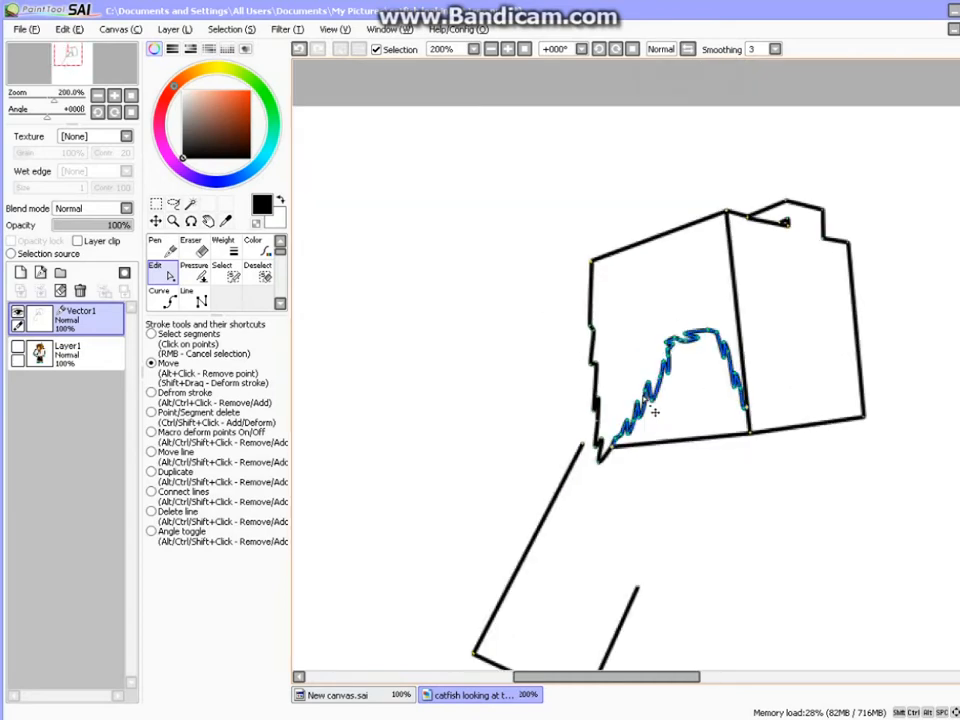
scroll(655, 411, up, 4)
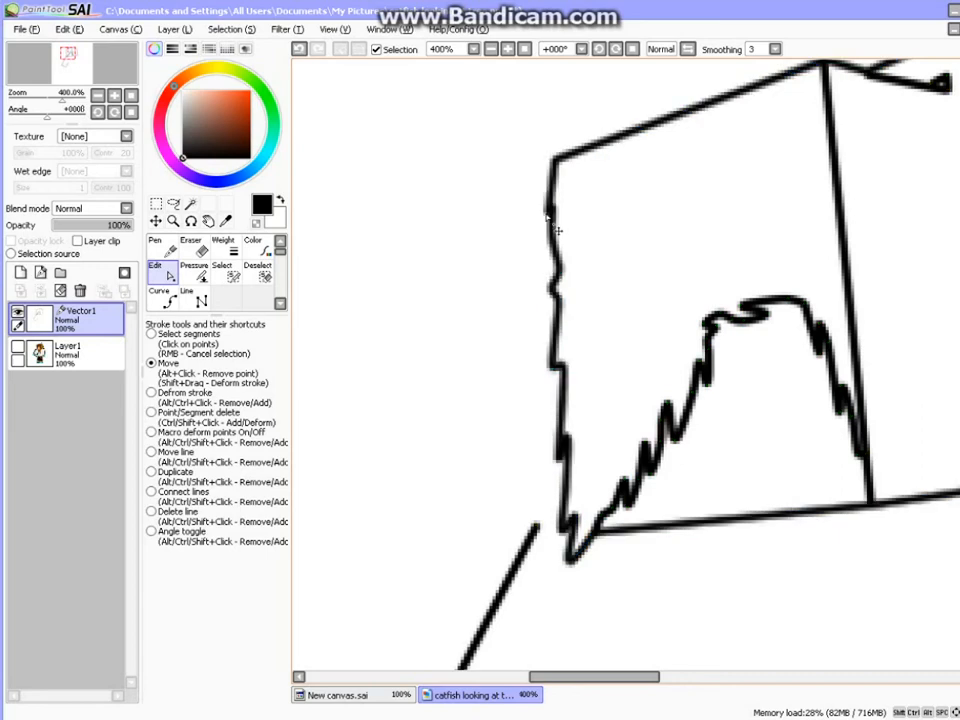
scroll(636, 146, down, 3)
scroll(640, 150, up, 3)
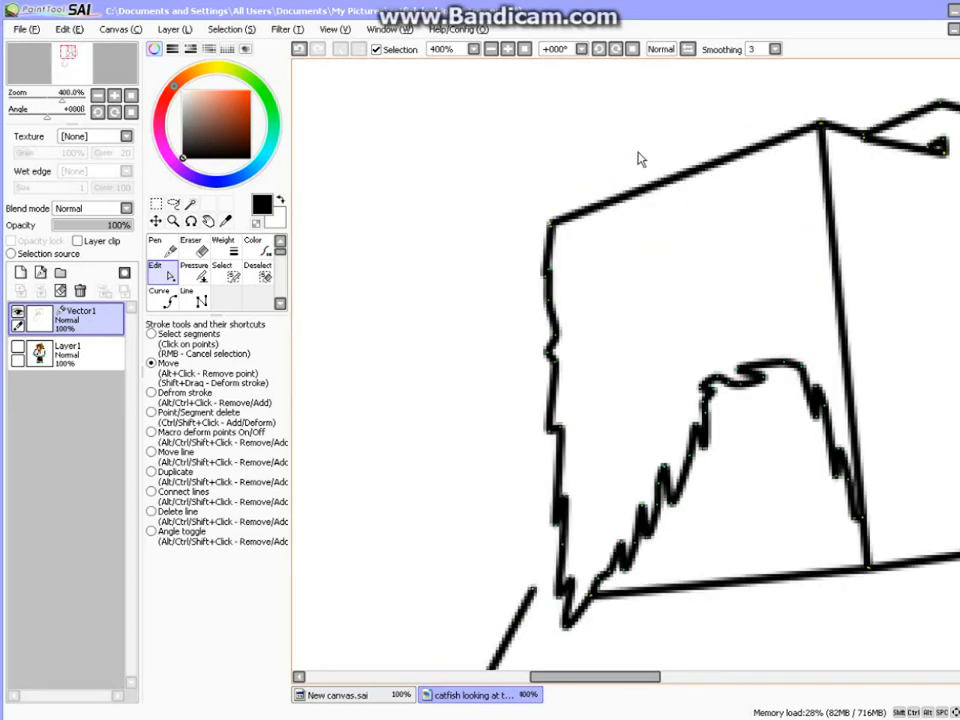
- Try to pull the left part of the head's top line into tall wavy peaks and undo that reshaping
mouse_move(580, 209)
mouse_down()
mouse_move(596, 163)
mouse_move(619, 200)
mouse_move(649, 156)
mouse_move(680, 190)
mouse_up()
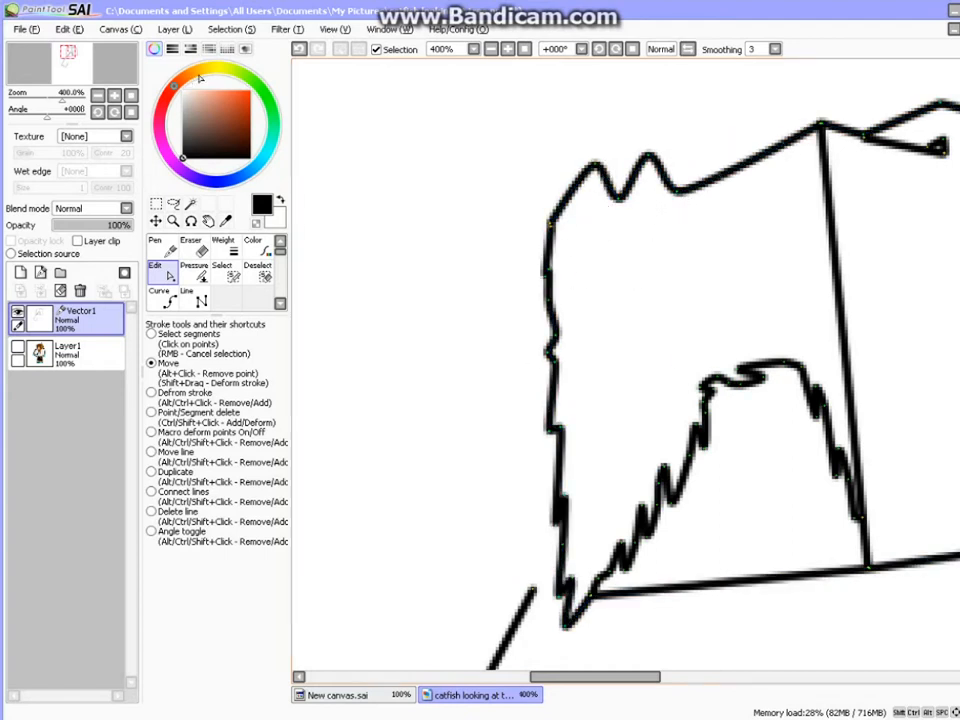
click(299, 52)
click(299, 52)
click(299, 52)
click(299, 52)
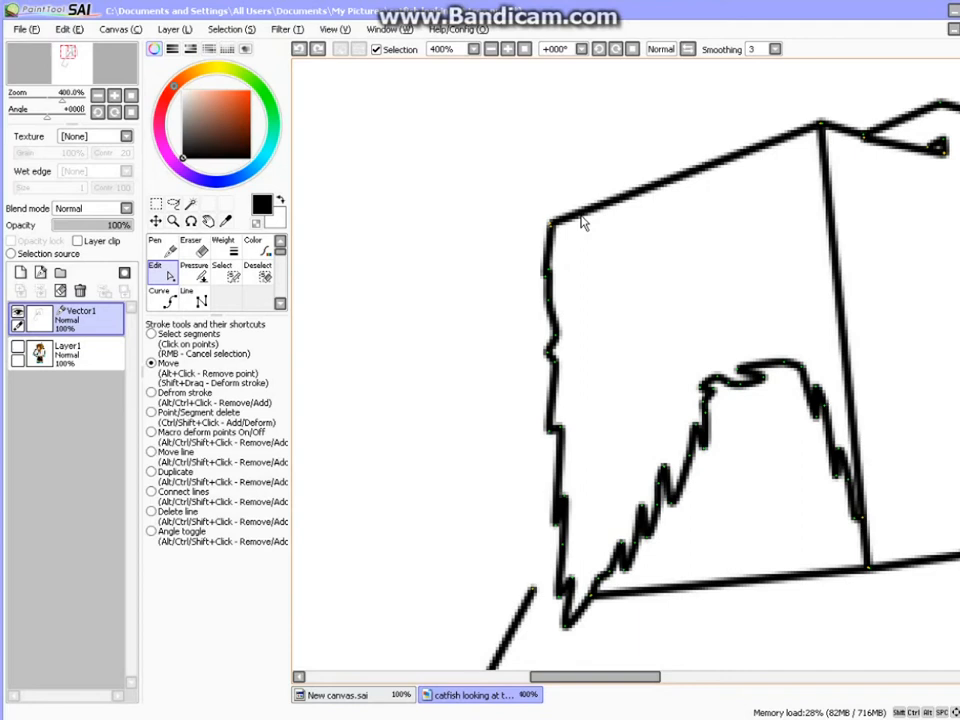
- Reshape the slanted top line on the left-hand side of the head into shallow hair waves up to its peak
drag(588, 210, 658, 182)
drag(717, 162, 720, 158)
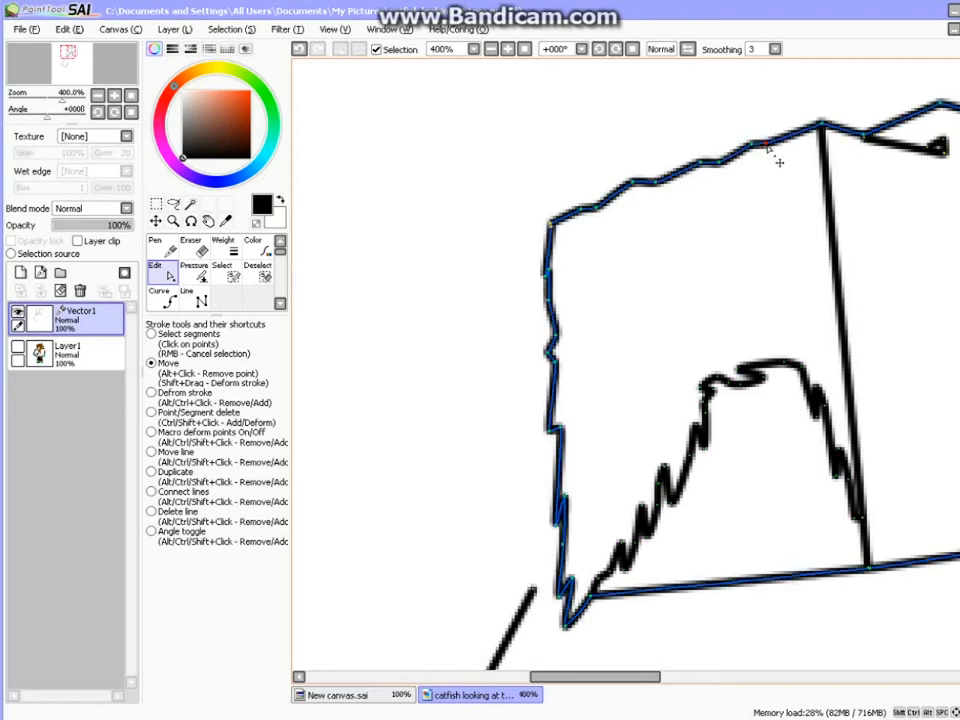
scroll(778, 161, down, 2)
scroll(824, 156, up, 2)
scroll(846, 294, down, 1)
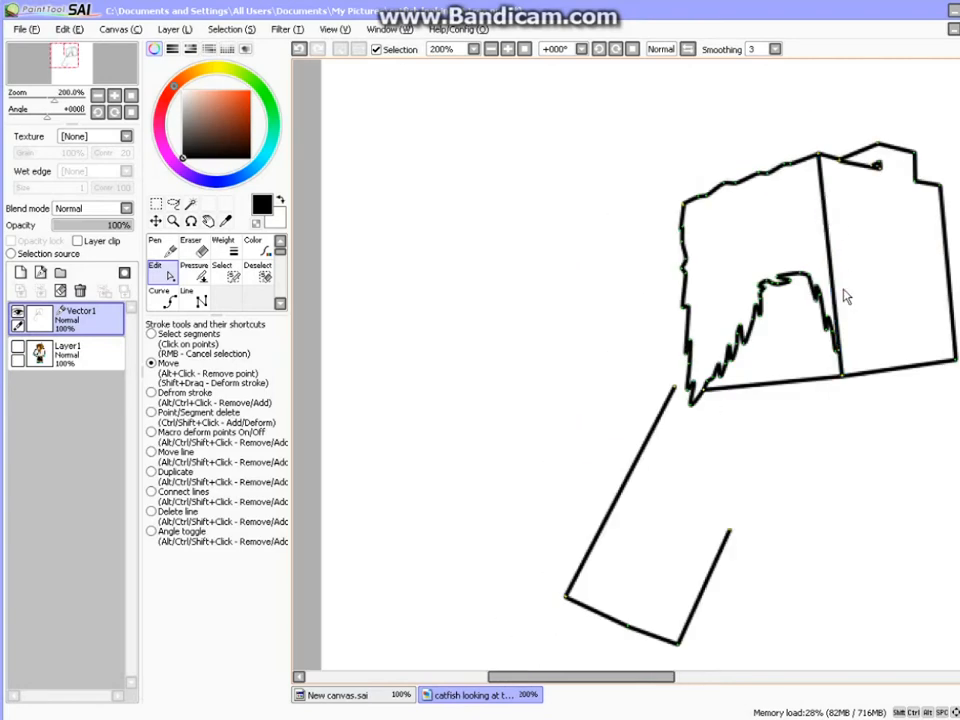
- Shorten the head's vertical middle line by moving its upper end down, away from the top outline
scroll(834, 246, up, 2)
scroll(826, 240, down, 3)
scroll(820, 226, up, 3)
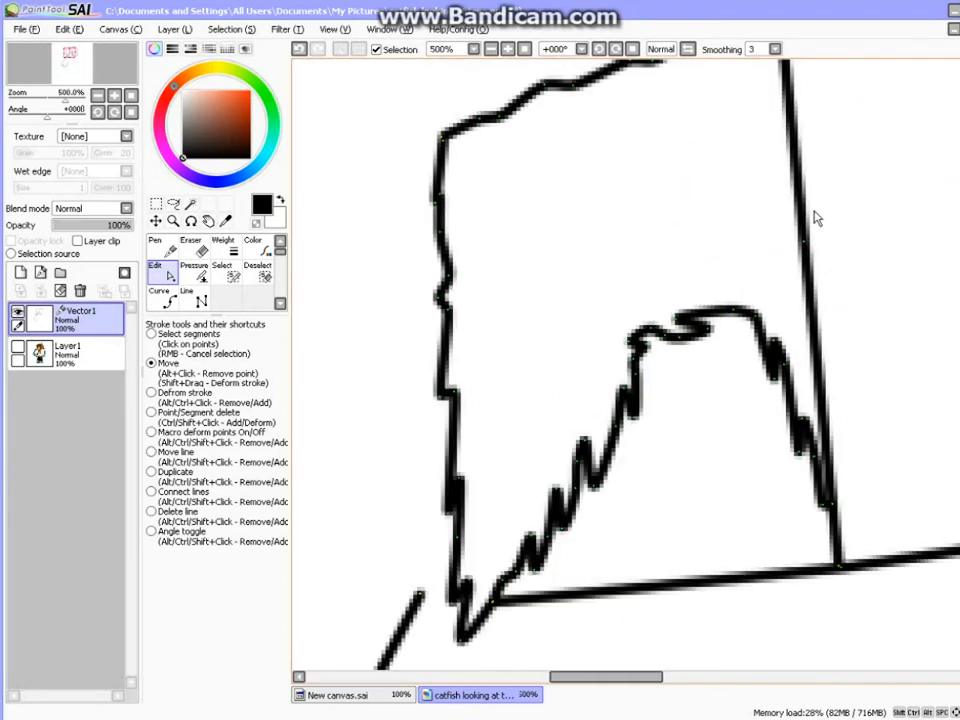
scroll(786, 120, down, 3)
scroll(795, 92, up, 3)
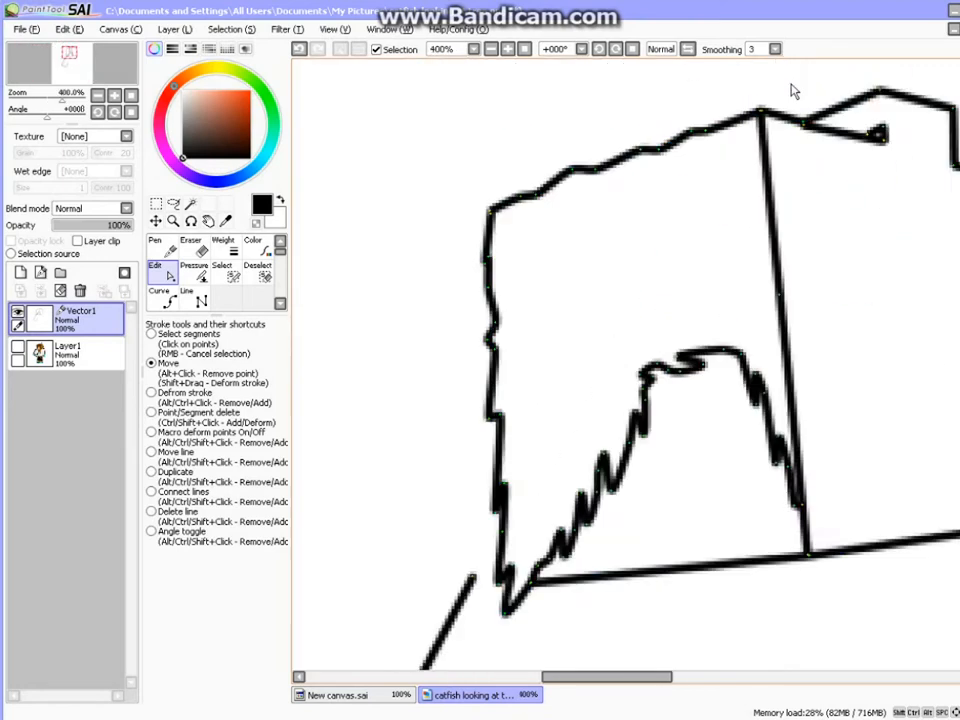
scroll(760, 130, up, 3)
drag(735, 141, 738, 268)
- Move the sleeve line's upper end back to join the hair spikes at the head's lower left-hand corner
scroll(737, 268, down, 6)
scroll(778, 364, up, 3)
scroll(735, 381, down, 2)
scroll(736, 361, up, 1)
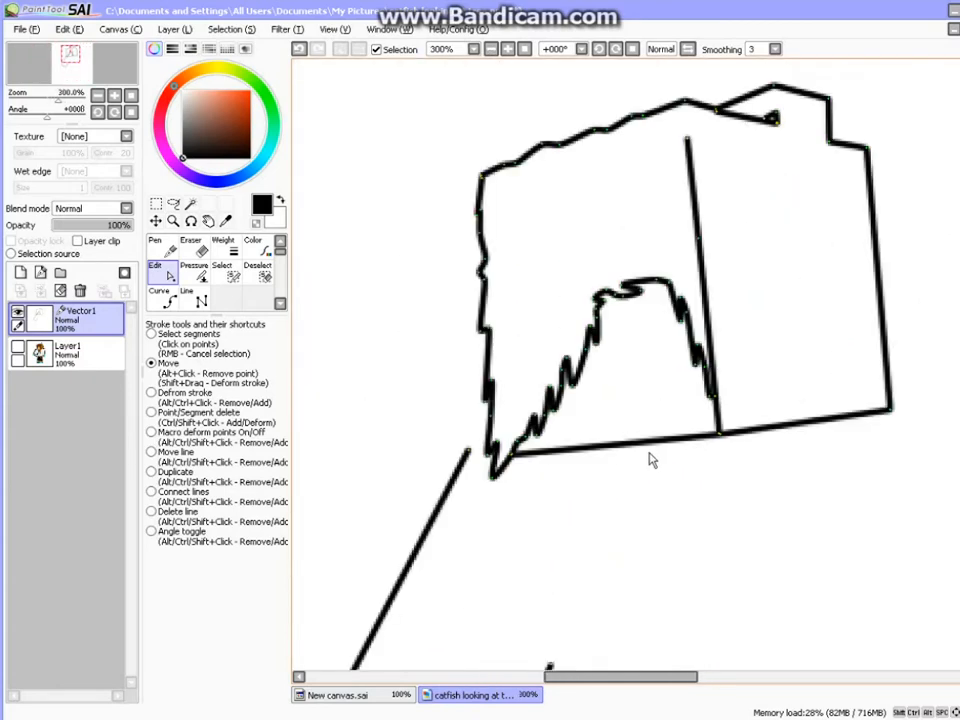
drag(470, 451, 493, 443)
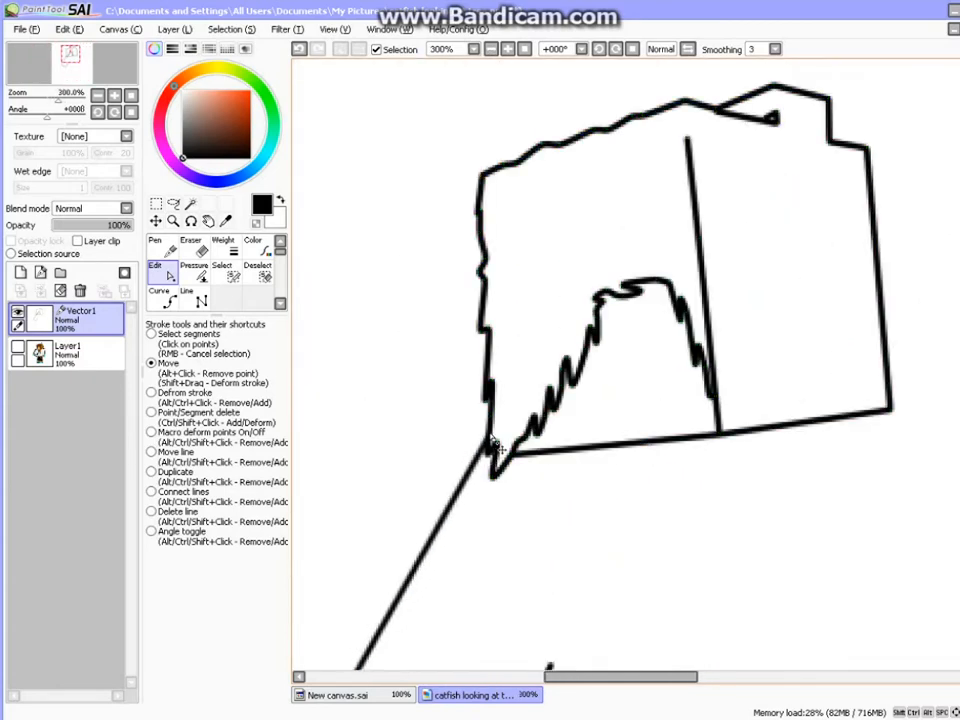
- Reshape the bottom line of the head's right-hand side into jagged hair tips, using the character image layer as reference
scroll(540, 440, down, 4)
scroll(620, 390, up, 4)
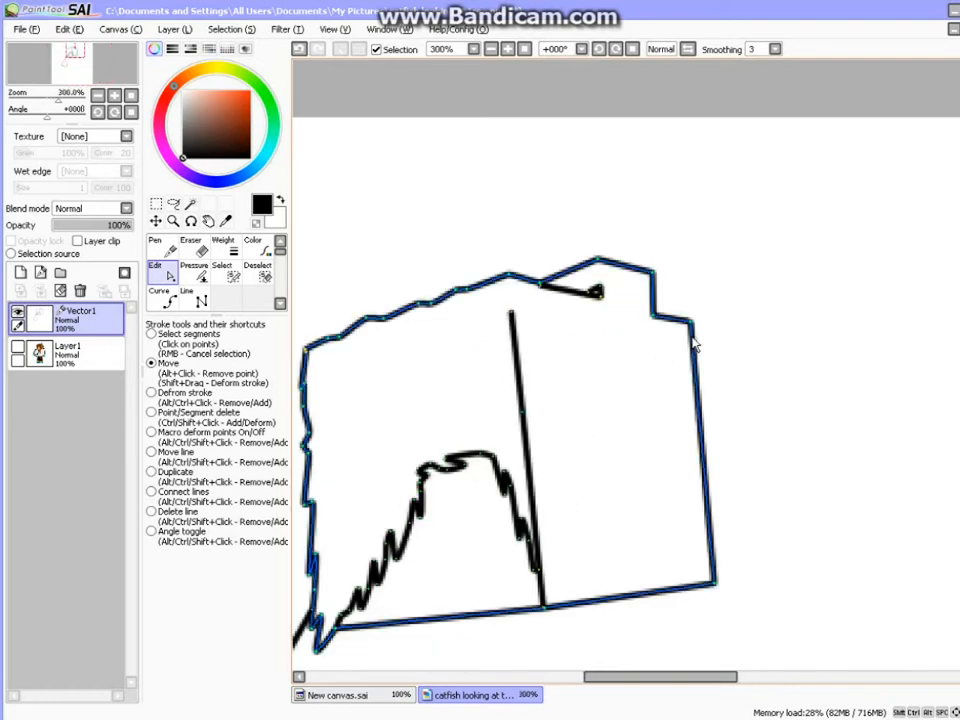
click(17, 346)
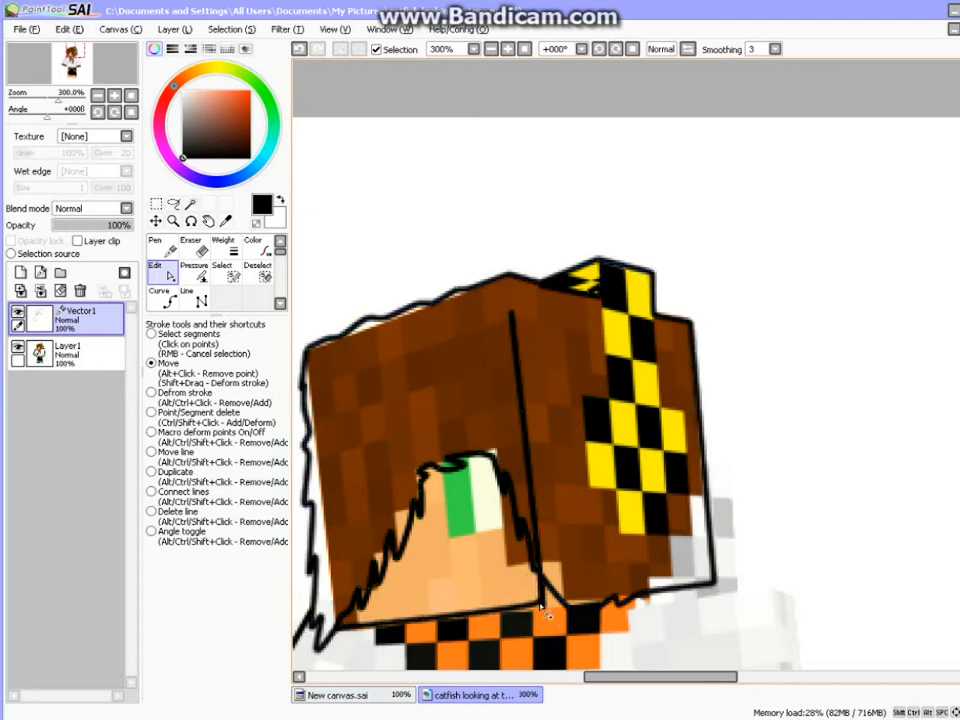
click(17, 346)
scroll(563, 579, down, 2)
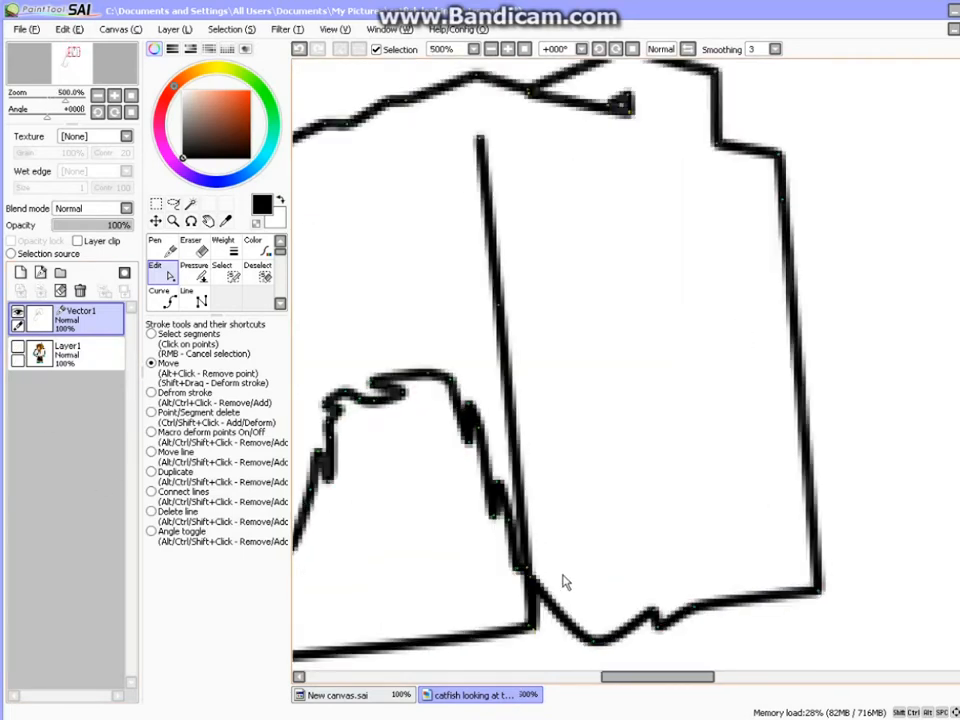
scroll(563, 585, up, 3)
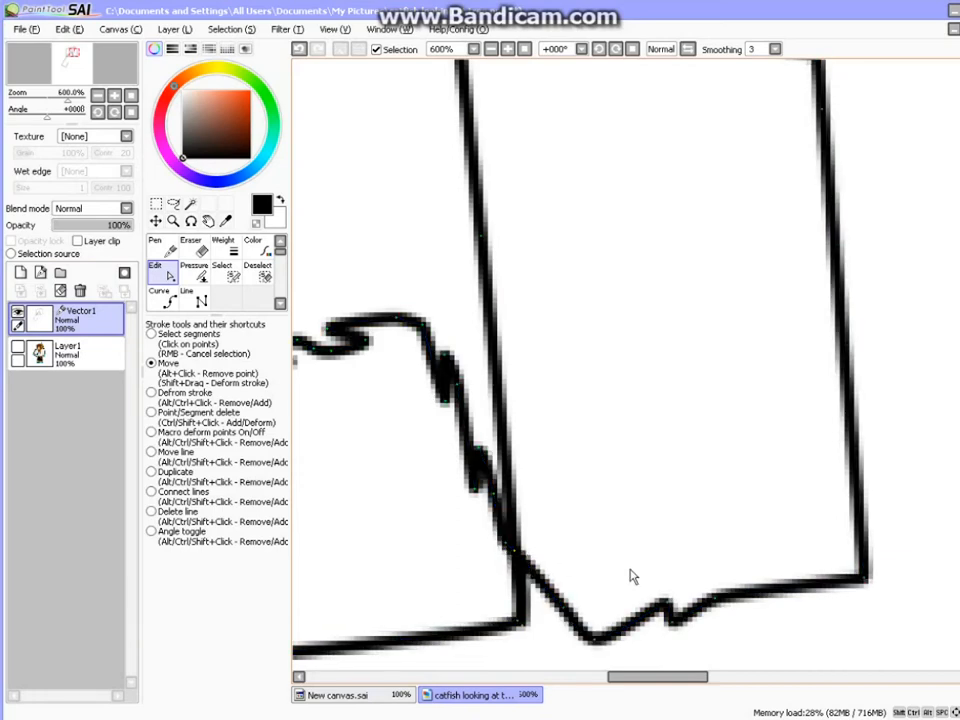
scroll(705, 584, down, 1)
drag(694, 589, 741, 580)
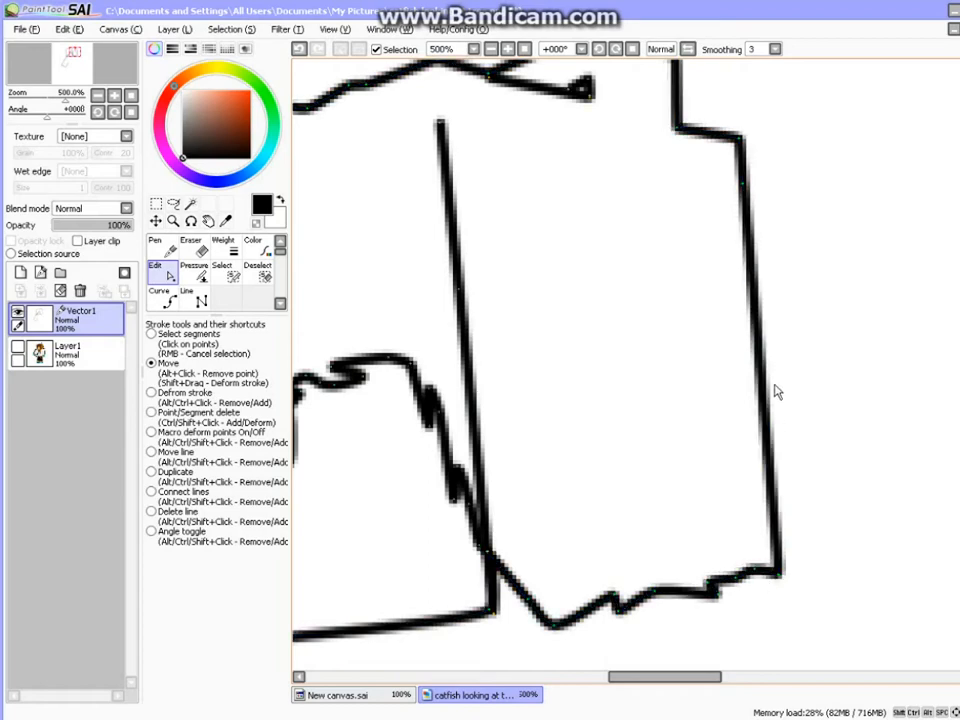
- Pull the head outline's right-hand vertical line into small hair spikes and round off its upper corner
drag(762, 354, 767, 376)
click(770, 472)
drag(767, 457, 781, 482)
click(751, 250)
drag(749, 244, 764, 287)
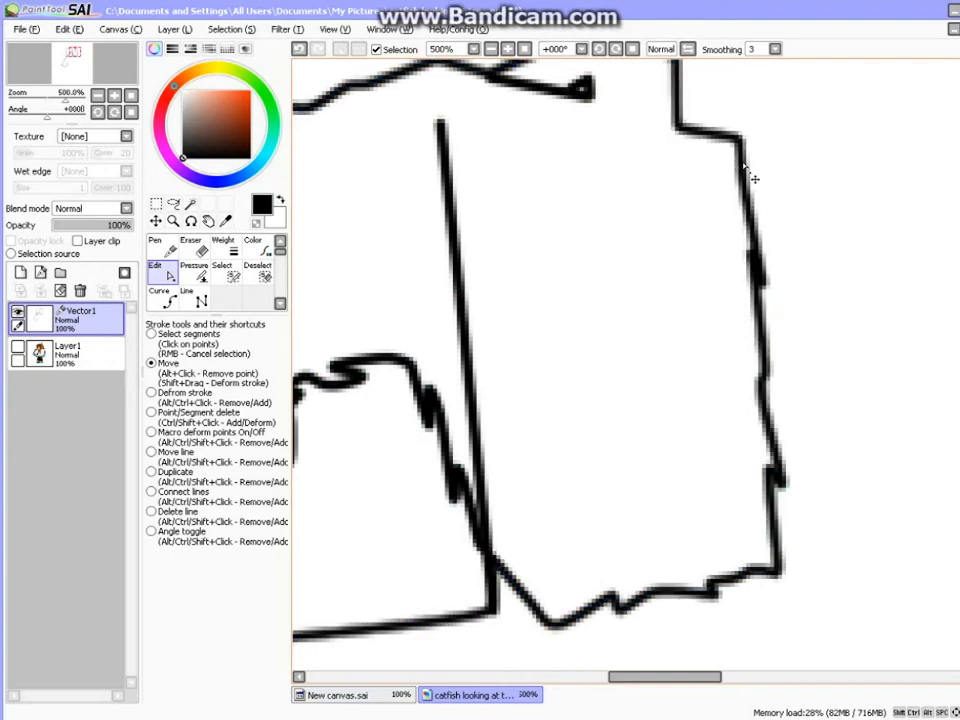
drag(729, 136, 731, 129)
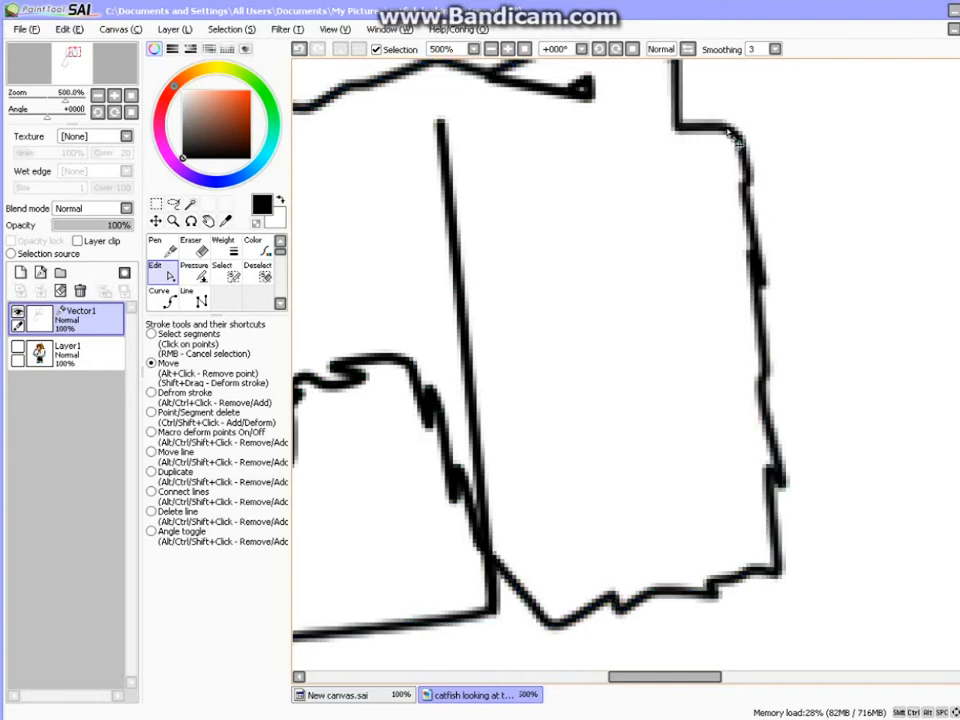
- Trace the checkered headphone's band and ear cup over the character image with the Line tool and round off the cup
scroll(719, 134, down, 4)
scroll(710, 129, up, 2)
scroll(713, 136, up, 1)
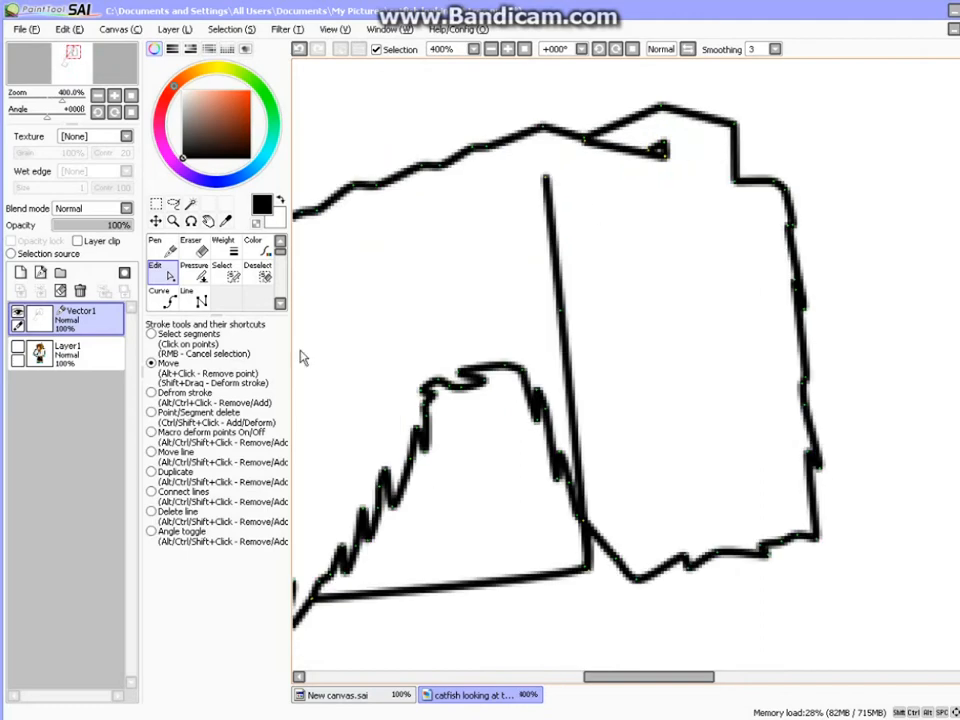
click(18, 346)
click(200, 299)
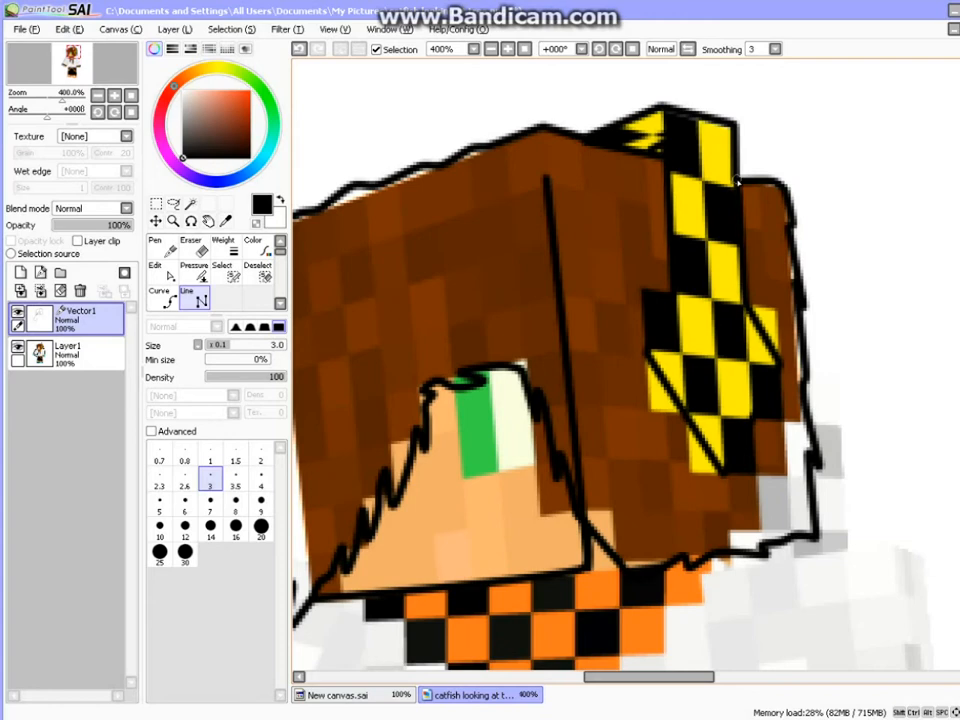
click(17, 346)
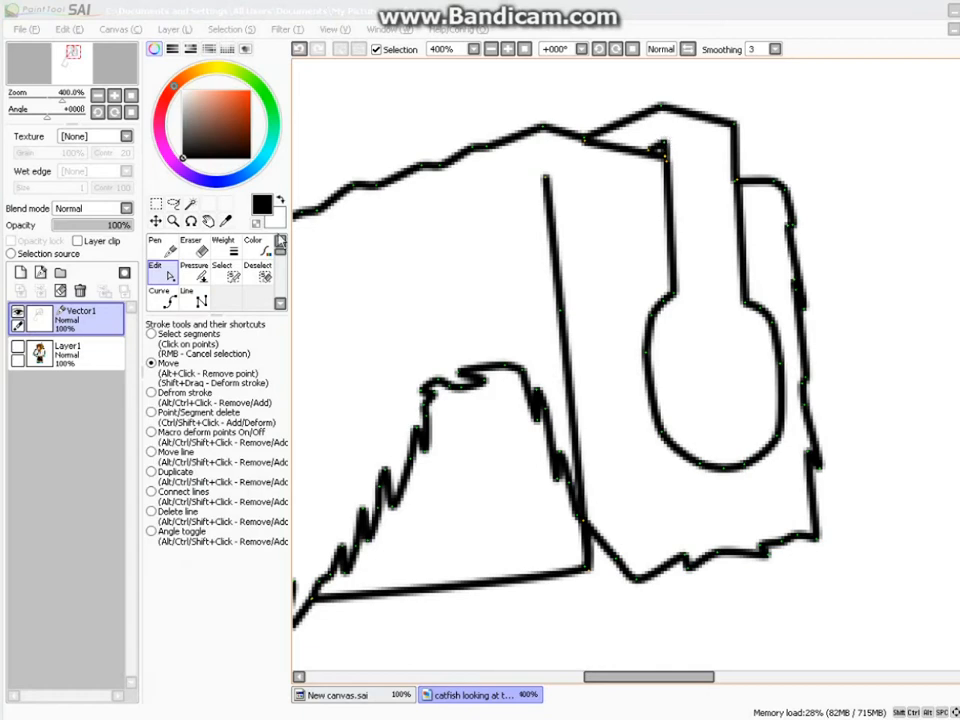
- With the character image layer shown, trace the hoodie's left-hand side with the Line tool from the chin down to the belt
click(17, 346)
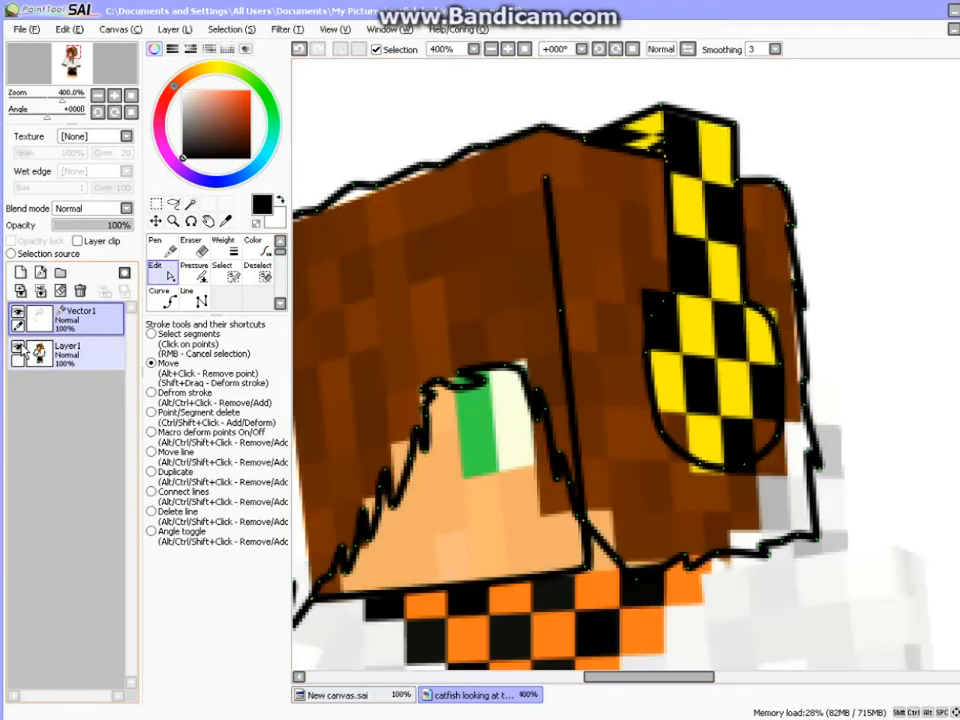
click(194, 297)
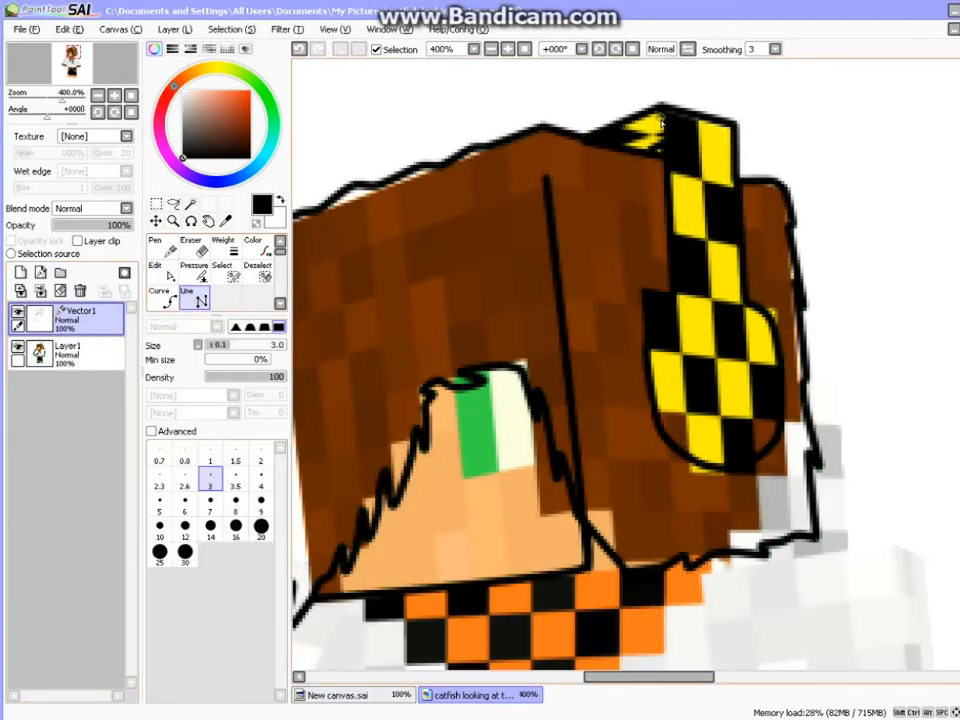
scroll(748, 340, down, 7)
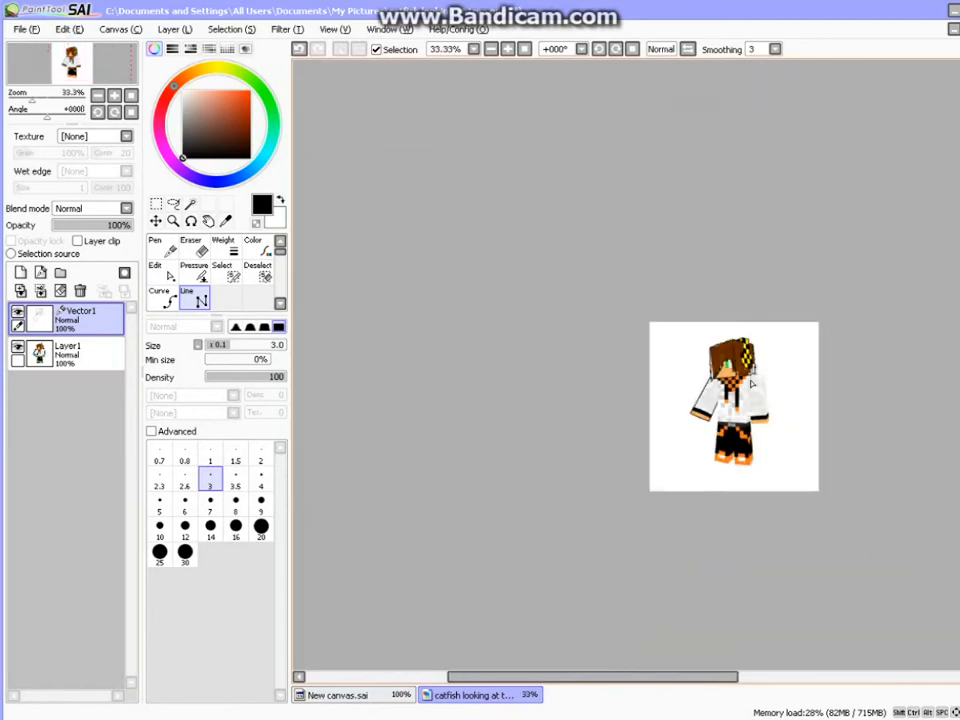
scroll(735, 409, up, 5)
scroll(547, 254, down, 1)
scroll(600, 220, up, 2)
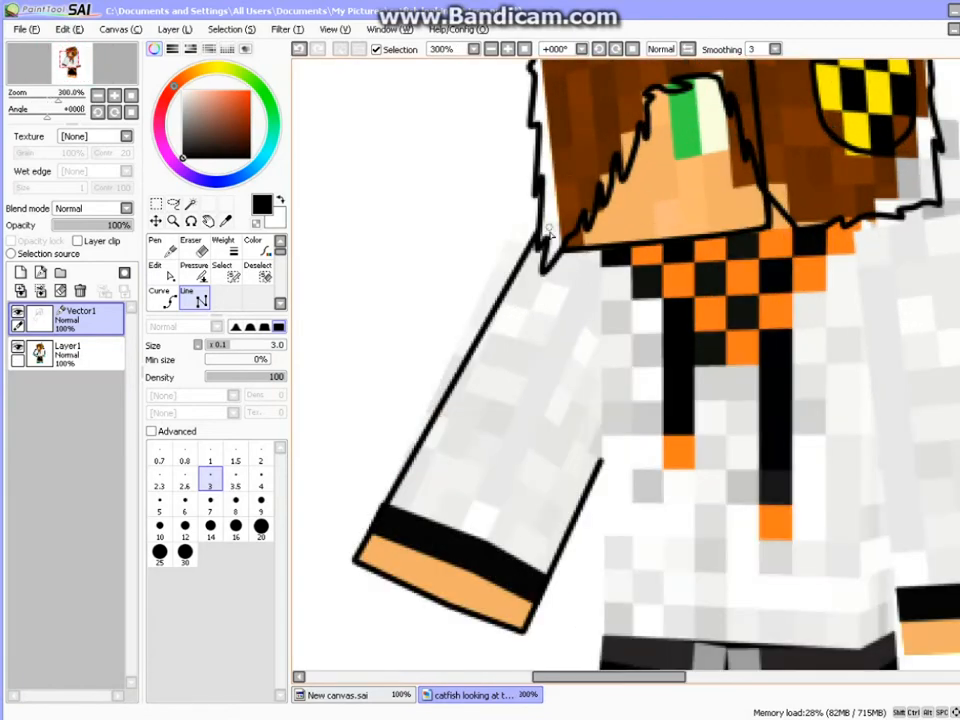
scroll(600, 220, down, 2)
scroll(600, 220, up, 2)
scroll(597, 311, up, 1)
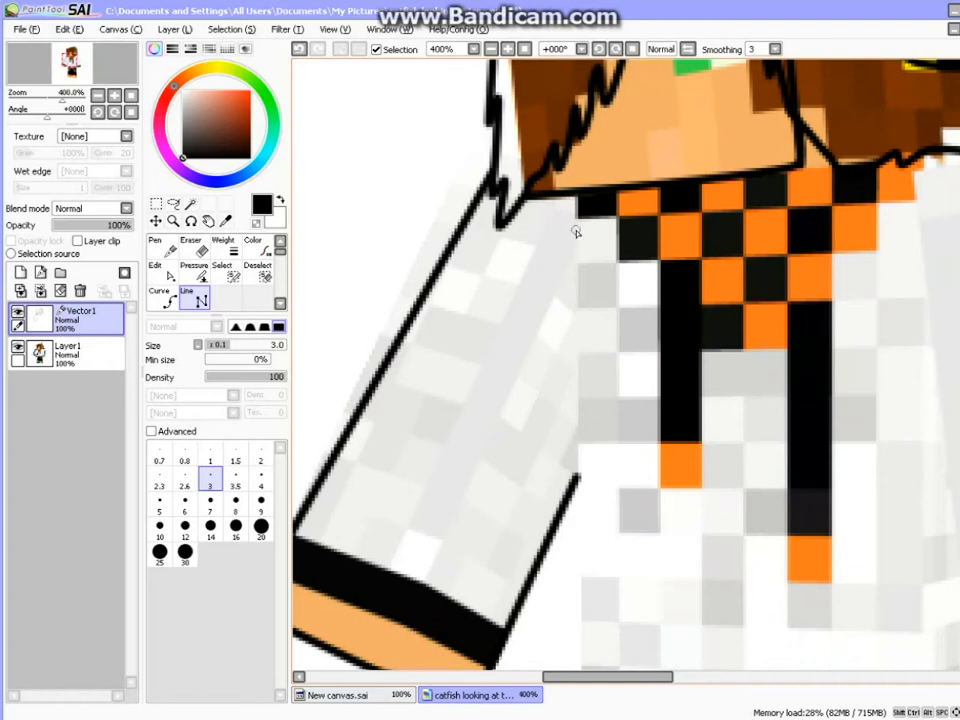
scroll(574, 467, down, 3)
scroll(560, 355, up, 1)
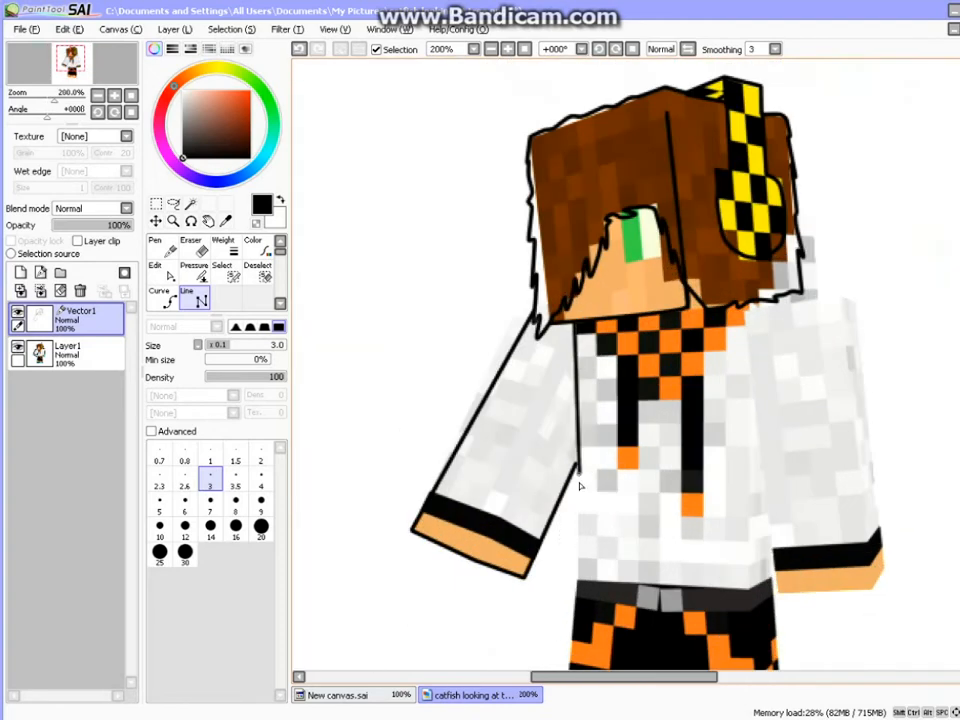
drag(959, 373, 959, 418)
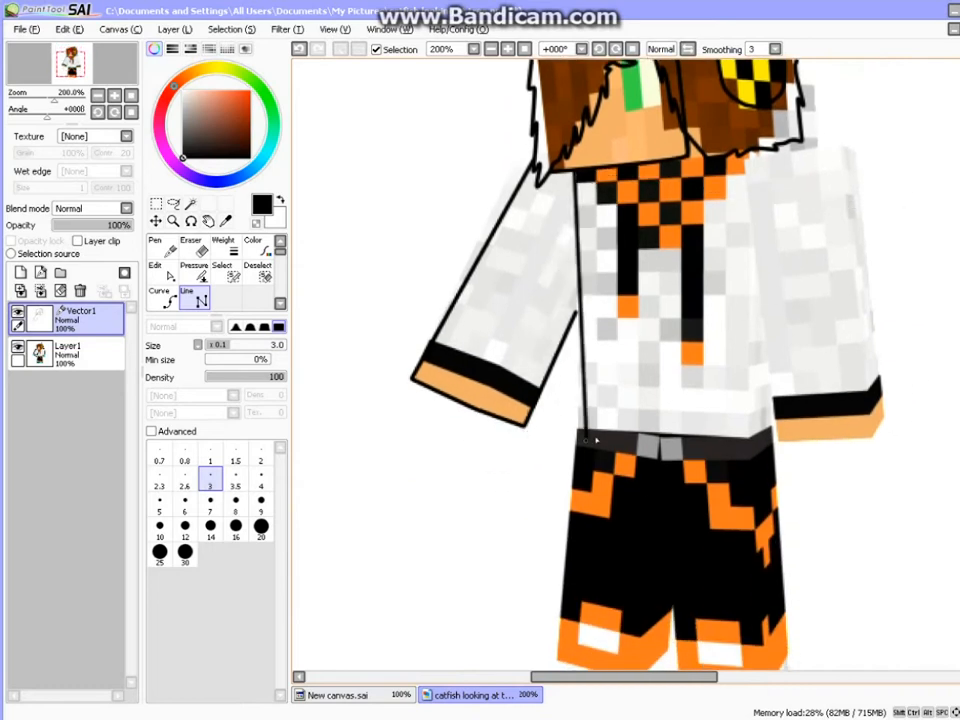
- Continue the torso outline along the hoodie's bottom hem and a short way up its right-hand side beside the cuff
scroll(592, 432, up, 3)
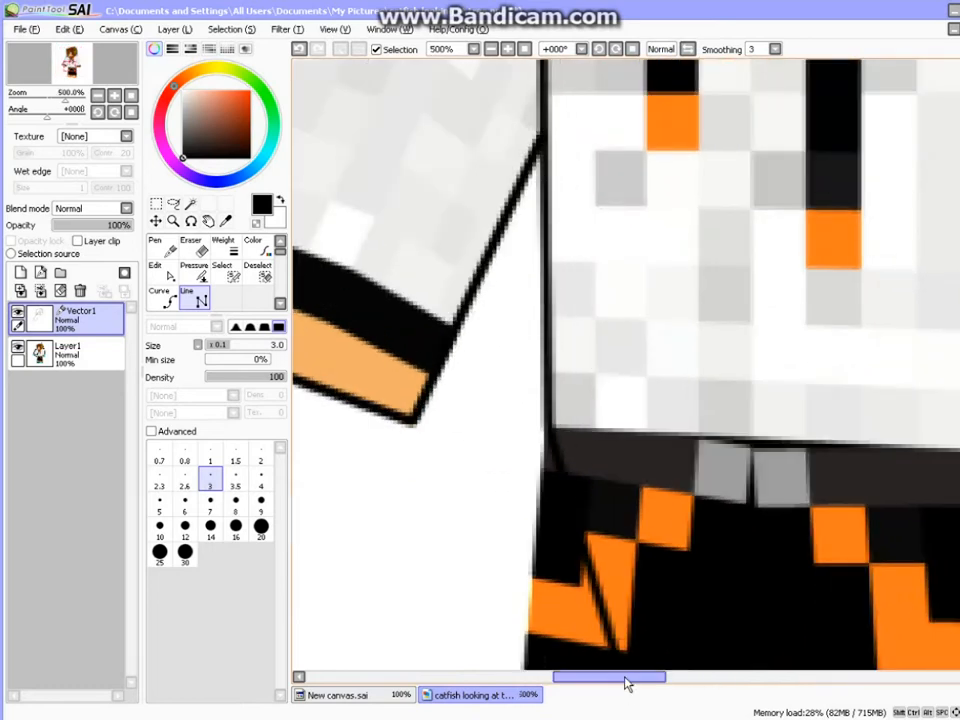
drag(626, 681, 694, 681)
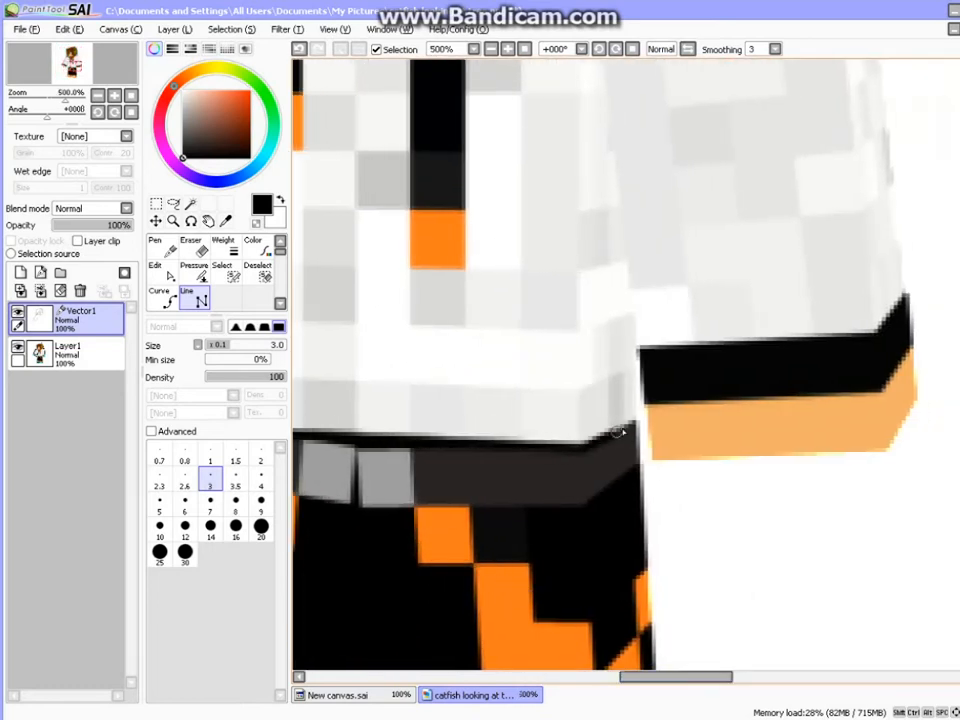
scroll(632, 418, down, 3)
scroll(632, 400, up, 2)
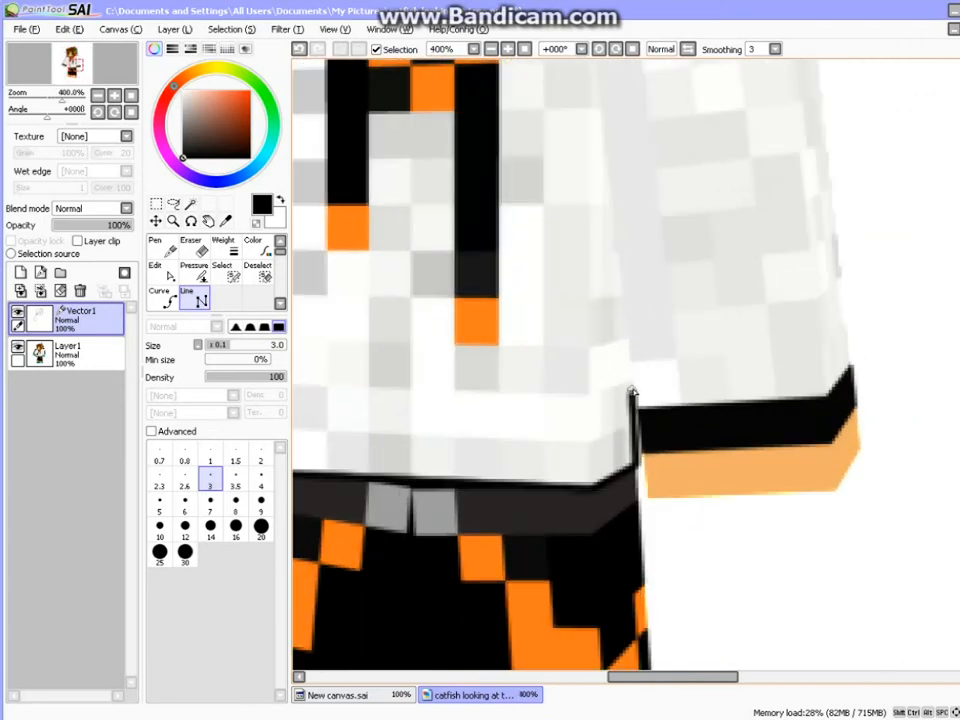
click(632, 382)
- Trace the right-hand arm's hand and cuff end, then its outer sleeve edge up to the hair's lower corner
click(648, 498)
click(840, 493)
scroll(860, 447, down, 2)
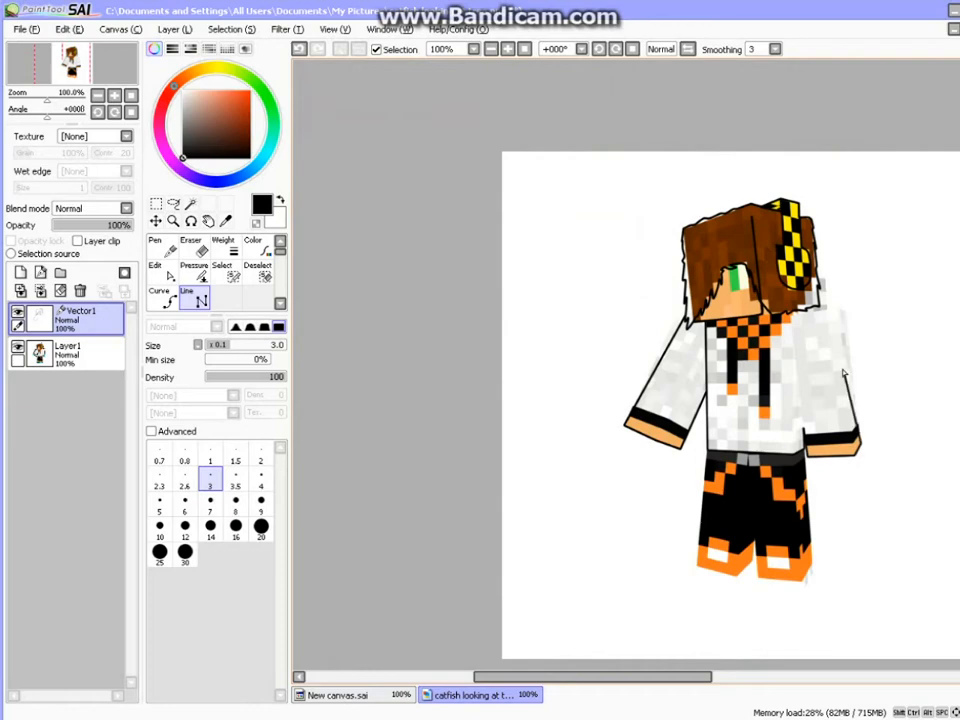
scroll(756, 493, up, 2)
double_click(771, 296)
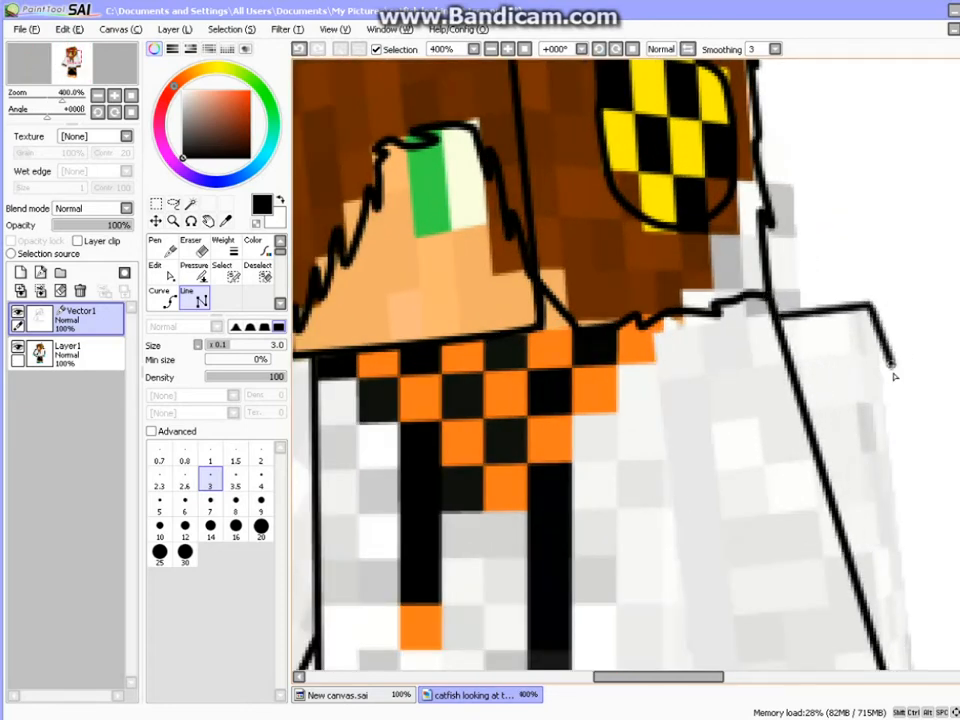
- Draw the right-hand arm's inner sleeve line from the hoodie's side up to the chest
scroll(836, 349, down, 1)
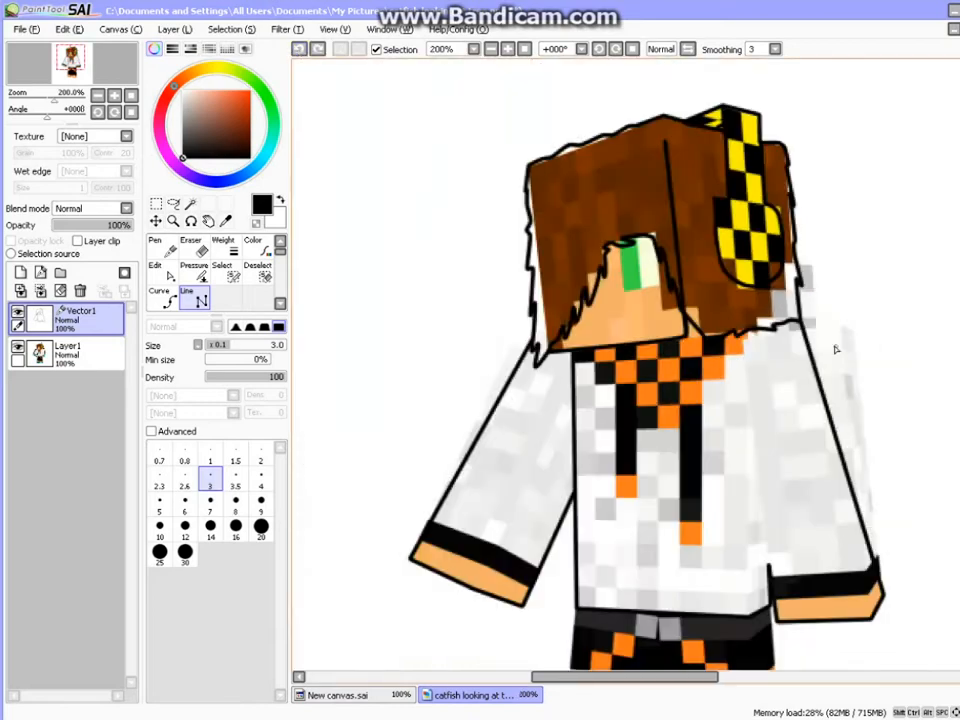
scroll(836, 349, down, 1)
scroll(726, 512, up, 5)
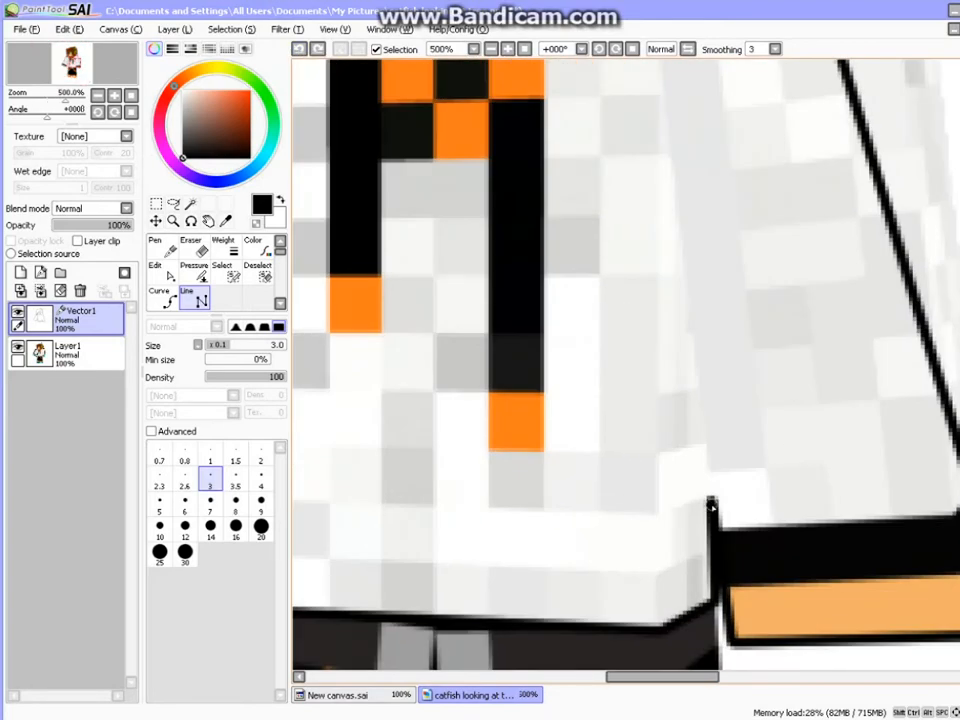
scroll(677, 154, down, 3)
scroll(681, 122, up, 1)
drag(959, 332, 959, 295)
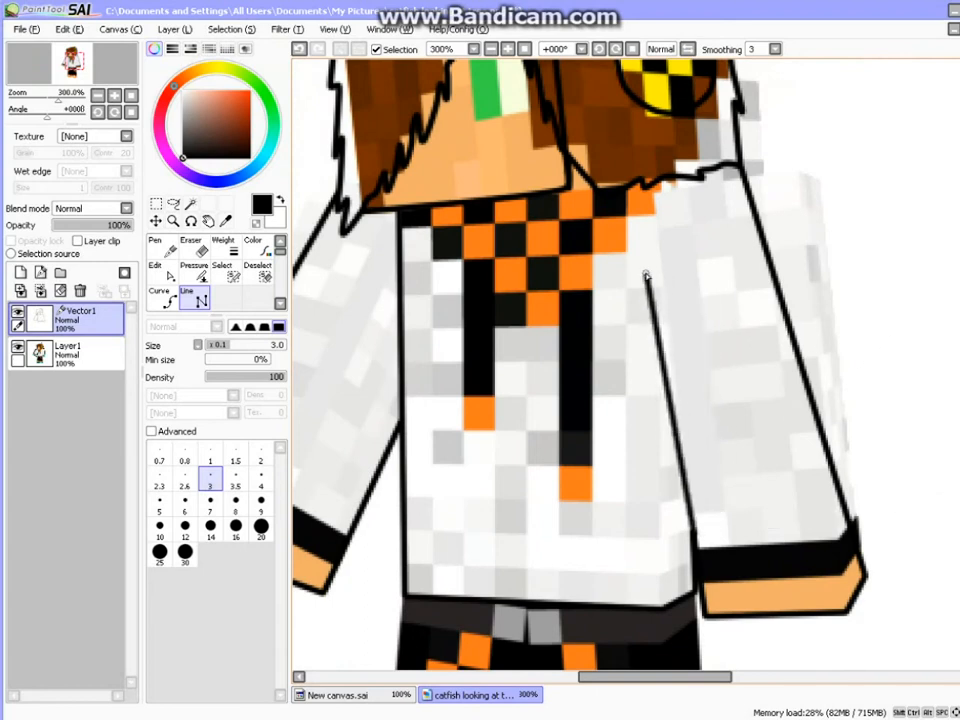
scroll(645, 277, down, 4)
scroll(628, 298, up, 2)
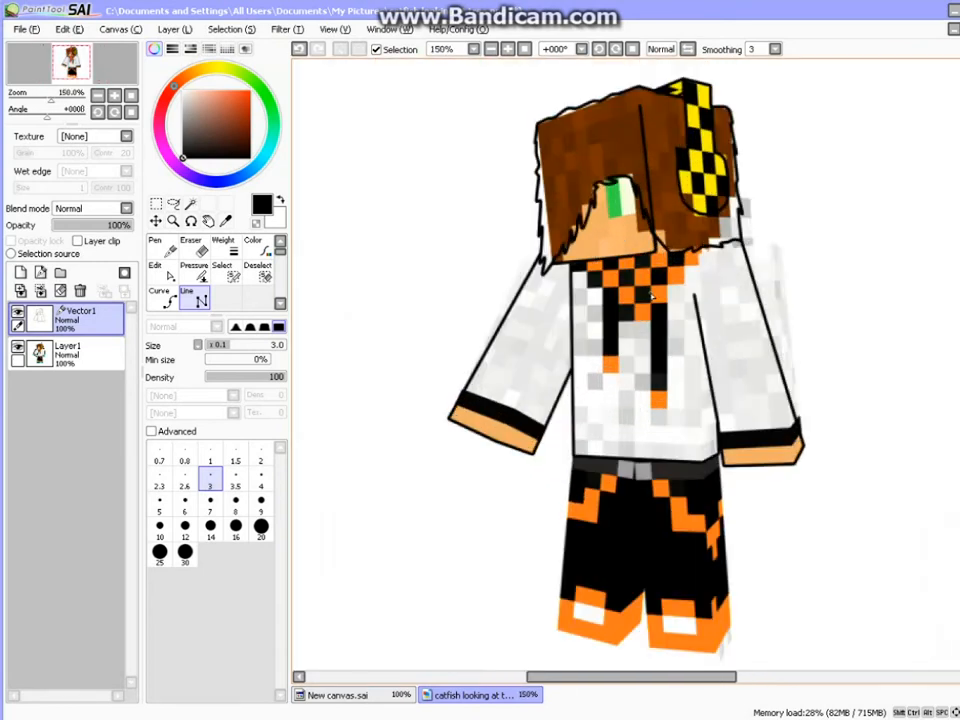
- Move the upper end of the torso's left-hand line down from the chin to about mid-sleeve
click(17, 347)
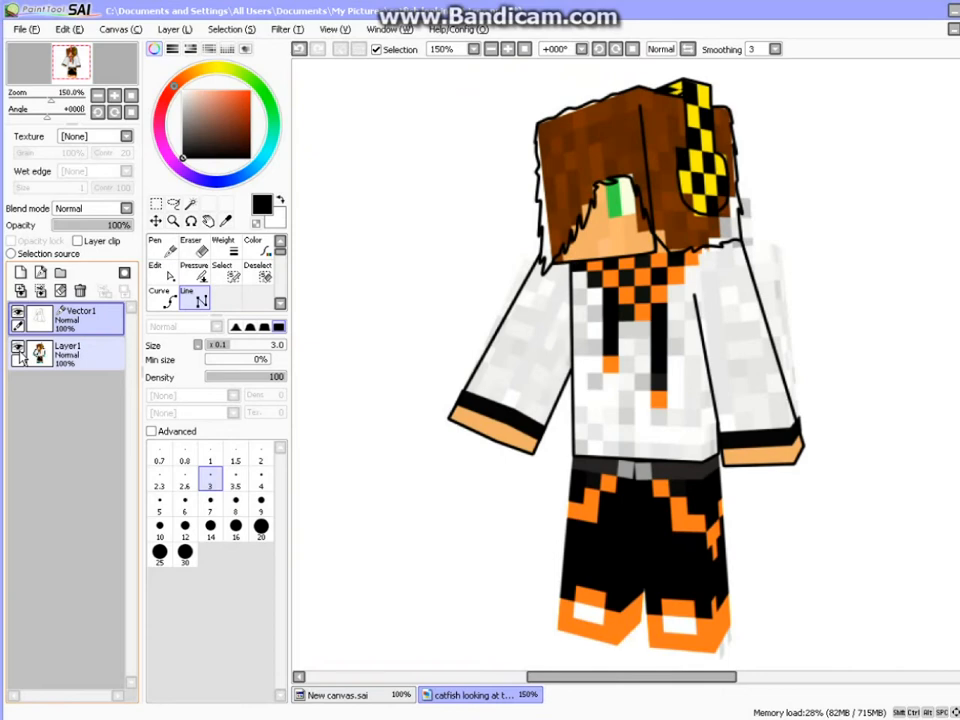
click(156, 267)
scroll(600, 296, up, 3)
drag(536, 222, 544, 340)
scroll(541, 348, down, 3)
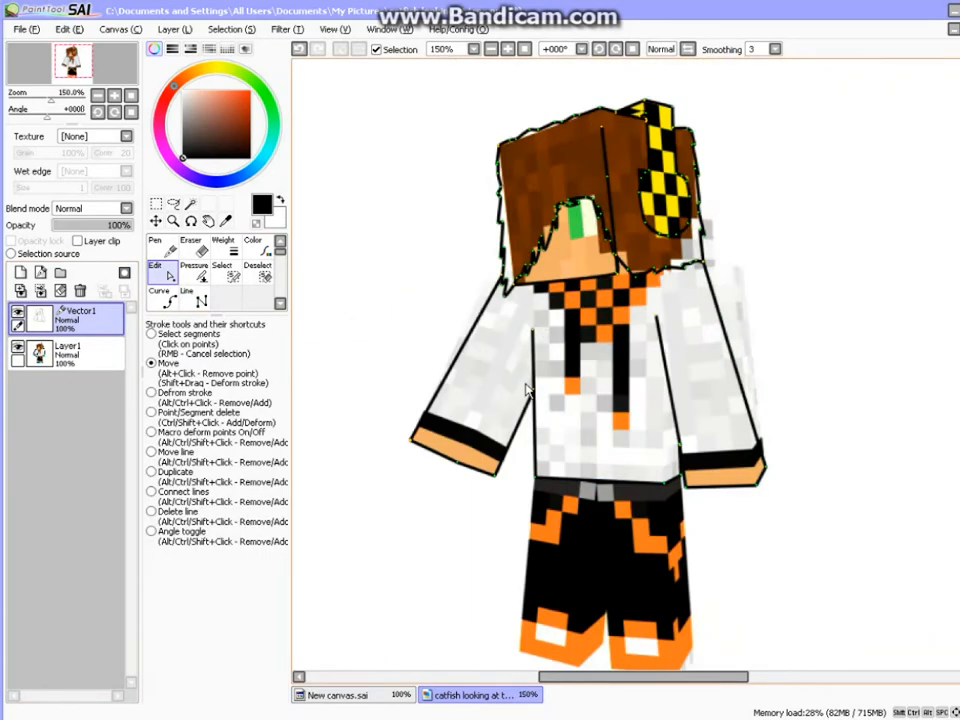
right_click(566, 352)
click(538, 424)
scroll(640, 480, down, 1)
scroll(606, 403, up, 2)
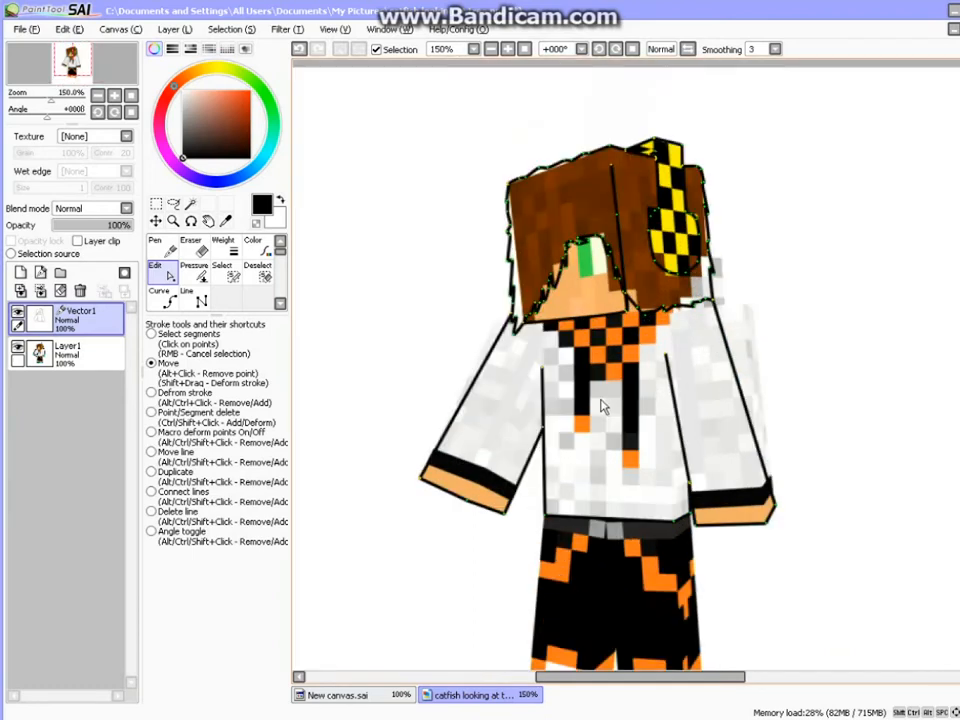
- Trace both edges of the black cuff band across the left-hand sleeve with the Line tool
click(197, 302)
scroll(411, 506, up, 3)
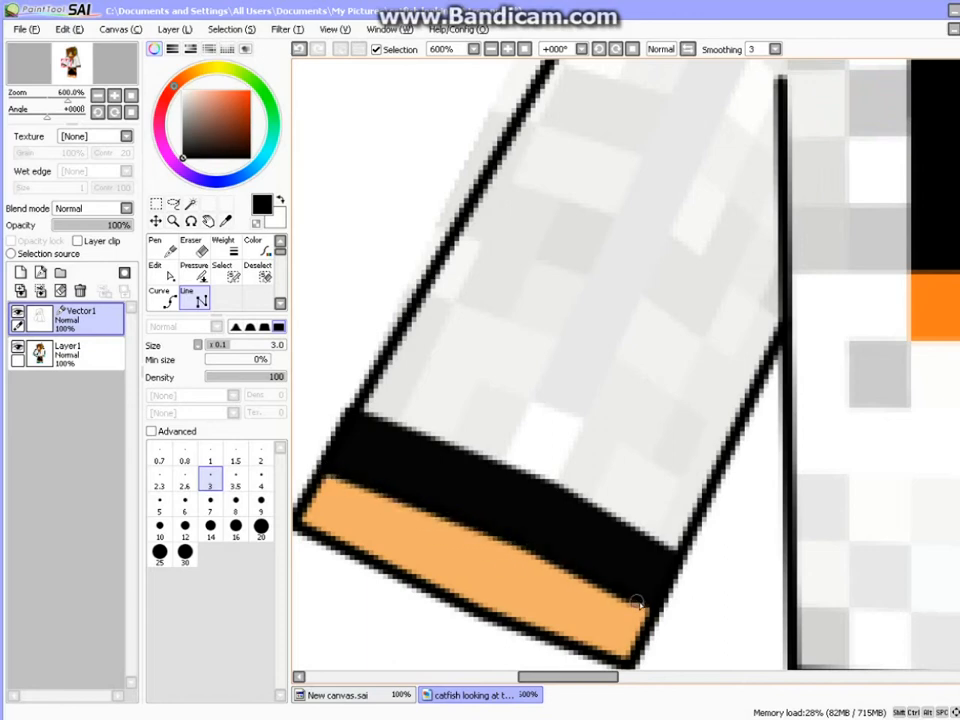
click(677, 548)
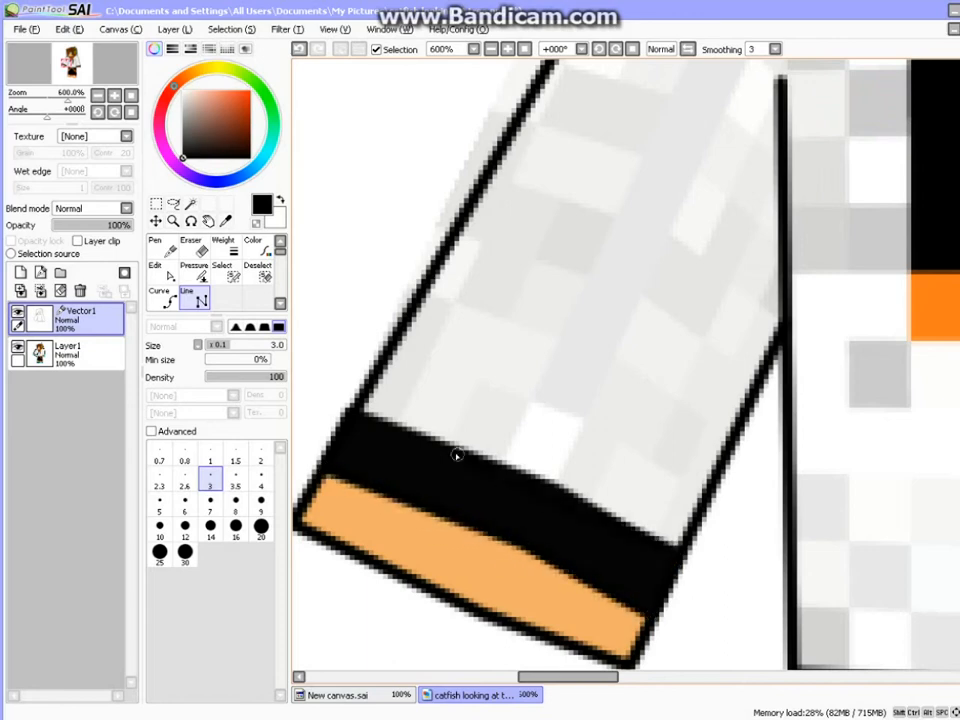
click(540, 476)
double_click(358, 411)
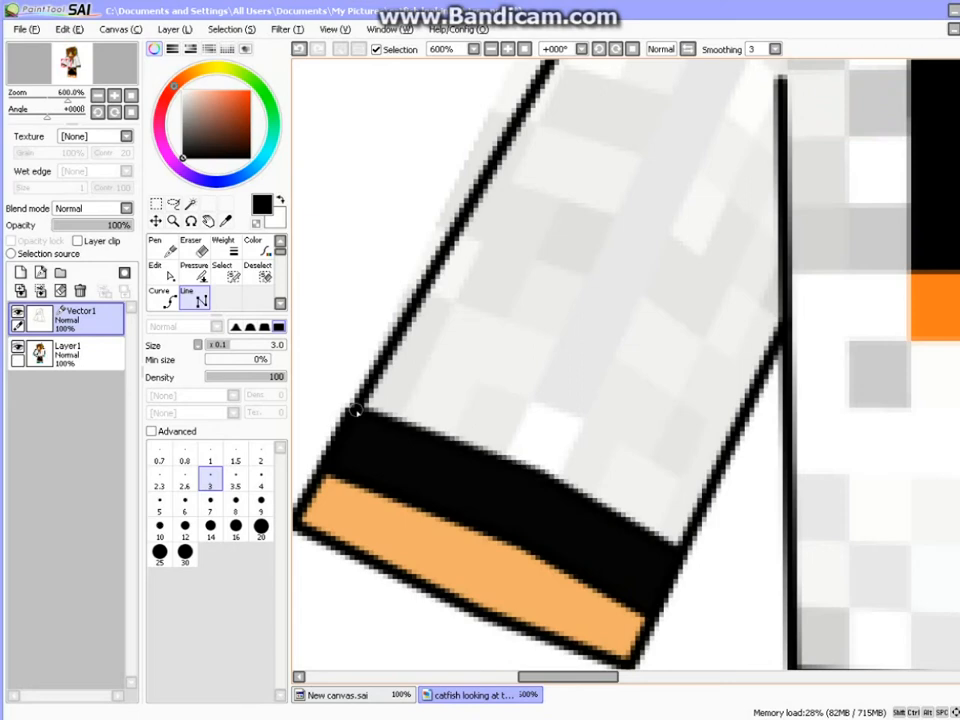
scroll(720, 452, down, 7)
- Outline the checkered neckerchief as a downward-pointing triangle from the chin line to the hair tips
scroll(824, 338, up, 5)
drag(612, 678, 660, 677)
drag(959, 300, 959, 325)
click(447, 287)
click(617, 437)
double_click(797, 250)
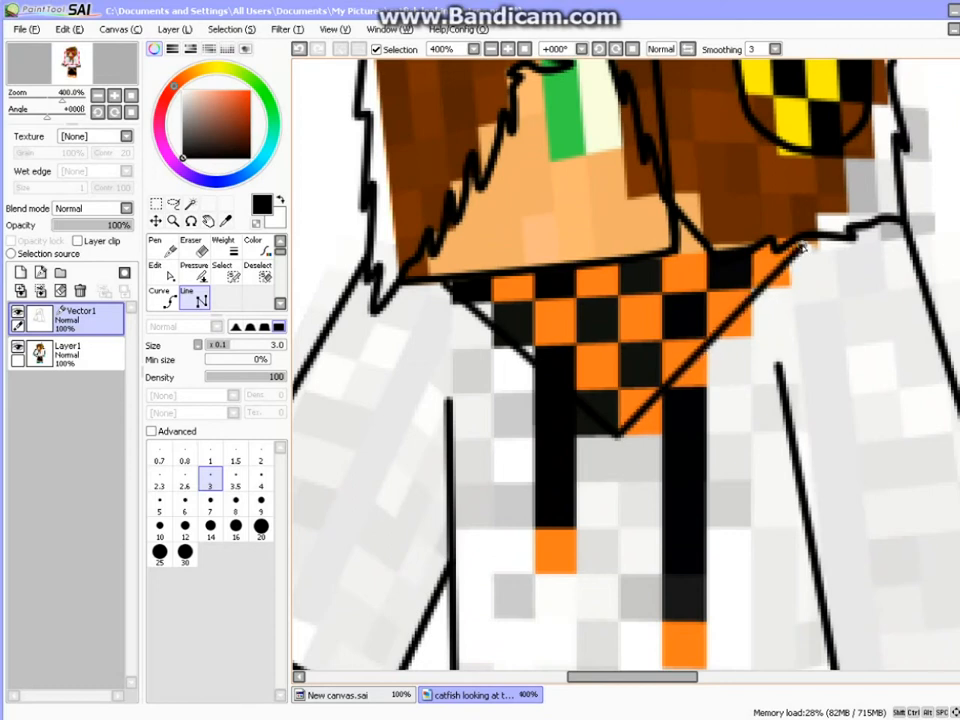
- Reshape the neckerchief's lower tip into a long central point with a small notch on each side, hiding the character image to check
click(162, 270)
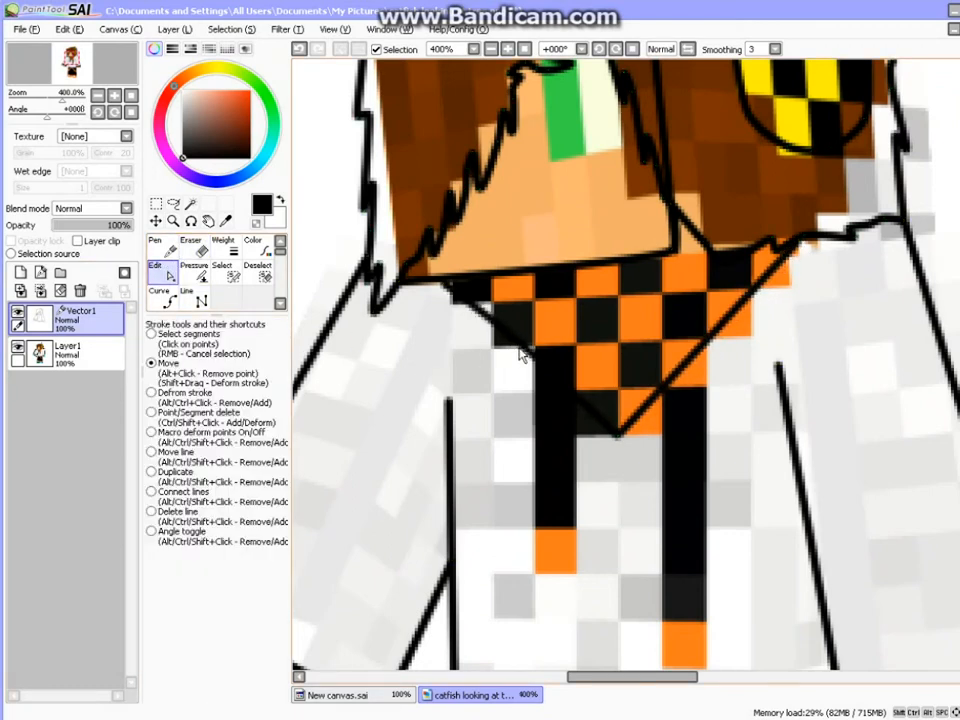
mouse_move(653, 396)
mouse_down()
mouse_move(647, 387)
mouse_move(657, 407)
mouse_up()
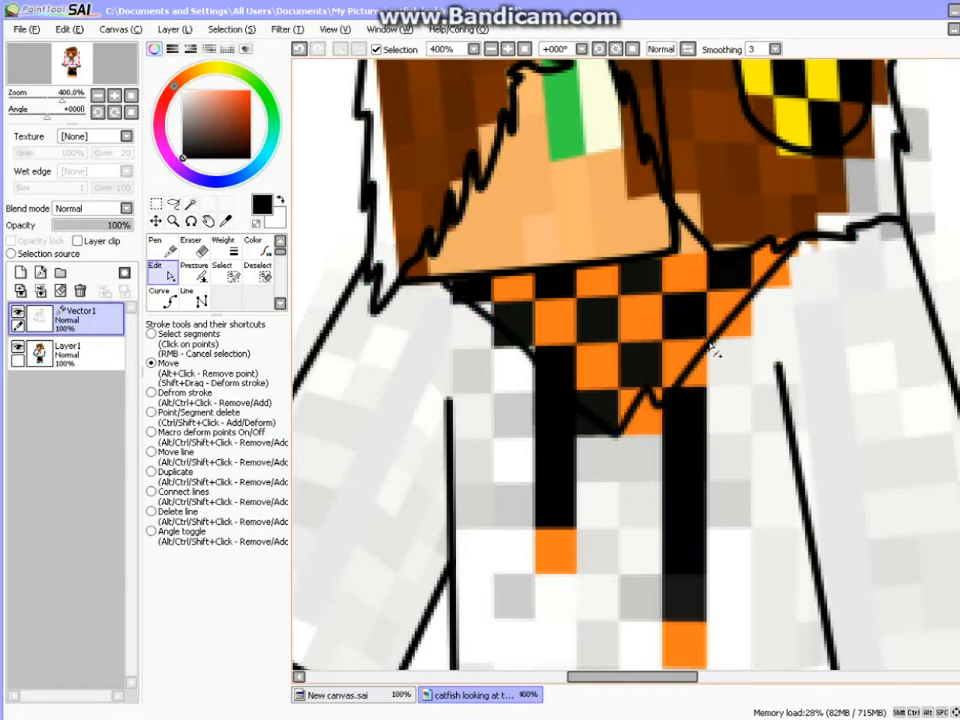
click(17, 346)
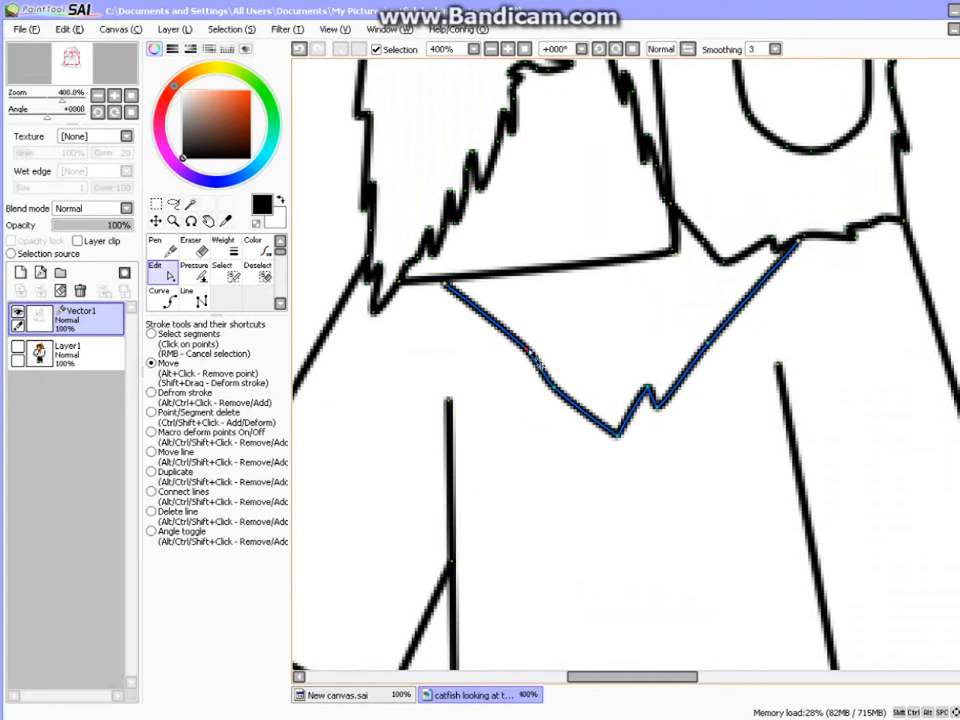
drag(540, 365, 545, 403)
mouse_move(619, 439)
mouse_down()
mouse_move(608, 460)
mouse_move(617, 422)
mouse_up()
drag(584, 429, 594, 422)
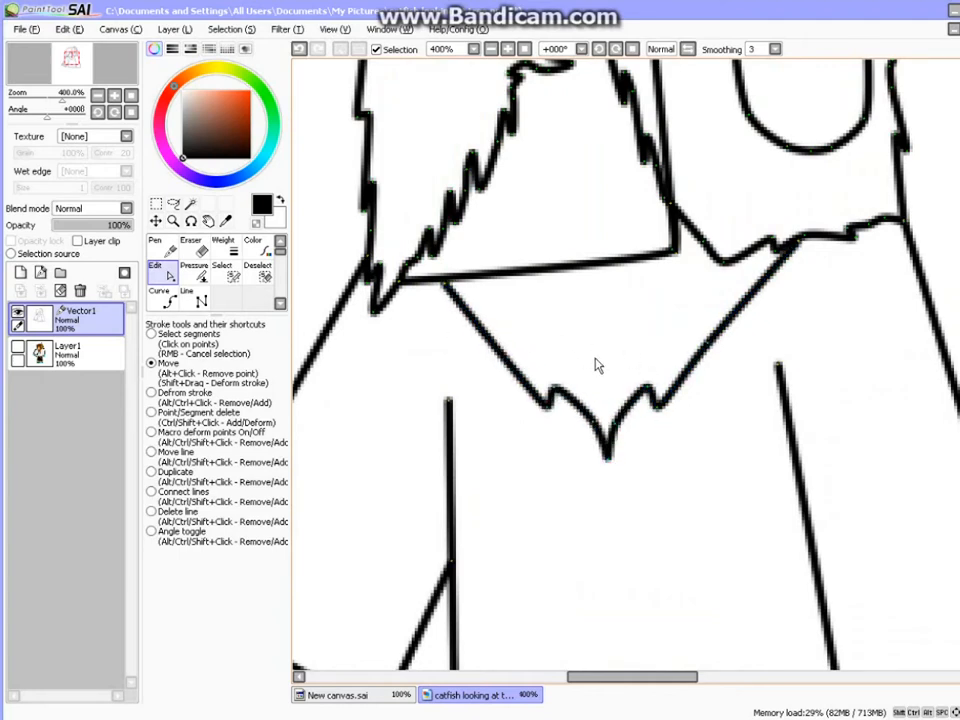
drag(612, 455, 612, 479)
- Draw three horizontal lines across the neckerchief along the character image's checker rows, then hide the image layer
click(17, 346)
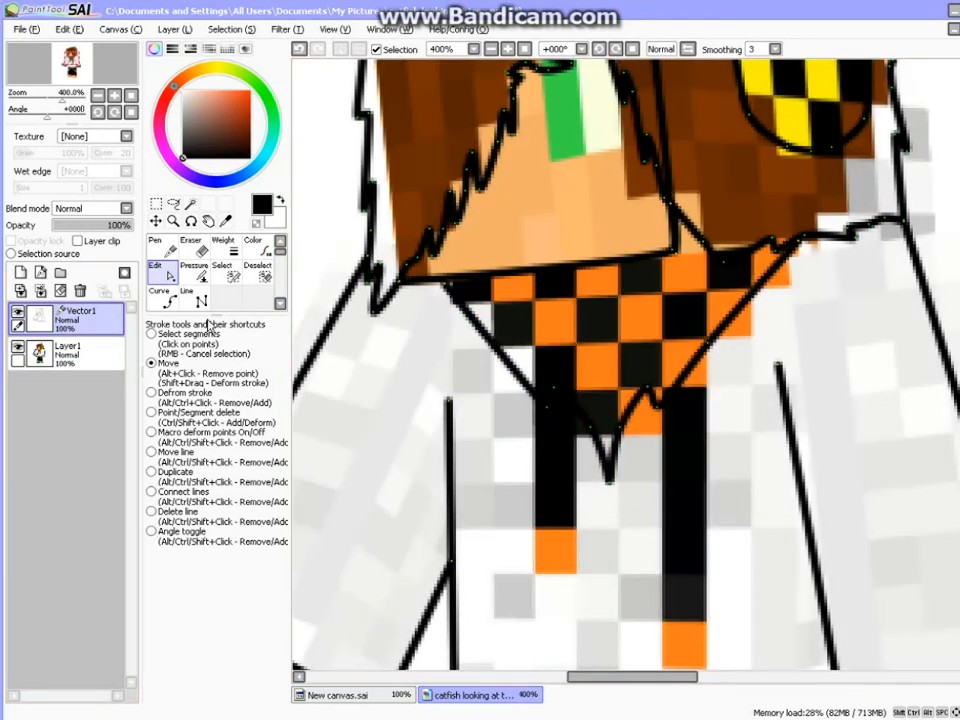
click(190, 296)
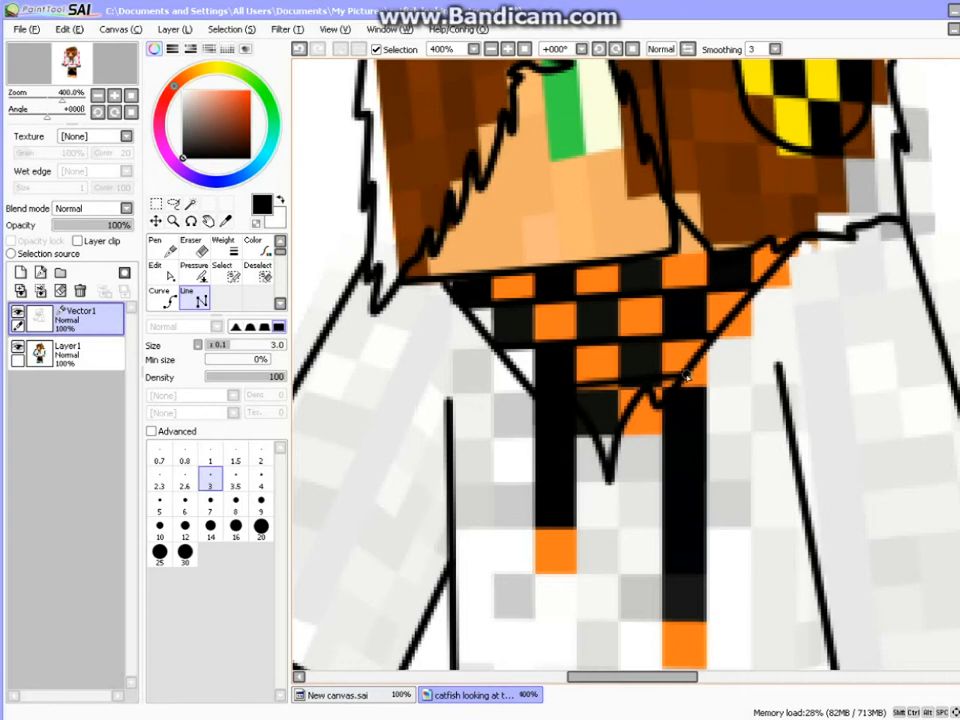
click(18, 346)
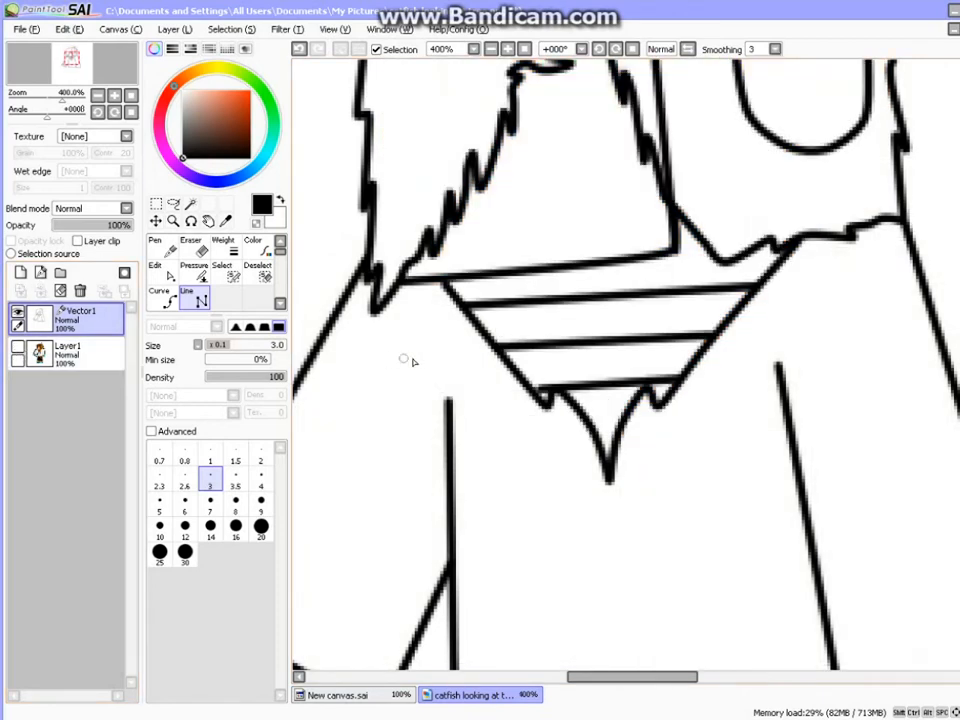
- Extend the chin line to the hair edge and draw vertical lines across the neckerchief to complete the checkered grid
scroll(412, 359, down, 4)
scroll(416, 353, up, 4)
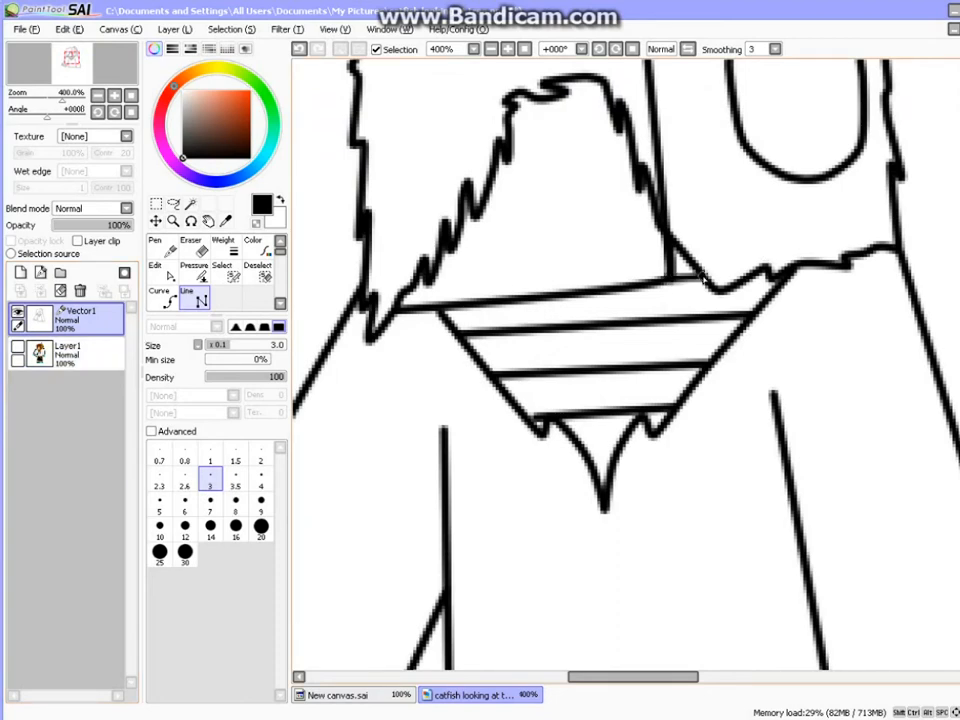
scroll(864, 276, down, 3)
scroll(860, 279, up, 2)
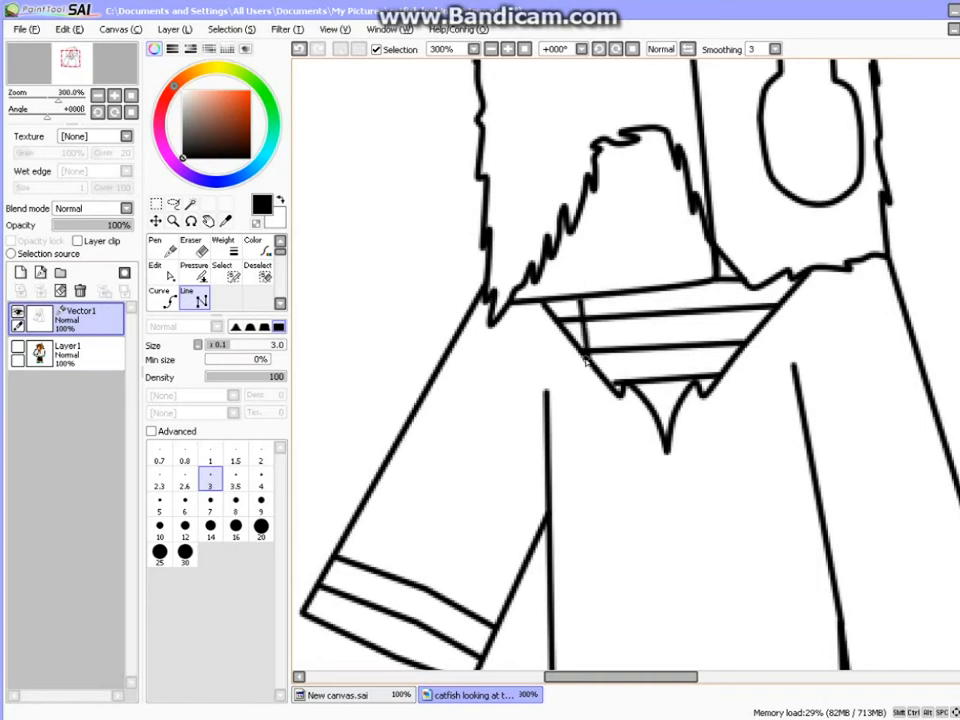
click(621, 300)
drag(660, 298, 664, 398)
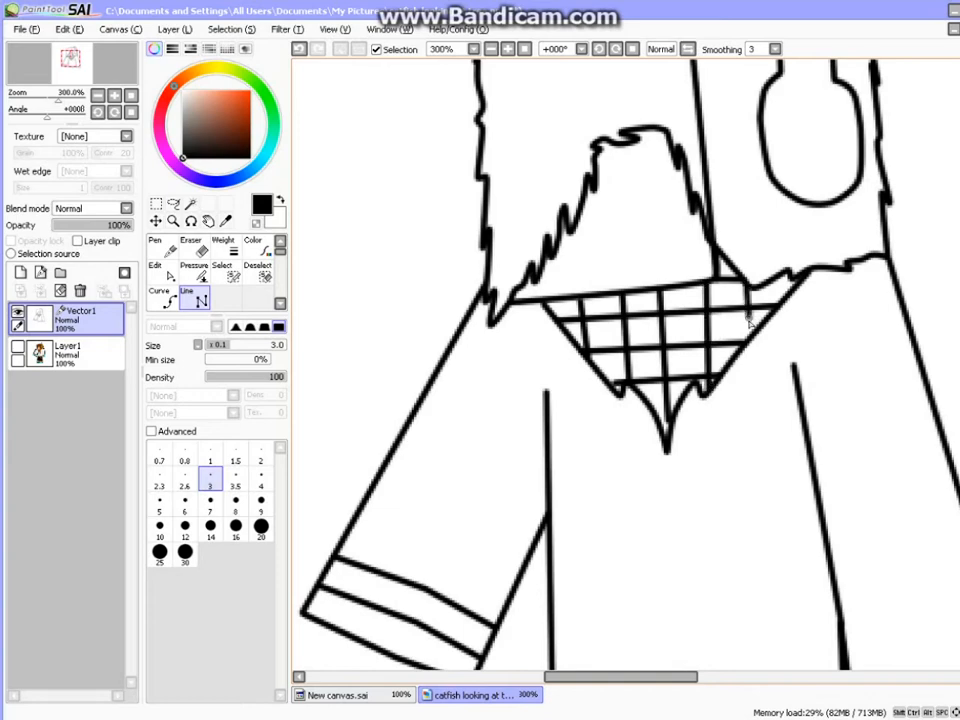
- Show the character image and outline its shorter hoodie drawstring, running down from the neckerchief to below the orange tip
scroll(748, 340, down, 4)
scroll(746, 386, up, 1)
scroll(746, 386, up, 1)
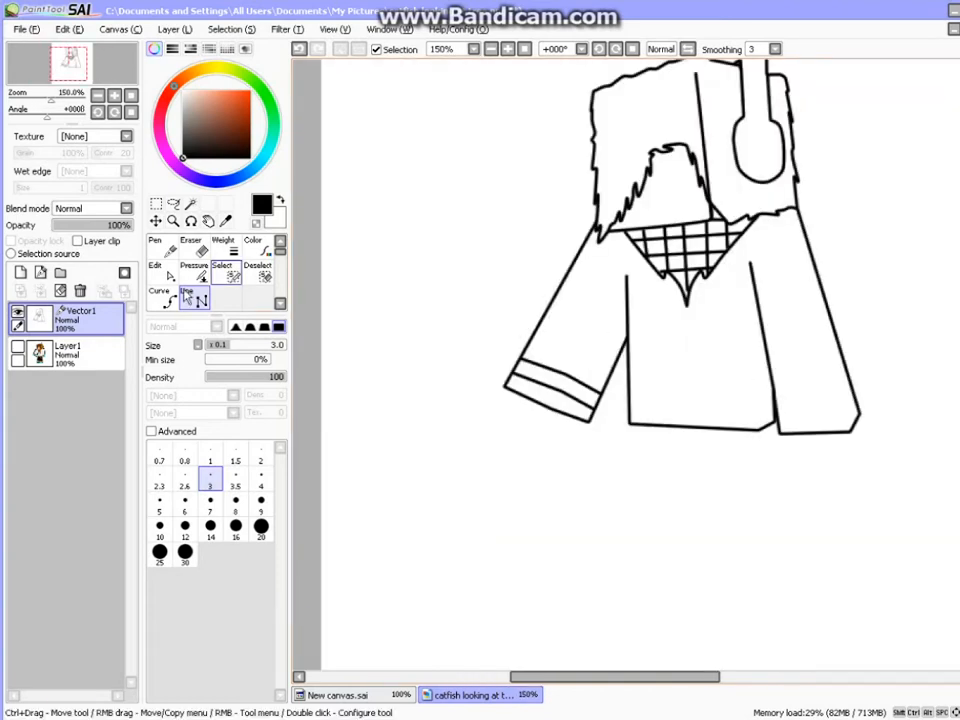
click(18, 347)
scroll(497, 216, up, 4)
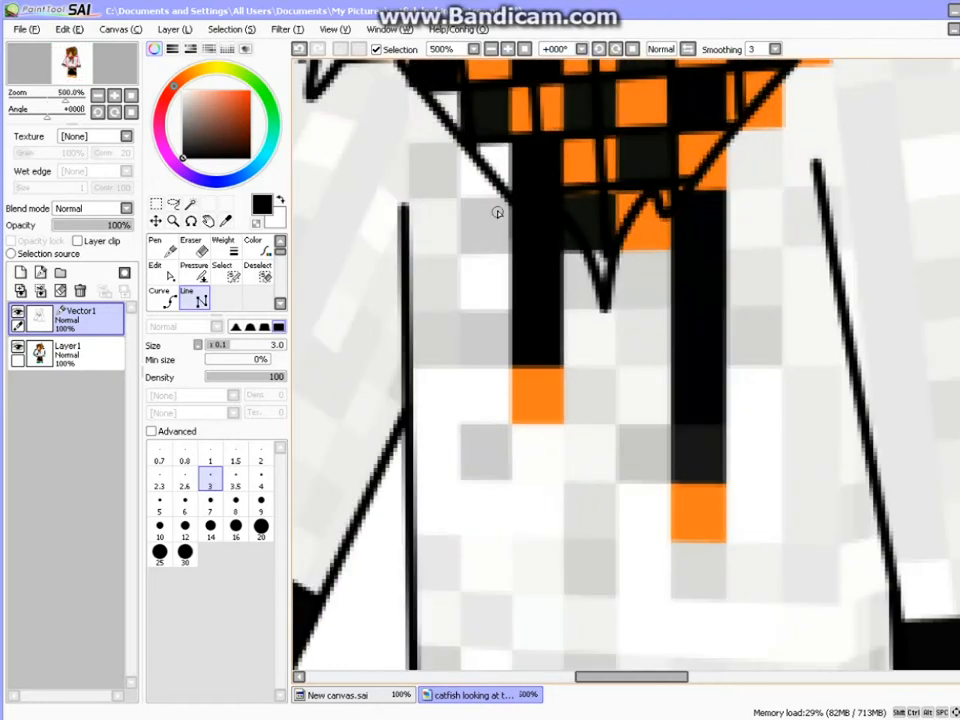
click(505, 204)
click(517, 424)
click(563, 425)
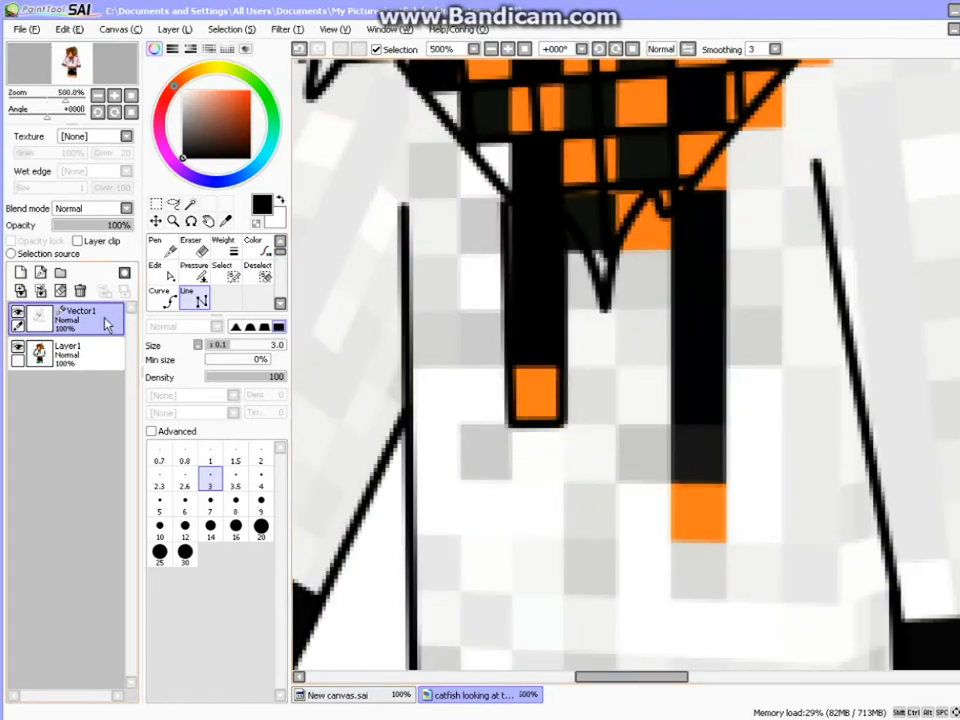
- Hide the character image and extend the shorter drawstring's loose inner end up to the neckerchief edge
click(18, 347)
click(160, 272)
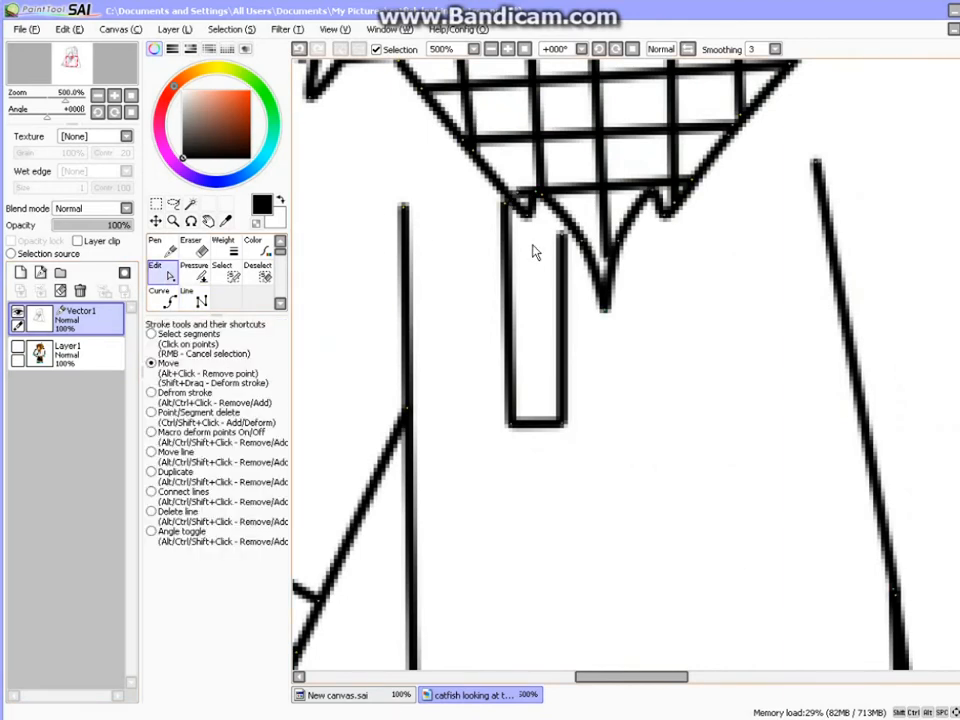
drag(563, 236, 565, 215)
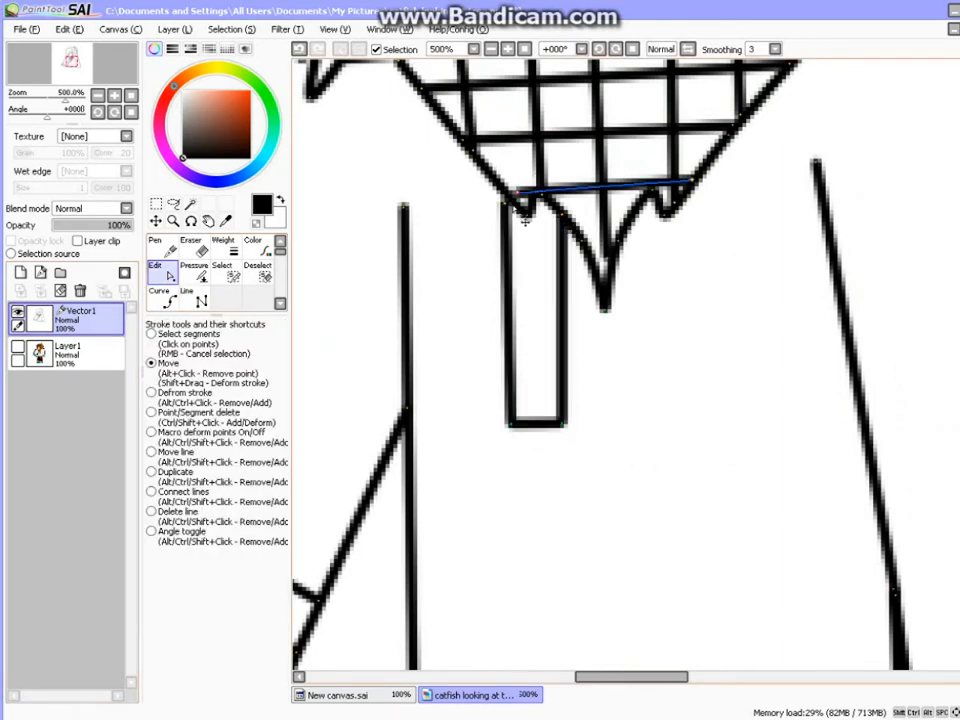
- Show the character image again, outline the longer drawstring from the neckerchief around its orange tip, and hide the image to check
click(18, 347)
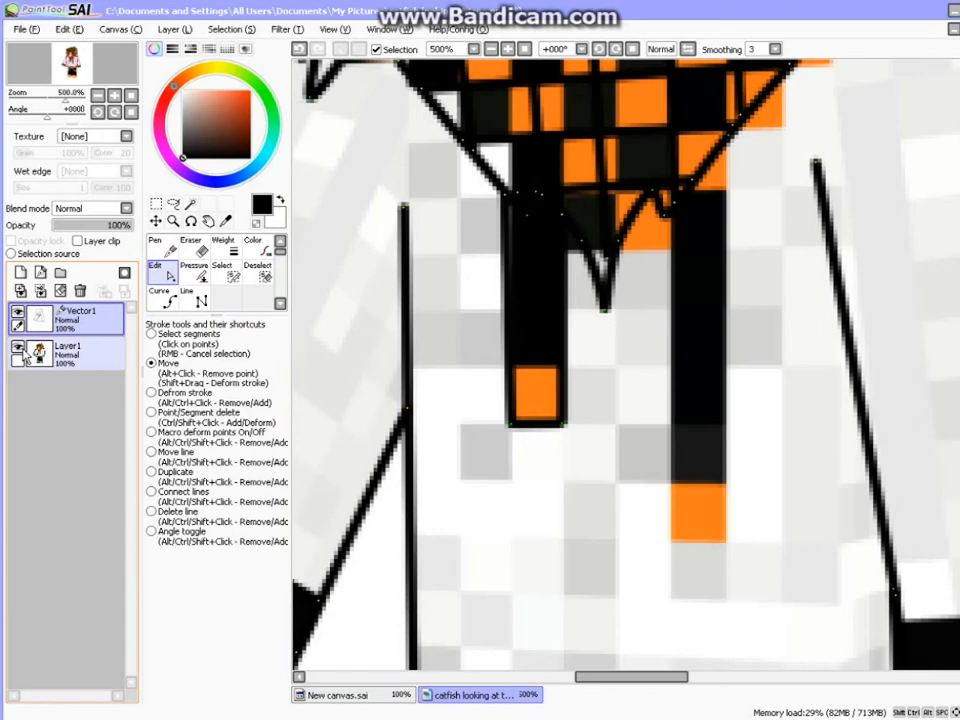
click(195, 300)
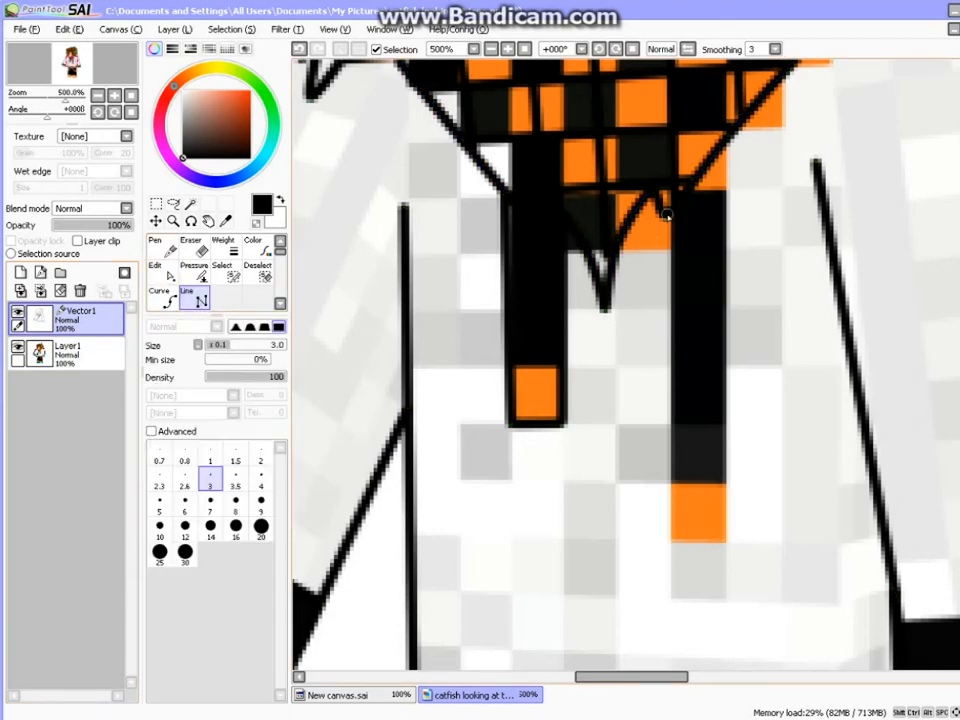
click(669, 212)
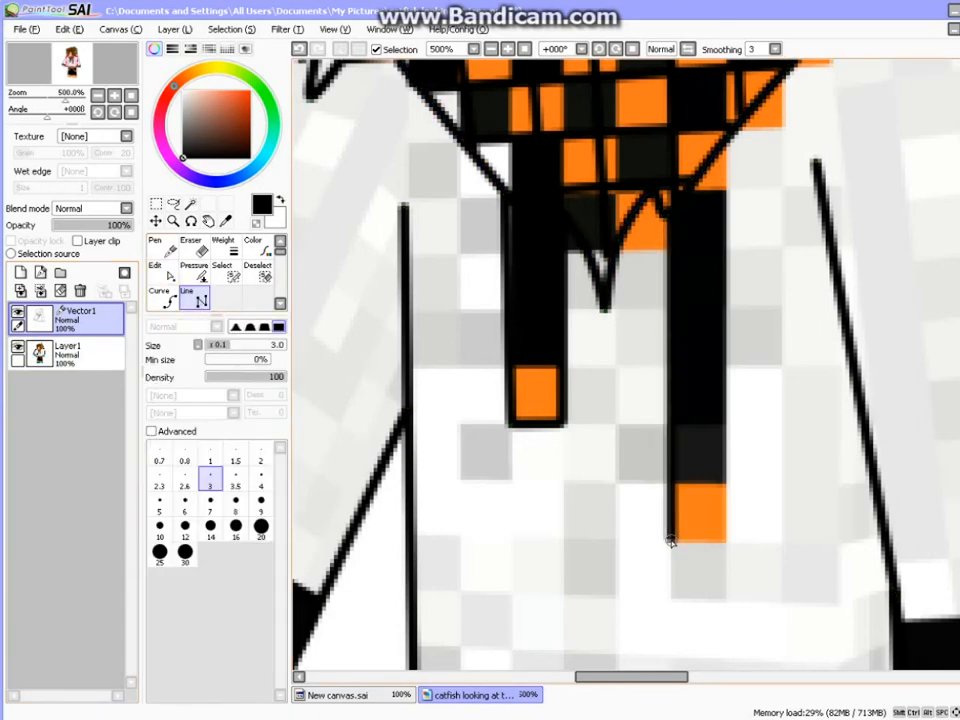
click(670, 542)
click(727, 541)
double_click(729, 138)
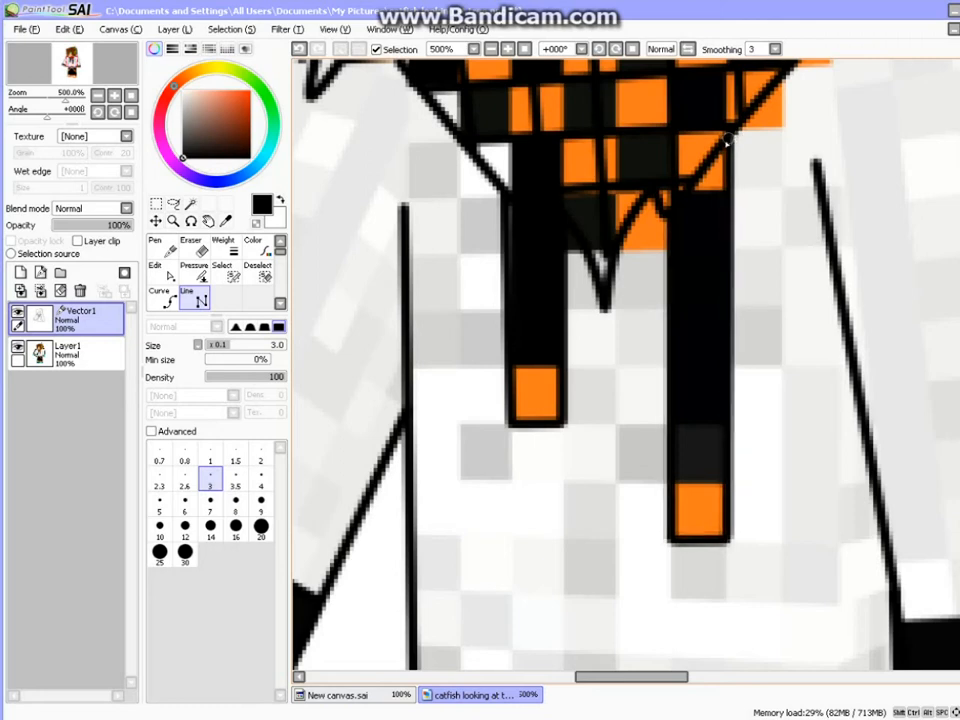
click(18, 346)
scroll(611, 409, down, 3)
scroll(612, 408, up, 3)
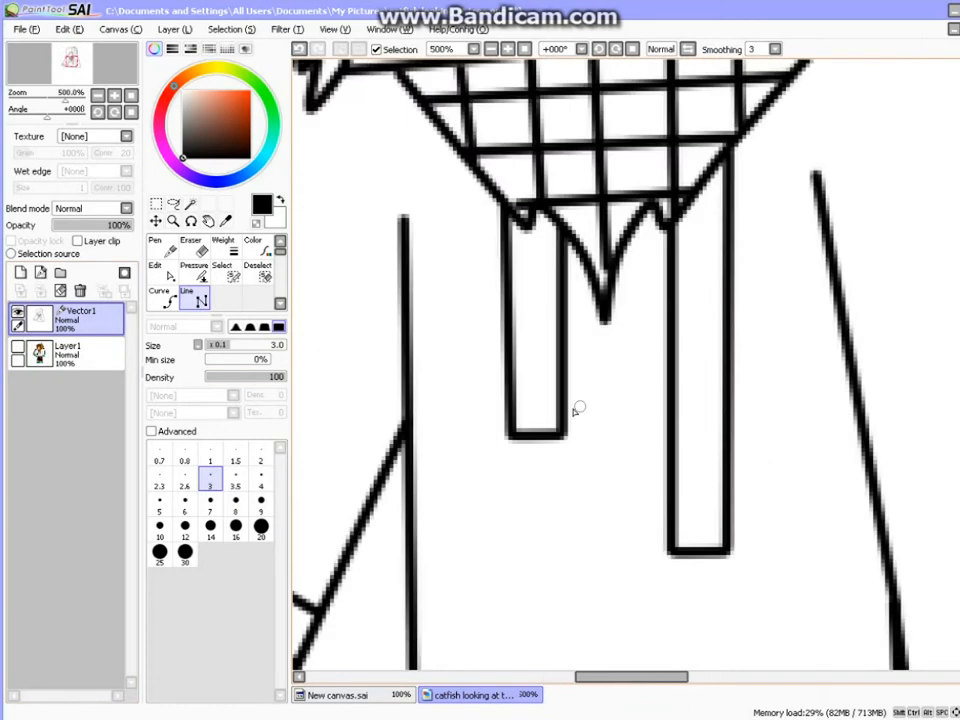
- Draw a line across each drawstring to separate its orange tip, using the character image as a guide
click(18, 346)
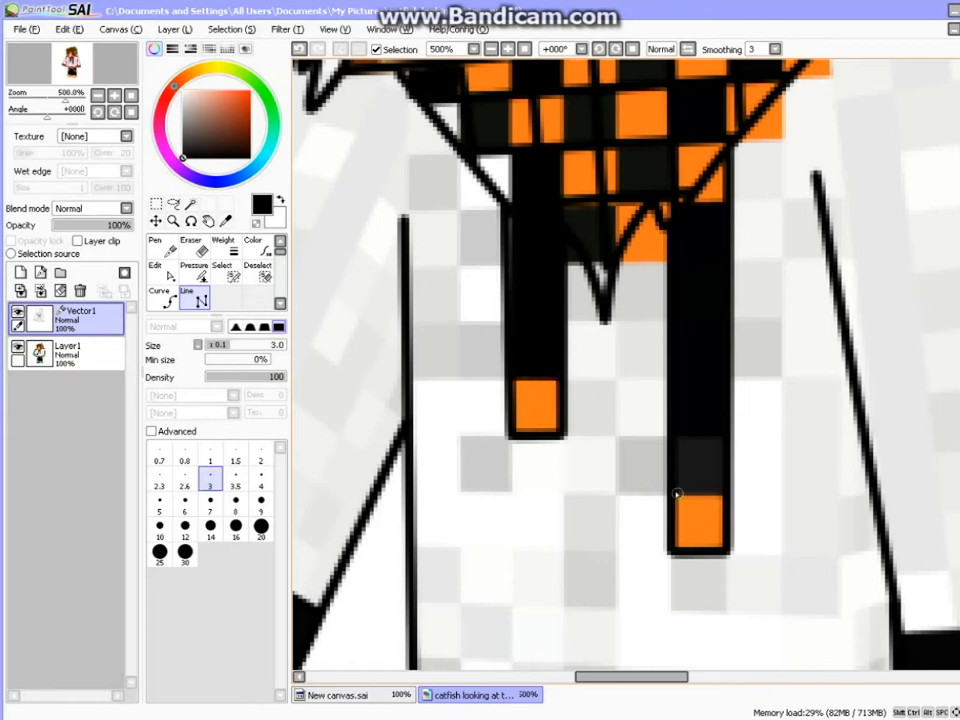
scroll(727, 493, down, 6)
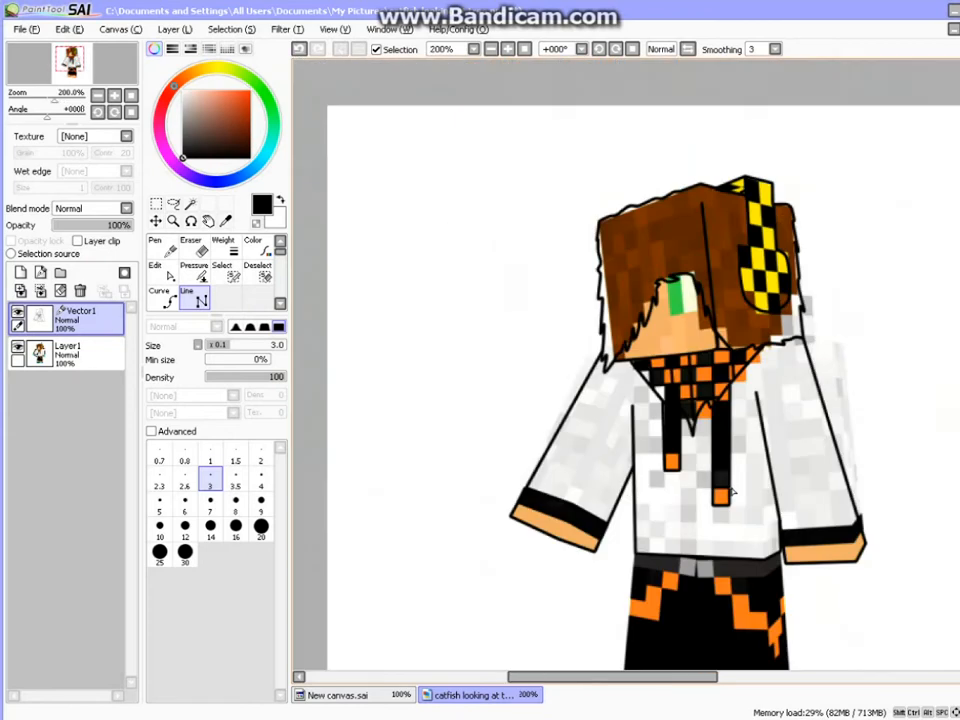
click(18, 346)
click(18, 346)
- Outline the eye's outer and lower edges, draw the divider between the green iris and the white, and hide the character image
scroll(673, 355, up, 8)
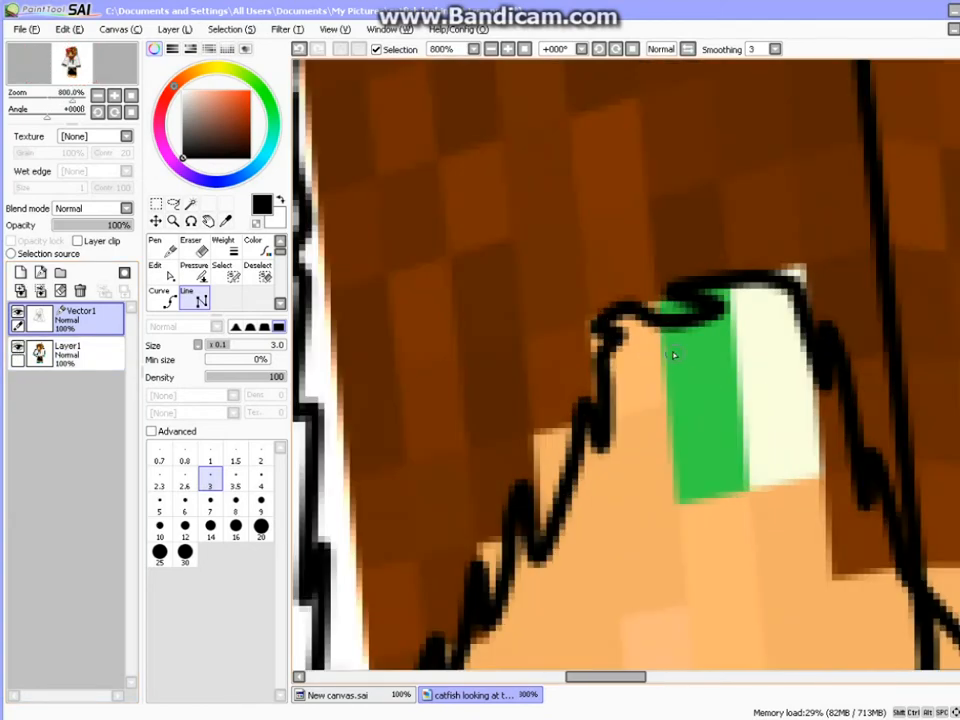
click(661, 334)
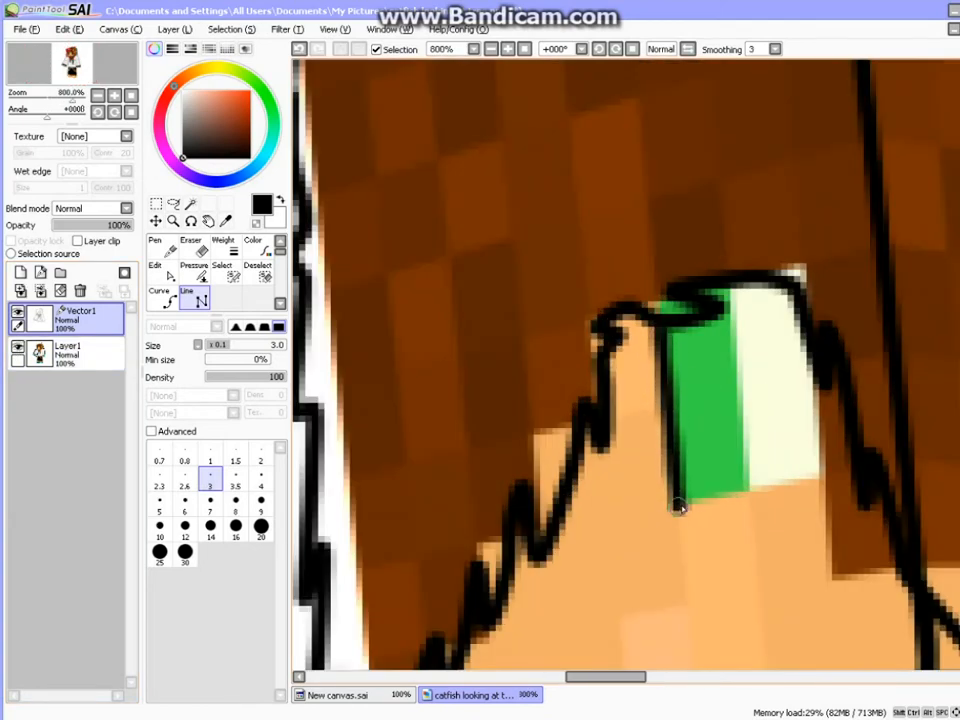
click(676, 498)
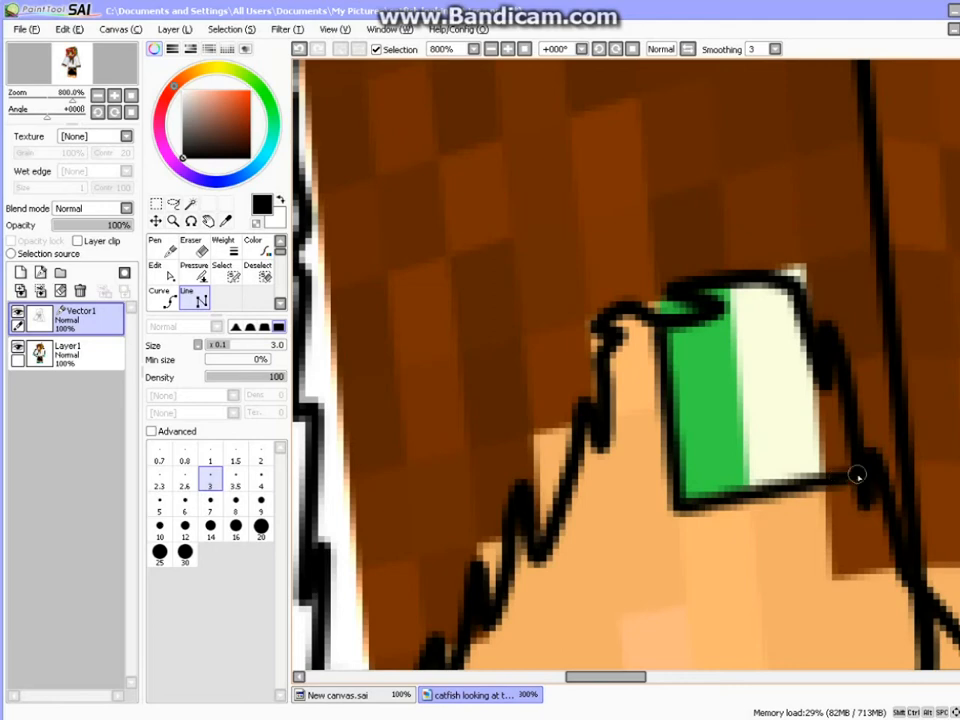
double_click(857, 477)
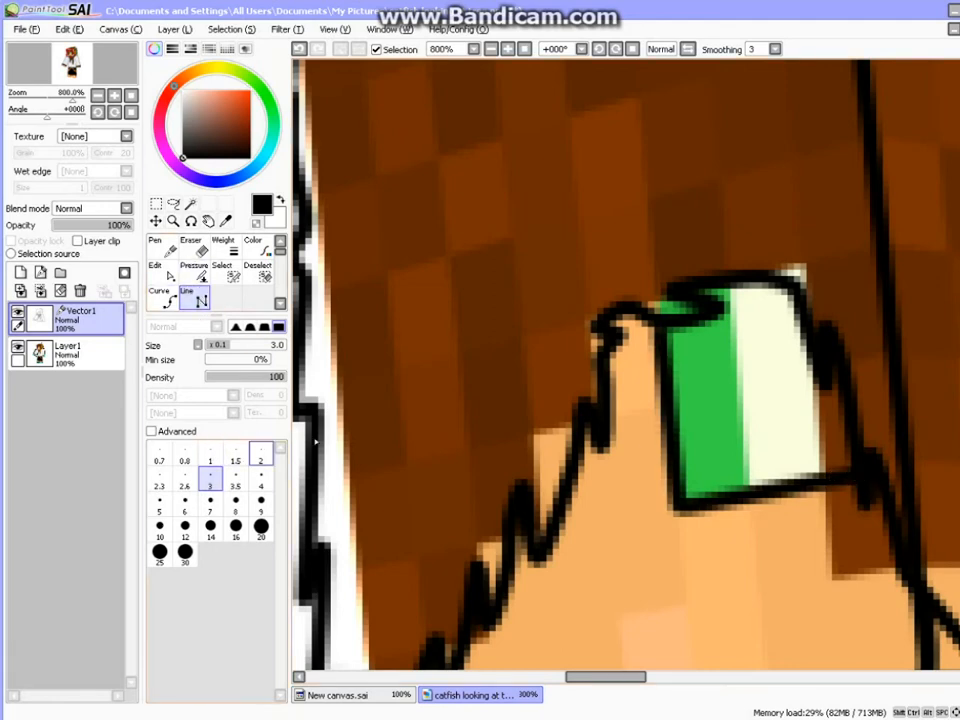
click(735, 289)
double_click(748, 490)
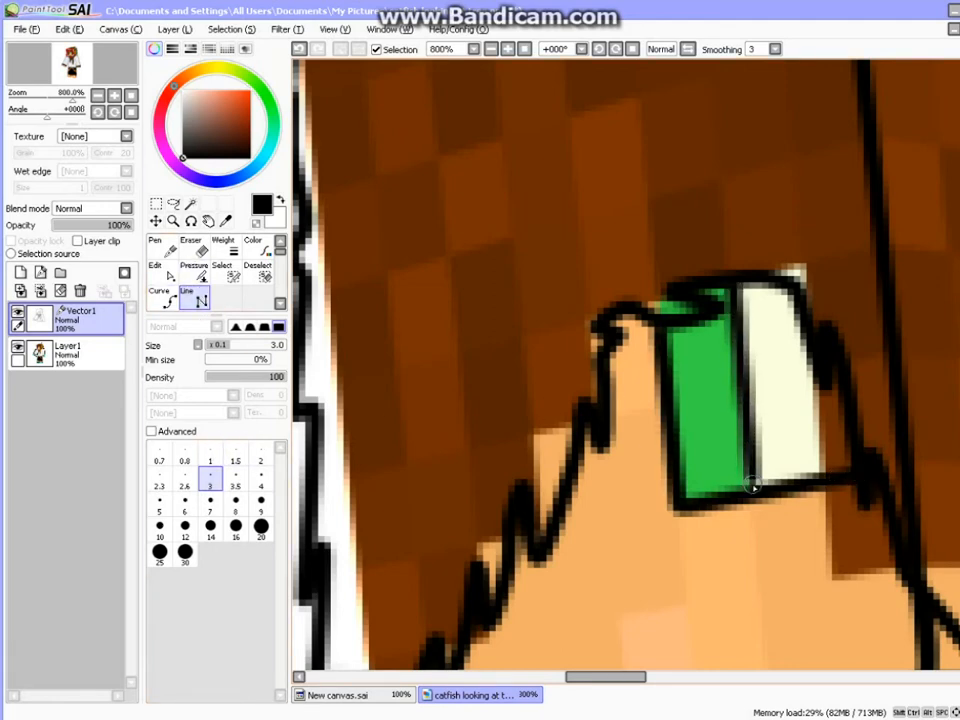
click(18, 347)
scroll(750, 458, down, 7)
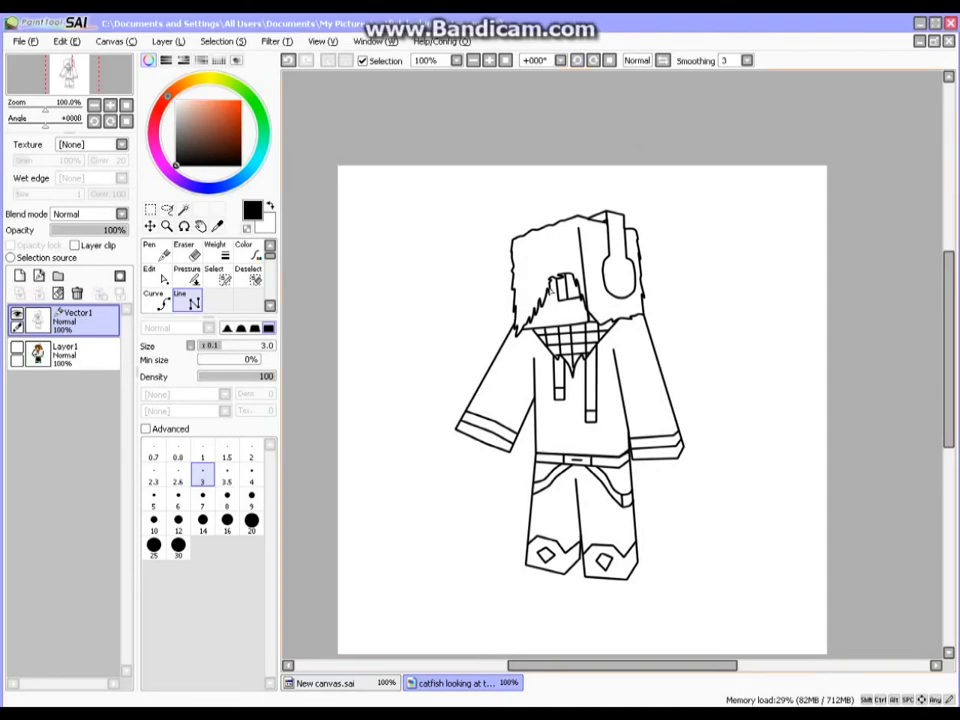
- Draw a short zigzag hair strand on the fringe above the eye and bend its segments into curves
scroll(531, 266, up, 4)
mouse_move(500, 256)
mouse_down()
mouse_move(522, 296)
mouse_move(544, 253)
mouse_move(568, 284)
mouse_move(604, 229)
mouse_move(618, 258)
mouse_move(645, 235)
mouse_up()
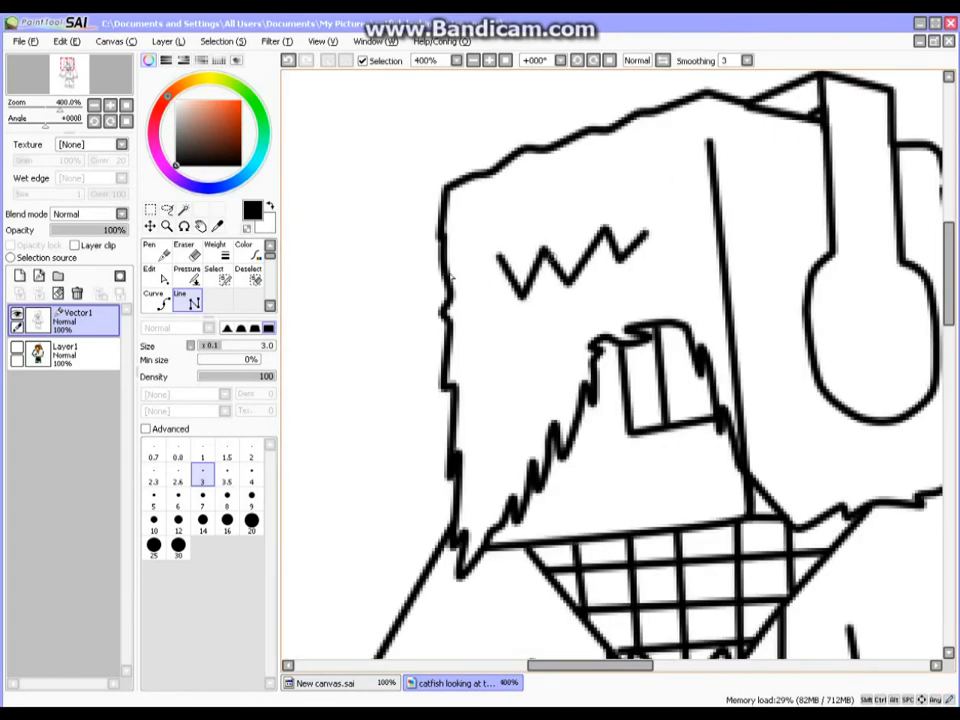
click(170, 278)
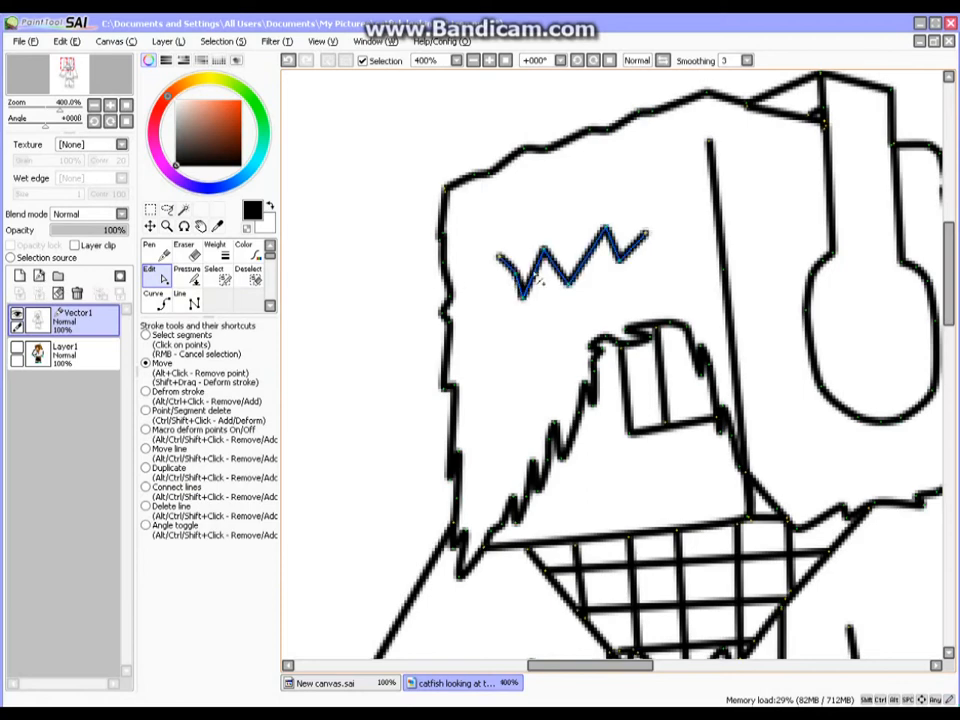
drag(540, 278, 579, 260)
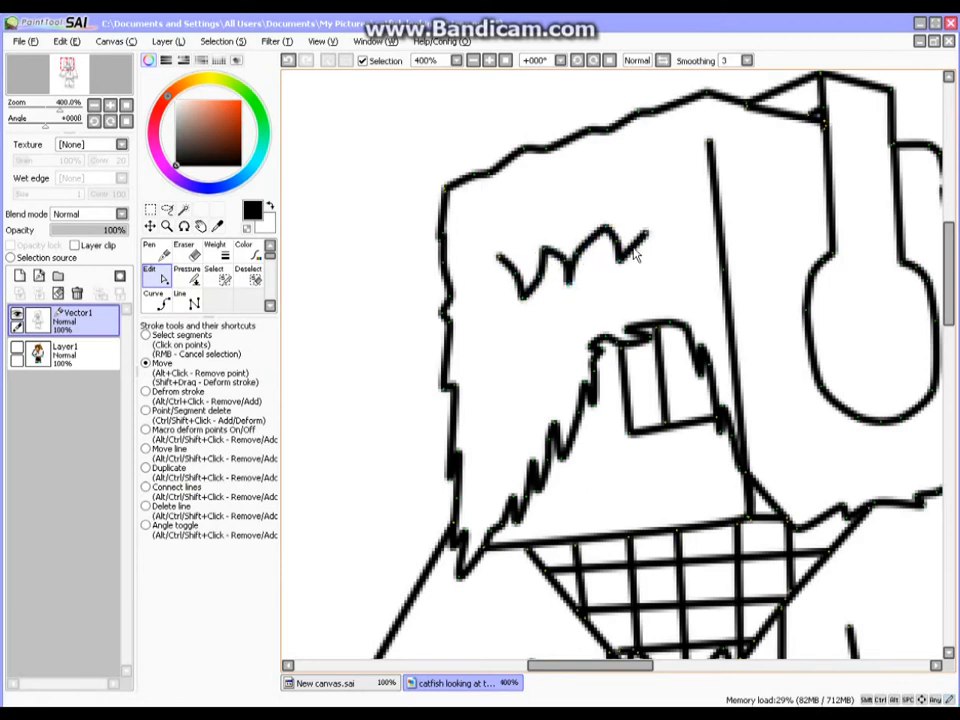
scroll(746, 424, down, 5)
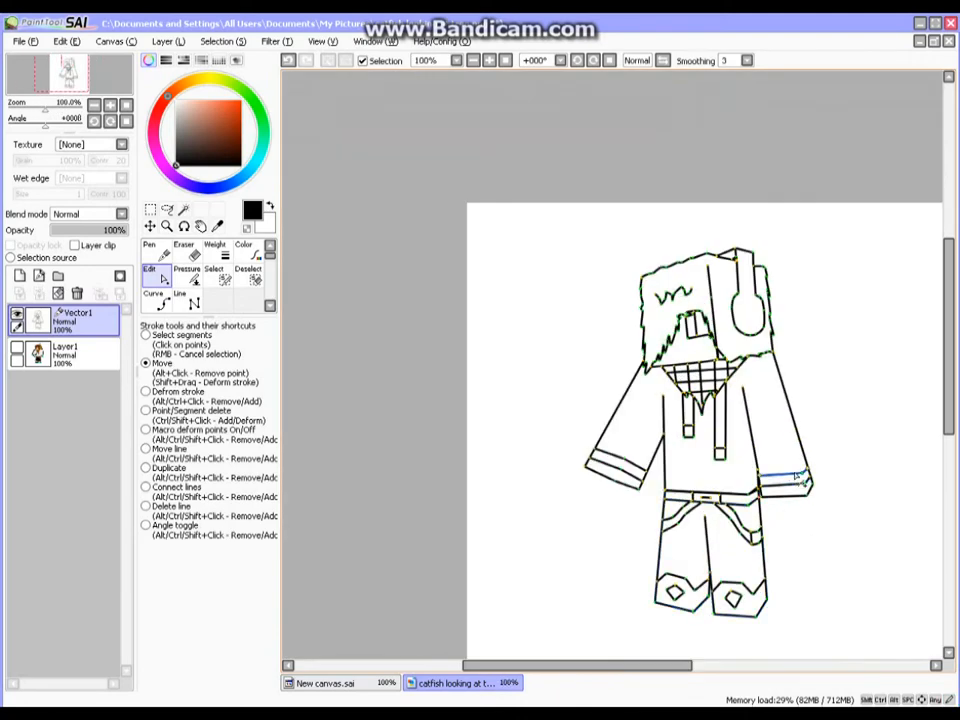
scroll(805, 470, up, 2)
scroll(298, 378, down, 2)
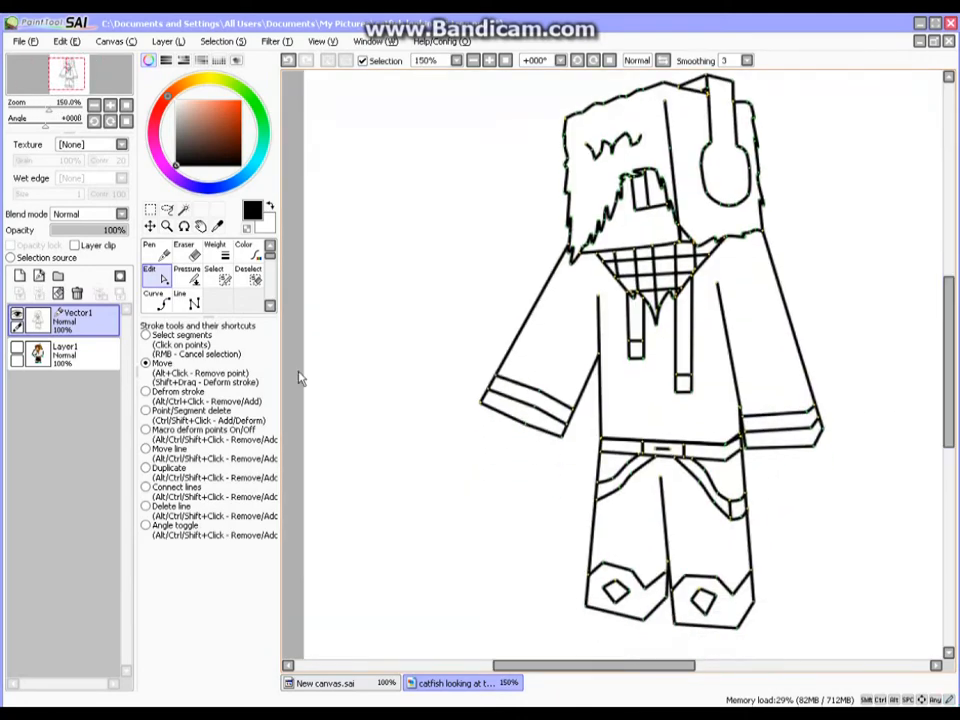
- Add a new layer and place it between the linework layer and the character image layer
click(19, 279)
drag(47, 330, 47, 375)
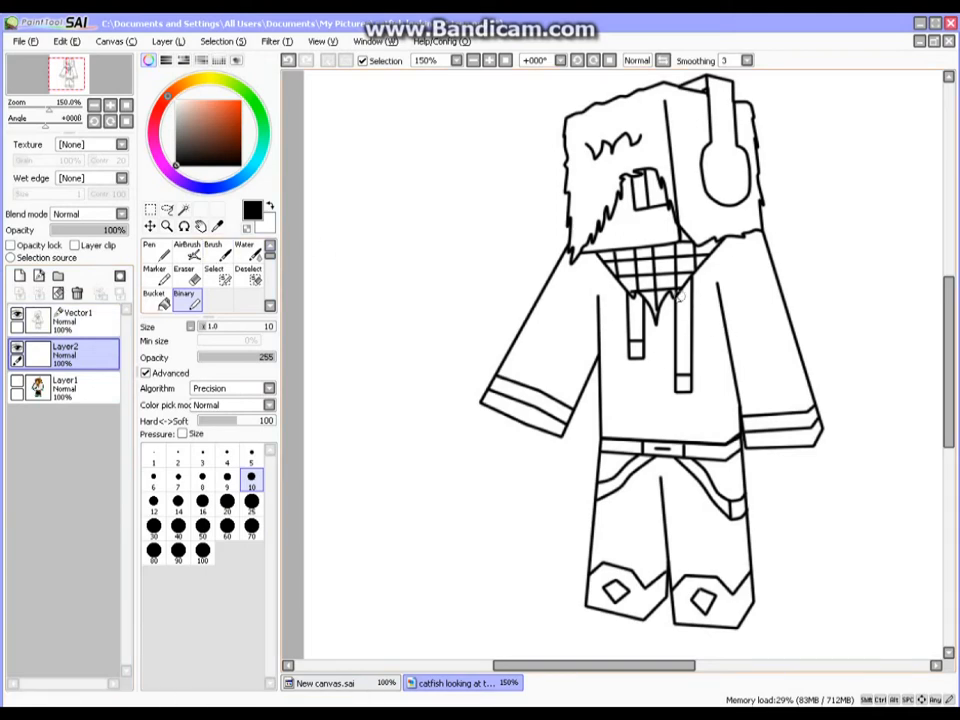
scroll(683, 296, up, 2)
scroll(675, 297, down, 2)
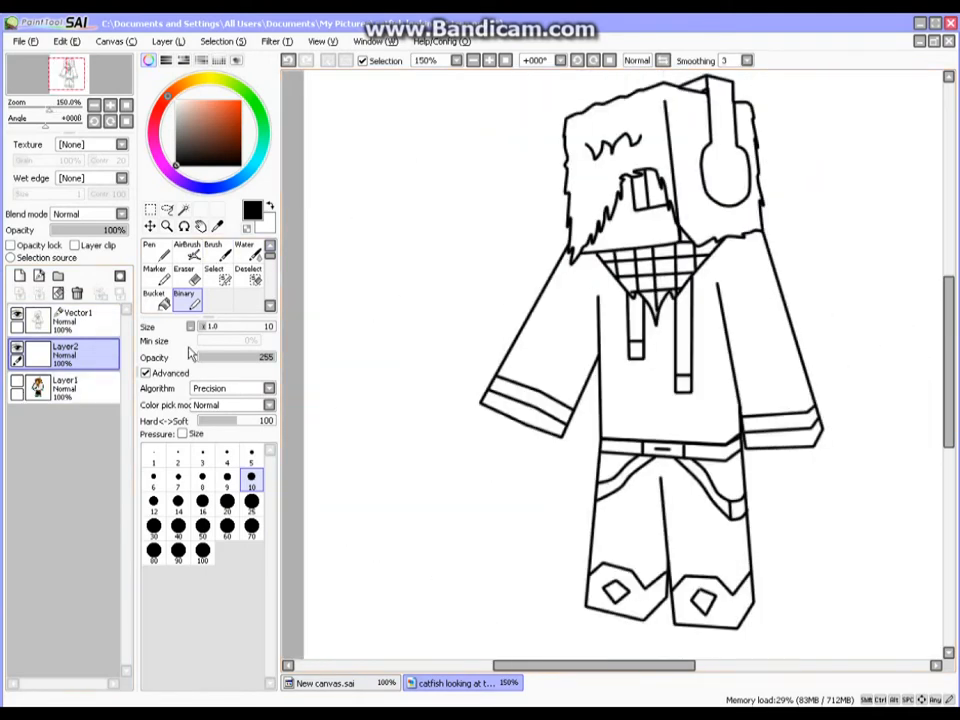
- Compare the finished linework with the character image by showing and hiding the image layer
click(70, 320)
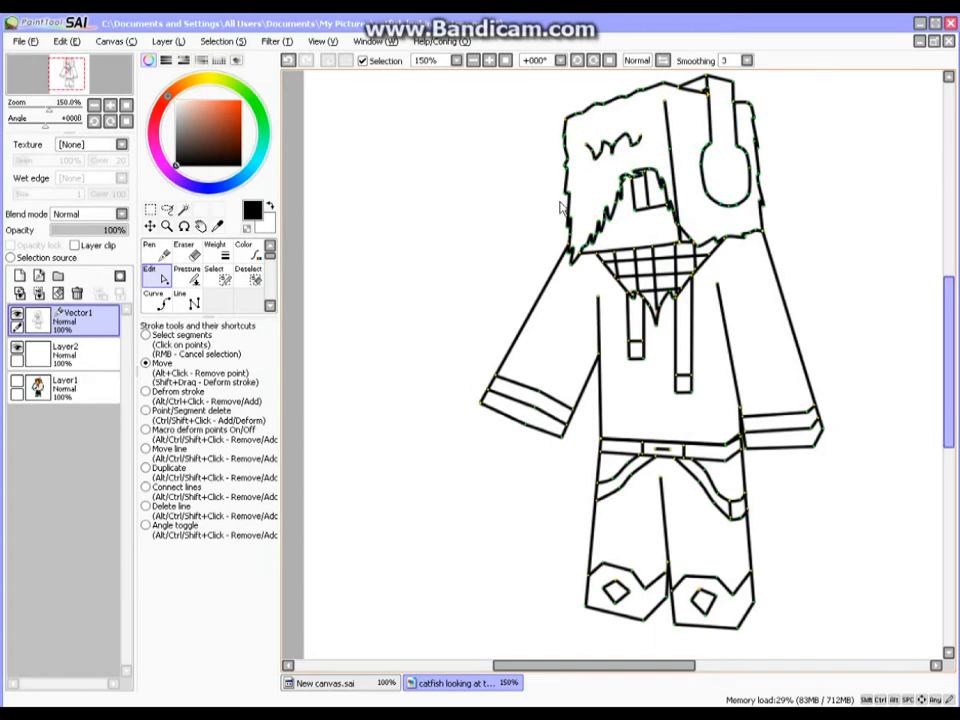
click(17, 385)
click(17, 385)
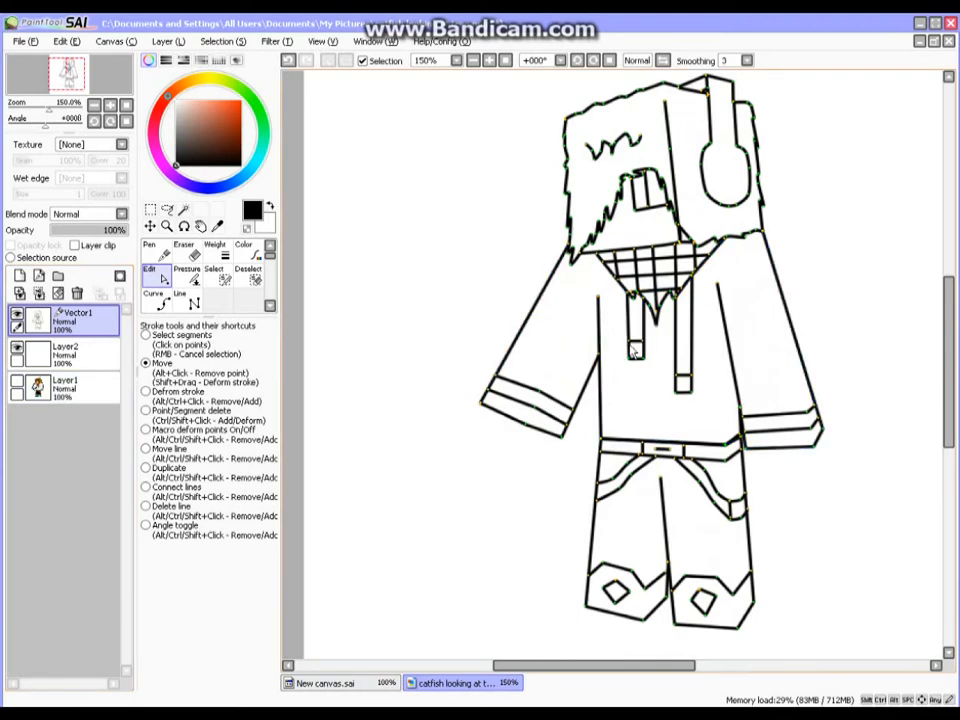
click(17, 385)
click(17, 385)
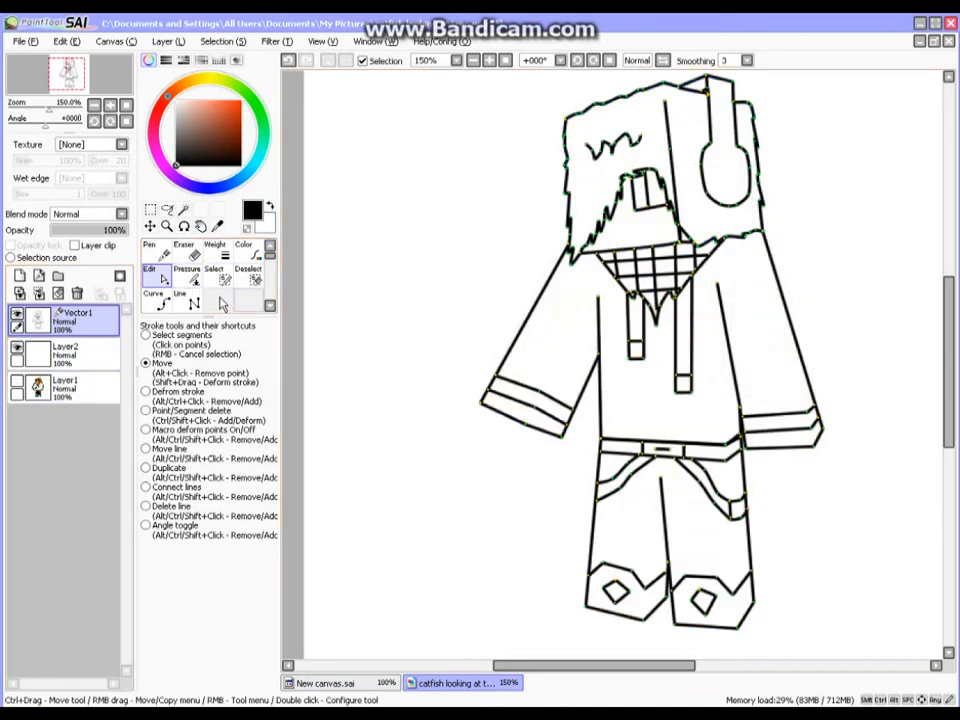
- Show the character image and make the empty Layer2 active with the Marker
click(17, 385)
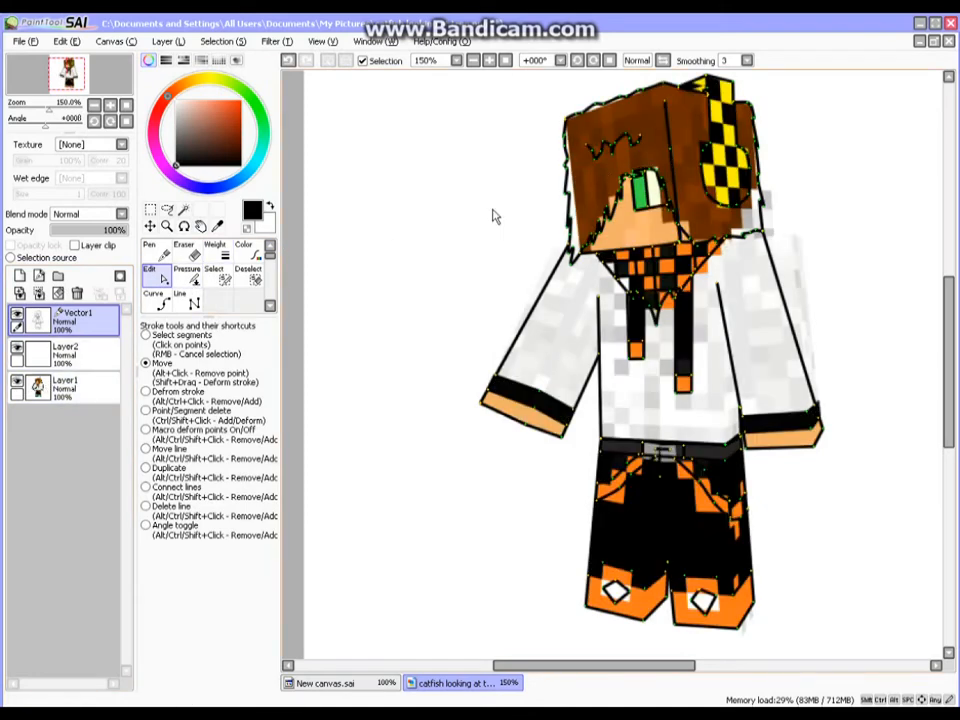
click(37, 385)
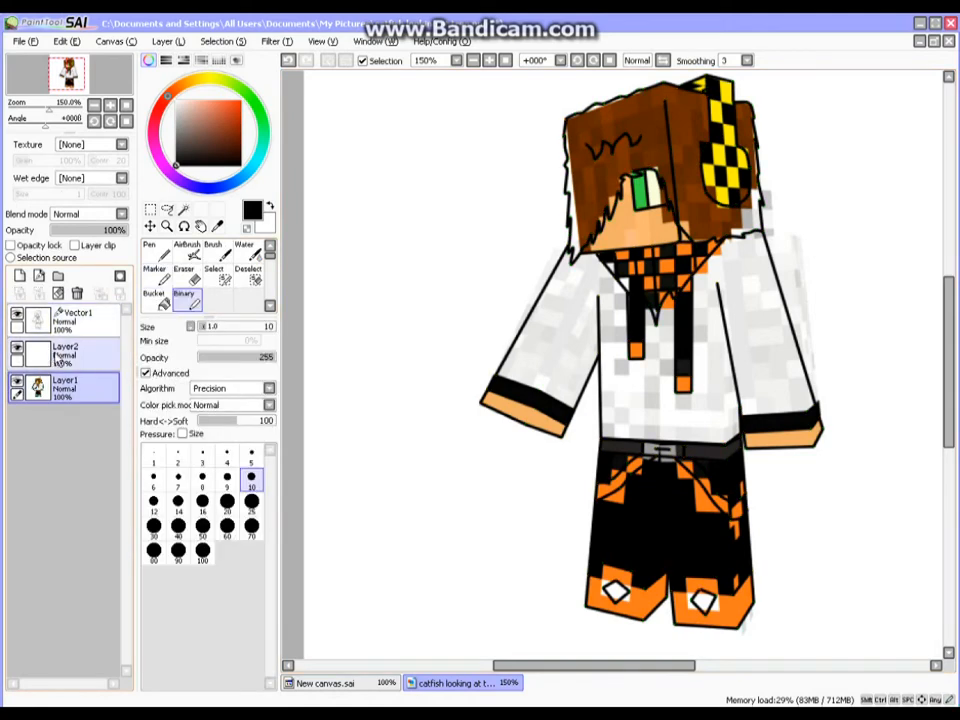
click(59, 360)
click(158, 281)
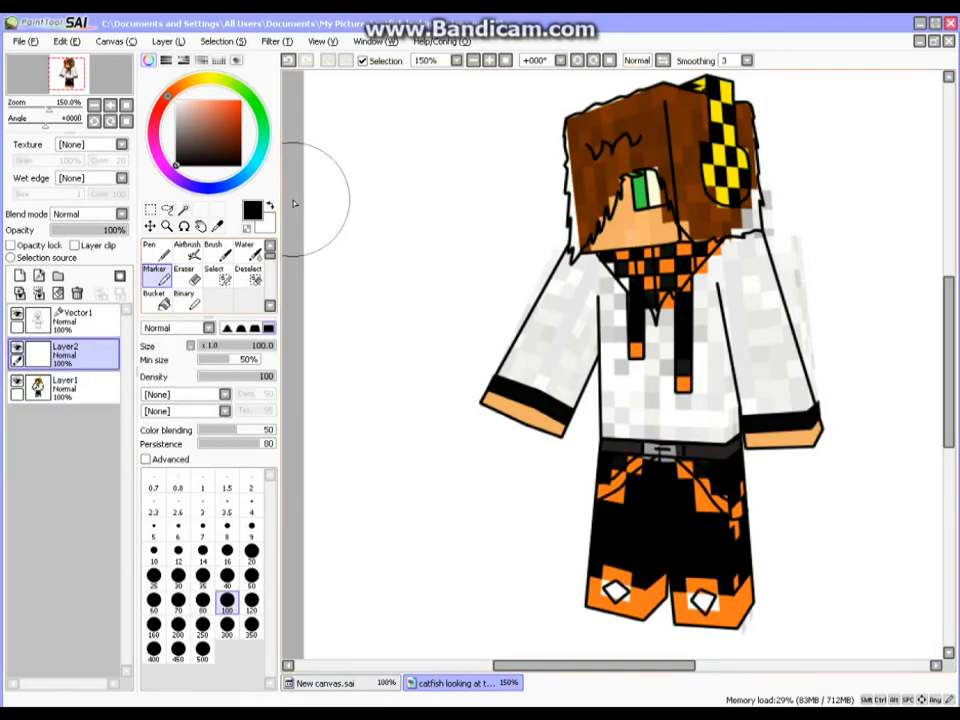
- Try sampling the hair brown and eye green from the character image, ending with the hair's brown as the drawing colour
scroll(580, 142, up, 5)
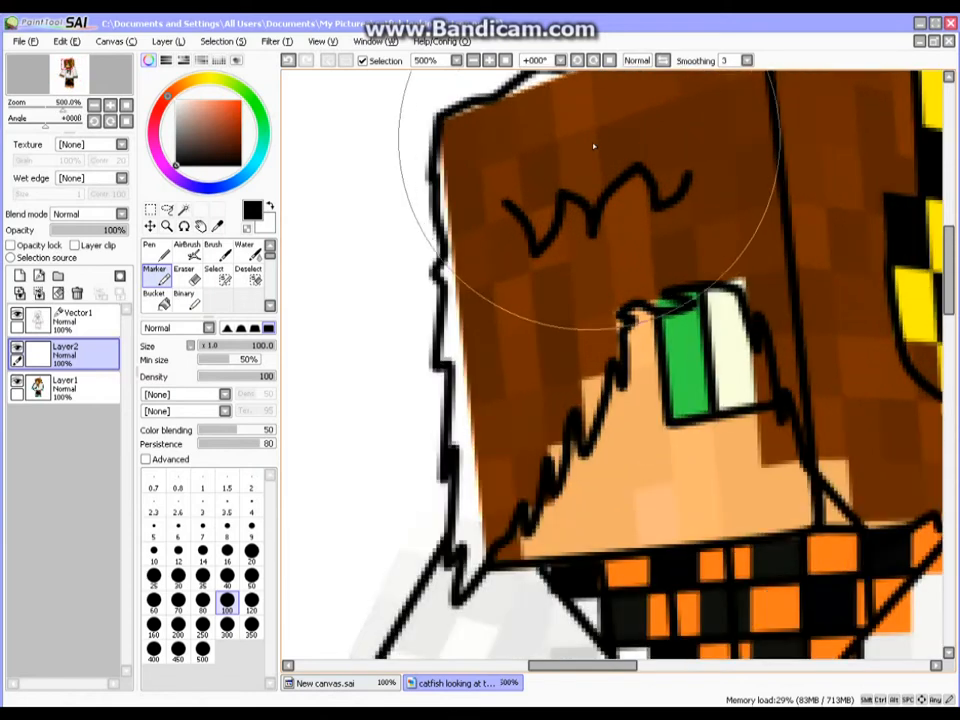
alt+click(542, 157)
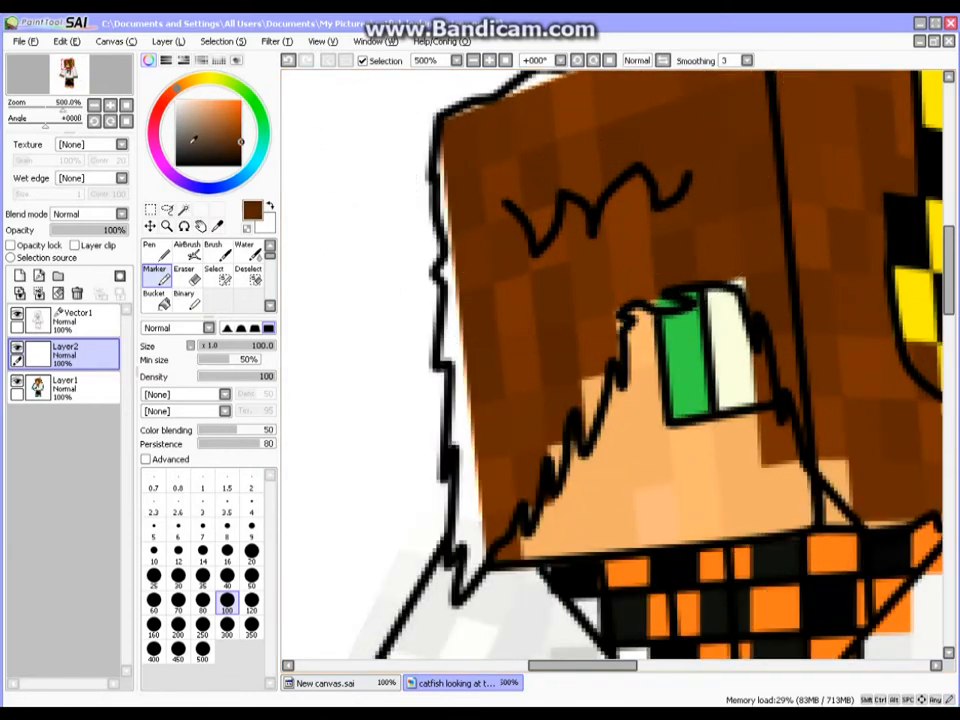
alt+click(692, 359)
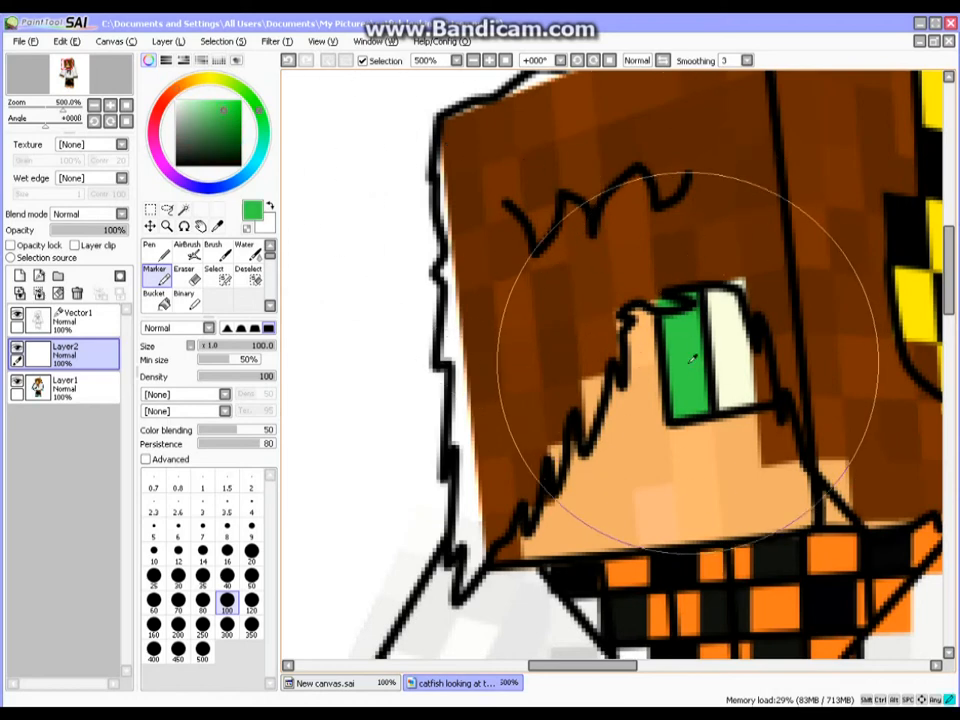
alt+click(562, 281)
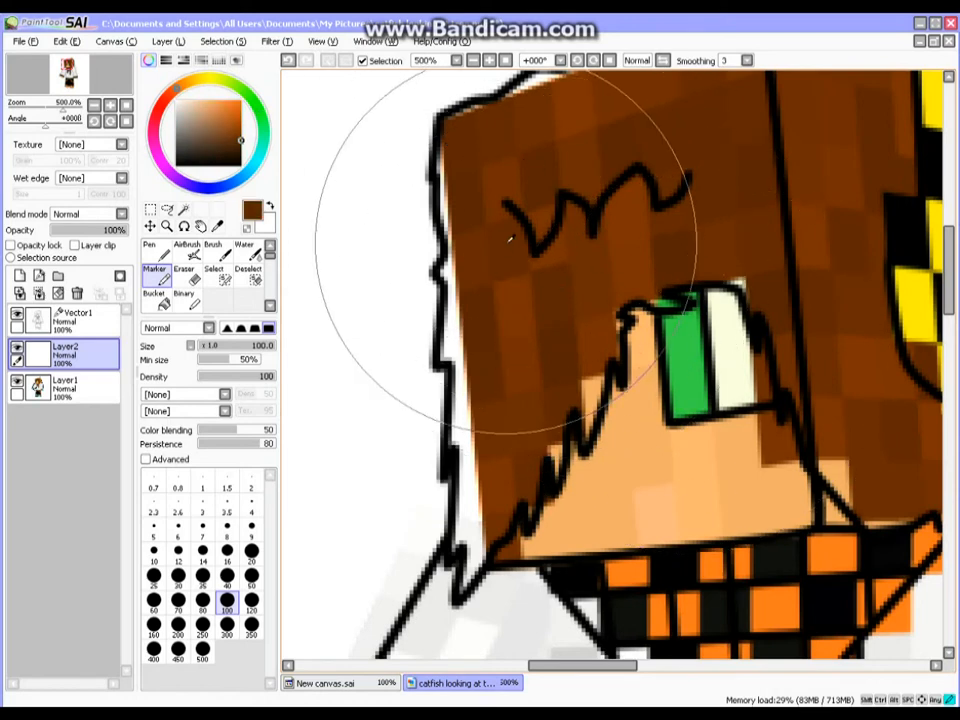
- Hide the character image layer and select the hair area on the Vector1 linework layer with the Magic Wand
scroll(510, 238, down, 2)
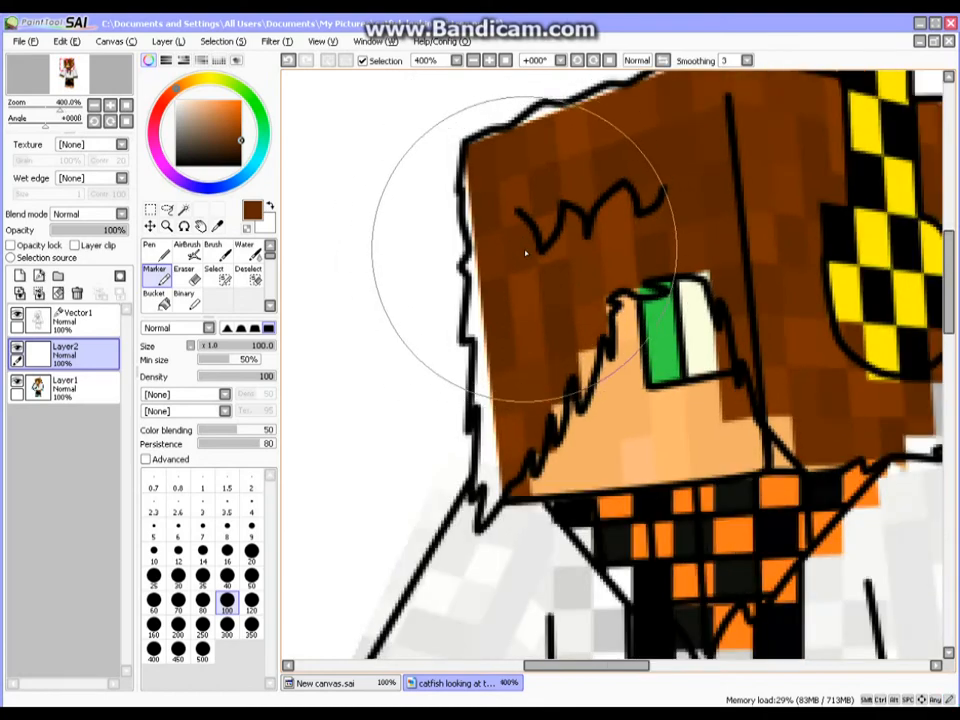
scroll(525, 252, down, 2)
click(70, 318)
click(160, 276)
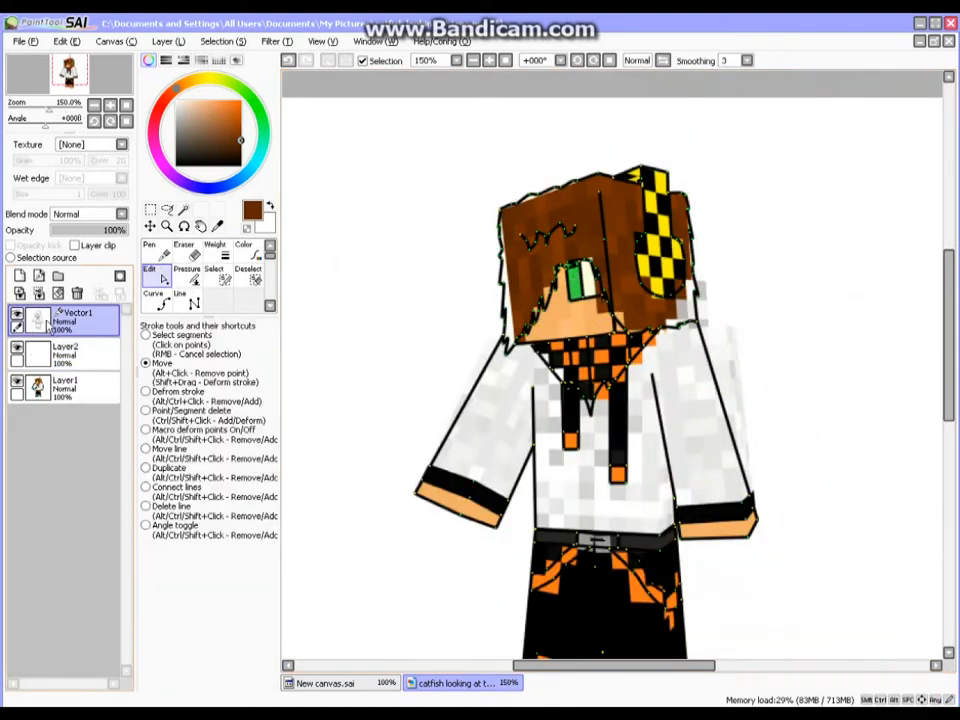
click(190, 280)
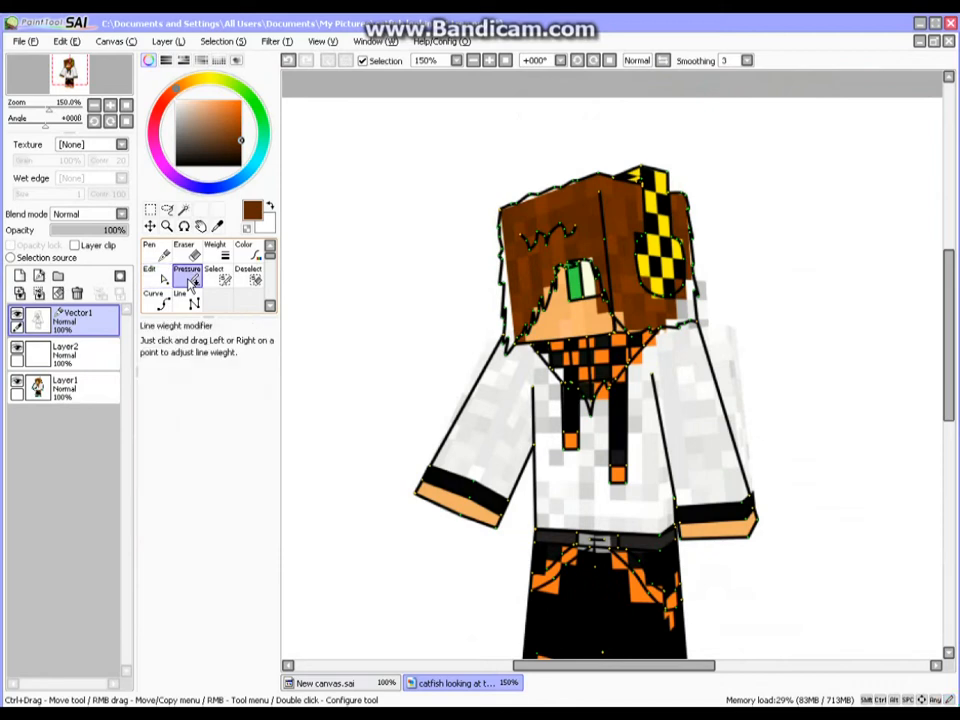
click(185, 211)
click(17, 383)
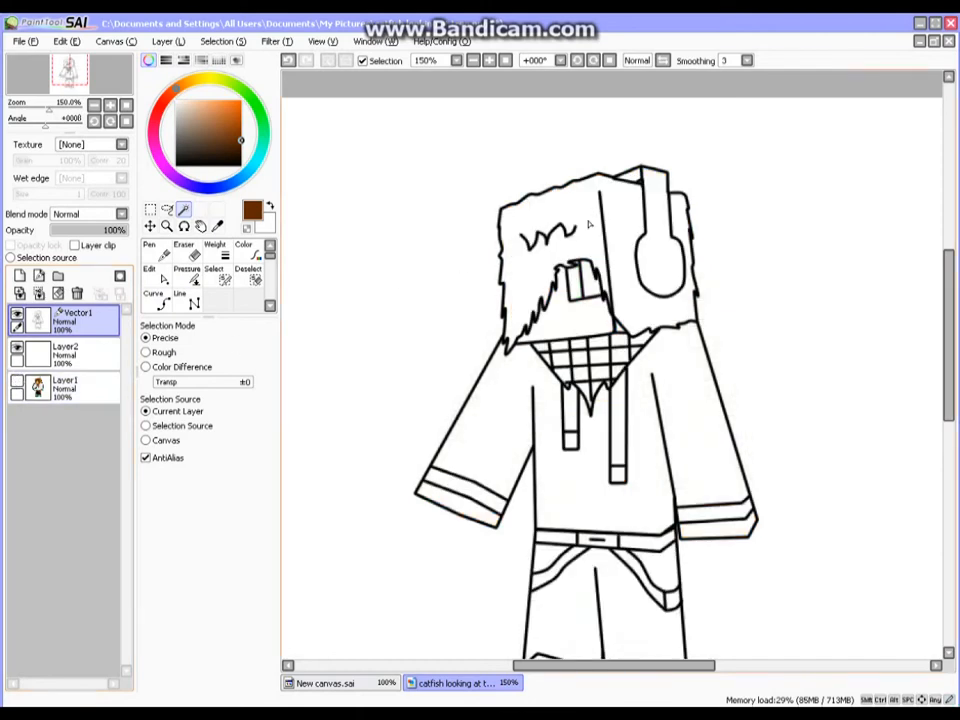
scroll(589, 221, up, 4)
scroll(613, 223, down, 3)
scroll(613, 223, up, 2)
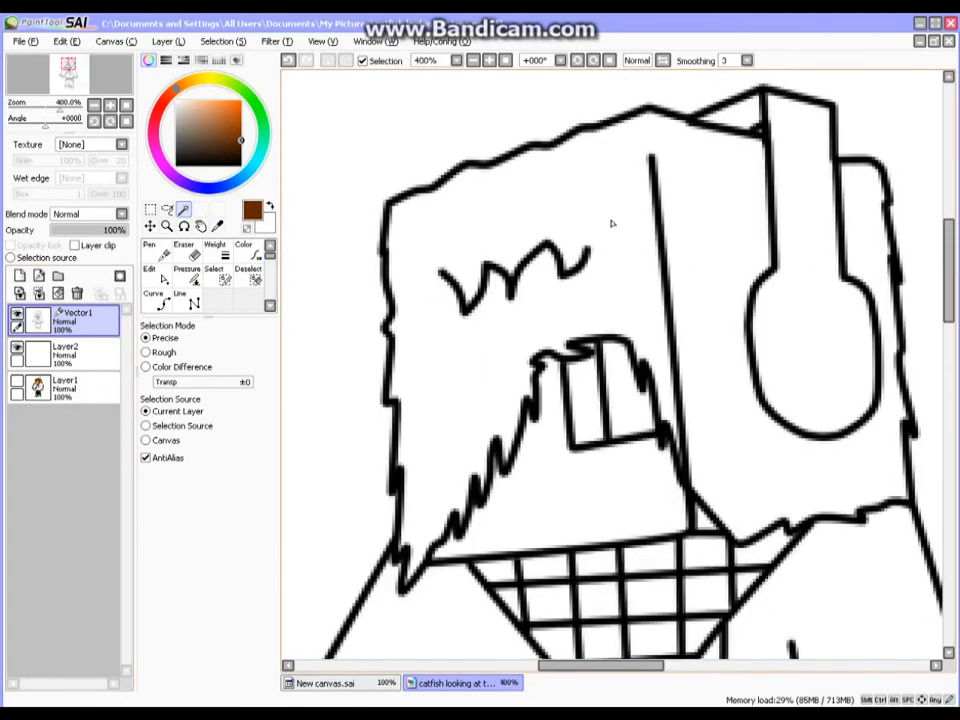
click(606, 221)
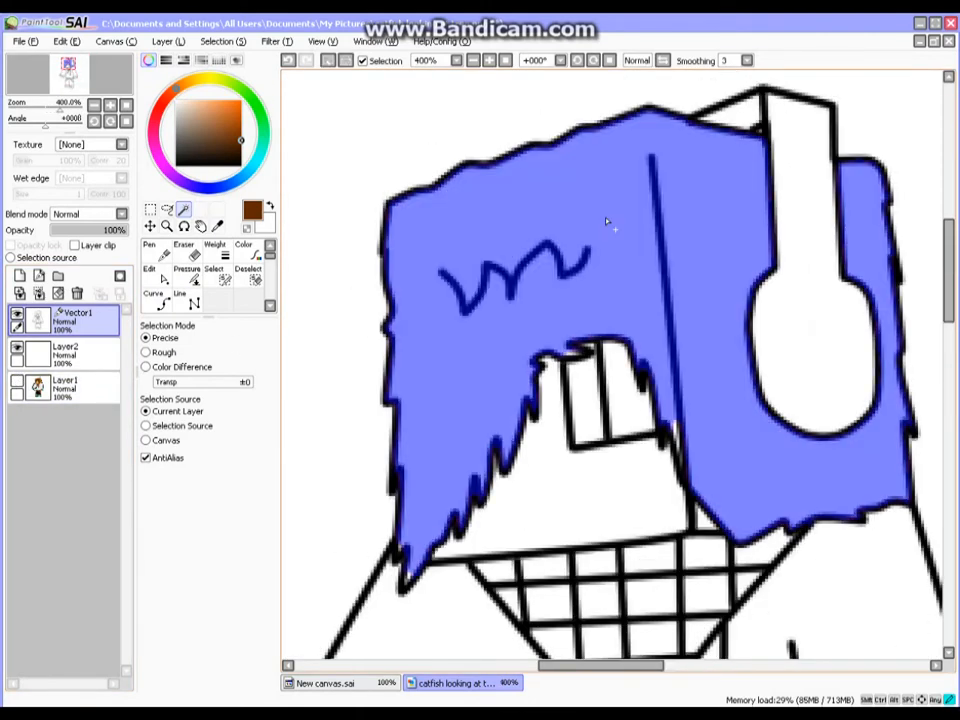
- Inspect the hair selection's edges around the eye, side strand and pointed tips, adding missed slivers to the selection
scroll(695, 422, down, 2)
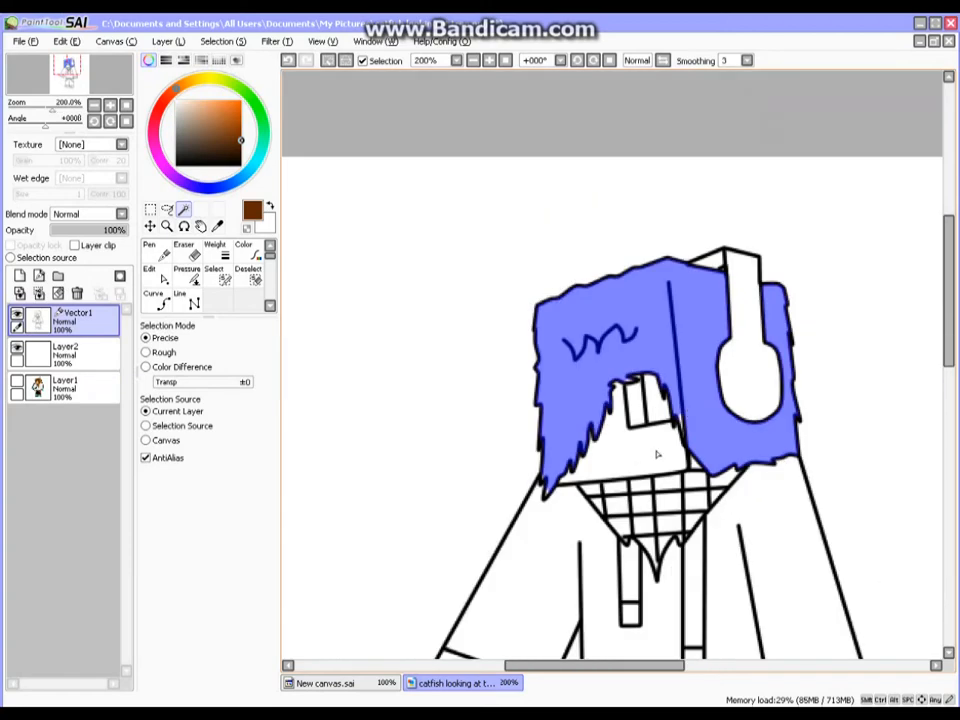
scroll(549, 504, up, 2)
scroll(418, 241, down, 3)
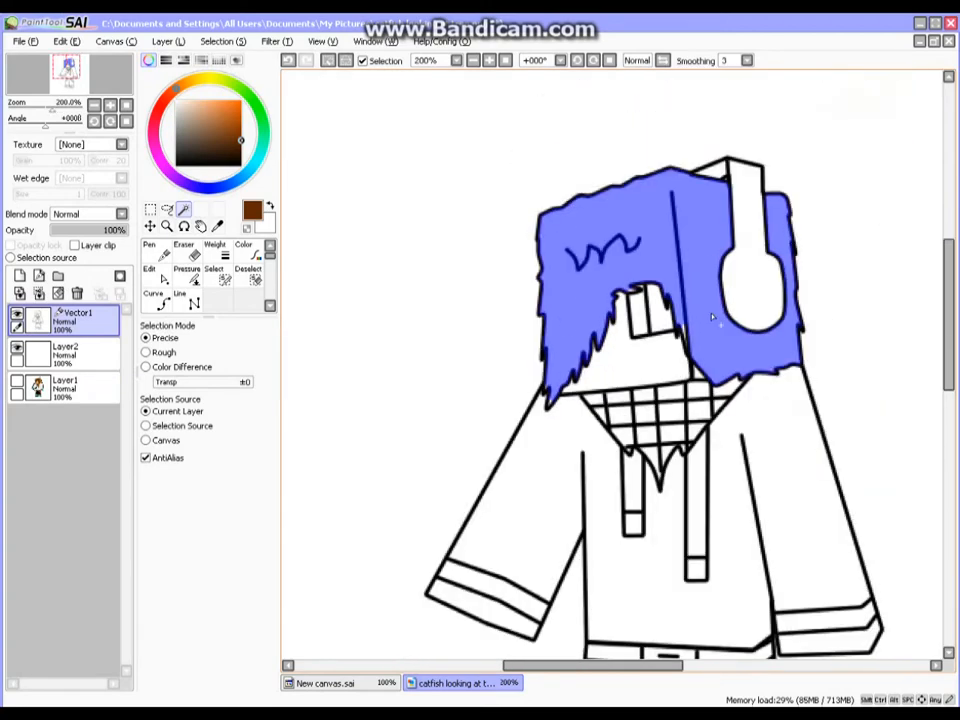
scroll(684, 349, up, 5)
scroll(682, 343, up, 2)
scroll(682, 343, down, 4)
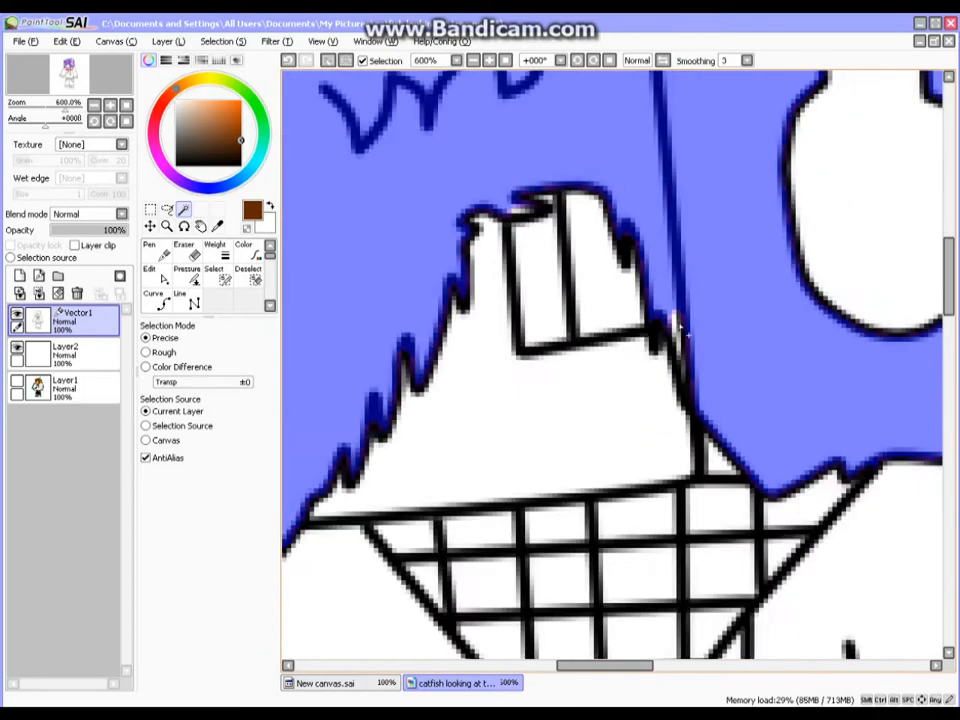
scroll(598, 257, up, 5)
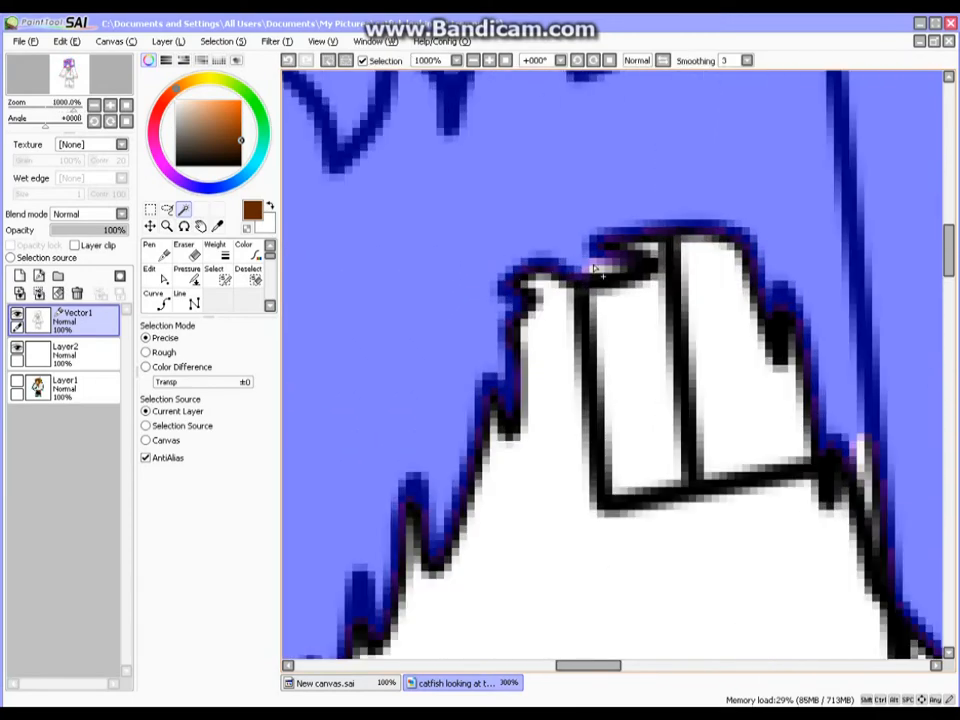
scroll(651, 271, down, 5)
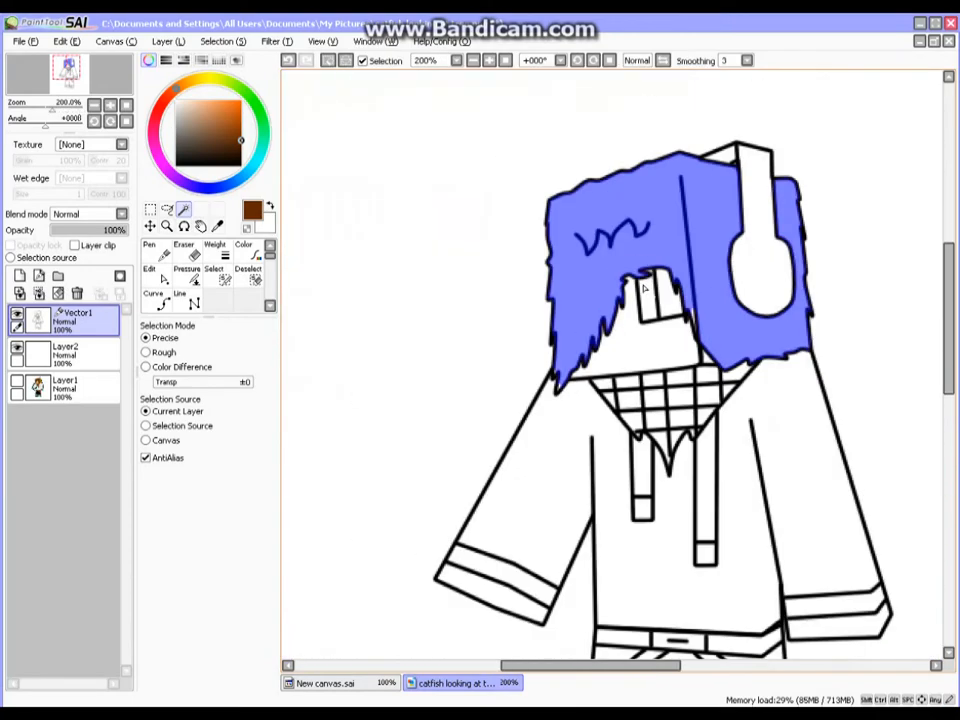
scroll(517, 471, up, 5)
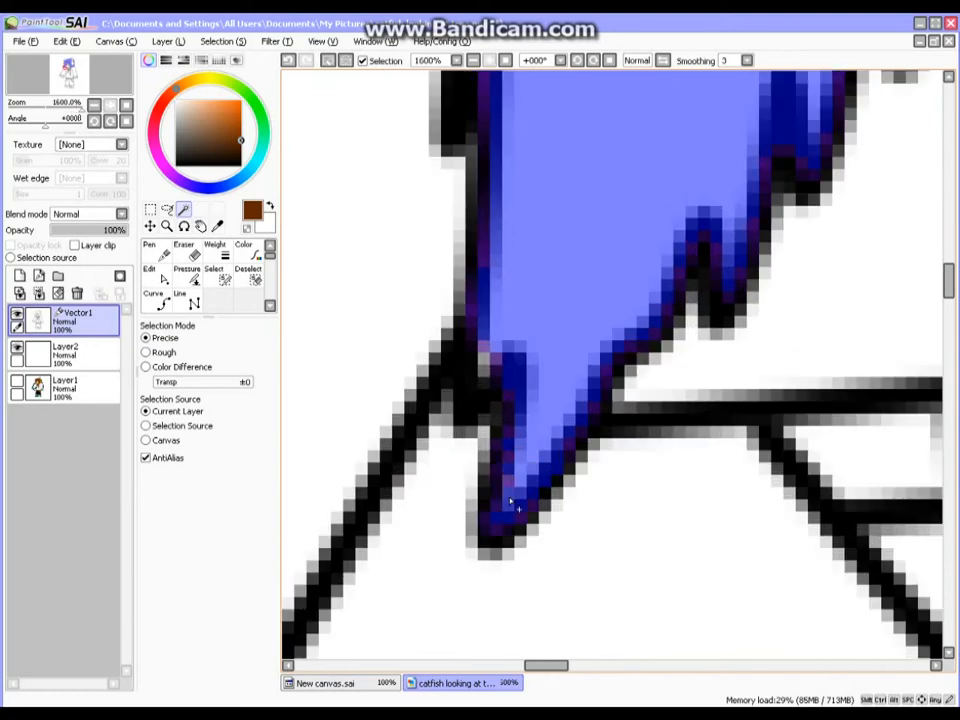
scroll(505, 369, down, 7)
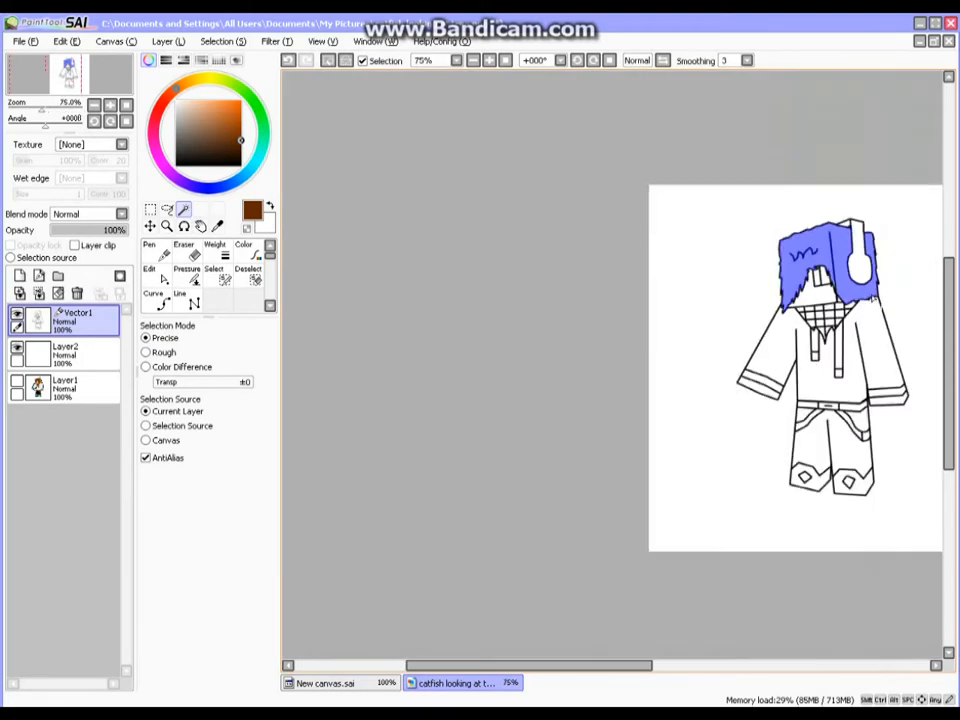
scroll(852, 305, up, 4)
scroll(852, 305, up, 3)
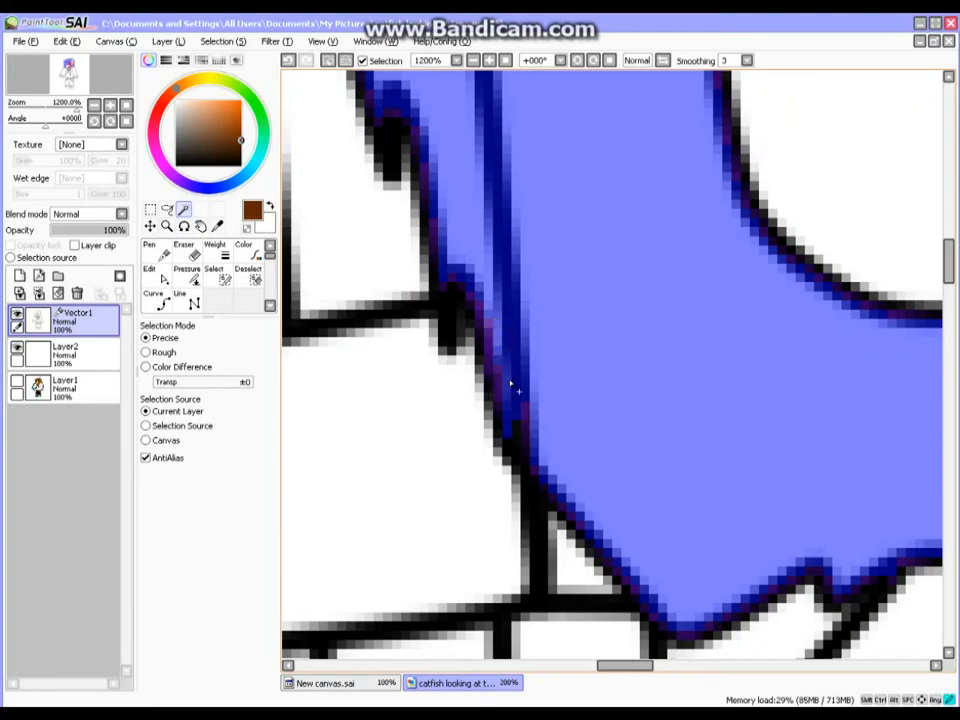
scroll(511, 385, down, 6)
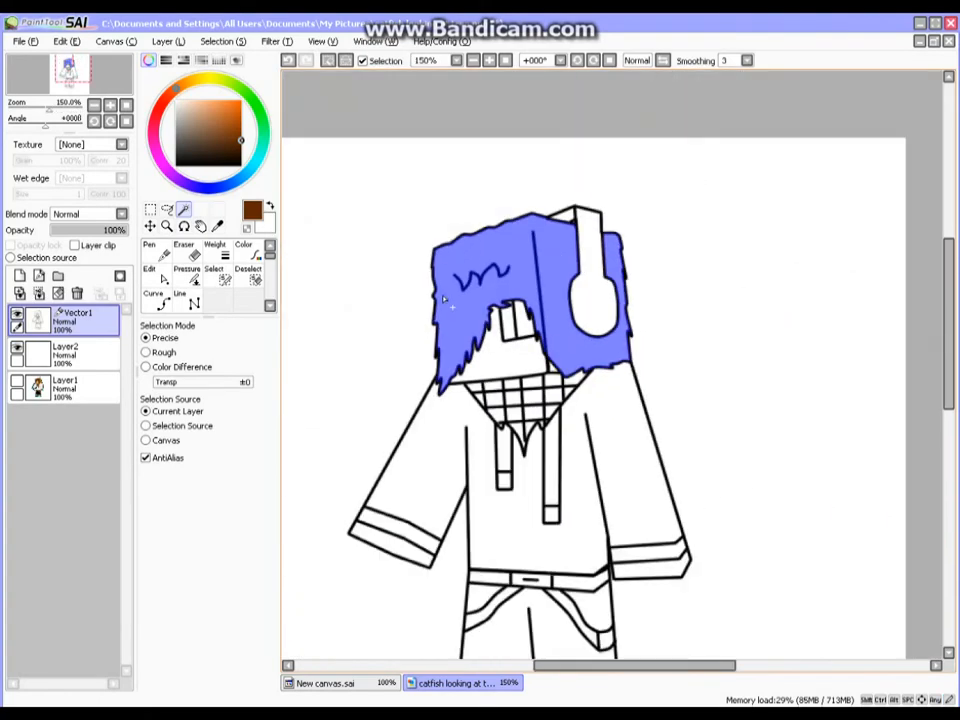
scroll(443, 299, up, 3)
scroll(701, 332, down, 3)
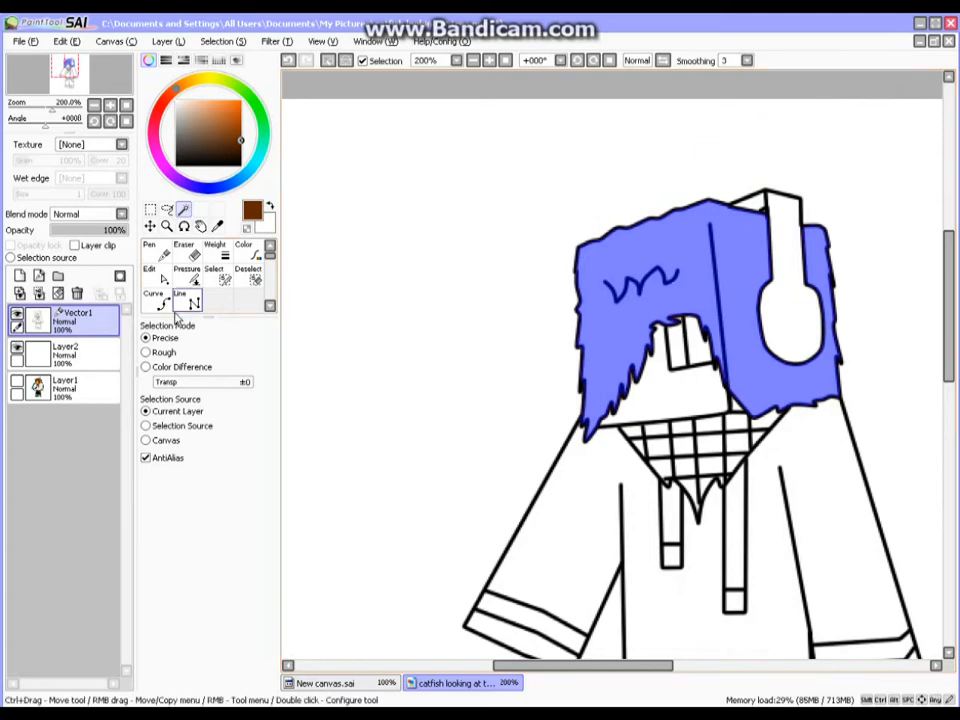
- Paint the selected hair brown on Layer2 with the Marker and clear the selection with the Deselect brush
click(47, 355)
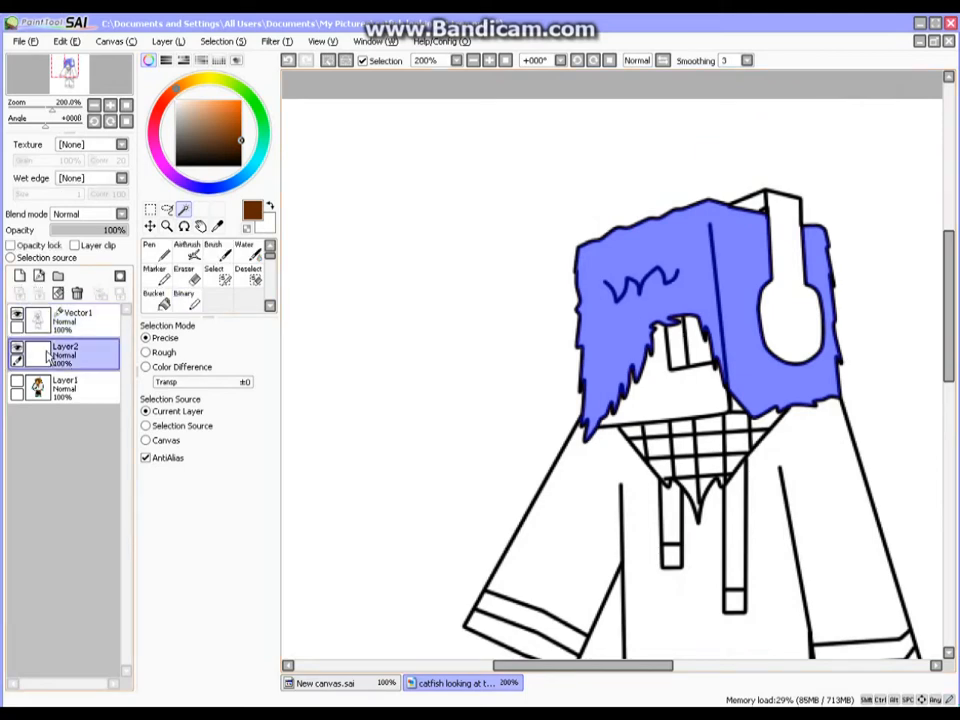
click(160, 281)
mouse_move(606, 257)
mouse_down()
mouse_move(594, 320)
mouse_move(752, 240)
mouse_move(810, 326)
mouse_up()
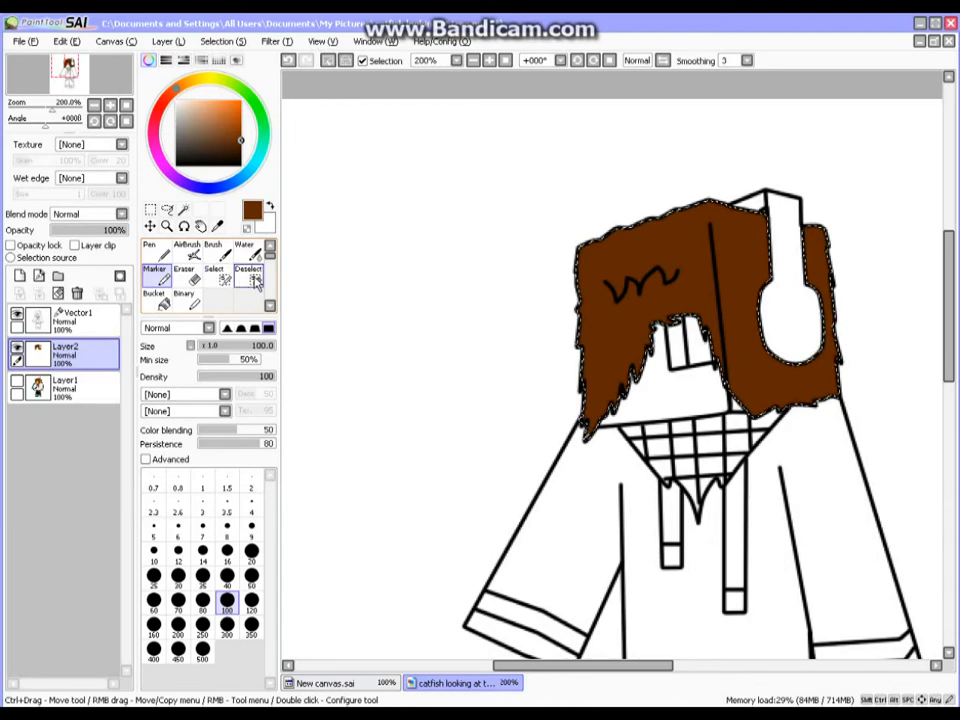
click(254, 281)
mouse_move(611, 283)
mouse_down()
mouse_move(596, 257)
mouse_move(583, 381)
mouse_move(652, 322)
mouse_move(668, 270)
mouse_move(733, 326)
mouse_move(767, 204)
mouse_move(814, 377)
mouse_up()
- Select the unfilled pointed tip of the front hair from the linework, paint it brown on Layer2, and clear the selection
scroll(602, 448, up, 6)
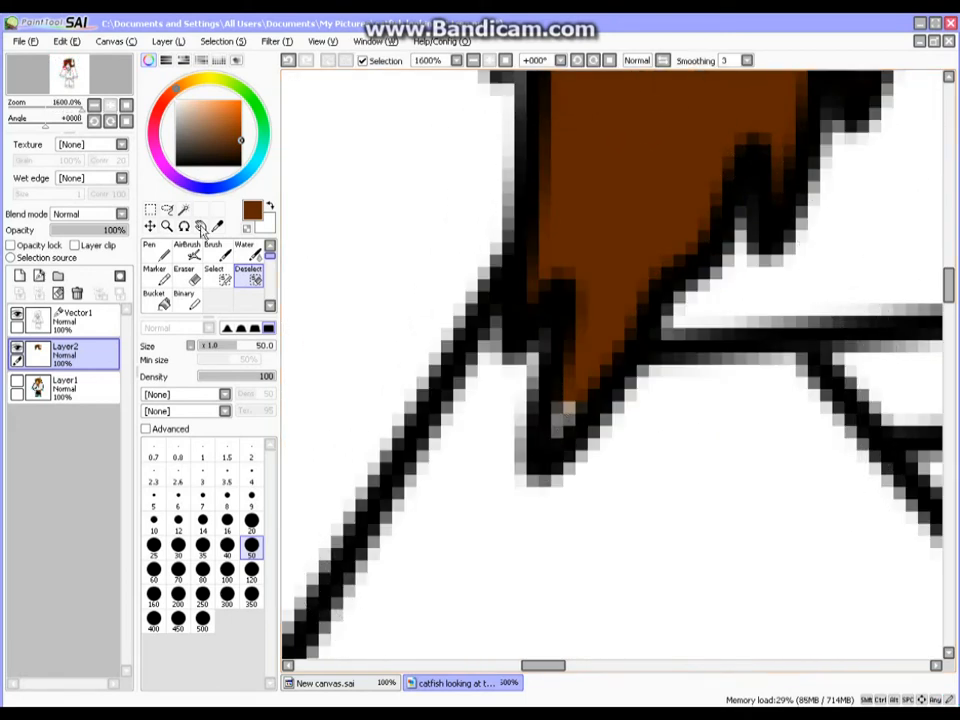
click(40, 322)
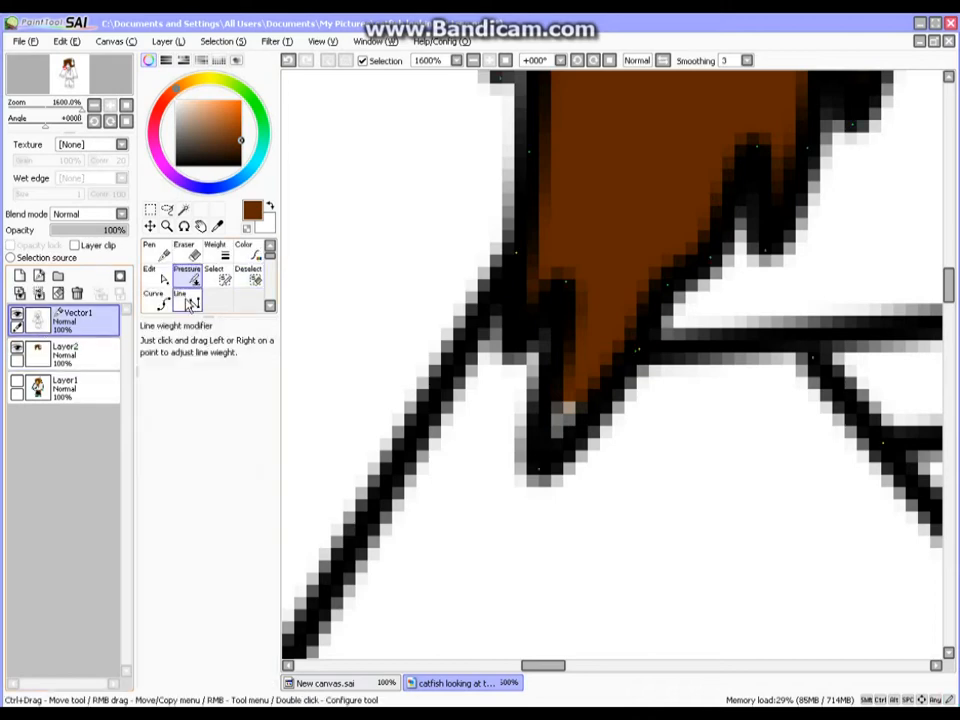
click(186, 211)
click(568, 413)
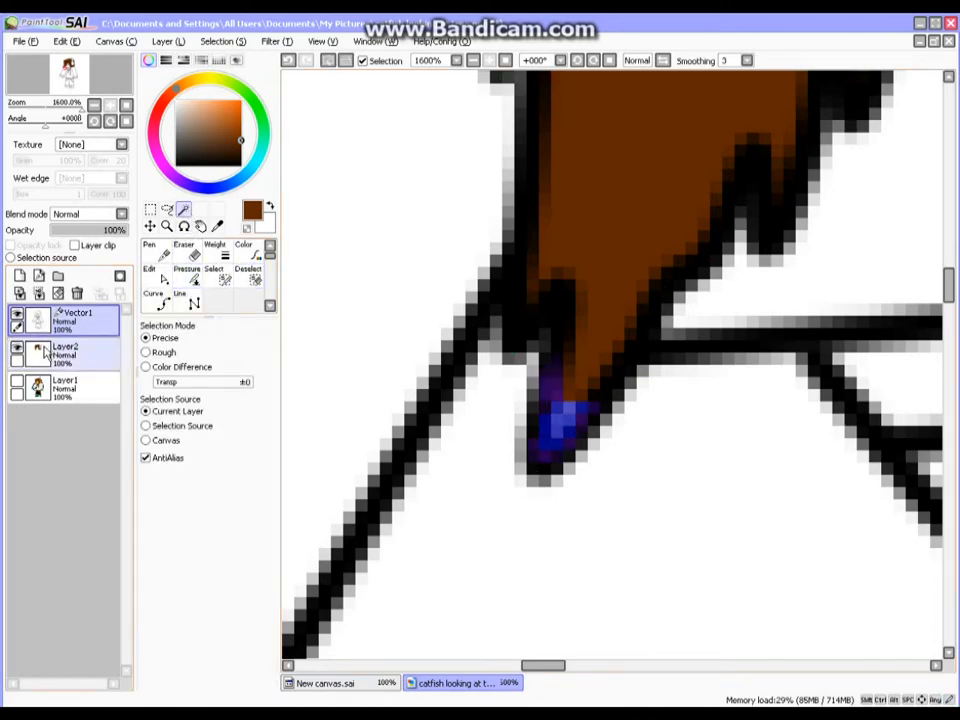
click(65, 352)
click(155, 271)
scroll(589, 374, down, 5)
drag(588, 372, 556, 421)
click(254, 278)
drag(573, 340, 620, 343)
scroll(620, 343, down, 4)
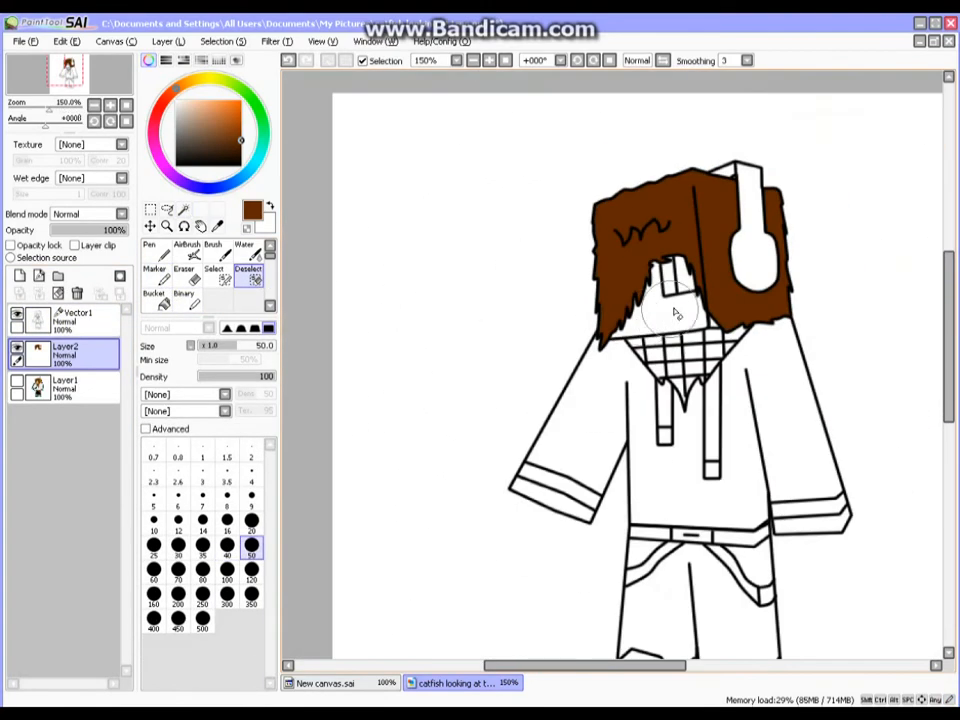
- Choose bright green as the drawing colour and select the headphones on the linework layer, including the band's missed corner and rear part
scroll(660, 320, up, 3)
scroll(660, 310, down, 1)
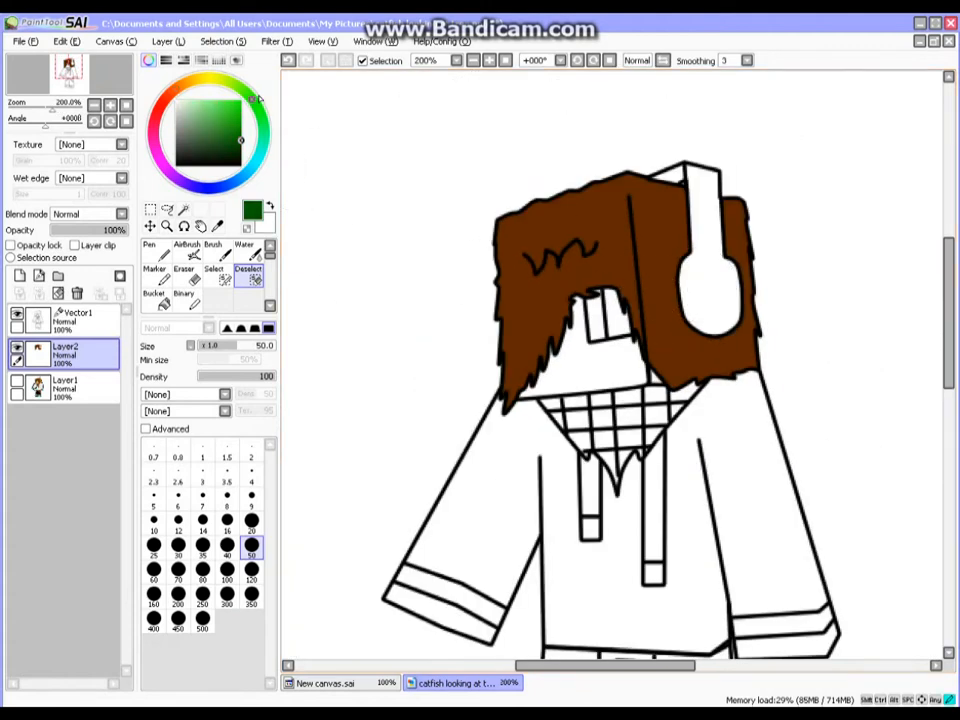
click(75, 318)
click(190, 275)
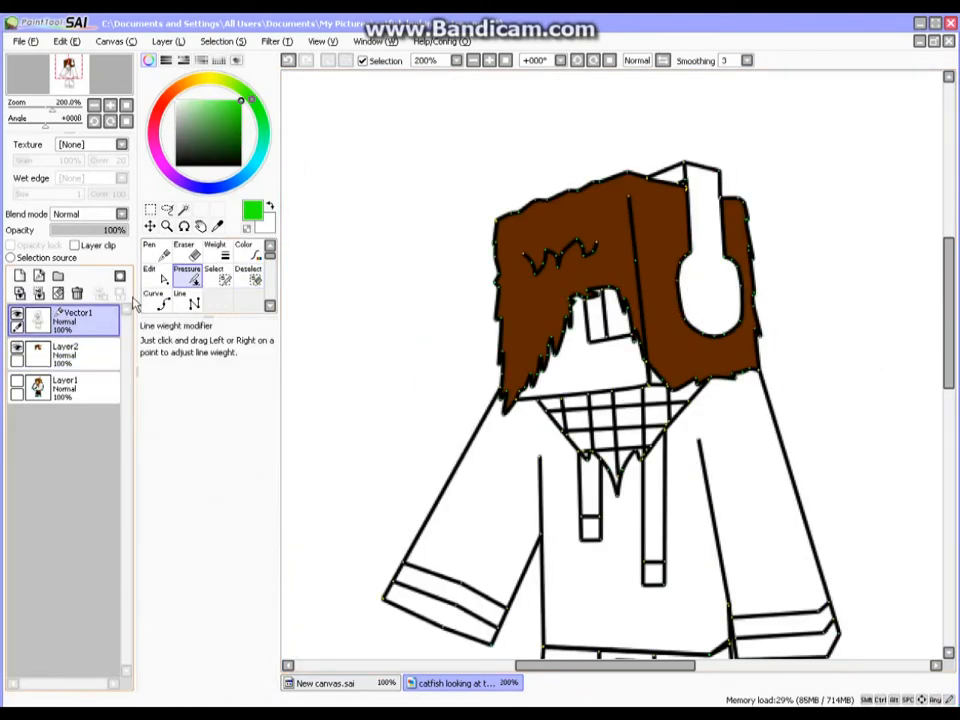
click(186, 210)
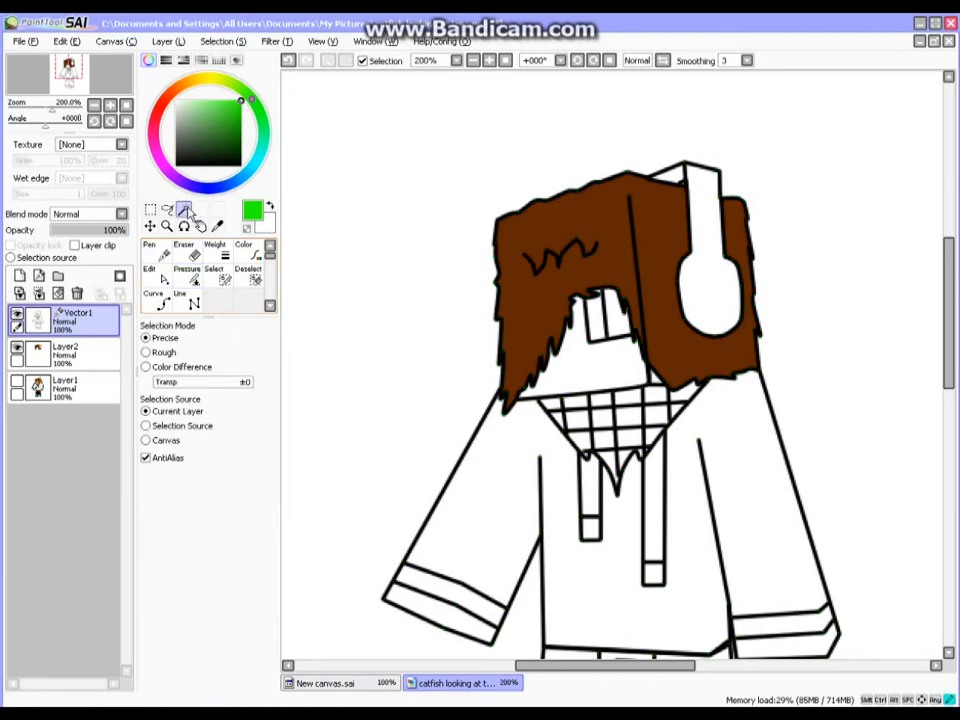
click(717, 279)
scroll(697, 177, up, 4)
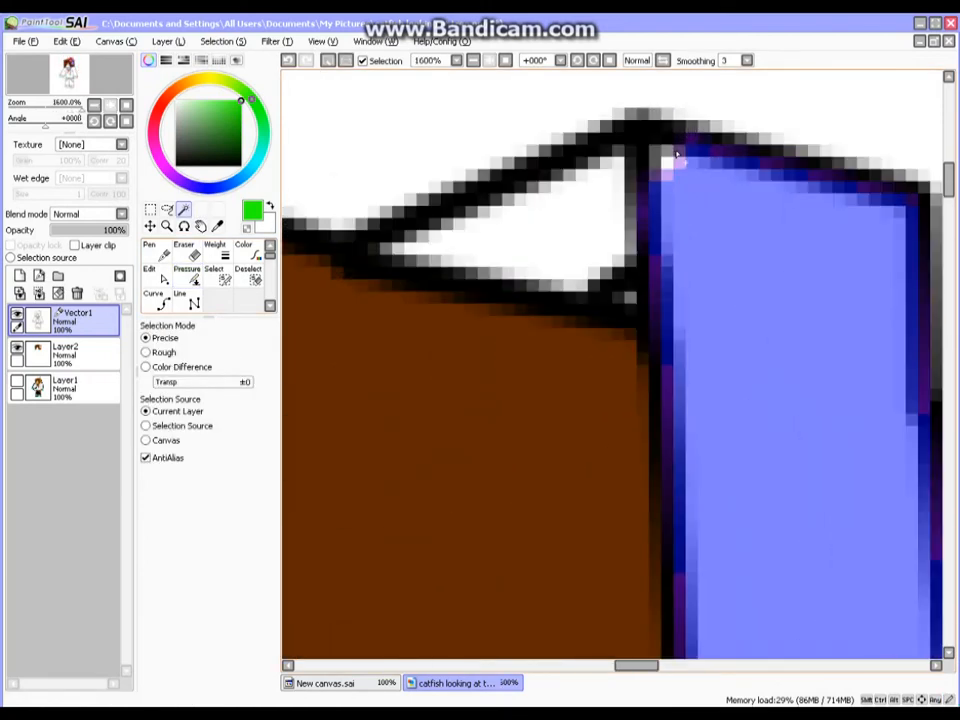
click(657, 175)
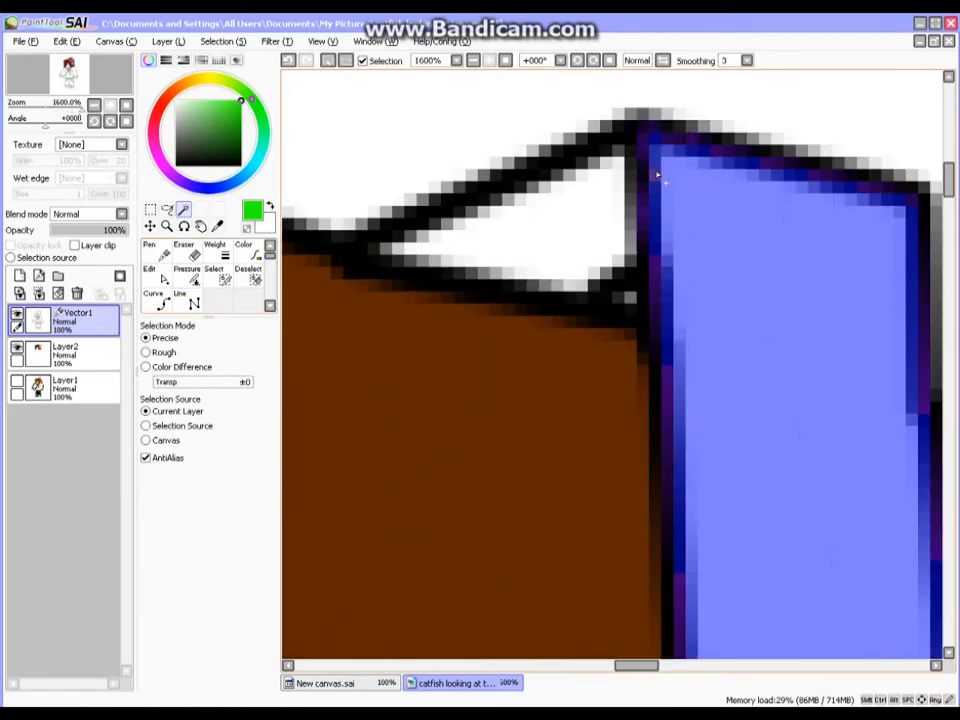
scroll(656, 259, down, 4)
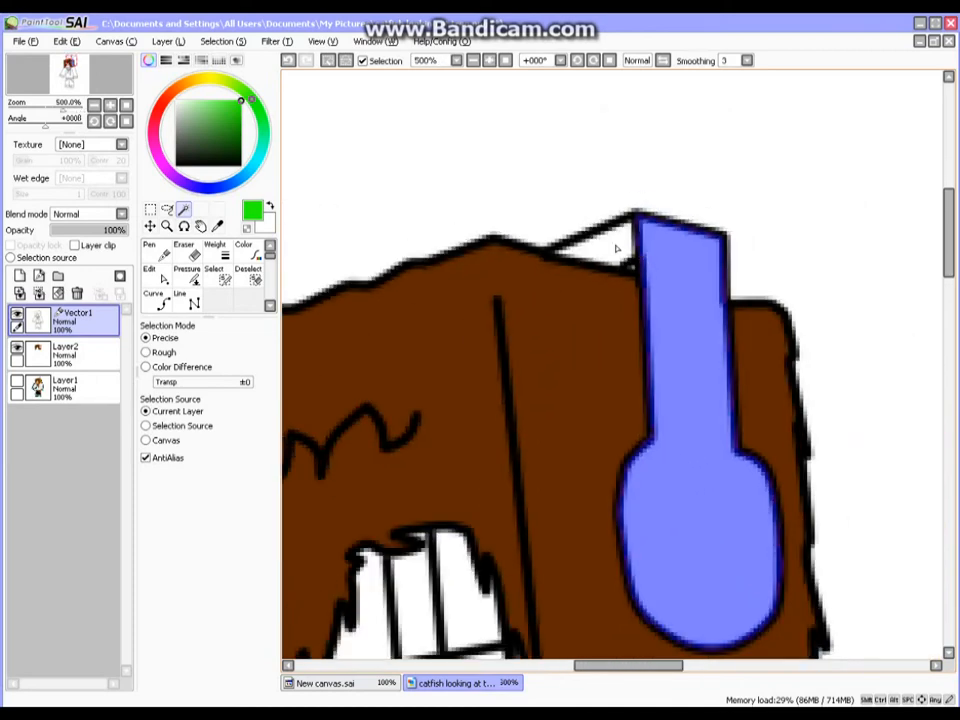
scroll(609, 253, down, 5)
- Paint the selected headphones bright green on Layer2 with the Marker and clear the selection
click(65, 350)
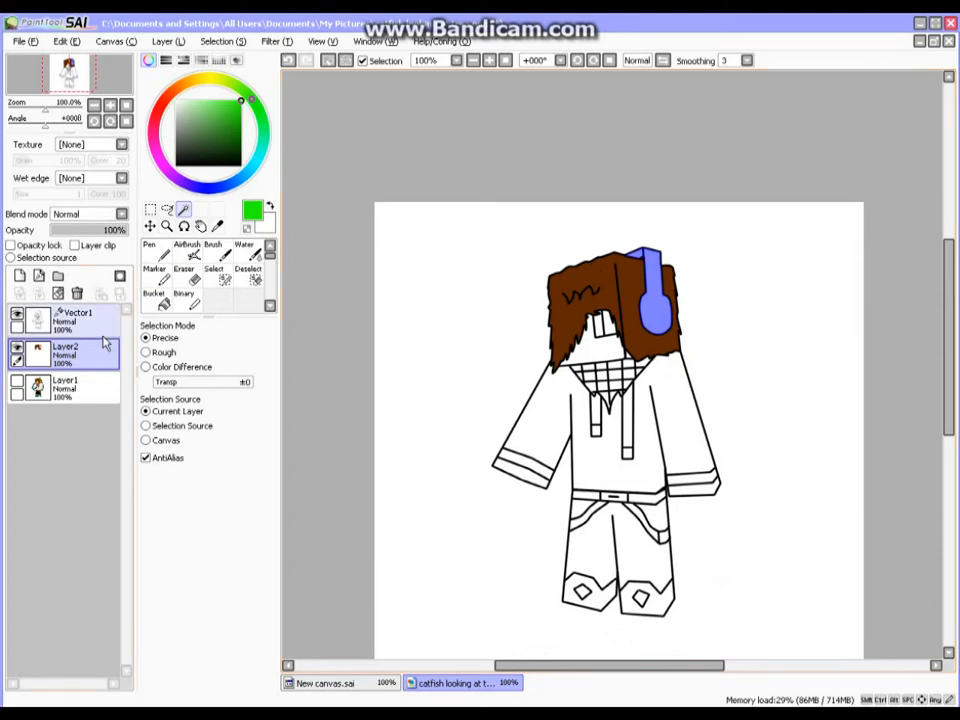
click(153, 279)
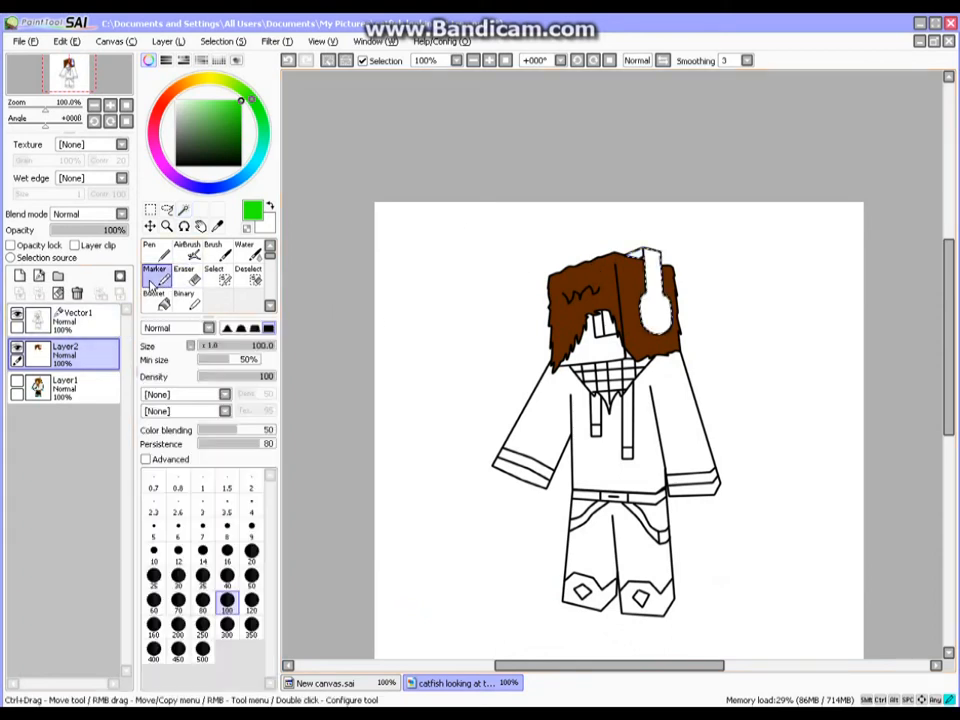
mouse_move(697, 281)
mouse_down()
mouse_move(657, 310)
mouse_move(668, 259)
mouse_up()
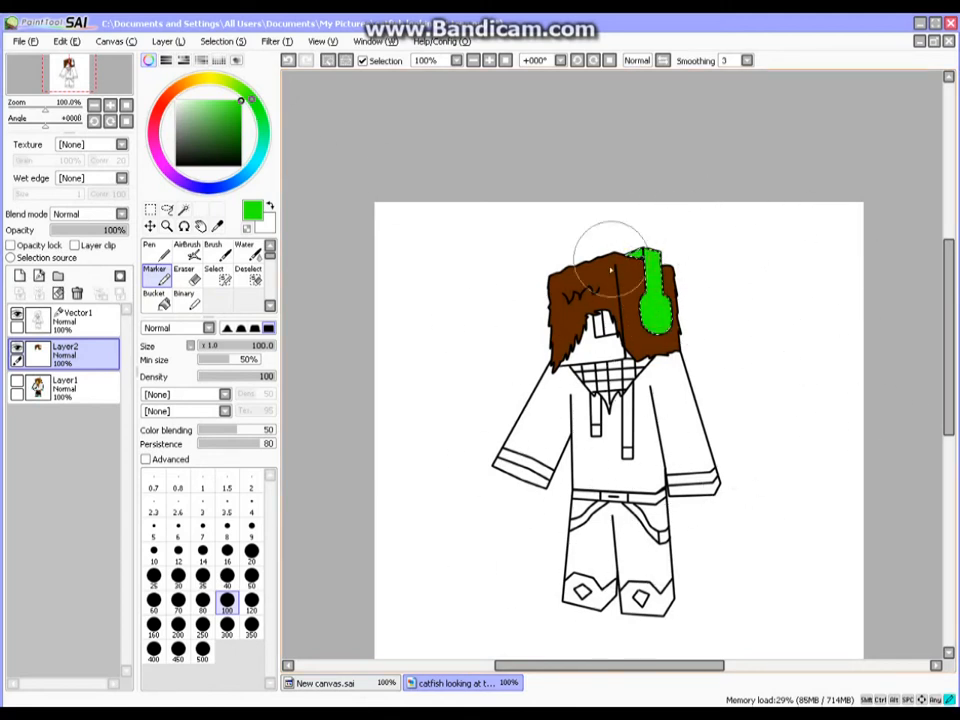
scroll(610, 268, up, 1)
click(248, 275)
mouse_move(623, 278)
mouse_down()
mouse_move(654, 208)
mouse_move(677, 381)
mouse_up()
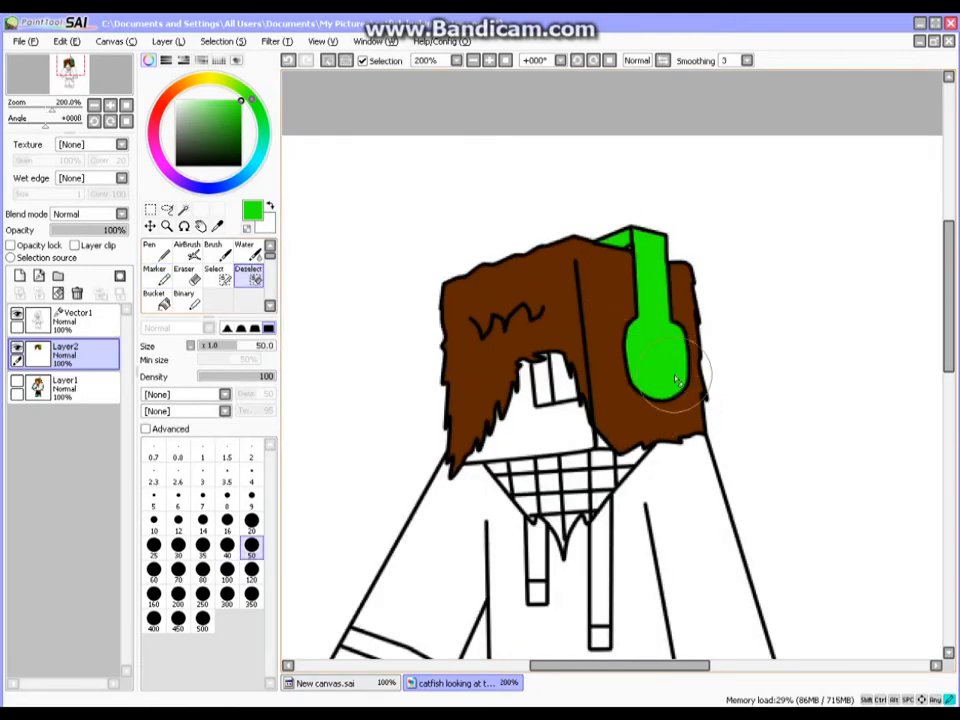
- Select the face area below the hair on the linework layer with the Magic Wand and check its edges around the eye
click(52, 321)
click(184, 210)
scroll(505, 403, down, 3)
scroll(465, 322, up, 3)
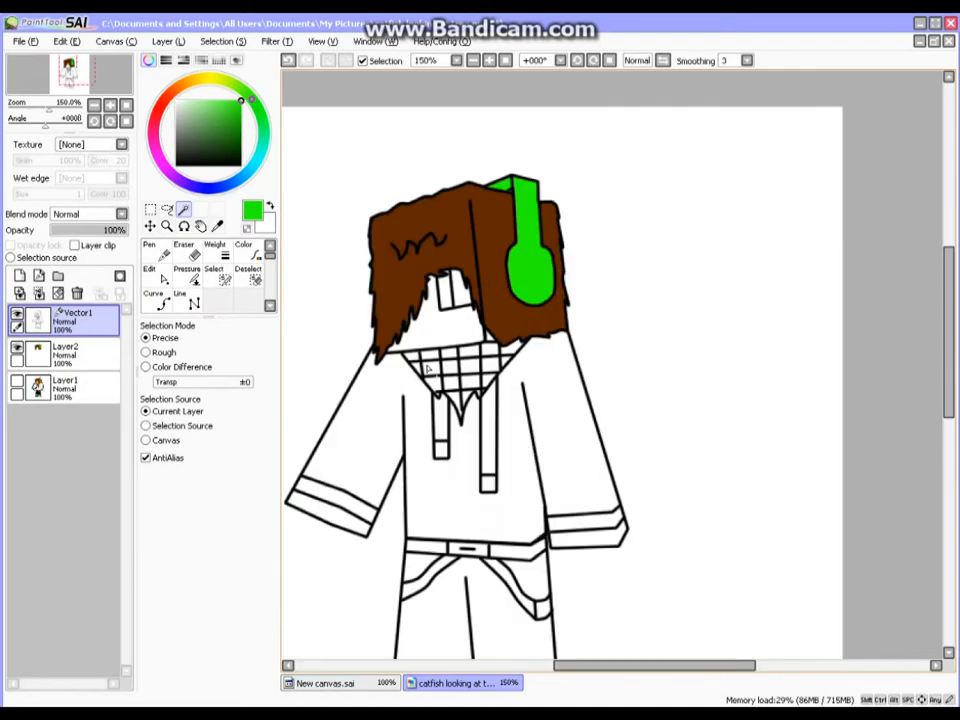
click(465, 322)
scroll(467, 321, up, 1)
scroll(419, 190, up, 4)
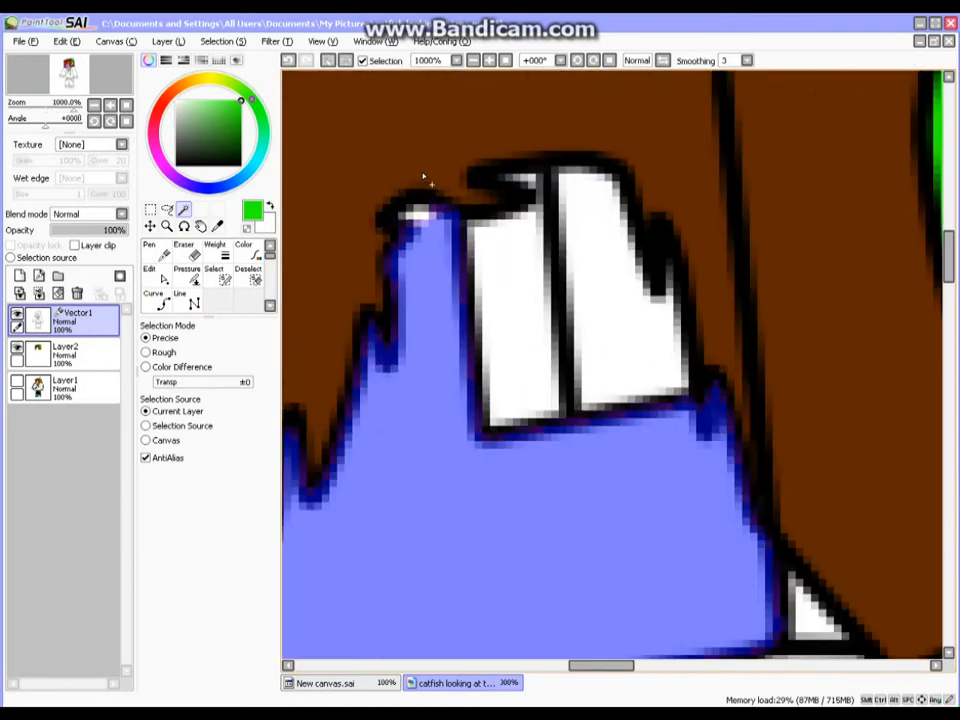
scroll(375, 245, down, 6)
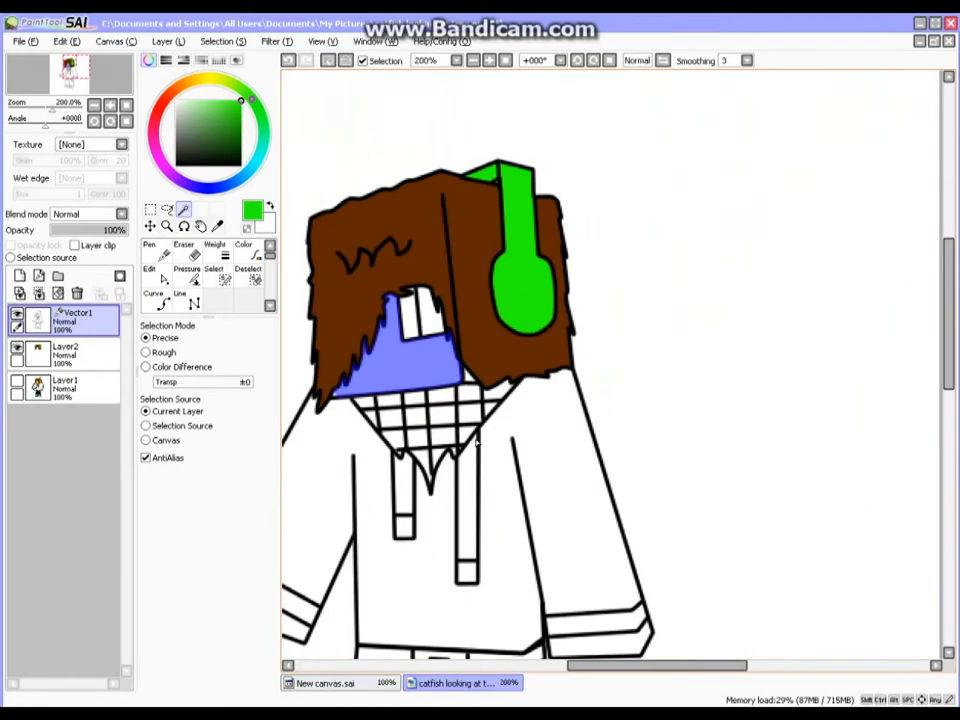
- Add the small corner beneath the side hair to the face selection and check the selection's opposite tip
scroll(494, 363, up, 3)
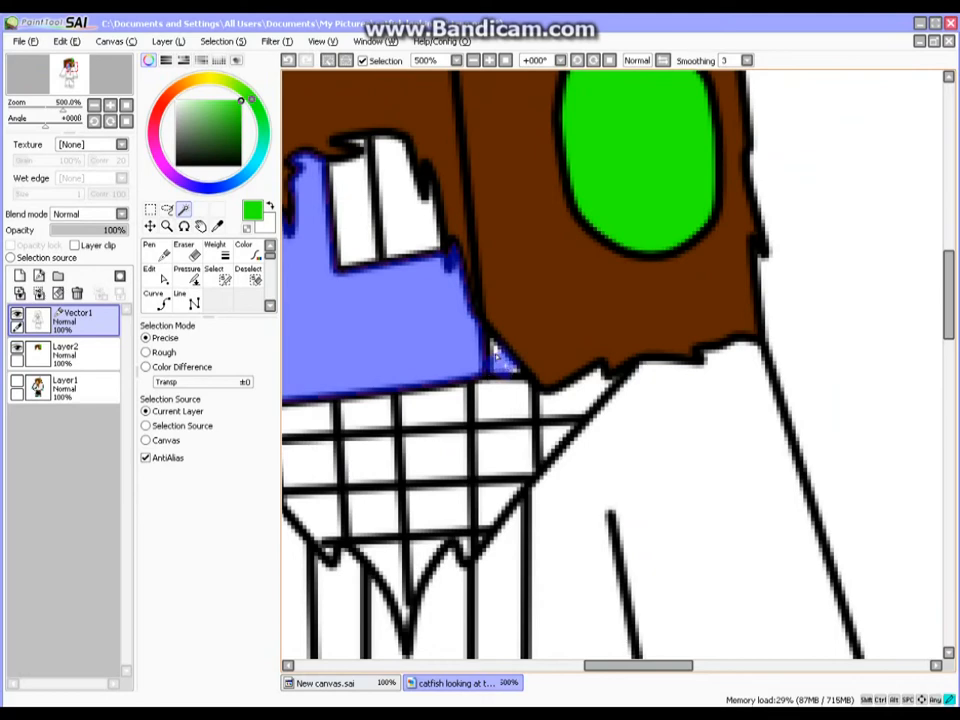
scroll(490, 346, up, 4)
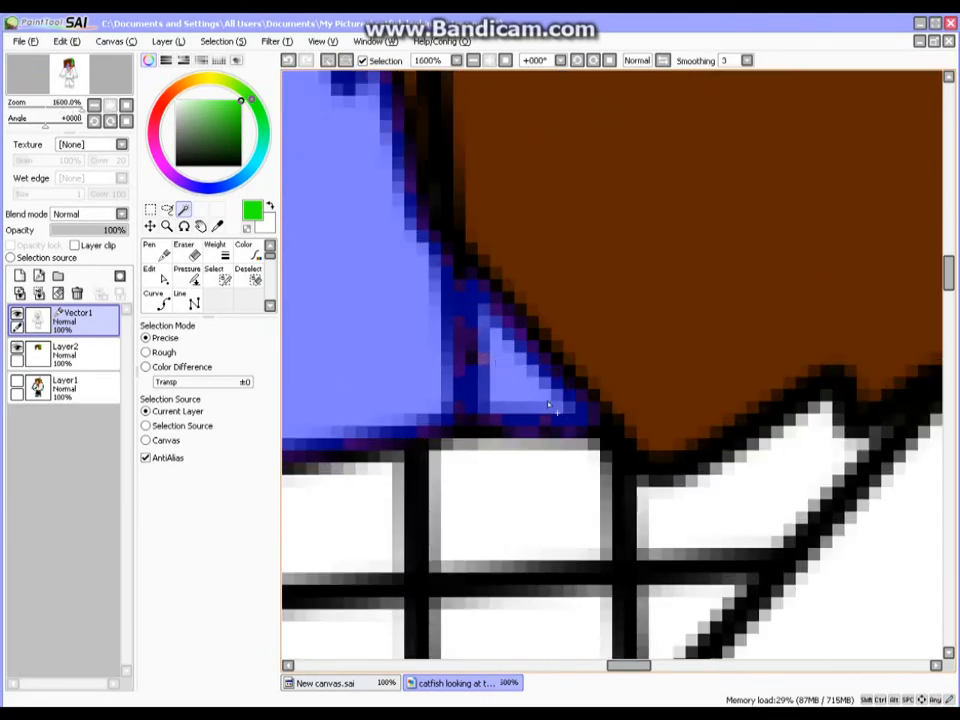
drag(632, 667, 556, 667)
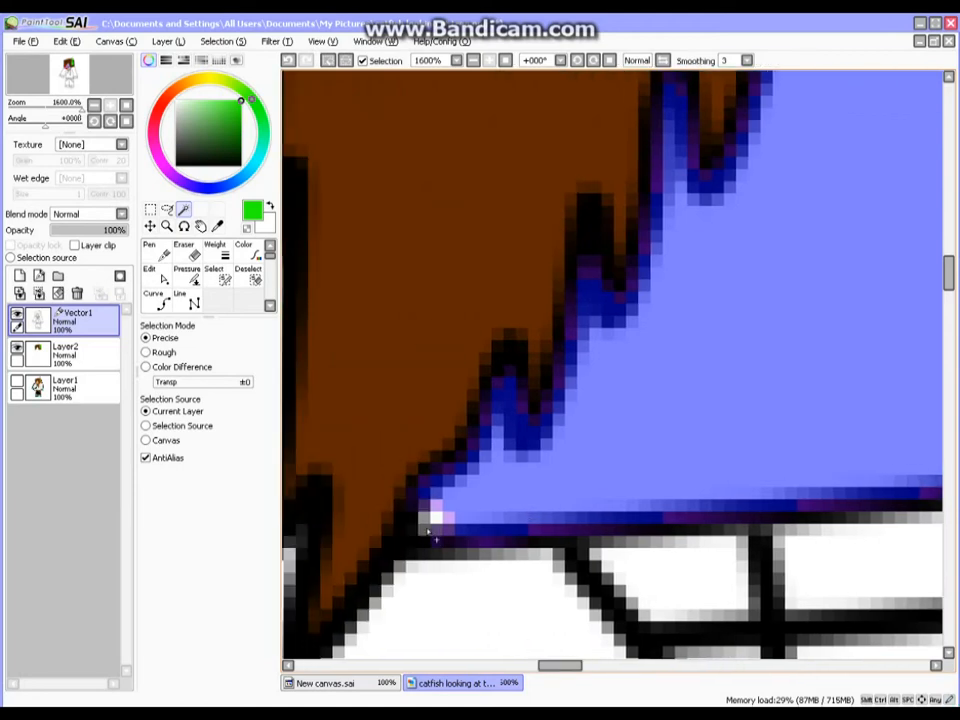
scroll(435, 520, down, 5)
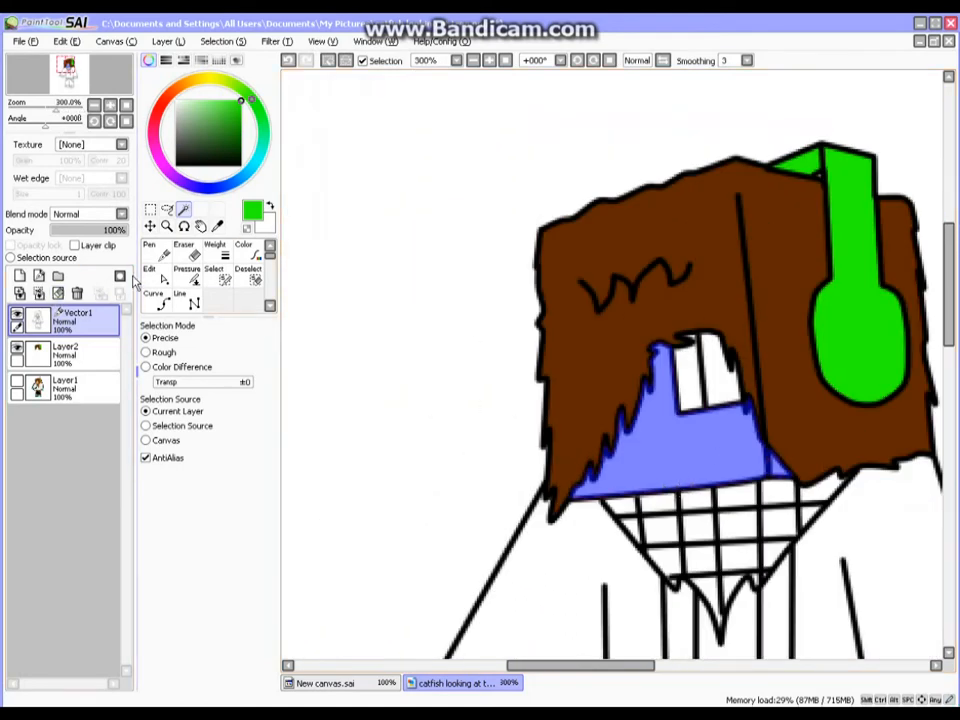
- Sample the light orange skin colour from the Layer1 reference, hide the reference, and make Layer2 active
click(16, 385)
click(155, 273)
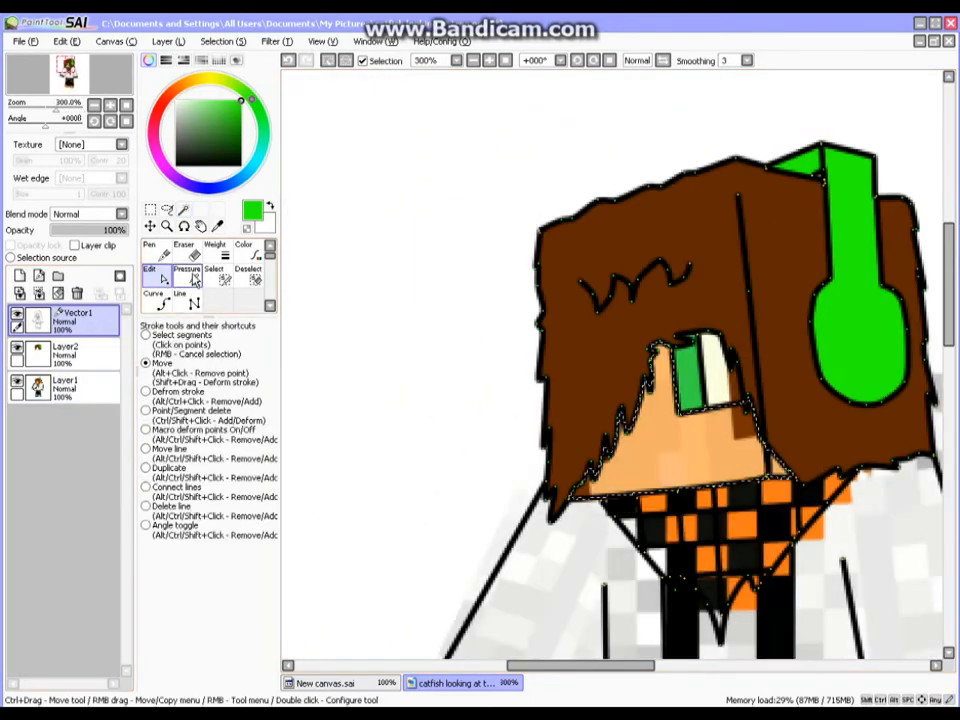
click(36, 360)
alt+click(665, 430)
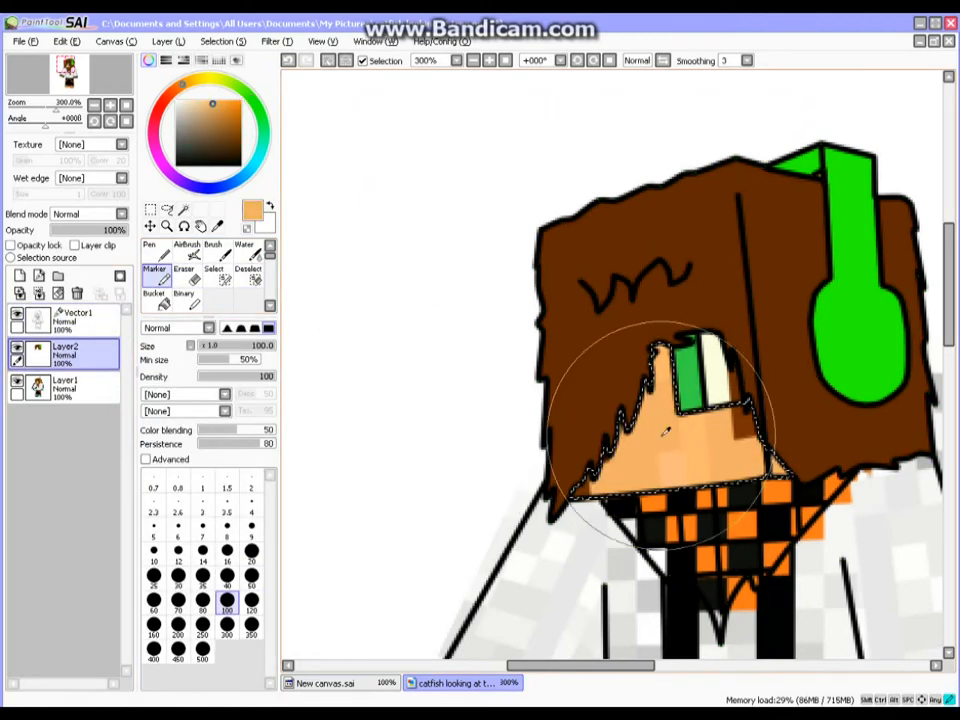
click(75, 318)
click(16, 385)
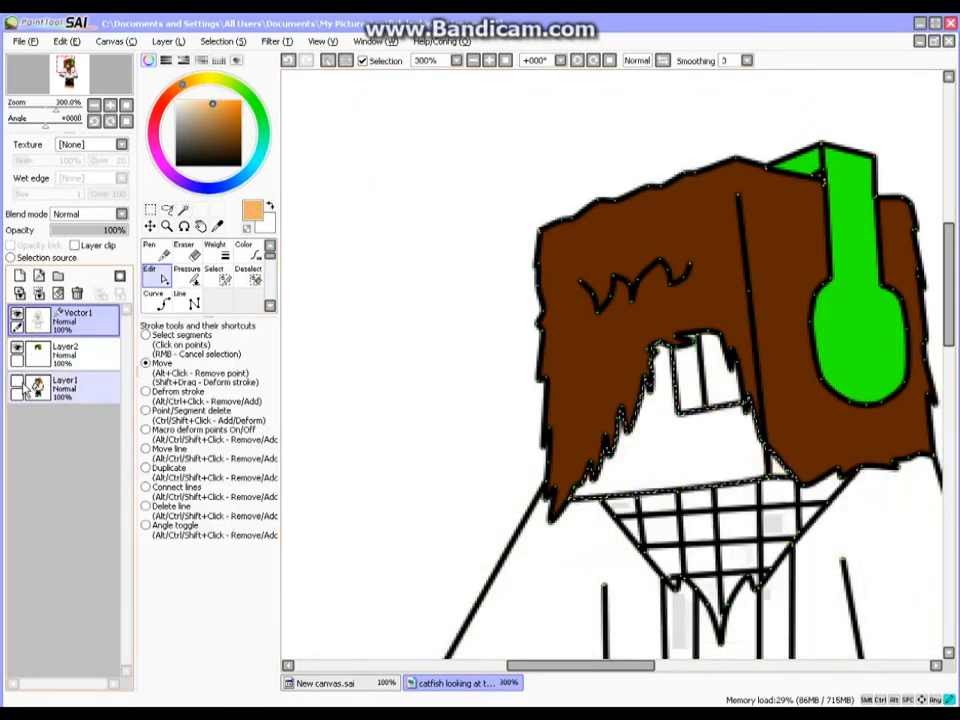
click(65, 352)
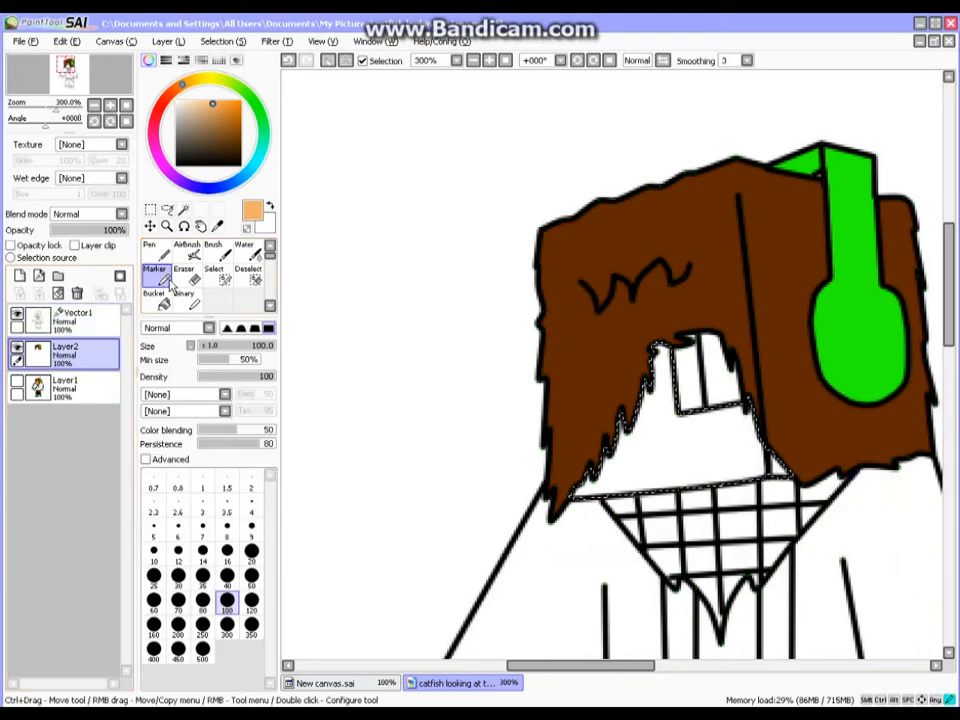
- Paint the selected face light orange on Layer2 with the Marker and clear the selection
mouse_move(560, 410)
mouse_down()
mouse_move(602, 418)
mouse_move(640, 405)
mouse_up()
click(258, 280)
mouse_move(672, 362)
mouse_down()
mouse_move(684, 394)
mouse_move(654, 433)
mouse_move(785, 475)
mouse_up()
- Select the iris, including its small upper part below the hair, on the linework layer with the Magic Wand
scroll(877, 577, down, 7)
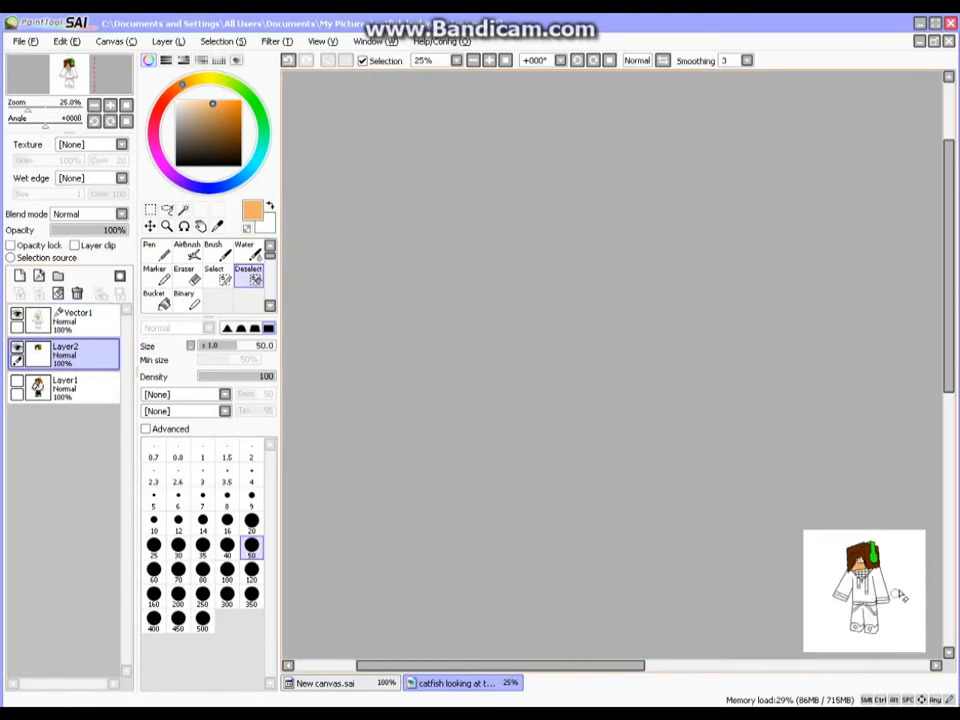
drag(951, 308, 951, 367)
drag(642, 666, 716, 666)
scroll(752, 431, up, 2)
scroll(752, 432, up, 2)
drag(949, 330, 949, 387)
scroll(594, 300, up, 3)
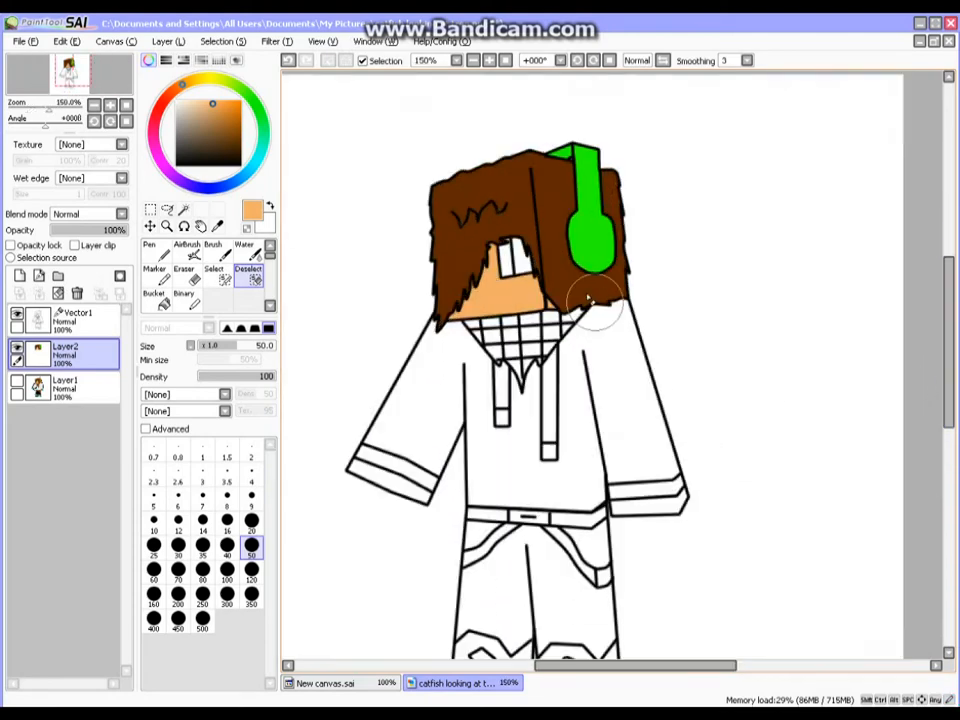
click(70, 318)
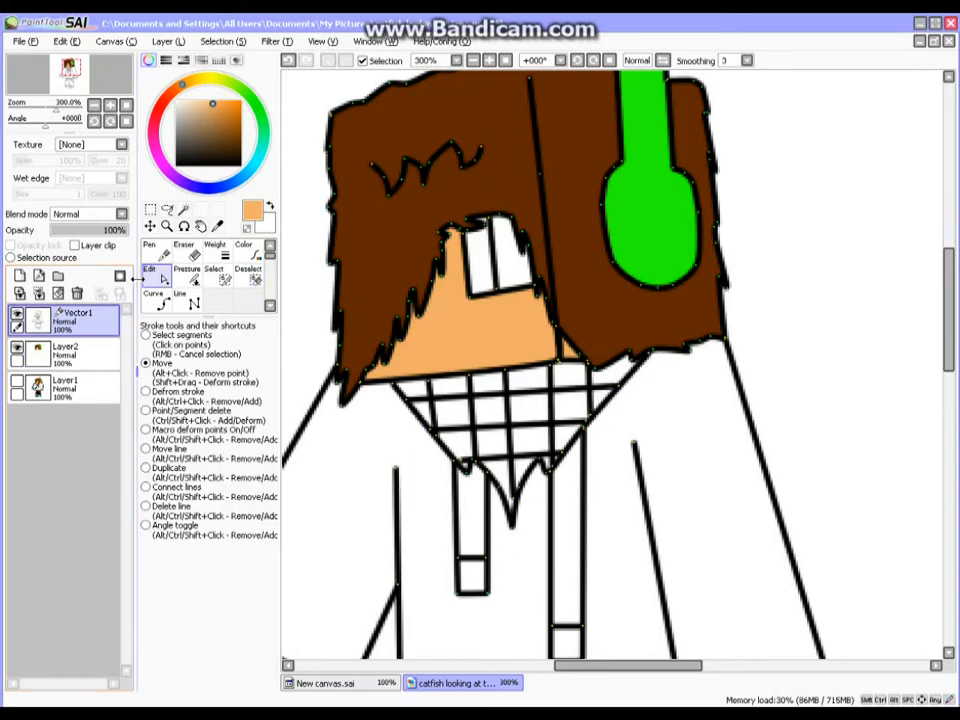
click(185, 210)
scroll(485, 248, up, 3)
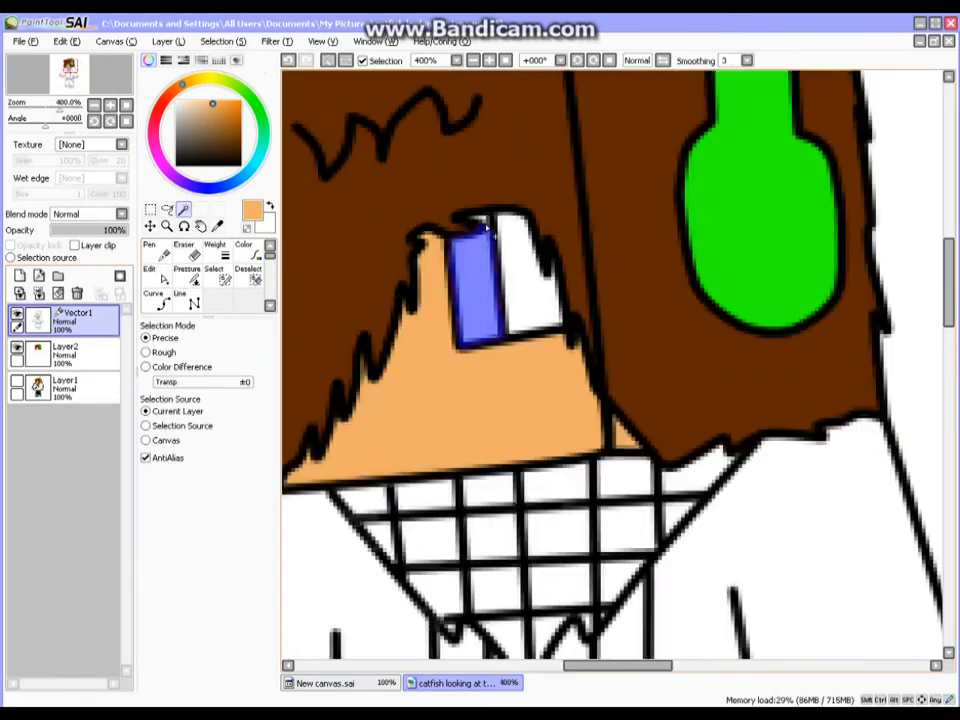
scroll(485, 248, down, 5)
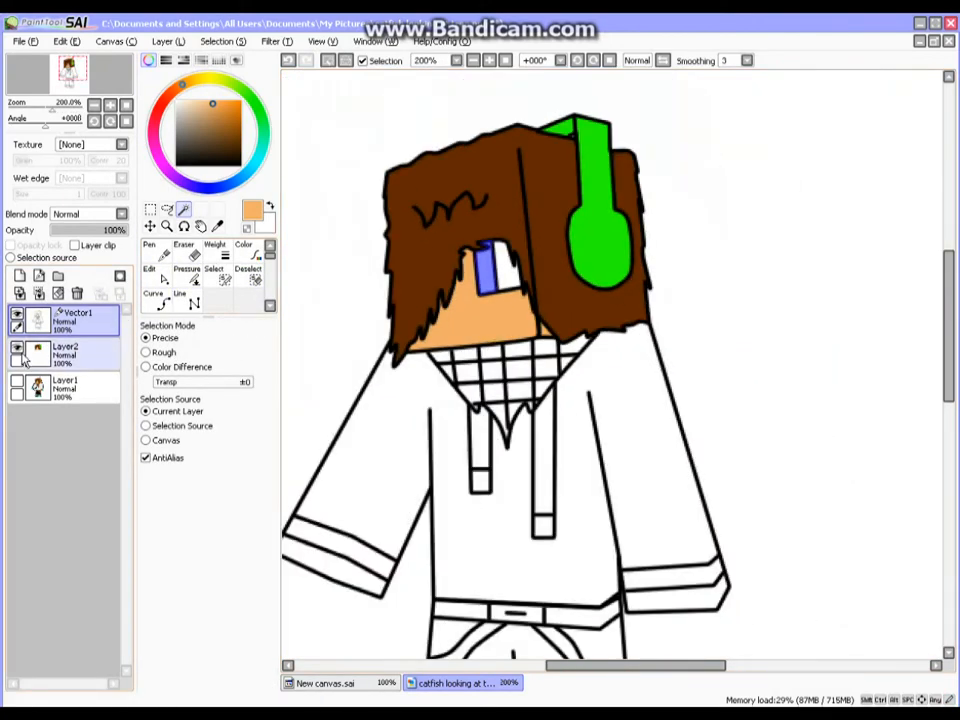
- Show the Layer1 reference, sample the green of the eye as the drawing colour, and make Layer2 active
click(32, 380)
click(16, 382)
click(158, 279)
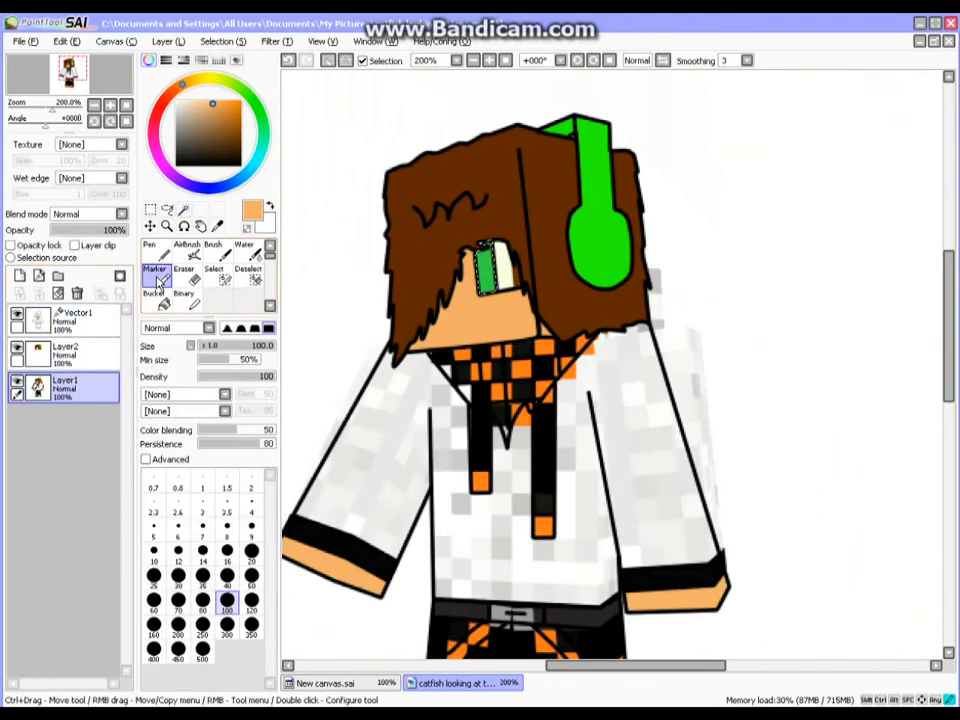
right_click(486, 269)
click(104, 352)
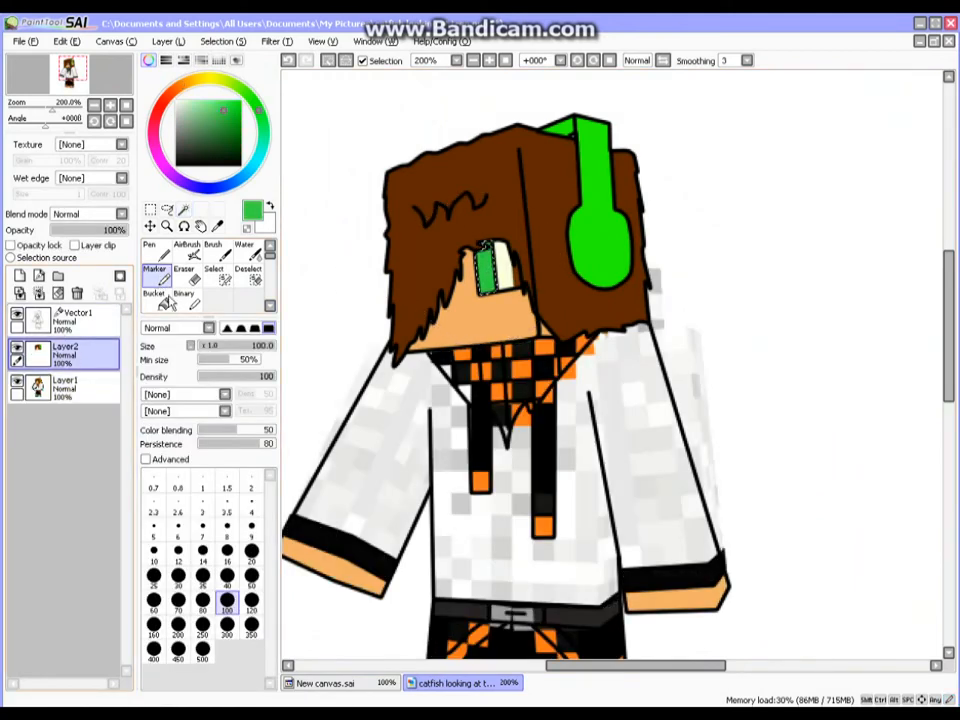
- Paint the iris green on Layer2, clear its selection, and hide the Layer1 reference
click(248, 275)
drag(478, 265, 491, 306)
click(16, 382)
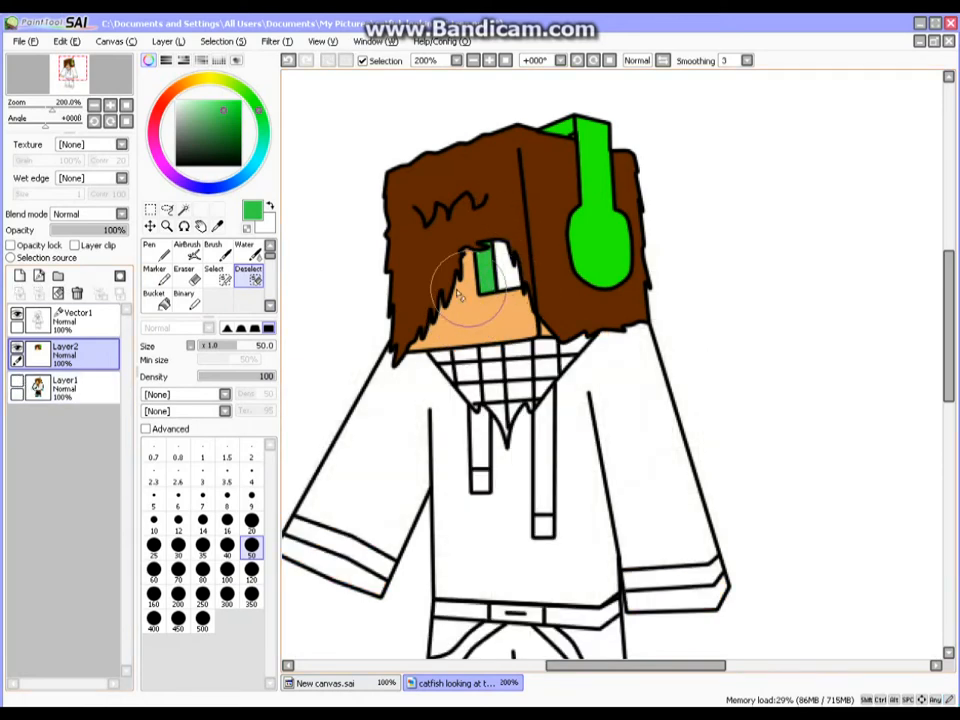
- Select the white of the eye on the linework layer with the Magic Wand
scroll(535, 285, down, 3)
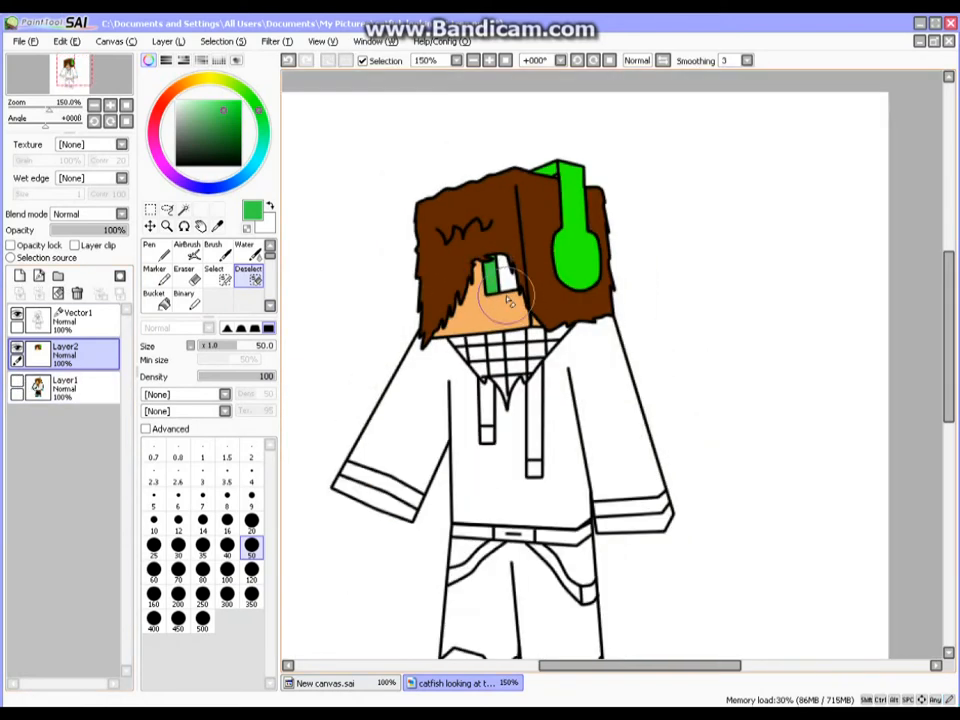
scroll(503, 300, up, 4)
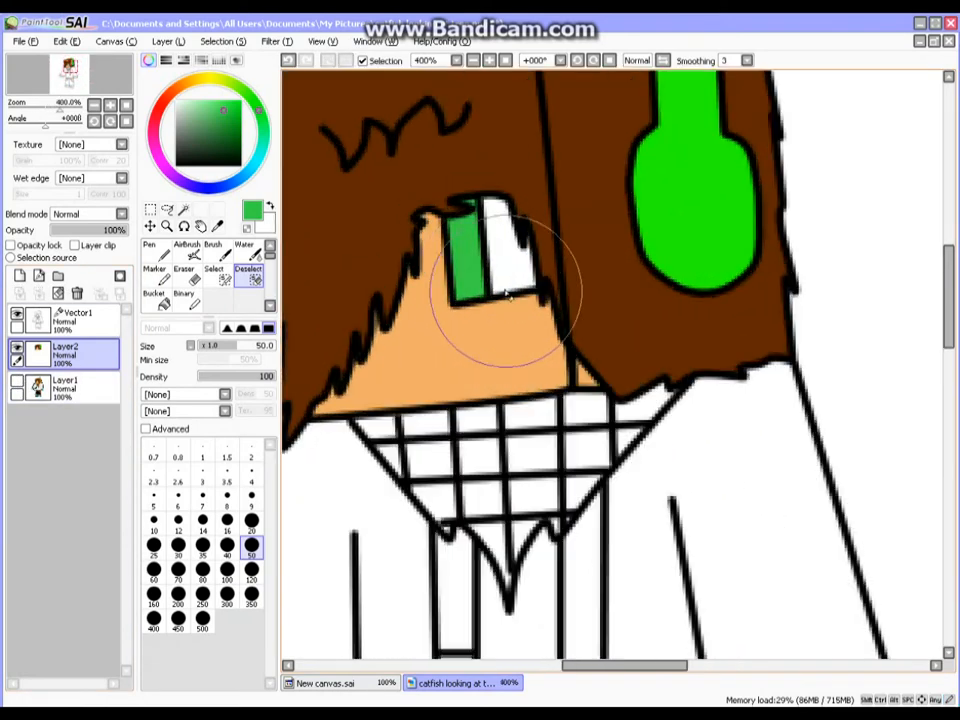
click(48, 320)
click(184, 211)
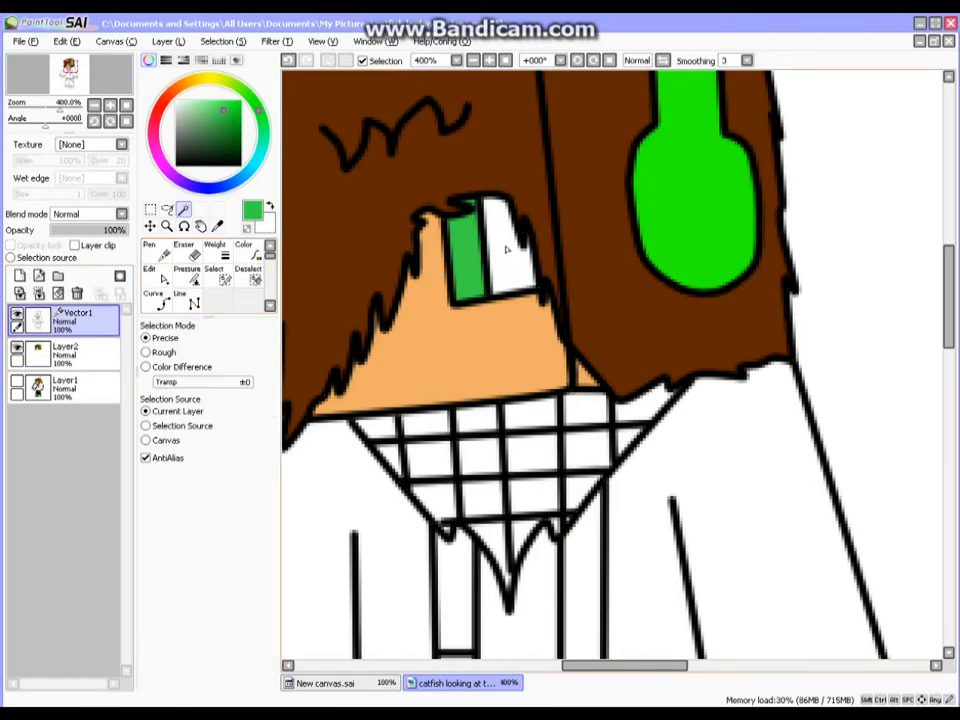
- Add the hoodie's body and both sleeves to the selection and check its edges around the collar and hair
scroll(507, 249, down, 4)
click(590, 470)
scroll(557, 454, up, 4)
scroll(423, 268, up, 3)
scroll(424, 266, up, 1)
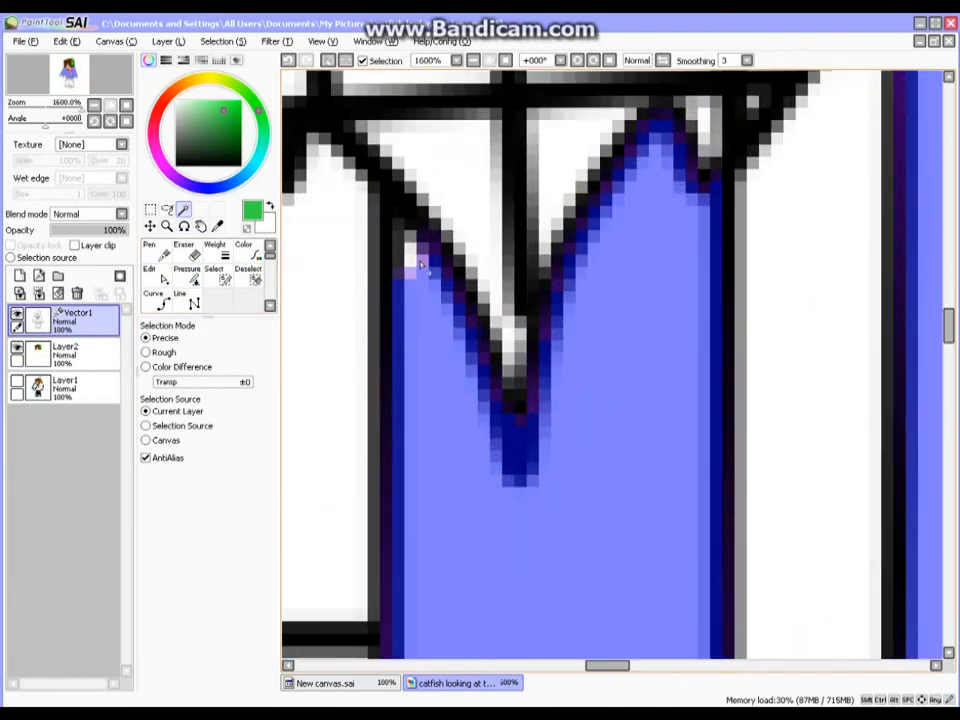
scroll(412, 275, down, 6)
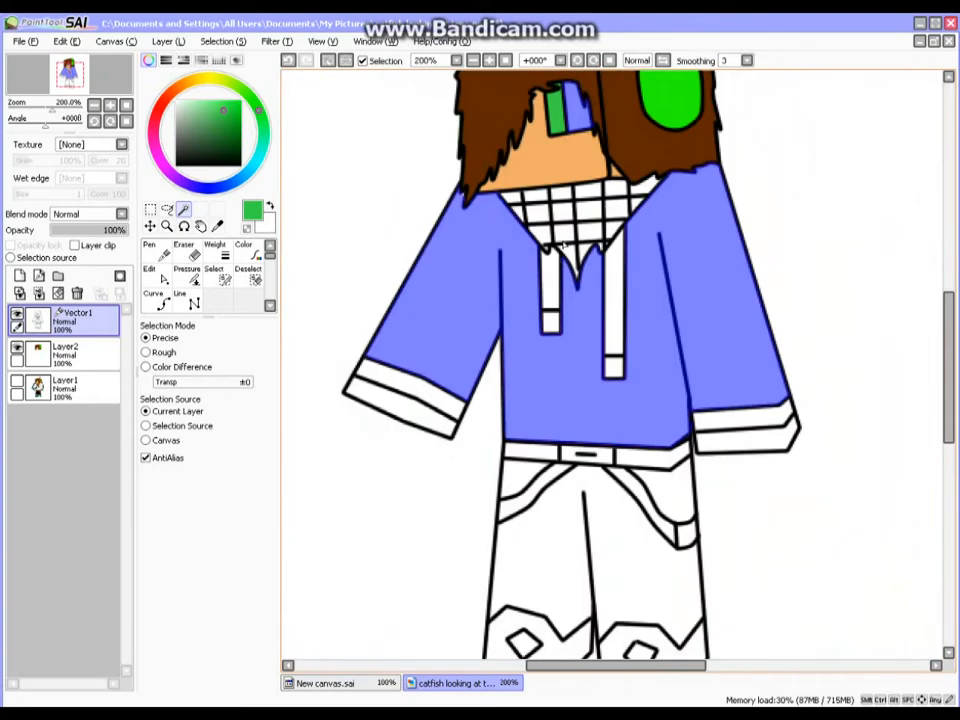
scroll(466, 222, up, 4)
scroll(472, 212, down, 7)
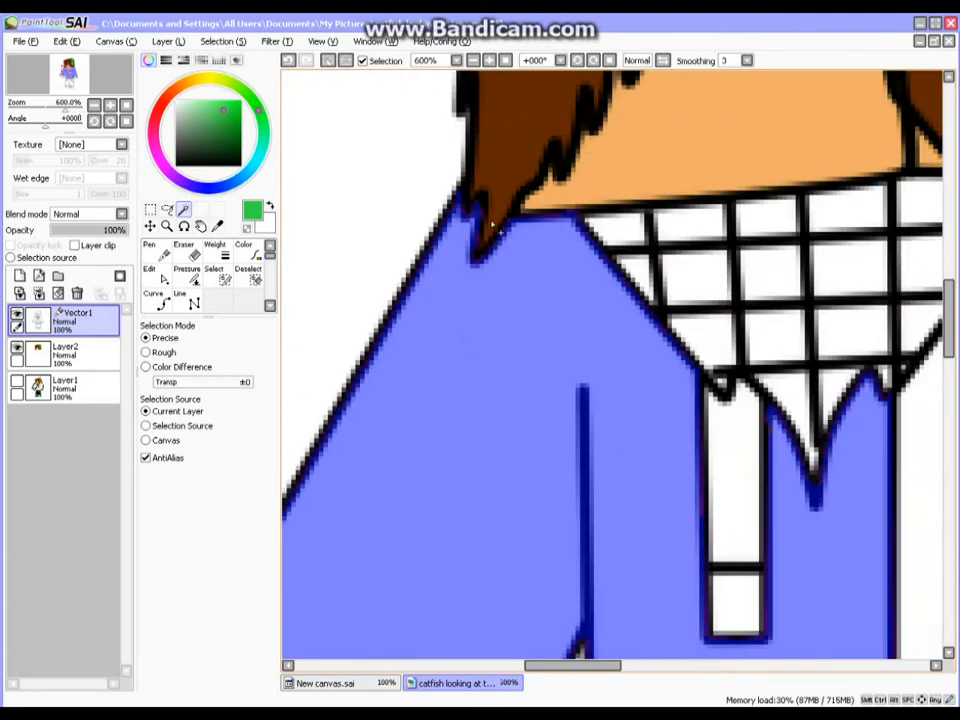
drag(622, 667, 711, 666)
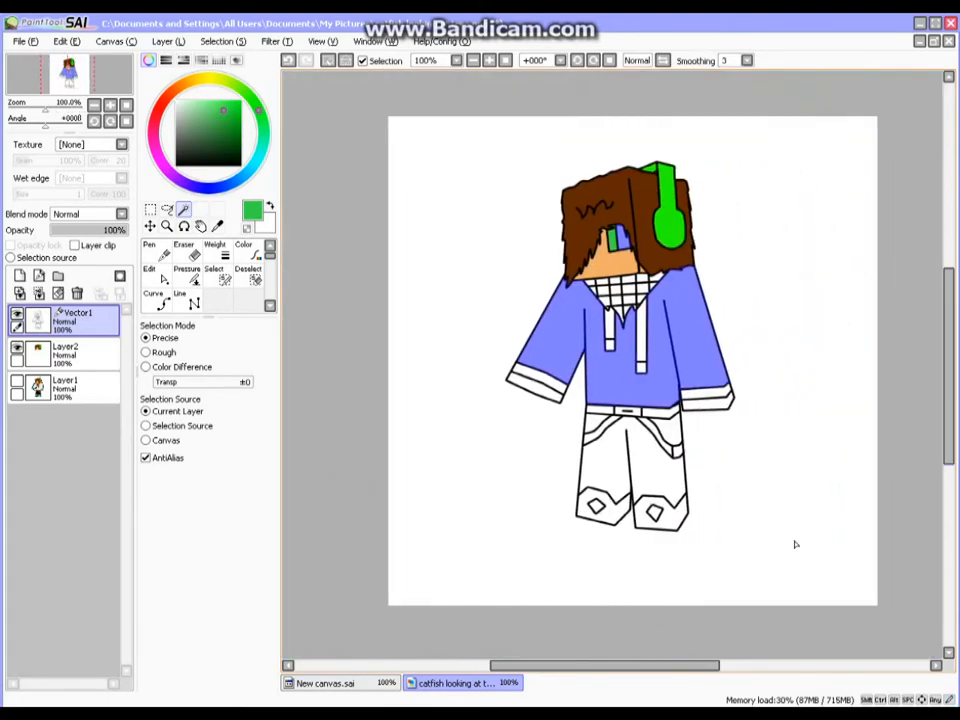
- Show the Layer1 reference and add the diamond shapes on both shoes to the selection
click(16, 386)
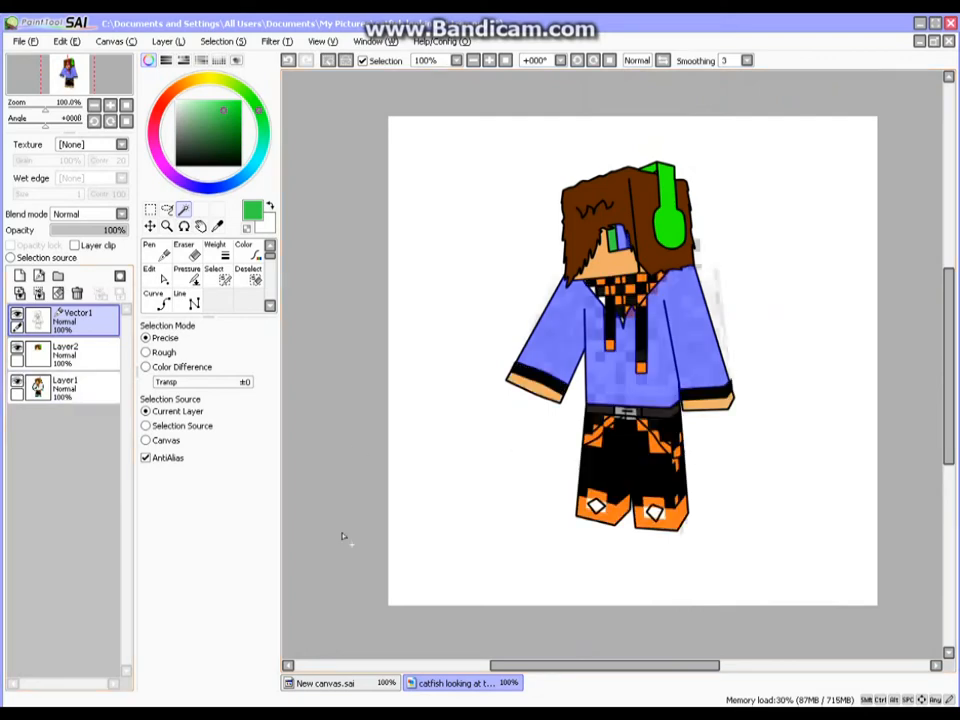
scroll(619, 530, up, 4)
click(800, 408)
drag(592, 665, 675, 666)
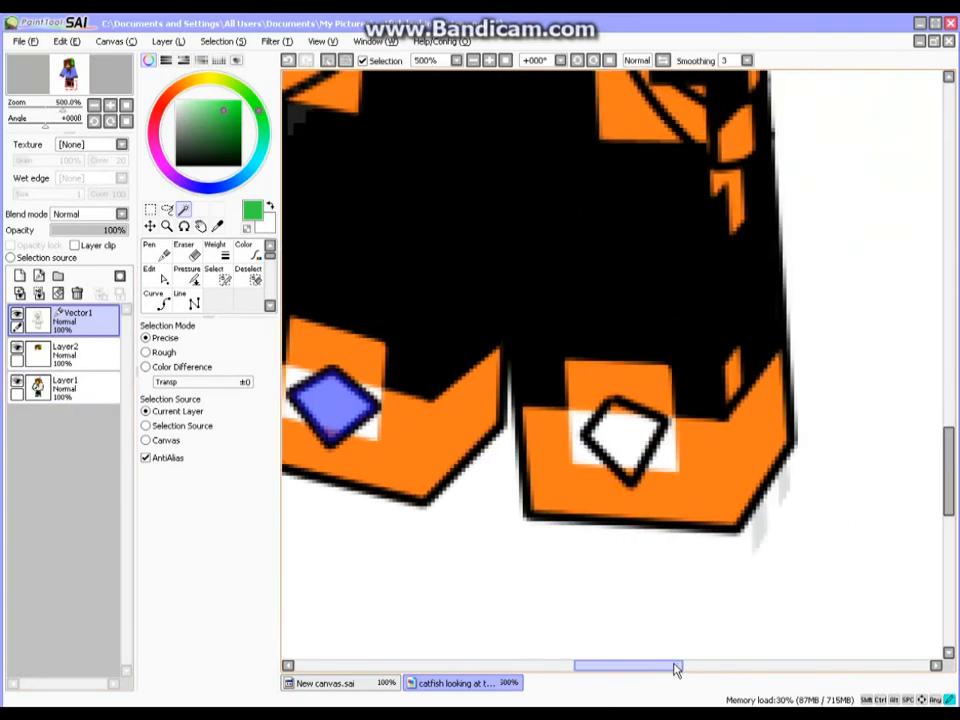
scroll(610, 445, down, 1)
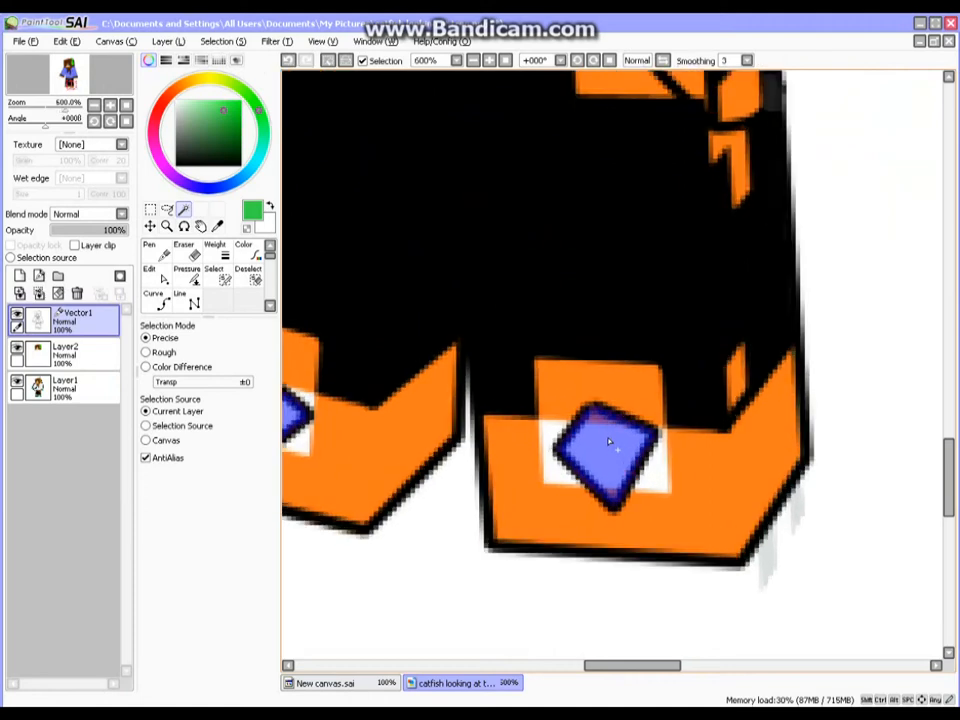
- Activate the Marker on Layer2 and choose white as the drawing colour
click(65, 350)
click(155, 272)
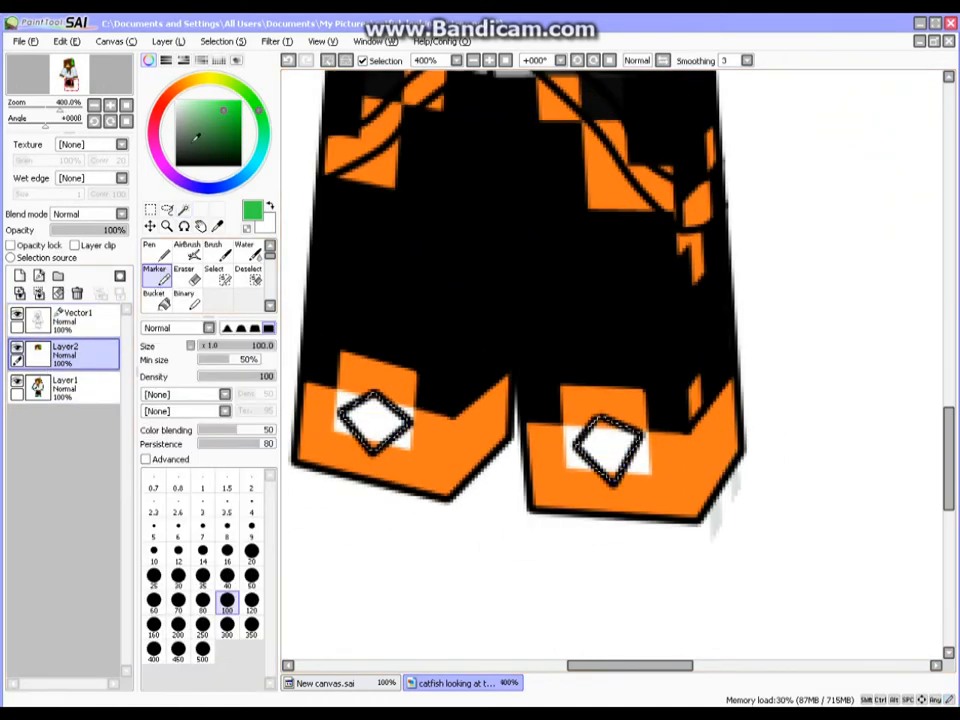
scroll(460, 457, down, 4)
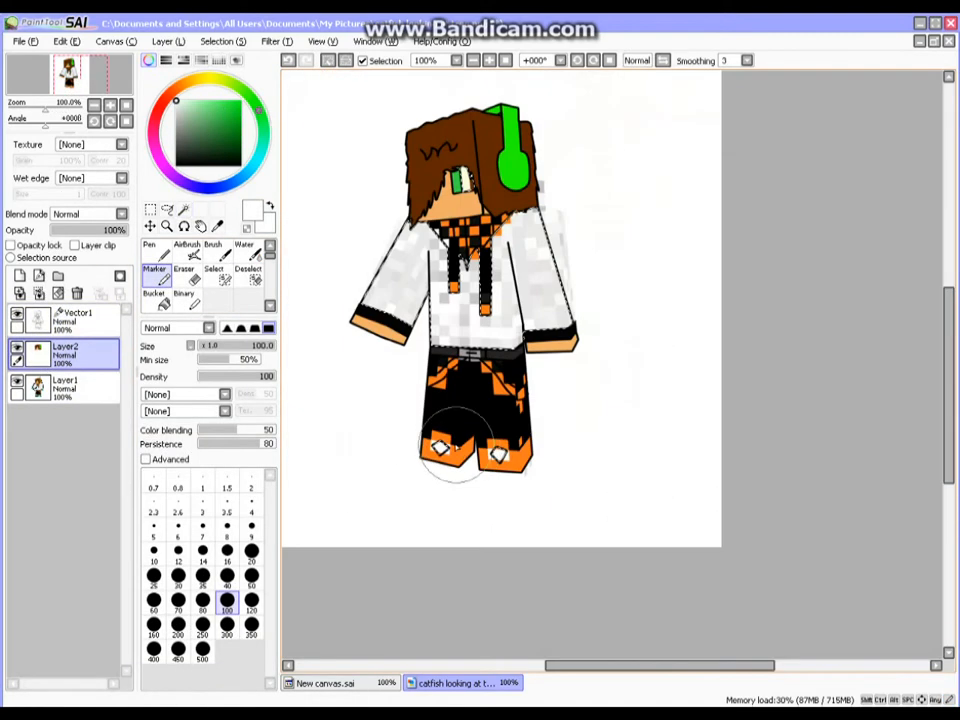
click(191, 140)
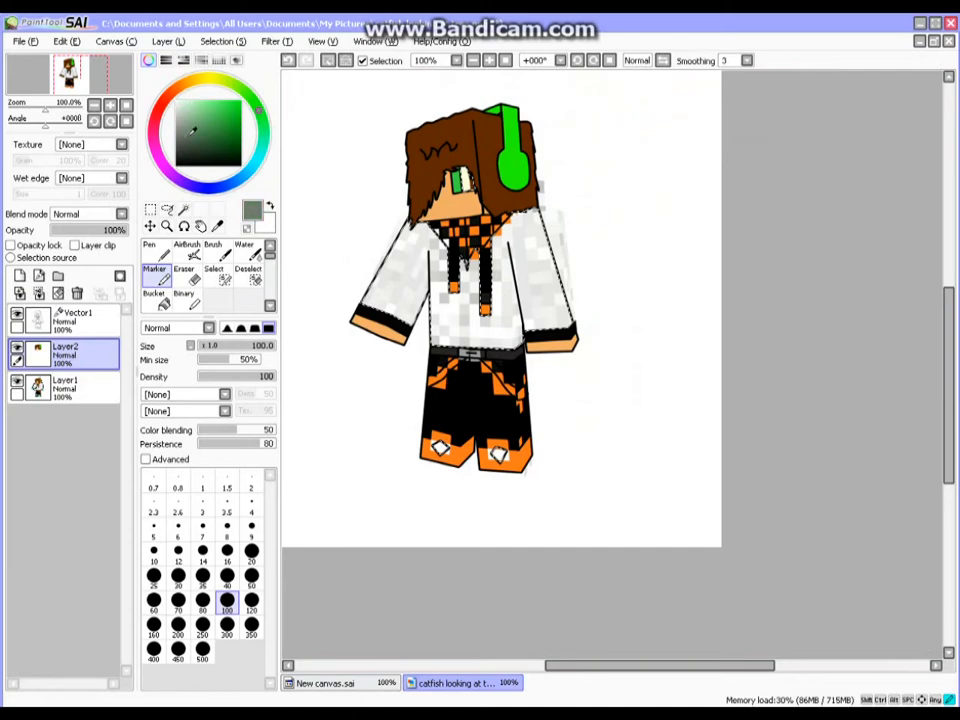
mouse_move(157, 97)
mouse_down()
mouse_move(150, 108)
mouse_move(170, 85)
mouse_move(160, 58)
mouse_up()
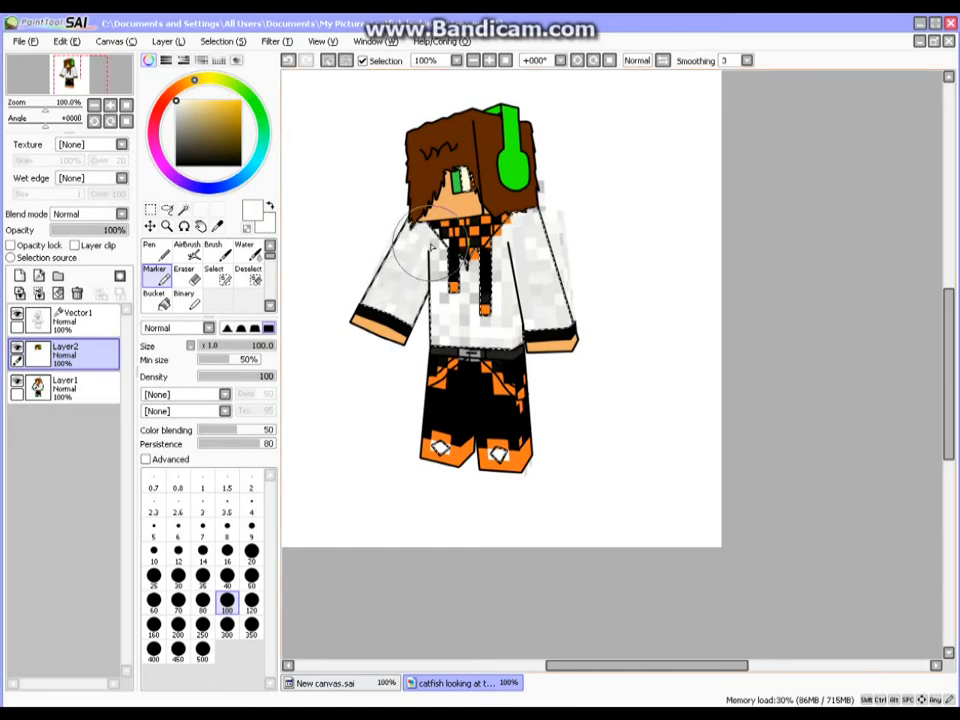
- Paint the selected hoodie and white of the eye white on Layer2, and deselect the hoodie area
scroll(428, 244, up, 2)
mouse_move(417, 219)
mouse_down()
mouse_move(338, 347)
mouse_move(433, 225)
mouse_move(346, 404)
mouse_move(363, 420)
mouse_move(453, 396)
mouse_move(593, 396)
mouse_move(598, 343)
mouse_move(557, 60)
mouse_up()
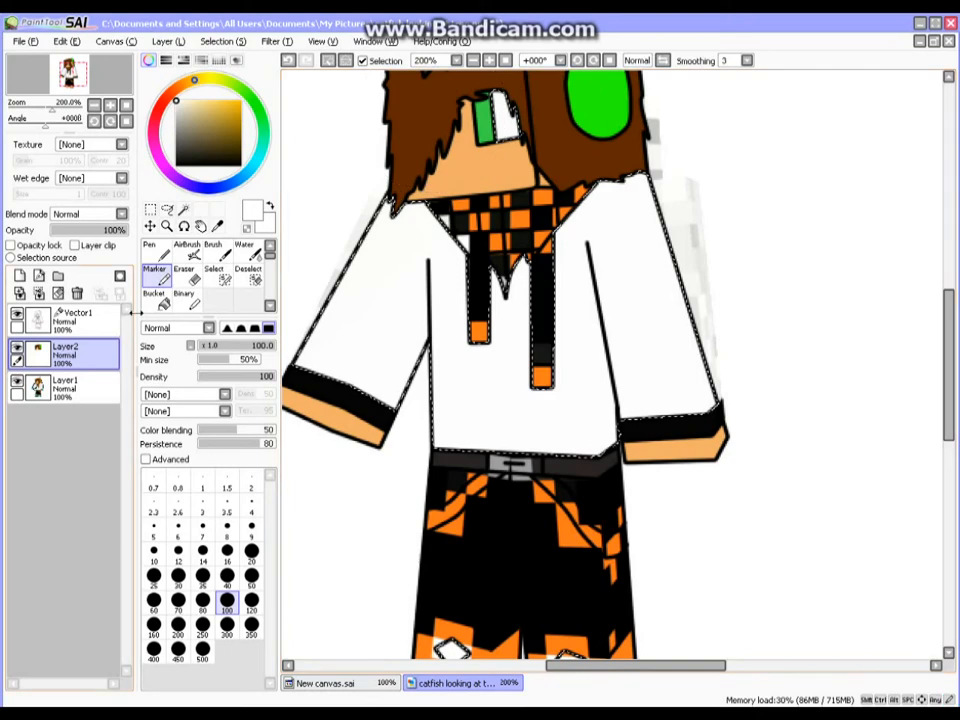
click(250, 279)
mouse_move(443, 226)
mouse_down()
mouse_move(407, 262)
mouse_move(508, 182)
mouse_move(712, 207)
mouse_move(765, 287)
mouse_move(768, 351)
mouse_up()
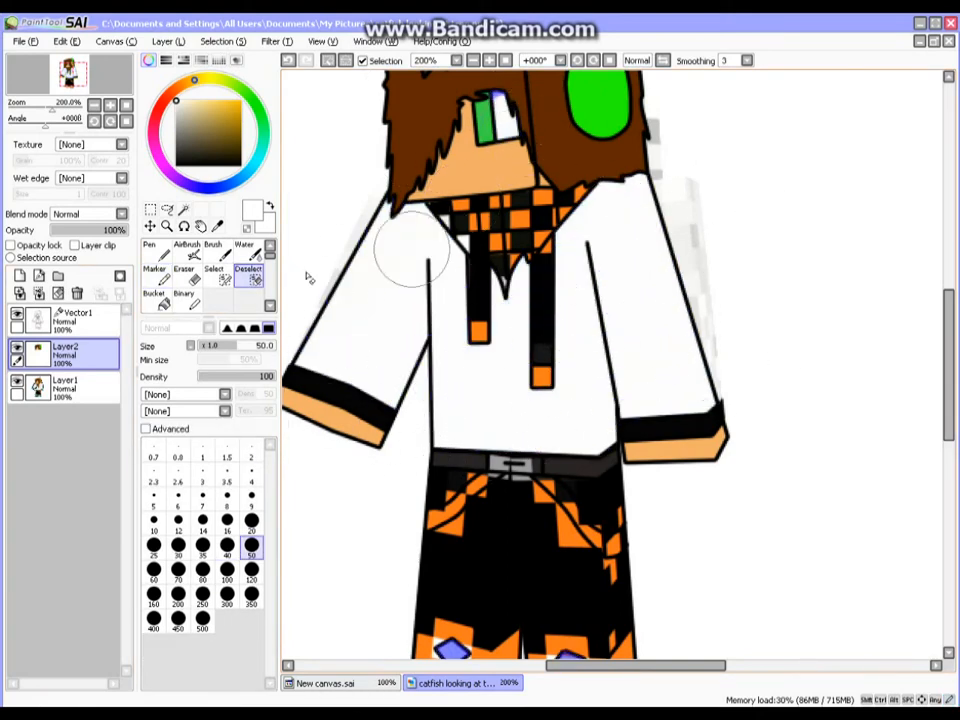
- Hide the Layer1 reference, paint the selected shoe diamonds white on Layer2 with the Marker, and deselect them
click(17, 387)
scroll(520, 257, down, 2)
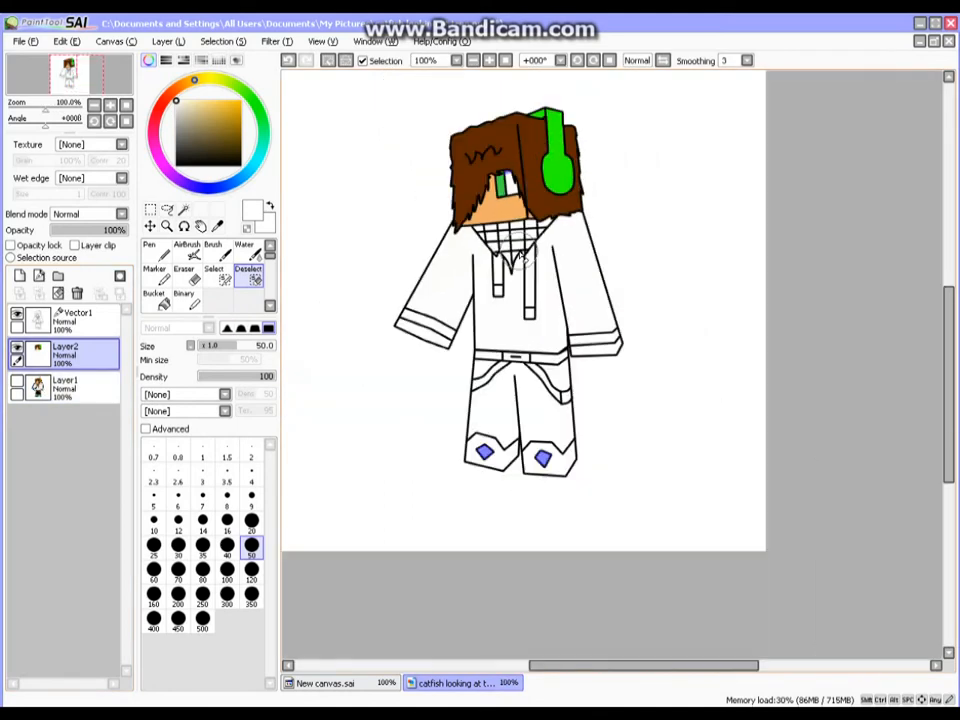
scroll(516, 181, up, 1)
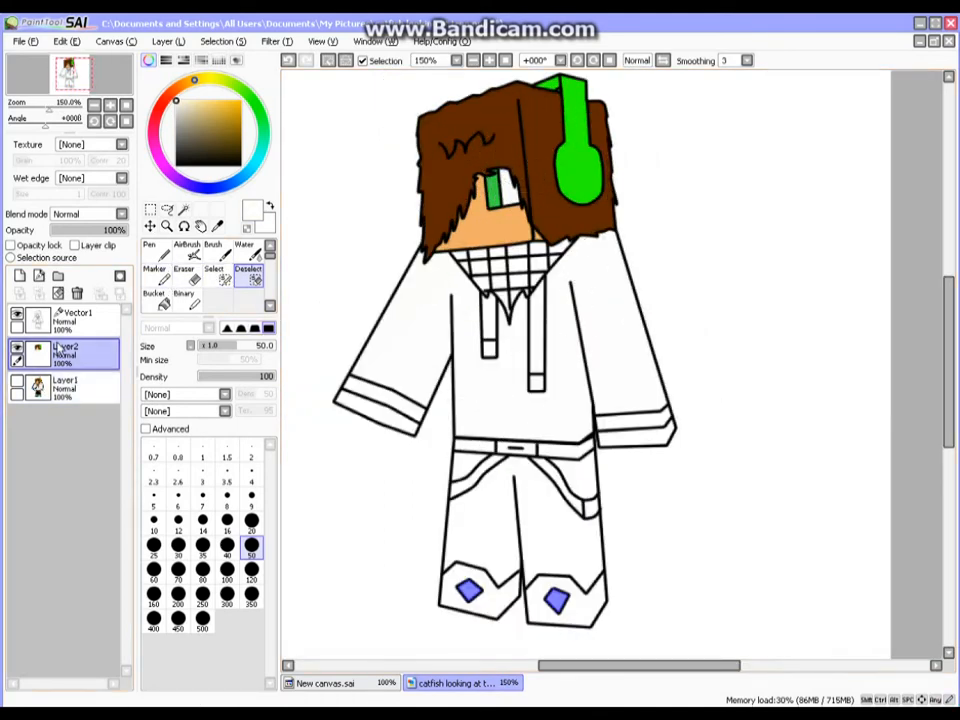
click(163, 279)
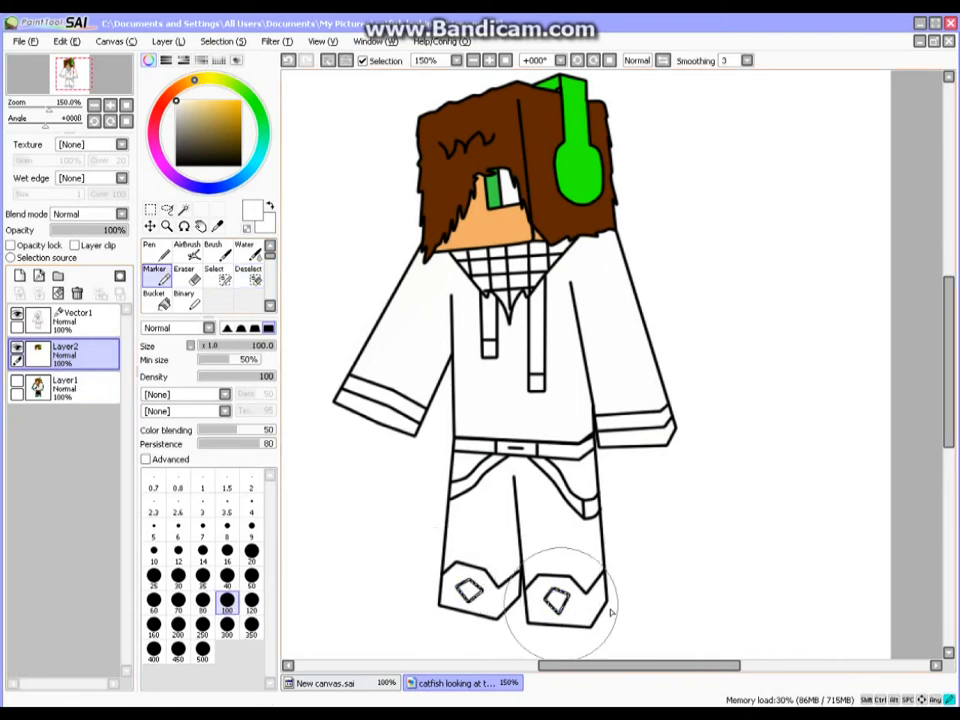
click(248, 278)
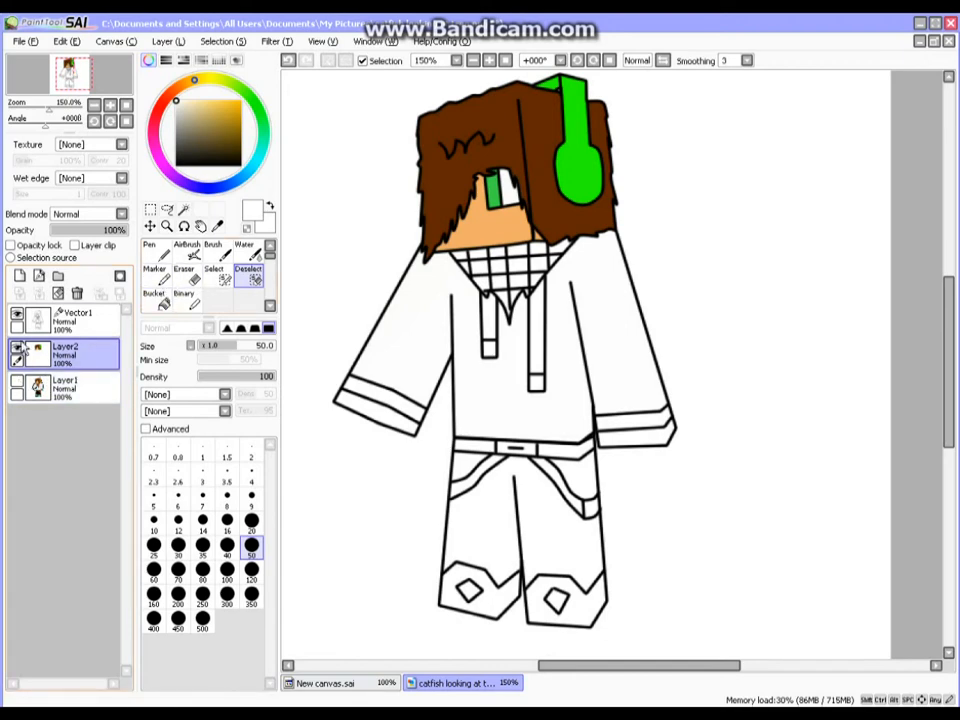
- Select alternating squares of the checkered scarf, including its lower tips, with the Magic Wand on the Vector1 linework
click(86, 322)
scroll(508, 250, up, 4)
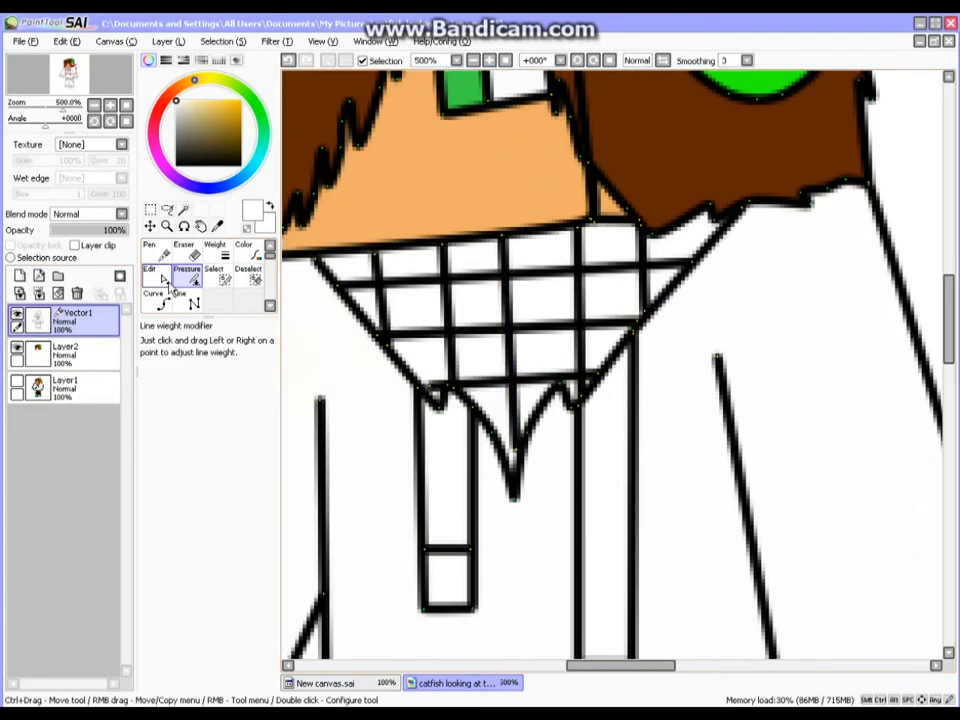
click(184, 211)
click(354, 272)
click(410, 300)
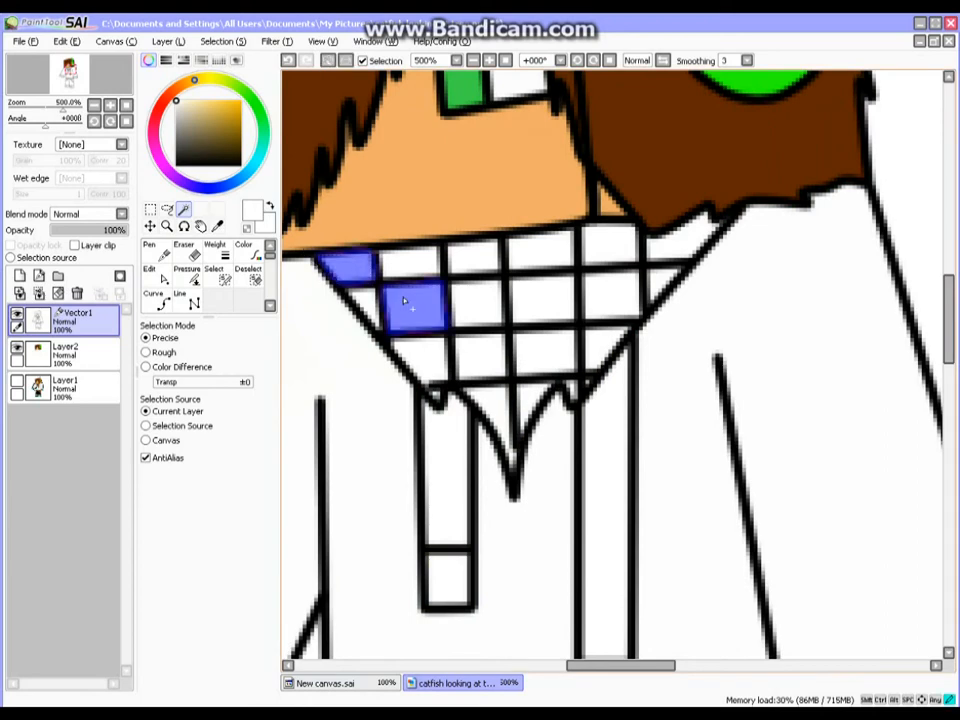
click(474, 257)
click(540, 296)
click(606, 247)
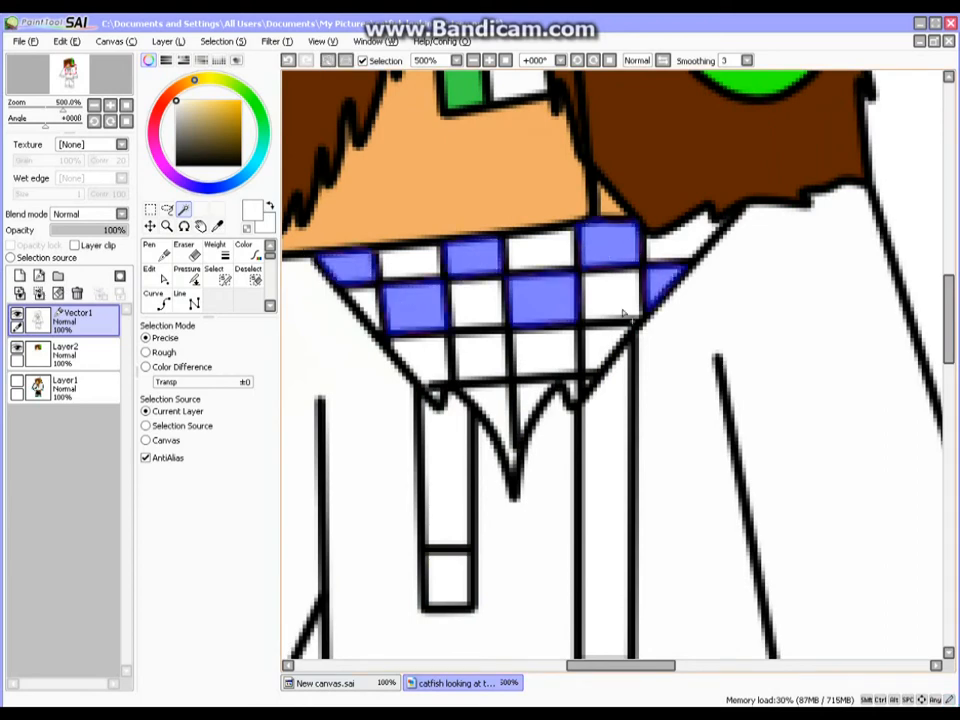
click(604, 343)
click(502, 351)
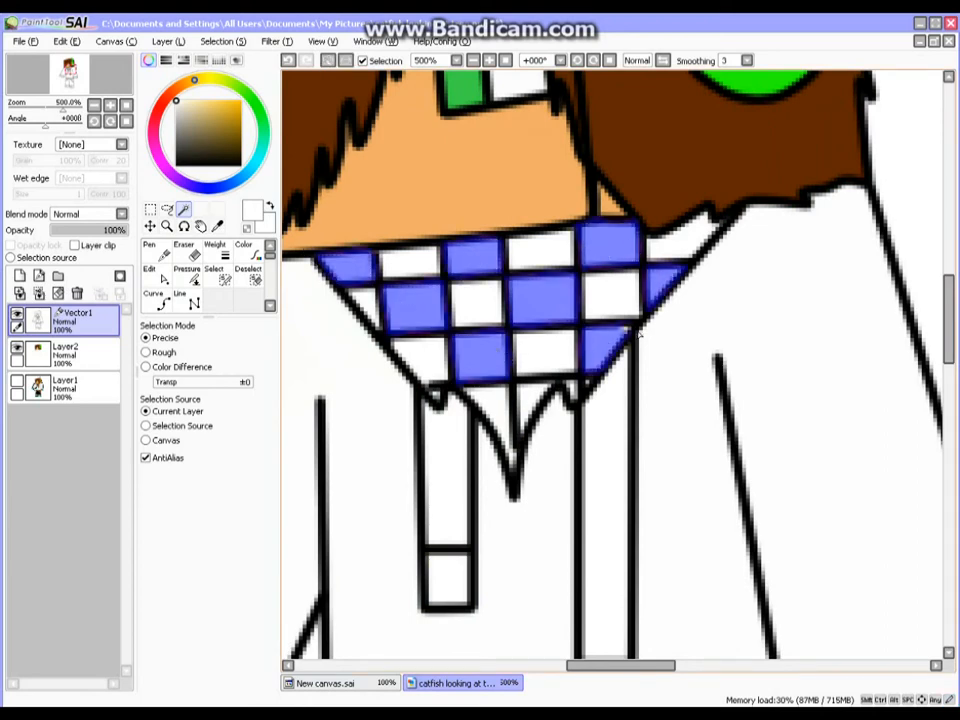
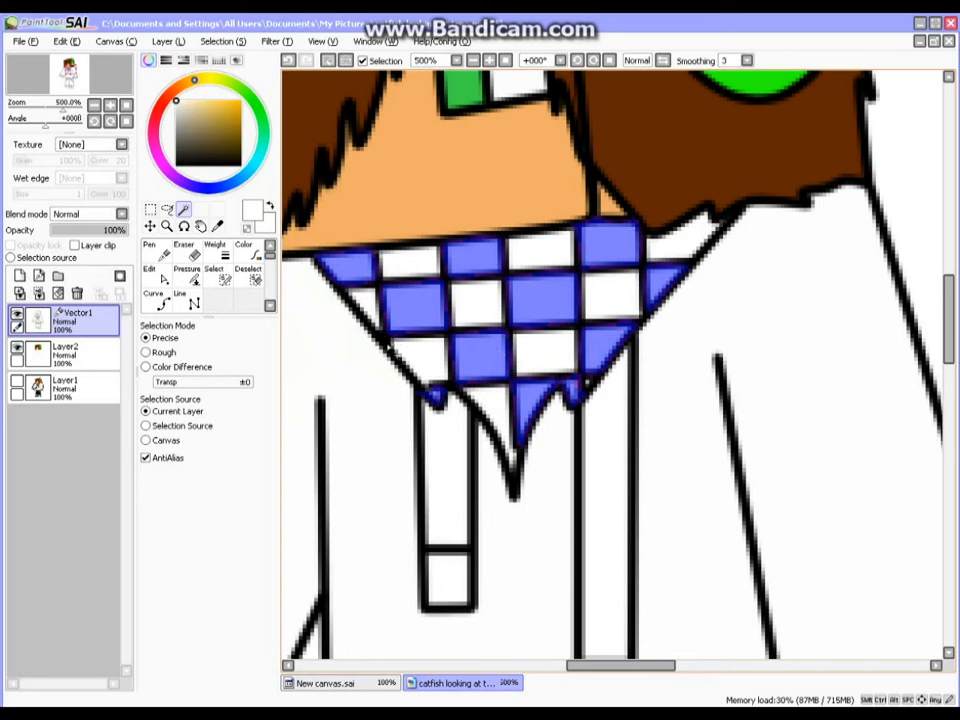
- Paint the selected scarf squares on Layer2 with the orange sampled from the Layer1 reference, and deselect them
click(65, 350)
click(171, 287)
click(17, 381)
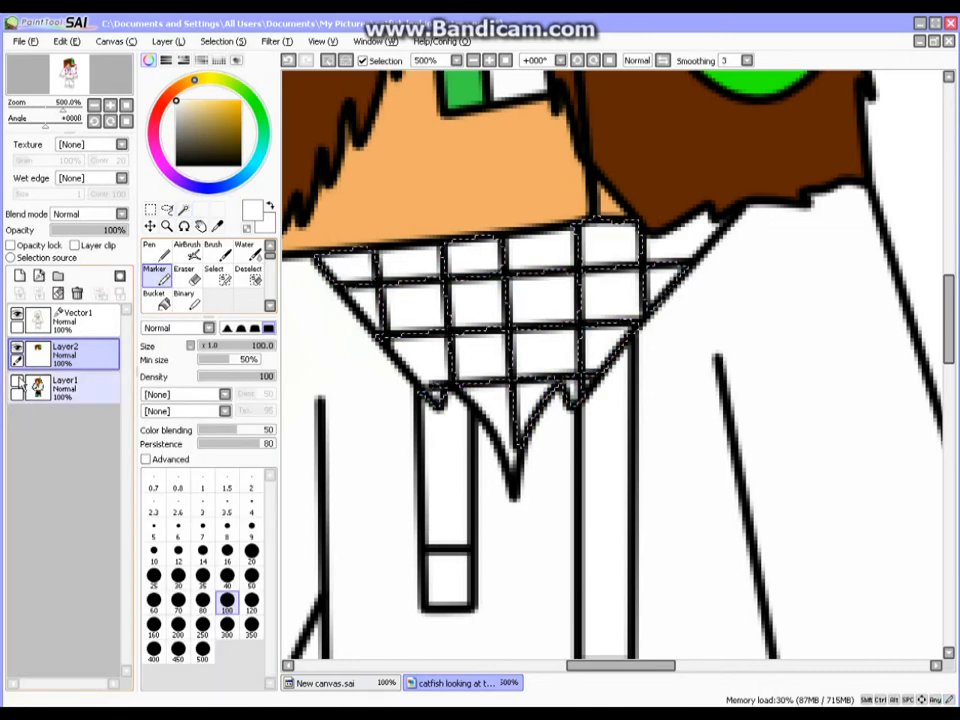
alt+click(491, 358)
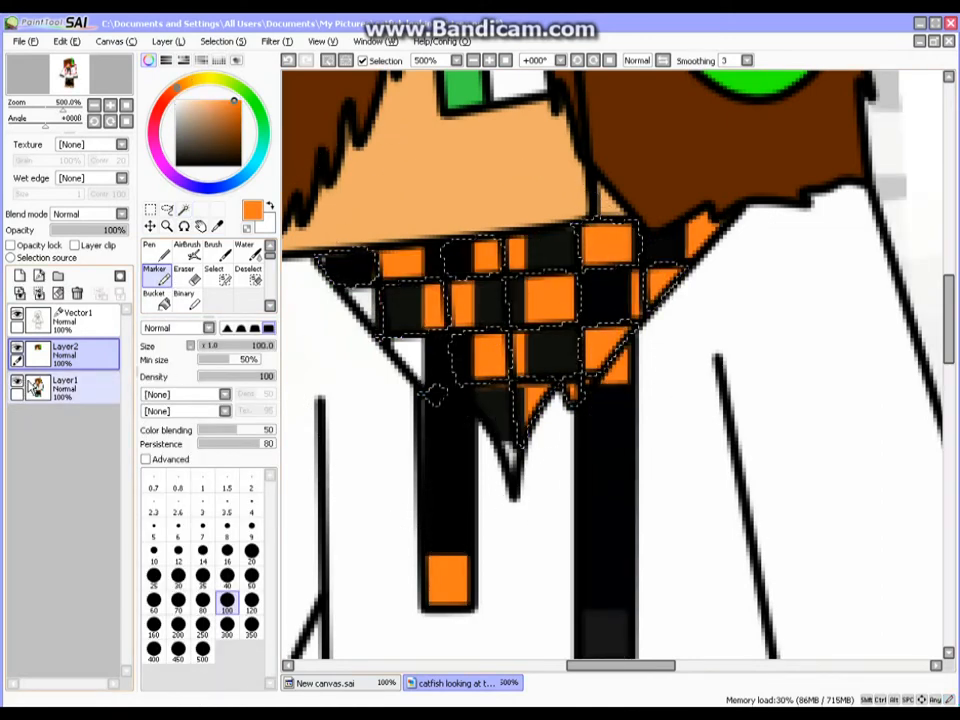
click(17, 381)
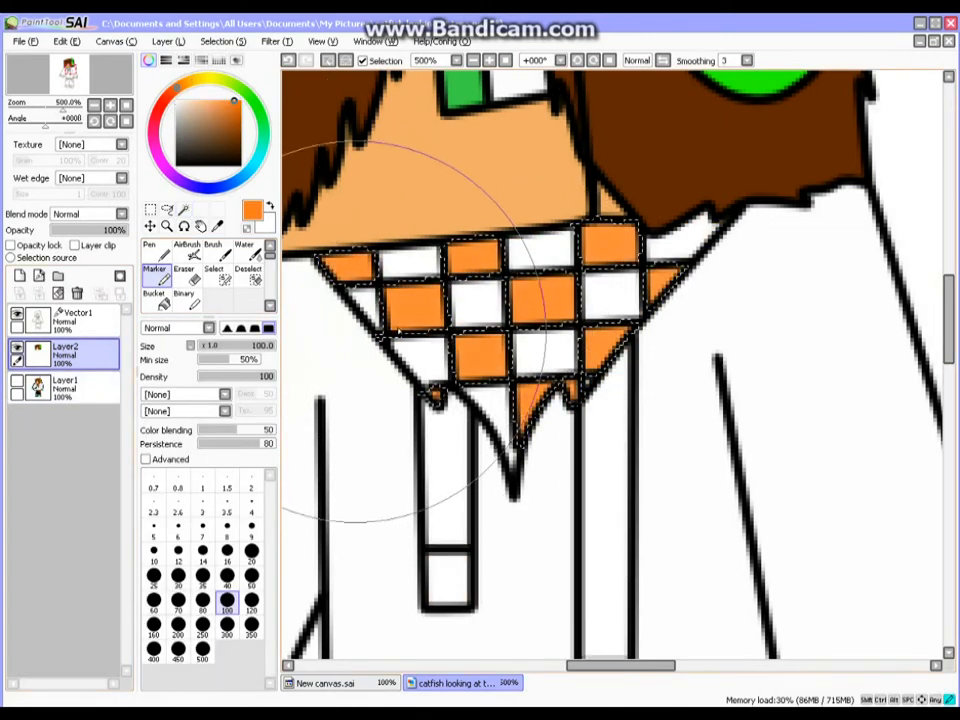
click(248, 273)
mouse_move(467, 244)
mouse_down()
mouse_move(776, 249)
mouse_move(540, 360)
mouse_move(326, 285)
mouse_up()
- Select the remaining white scarf squares and the piece beside the hair with the Magic Wand on Vector1
click(41, 389)
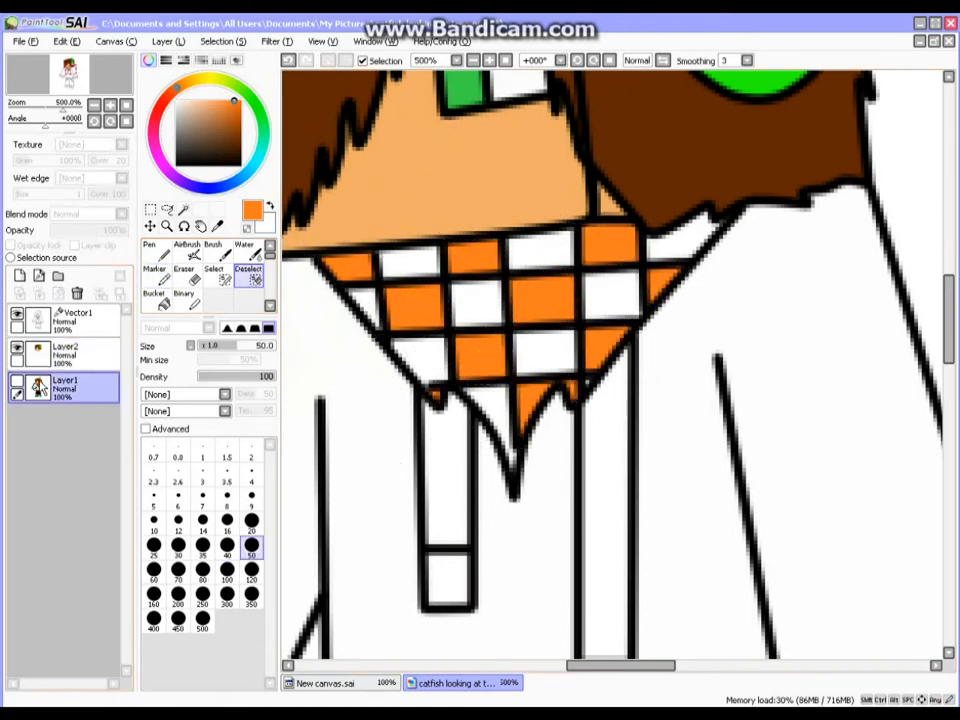
click(40, 318)
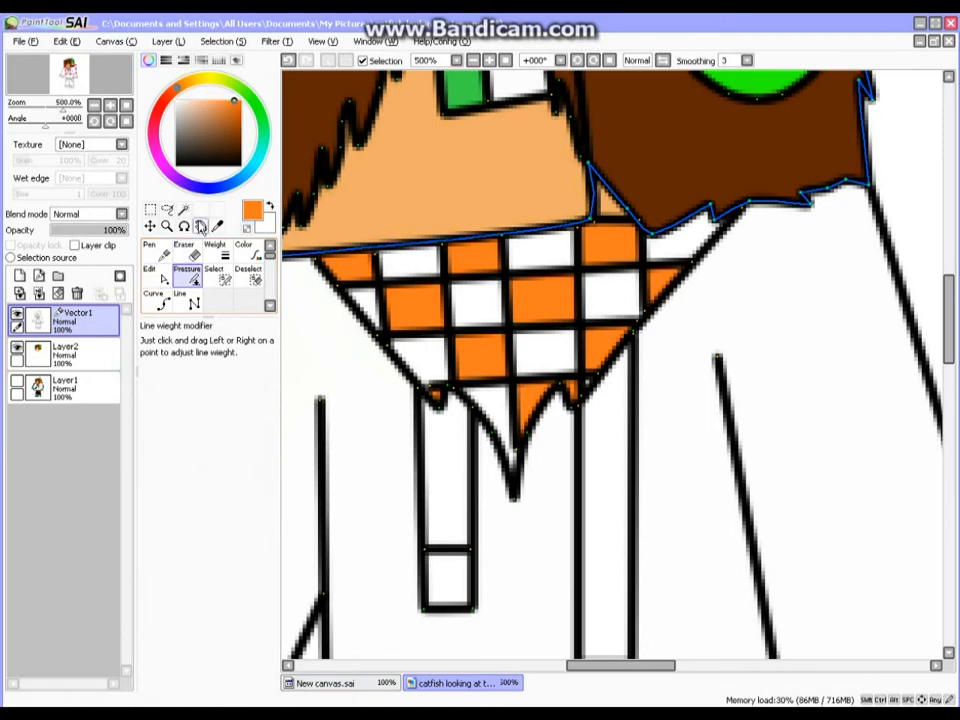
click(183, 209)
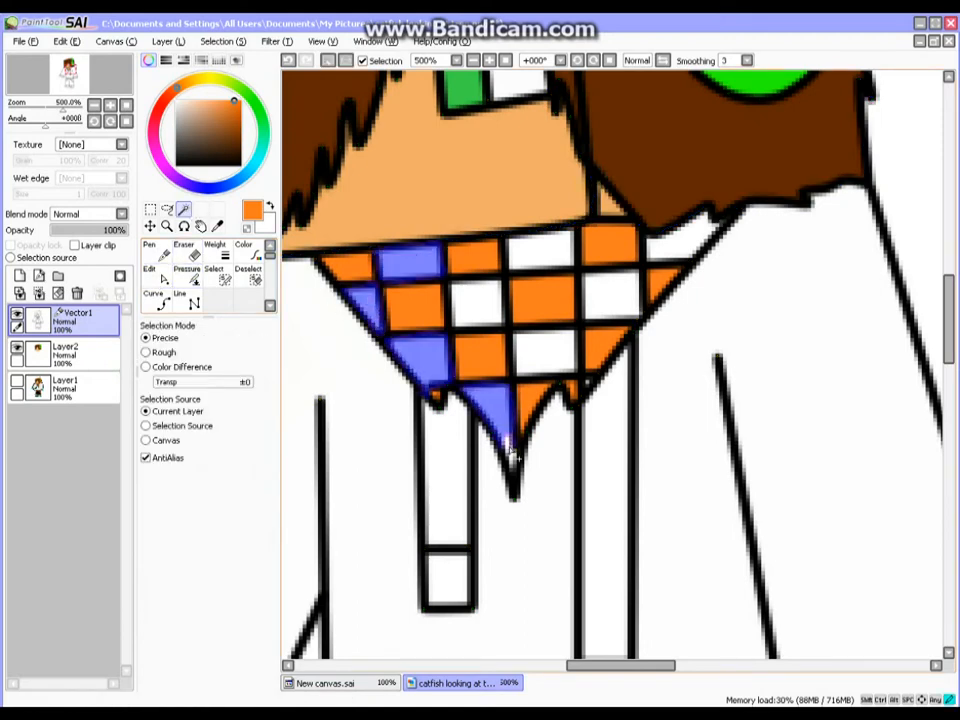
click(570, 372)
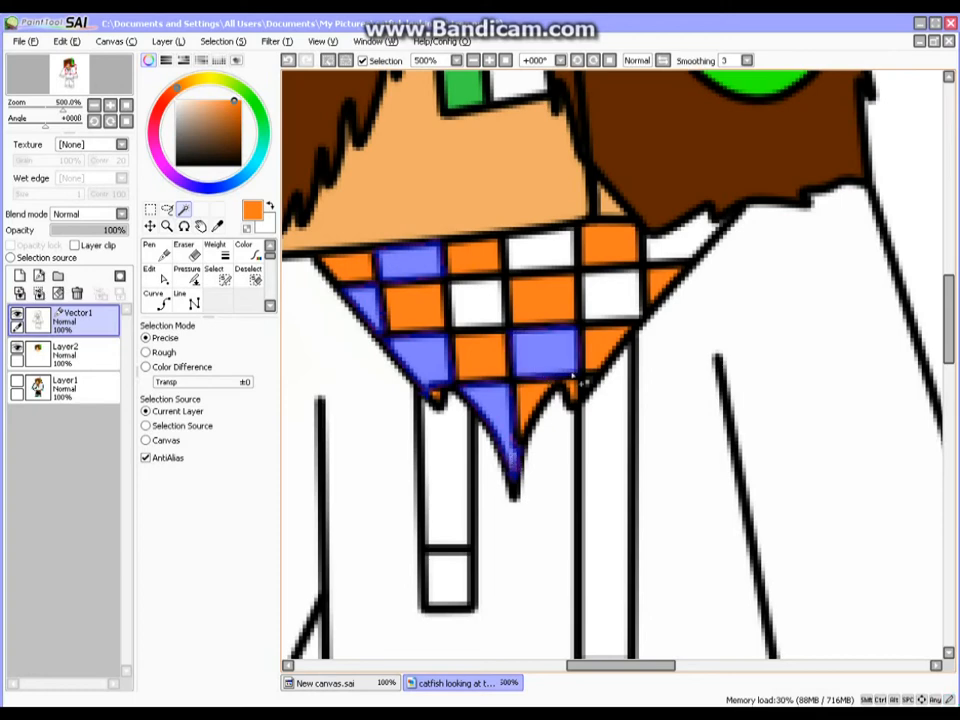
click(535, 250)
click(615, 285)
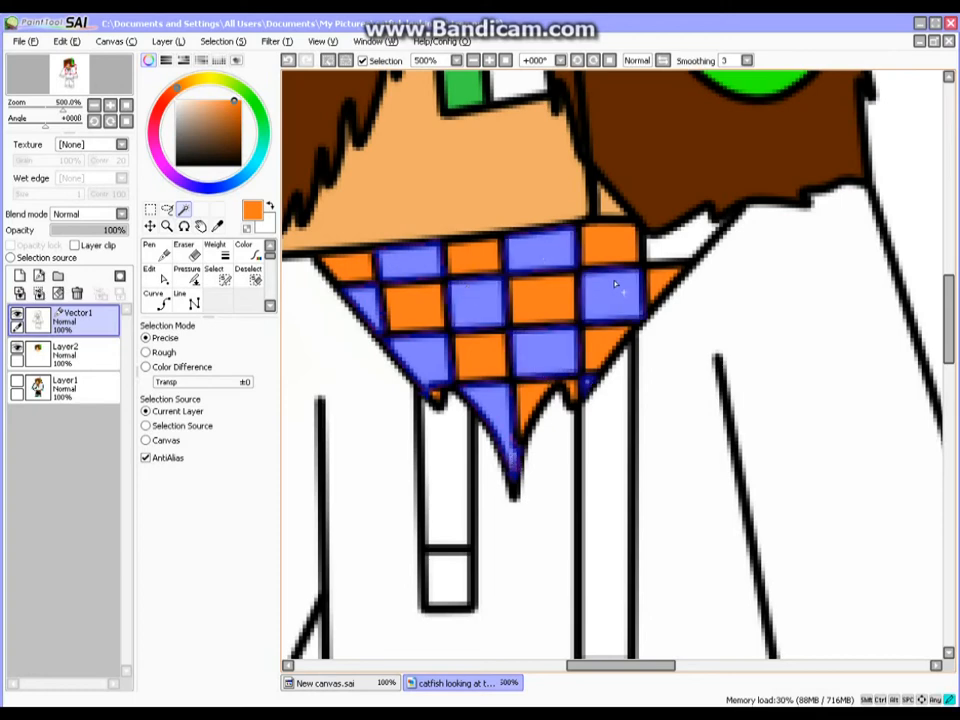
- Switch the Marker colour to black, paint the remaining scarf squares on Layer2, and deselect them
click(62, 349)
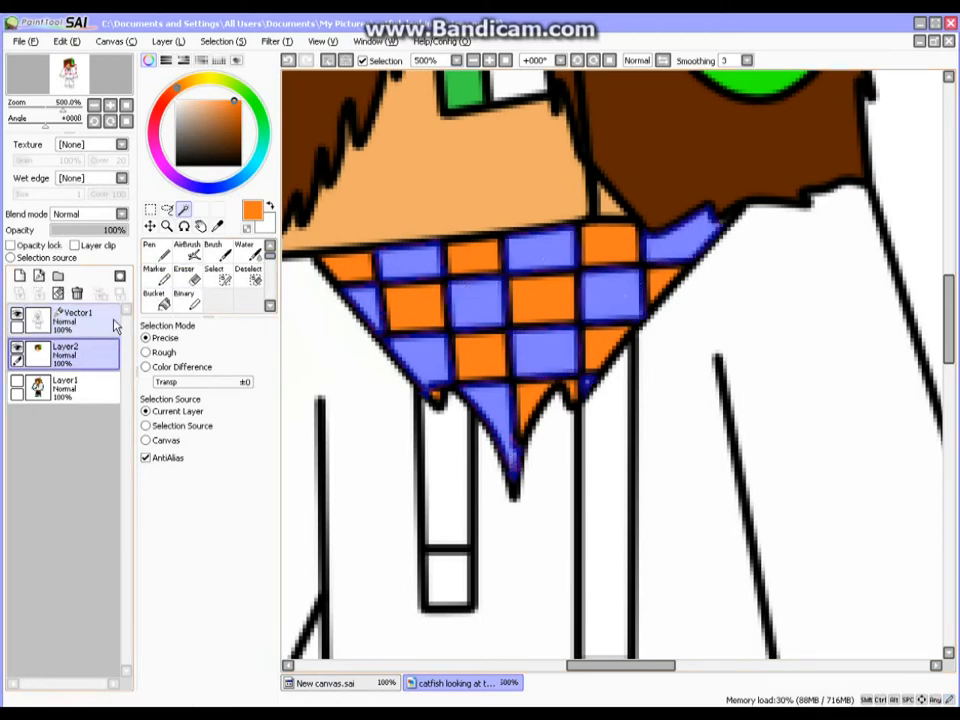
click(159, 278)
drag(387, 303, 413, 343)
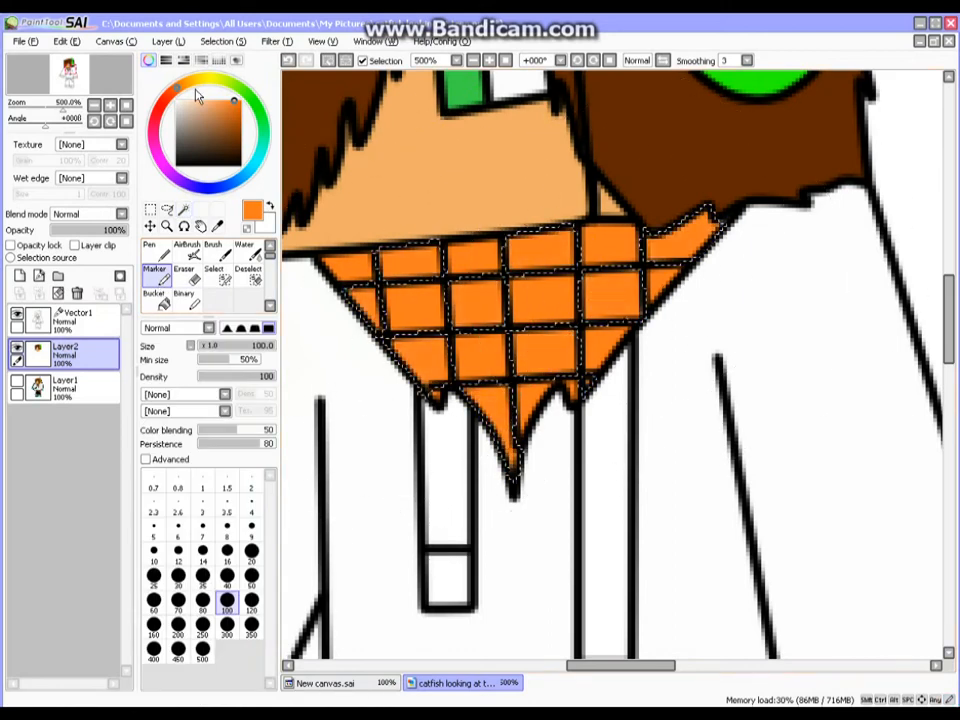
click(177, 163)
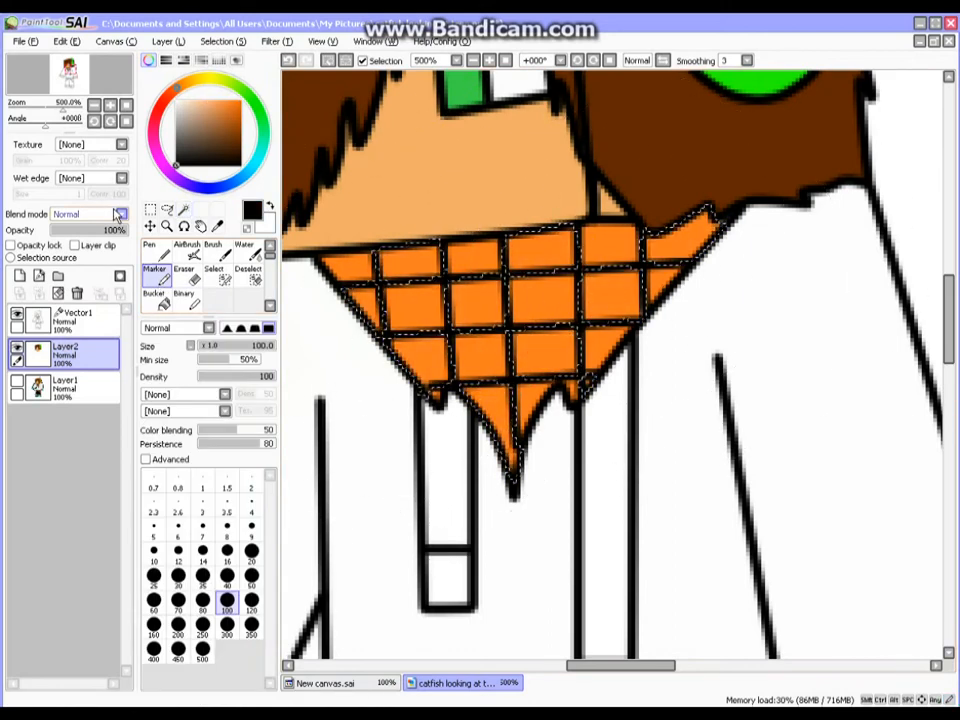
mouse_move(461, 268)
mouse_down()
mouse_move(773, 218)
mouse_move(689, 260)
mouse_move(727, 247)
mouse_move(590, 337)
mouse_up()
click(248, 276)
mouse_move(508, 289)
mouse_down()
mouse_move(212, 300)
mouse_move(385, 491)
mouse_up()
- Select the long upper parts of both hoodie drawstrings on Vector1 with the Magic Wand and compare them with the Layer1 reference
scroll(535, 385, down, 6)
scroll(541, 425, up, 2)
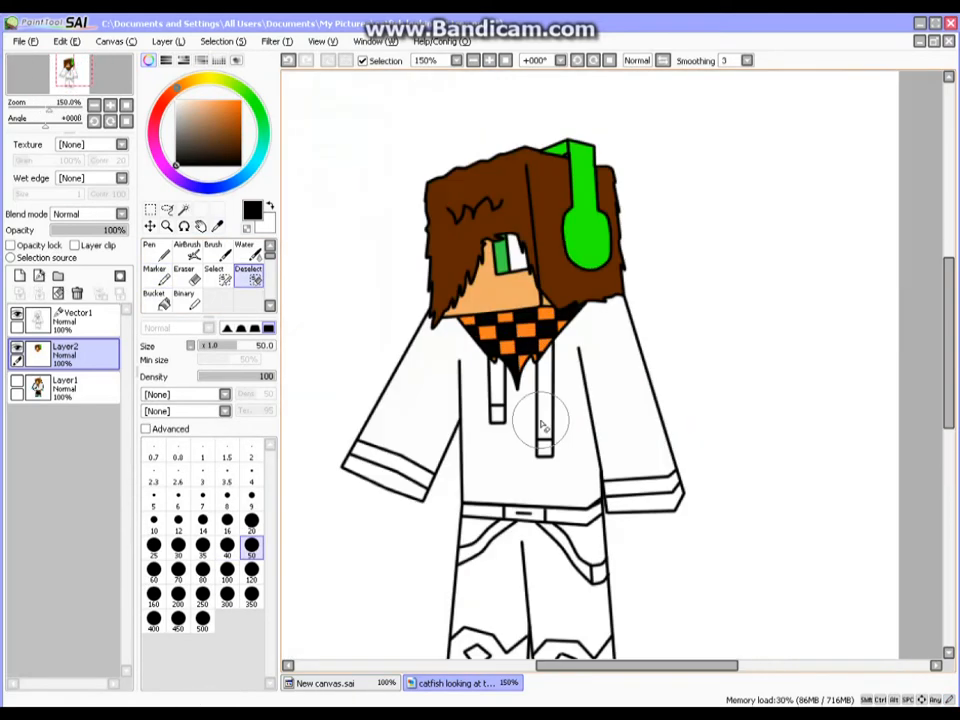
scroll(590, 443, up, 2)
scroll(510, 418, down, 3)
scroll(505, 443, up, 2)
scroll(505, 440, up, 2)
scroll(531, 536, down, 3)
scroll(514, 482, up, 4)
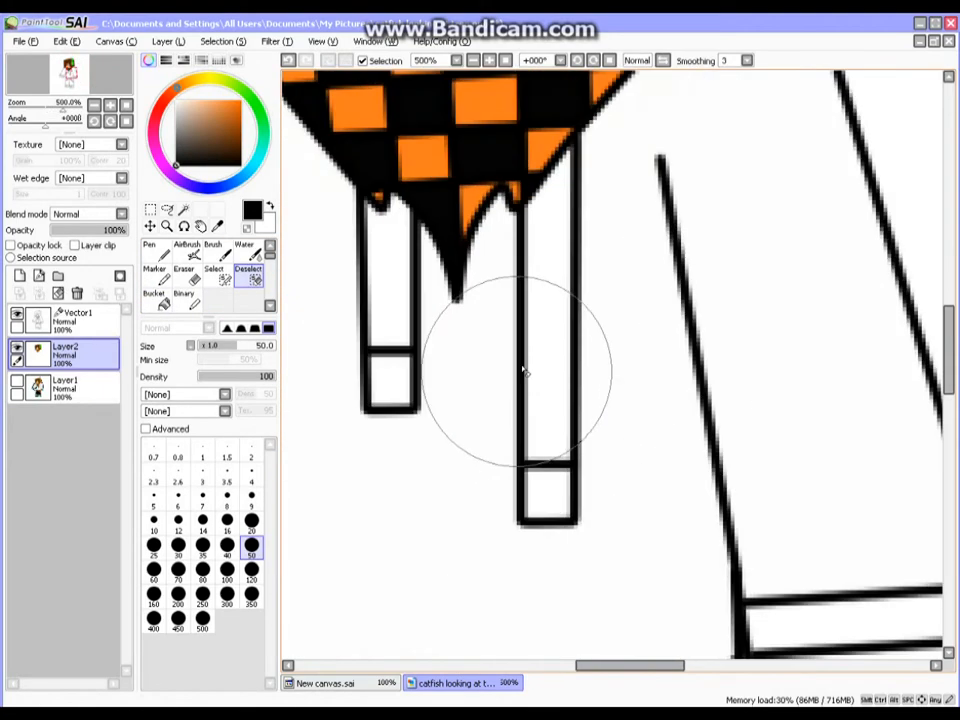
click(161, 279)
click(65, 316)
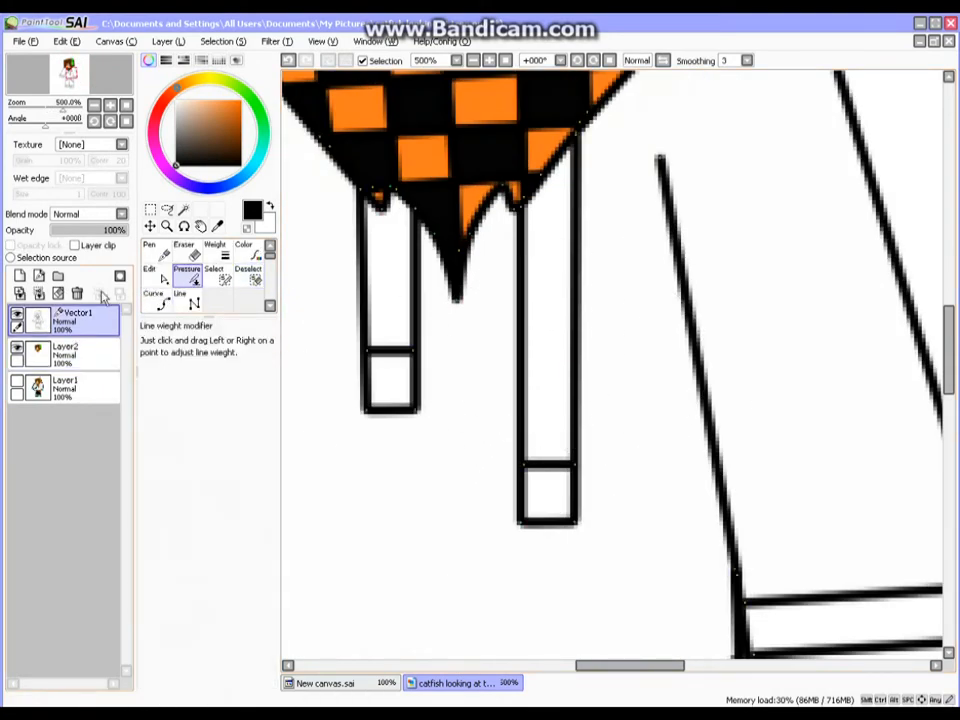
click(183, 209)
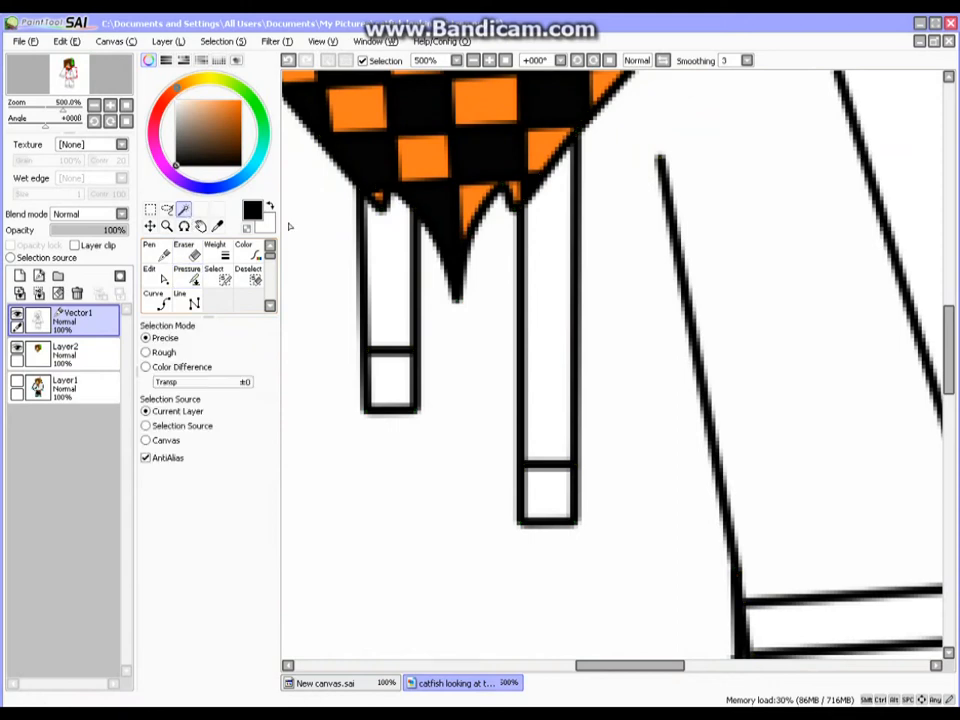
click(18, 384)
click(407, 268)
click(553, 304)
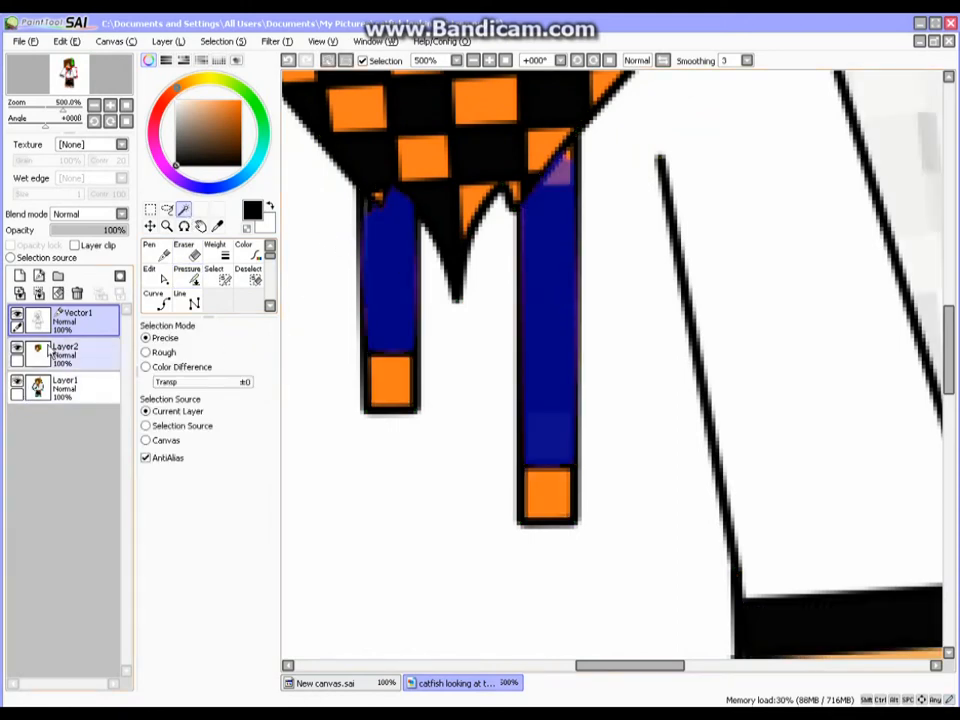
click(17, 349)
click(17, 349)
click(17, 384)
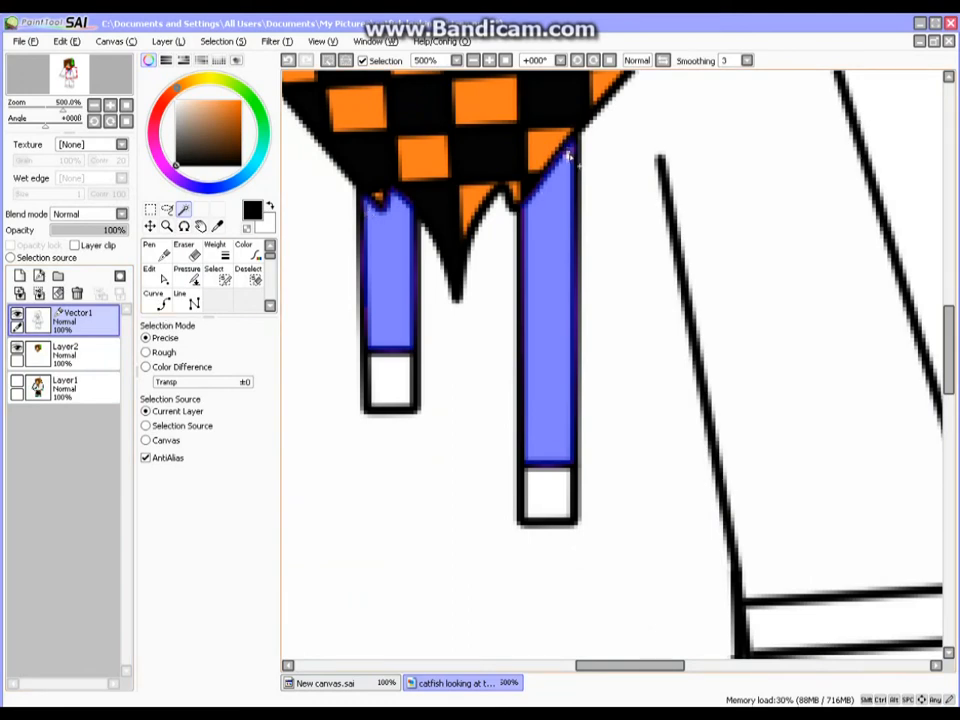
- Paint the selected drawstring parts black on Layer2 with the Marker and deselect them
click(65, 352)
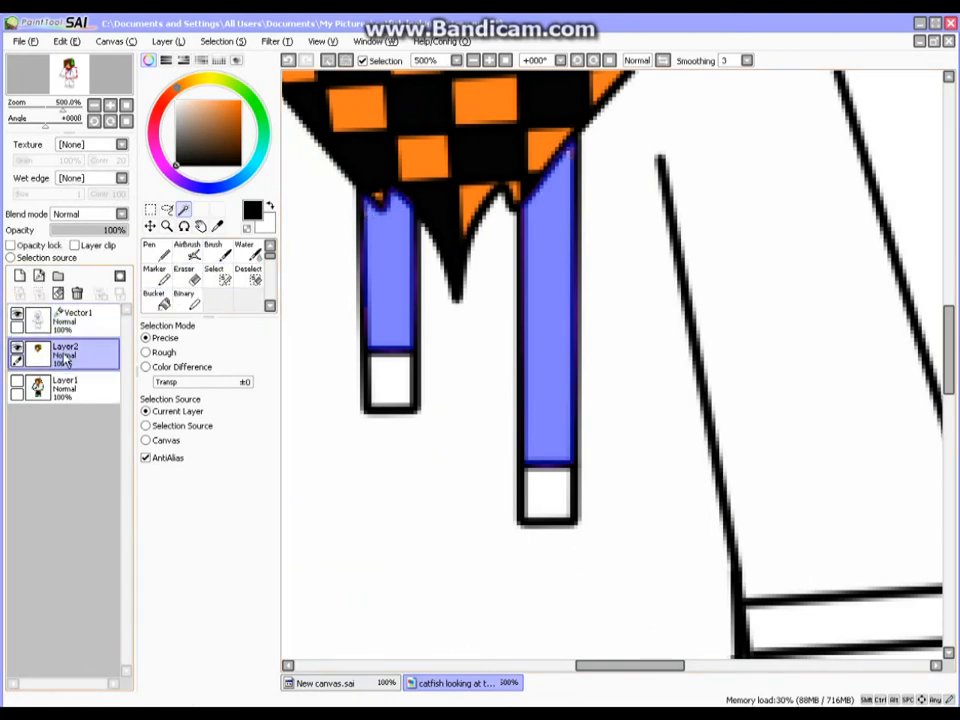
click(155, 272)
mouse_move(444, 188)
mouse_down()
mouse_move(403, 306)
mouse_move(474, 302)
mouse_move(448, 465)
mouse_move(354, 435)
mouse_up()
click(250, 279)
mouse_move(395, 250)
mouse_down()
mouse_move(542, 184)
mouse_move(529, 499)
mouse_up()
- Sample the orange of the drawstring ends from the Layer1 reference as the Marker colour and hide that layer
click(37, 390)
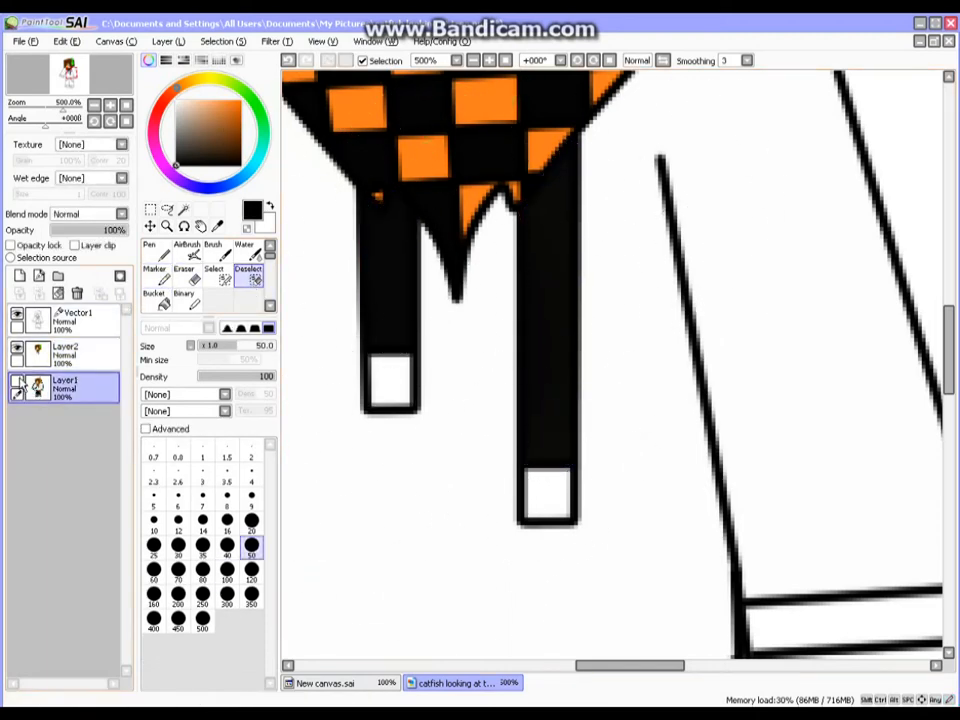
click(155, 272)
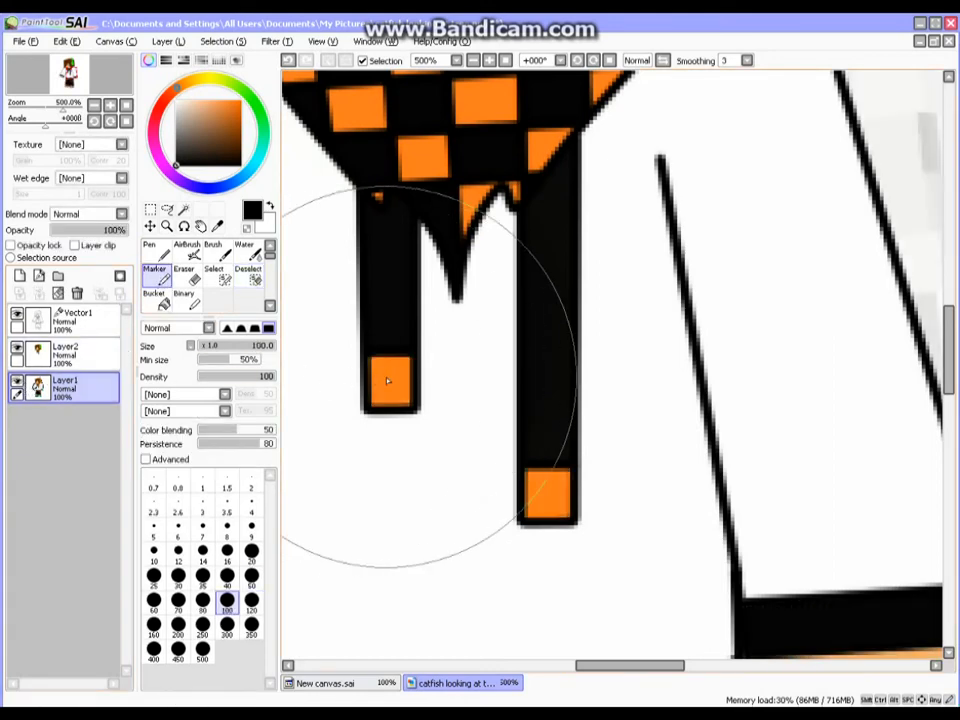
click(16, 381)
- Select the square ends of both drawstrings on Vector1 with the Magic Wand and check them by toggling the lower layers
click(75, 320)
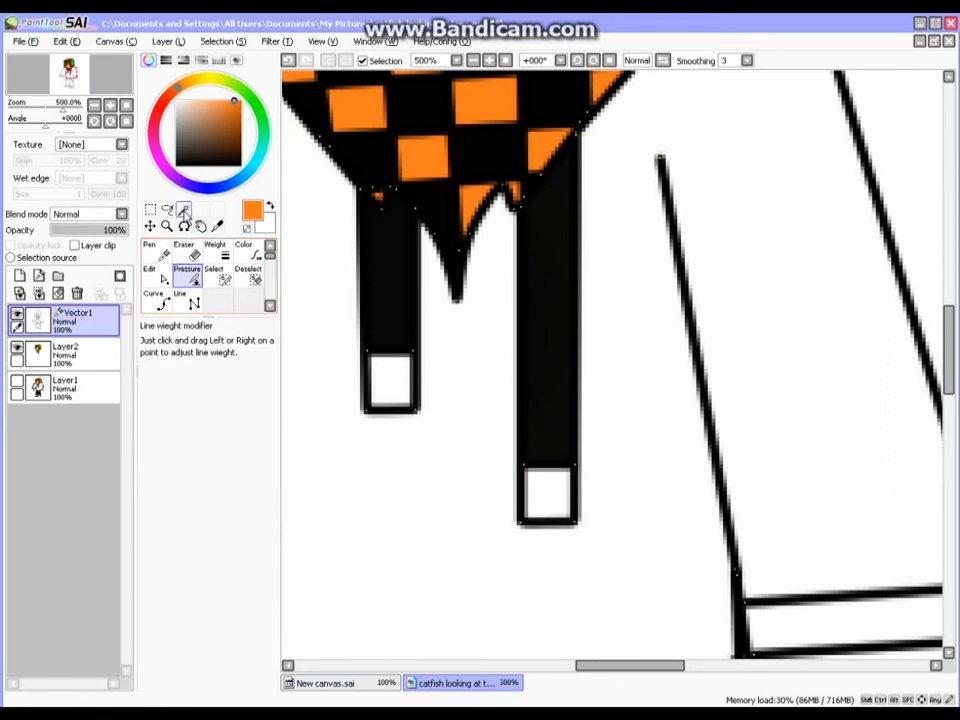
click(183, 209)
click(388, 380)
click(540, 490)
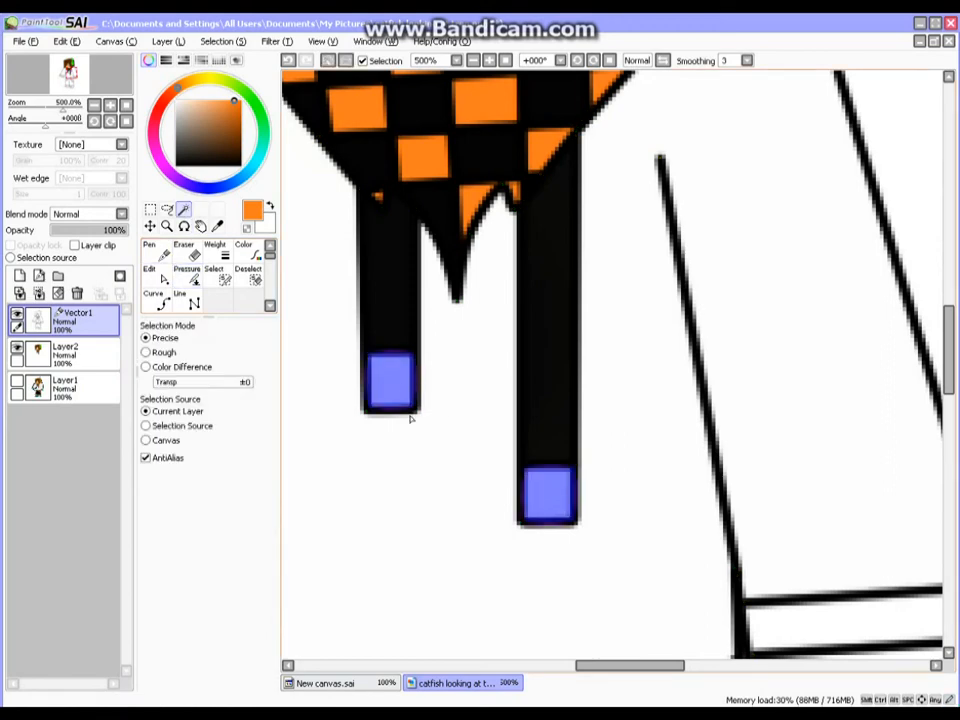
click(16, 381)
click(16, 348)
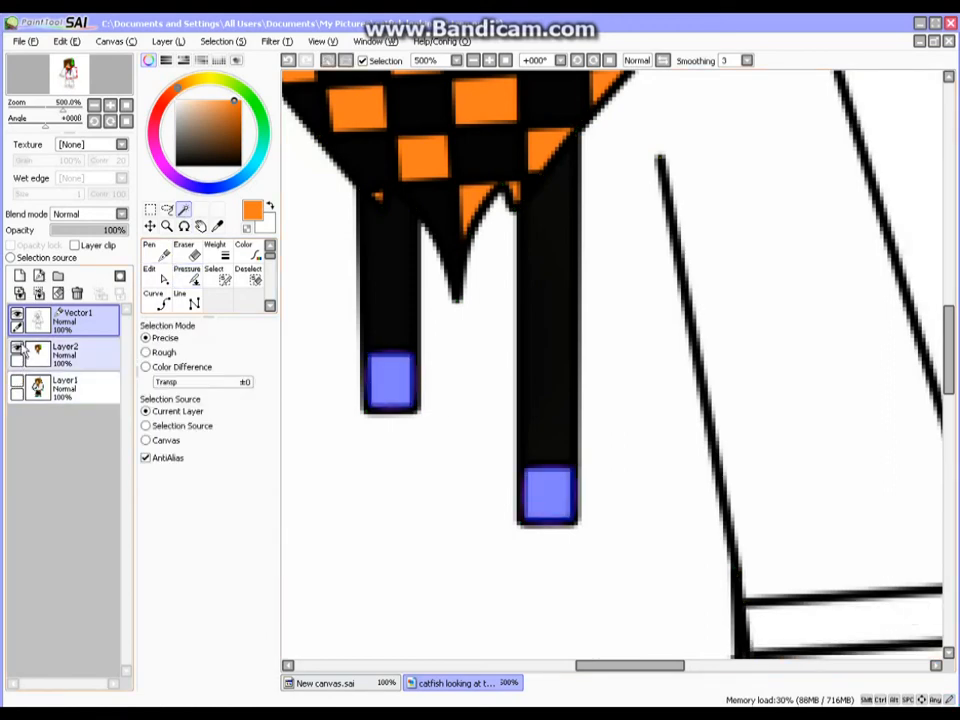
click(16, 381)
- Show Layer2 and paint the selected drawstring ends orange on it with the Marker
click(192, 278)
click(163, 277)
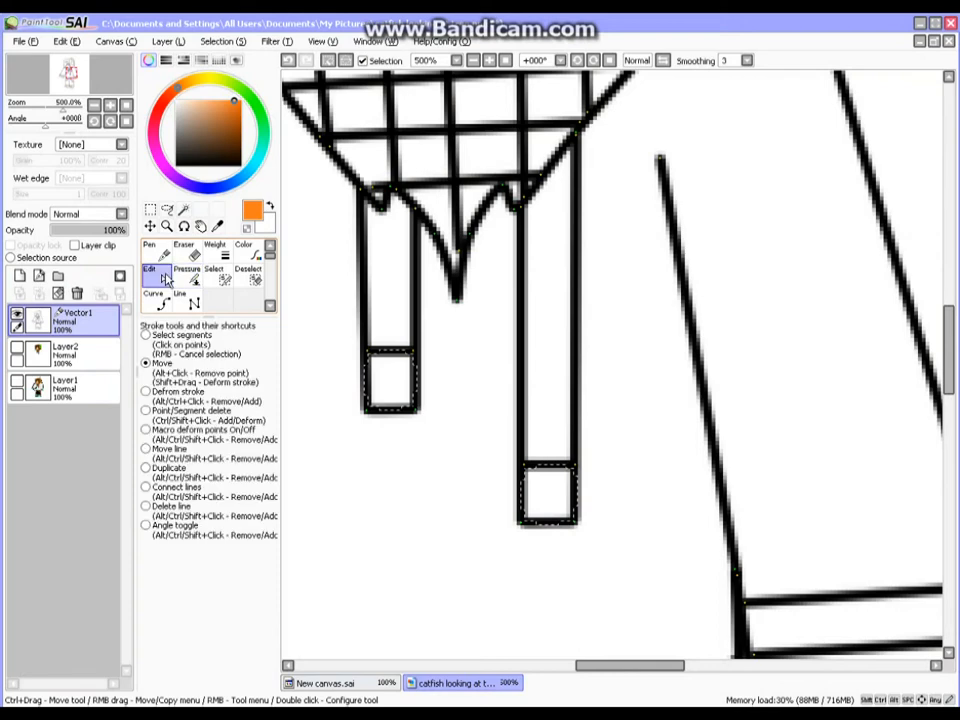
click(66, 350)
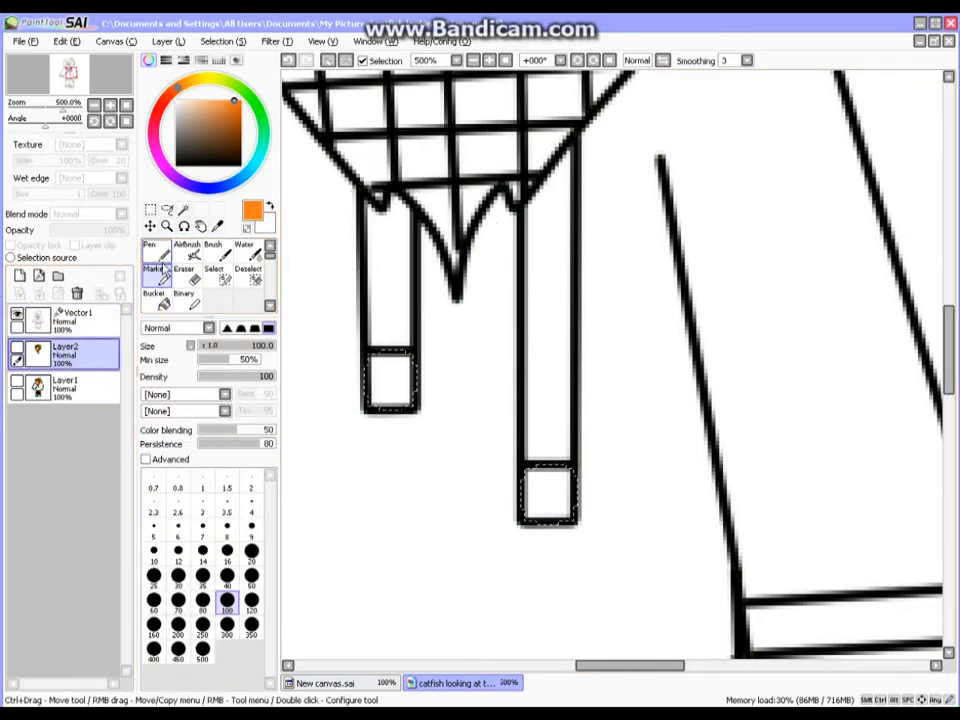
click(16, 348)
mouse_move(440, 383)
mouse_down()
mouse_move(478, 378)
mouse_move(495, 398)
mouse_up()
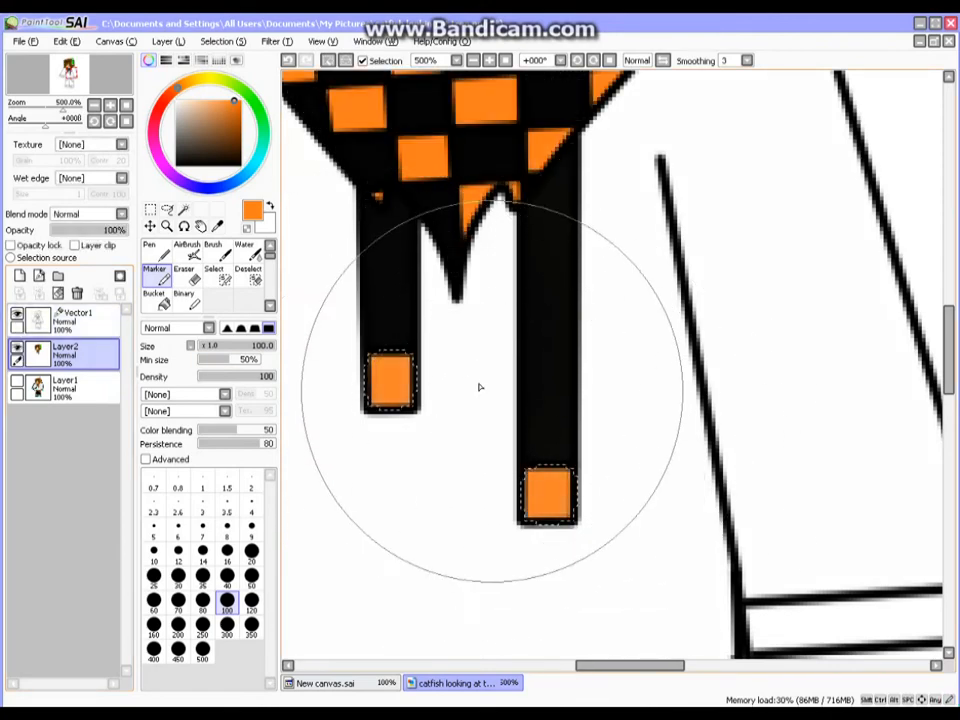
- Clear the selection around both drawstring ends with the Deselect brush
click(252, 282)
mouse_move(405, 388)
mouse_down()
mouse_move(360, 456)
mouse_move(593, 521)
mouse_up()
scroll(553, 434, down, 2)
scroll(553, 438, down, 5)
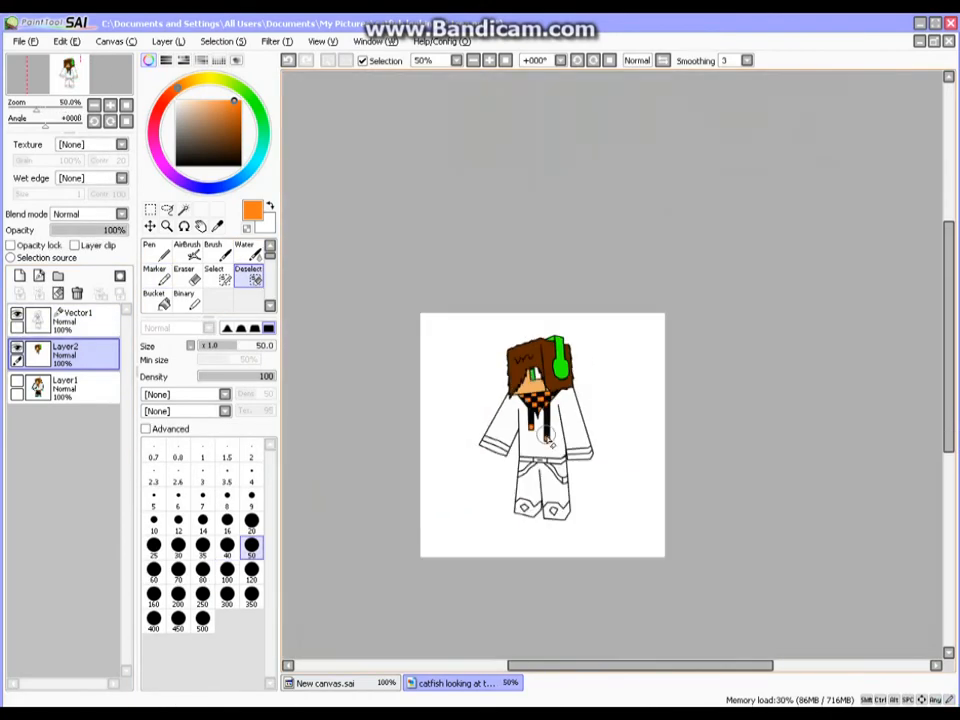
scroll(497, 454, up, 6)
scroll(352, 266, down, 3)
scroll(352, 266, down, 2)
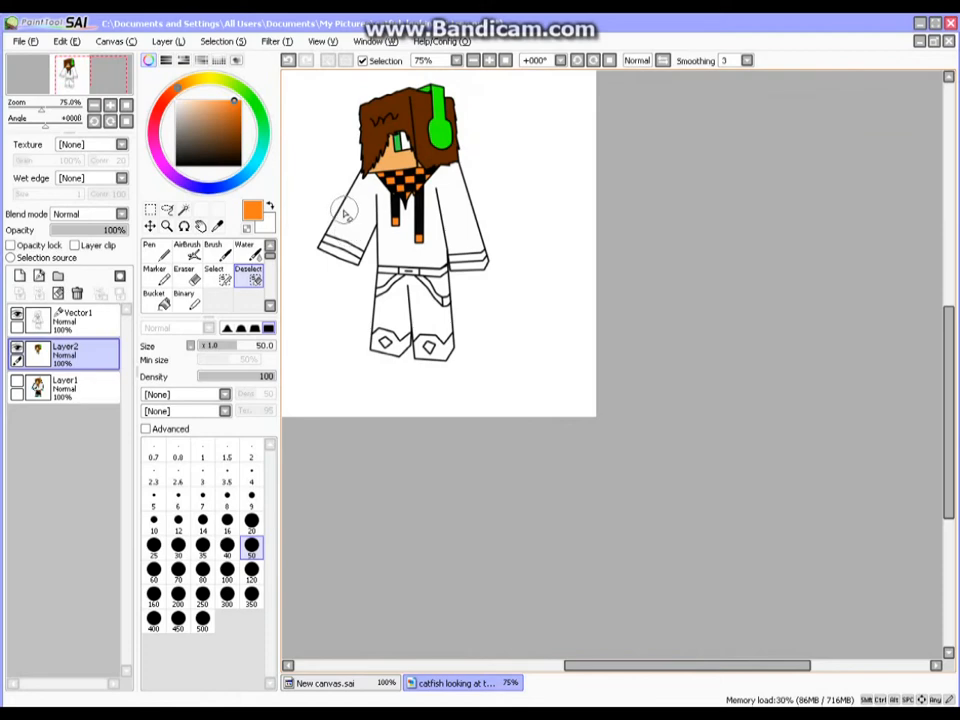
- Select the upper band of both sleeve cuffs on Vector1 with the Magic Wand
scroll(376, 284, up, 5)
drag(604, 655, 574, 666)
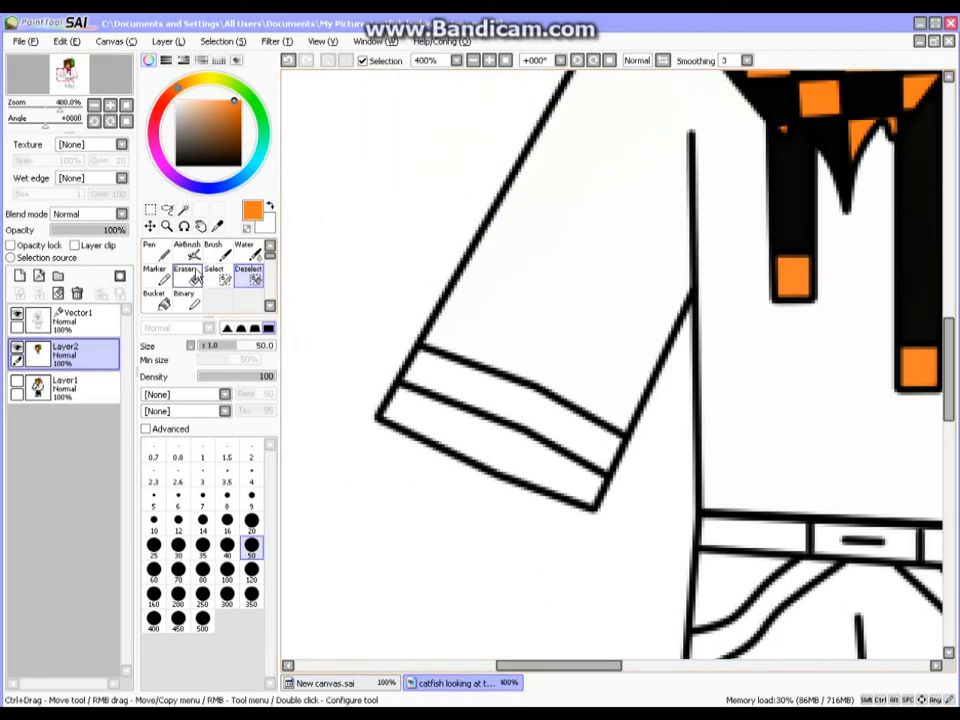
click(70, 318)
click(193, 278)
click(183, 209)
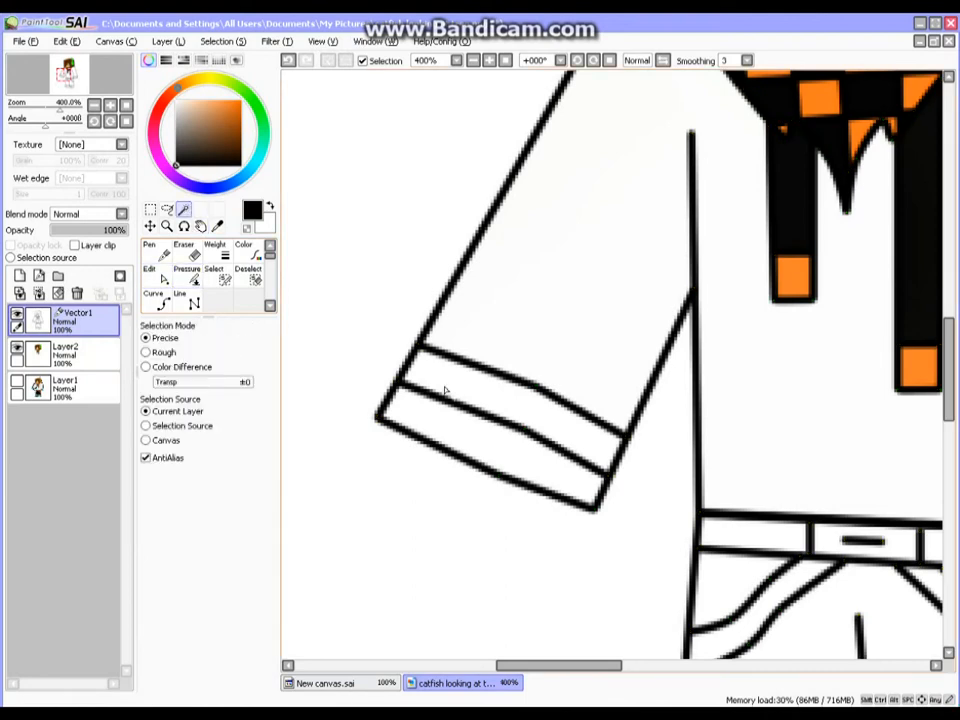
click(443, 388)
drag(613, 672, 727, 665)
click(636, 469)
- Add the trouser legs and the areas above the pocket trims to the Magic Wand selection
scroll(620, 550, down, 5)
scroll(620, 550, up, 5)
click(580, 440)
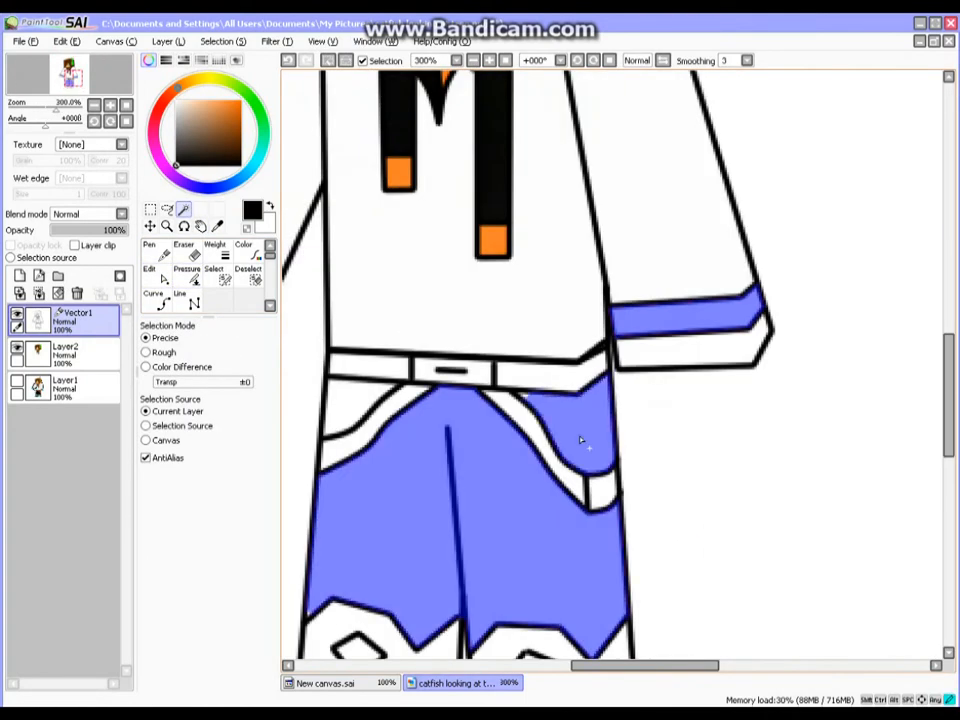
scroll(551, 402, up, 3)
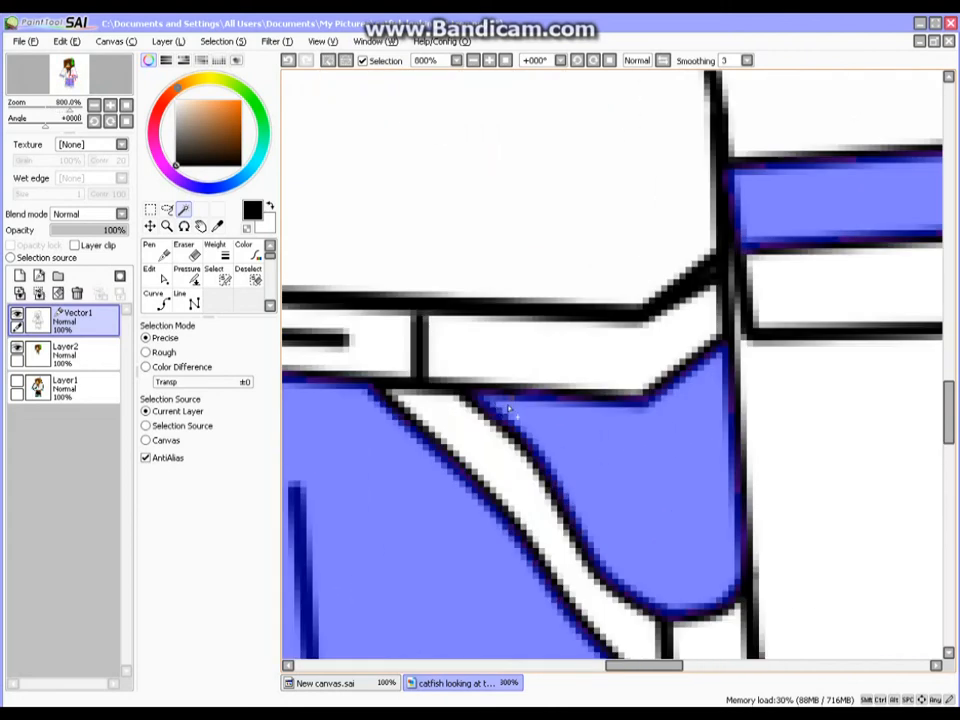
scroll(509, 410, down, 6)
scroll(540, 450, up, 3)
scroll(541, 370, down, 1)
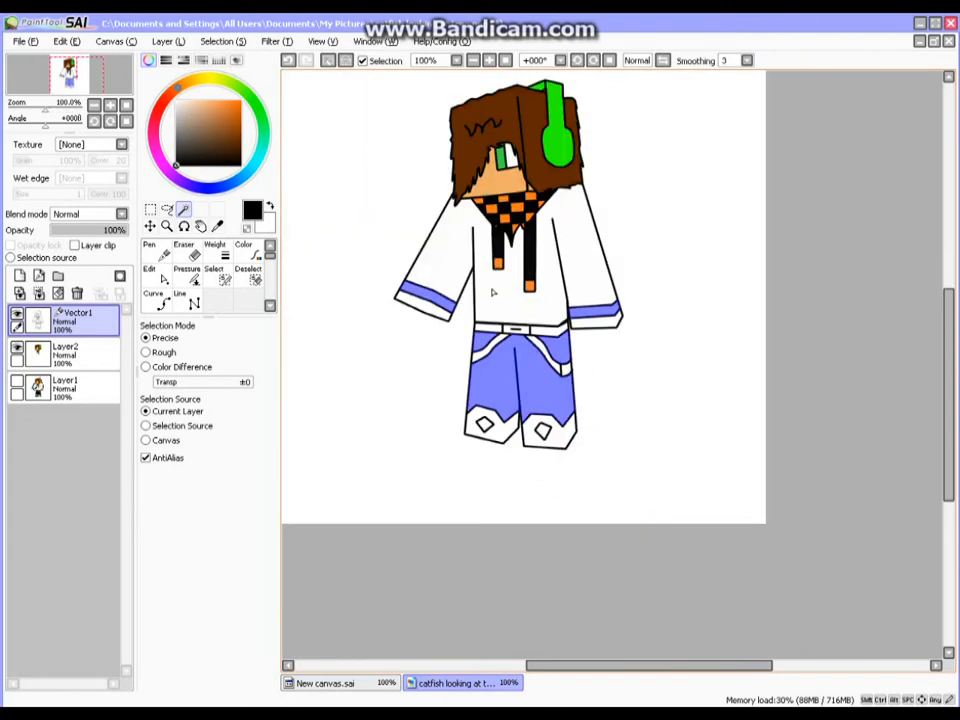
scroll(492, 290, up, 1)
- Paint the selected cuff bands and trousers black on Layer2 with the Marker and deselect them
click(70, 352)
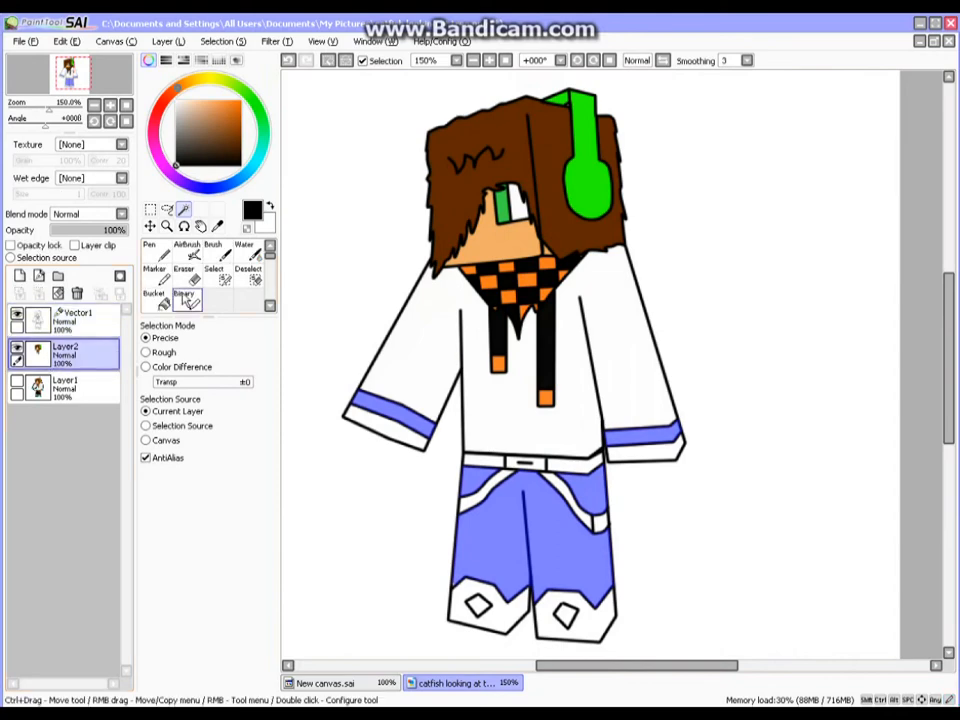
mouse_move(400, 408)
mouse_down()
mouse_move(461, 497)
mouse_move(713, 499)
mouse_move(556, 376)
mouse_up()
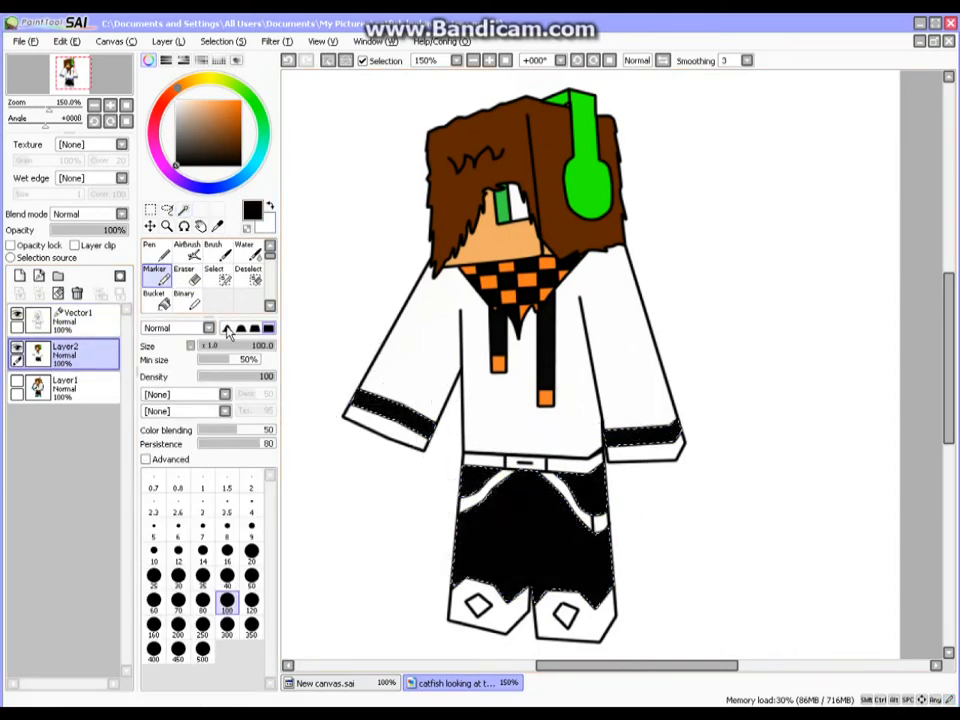
click(261, 280)
mouse_move(366, 402)
mouse_down()
mouse_move(476, 401)
mouse_move(533, 458)
mouse_move(356, 596)
mouse_up()
- Select the small unpainted gap at the trouser leg's outer edge just above the shoe on Vector1 with the Magic Wand
scroll(625, 543, up, 6)
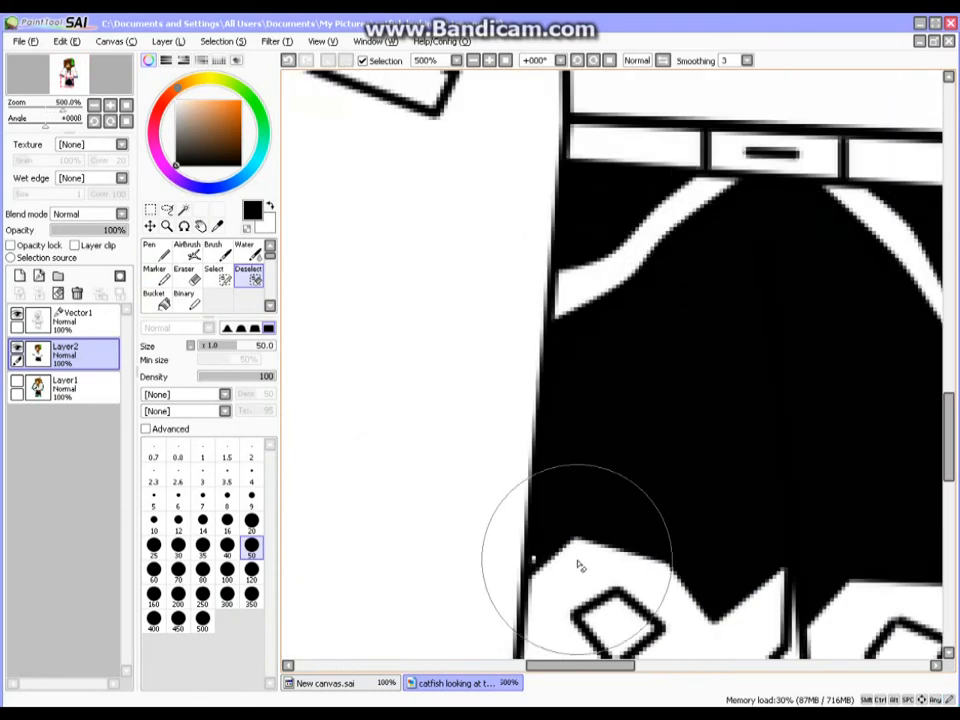
click(75, 318)
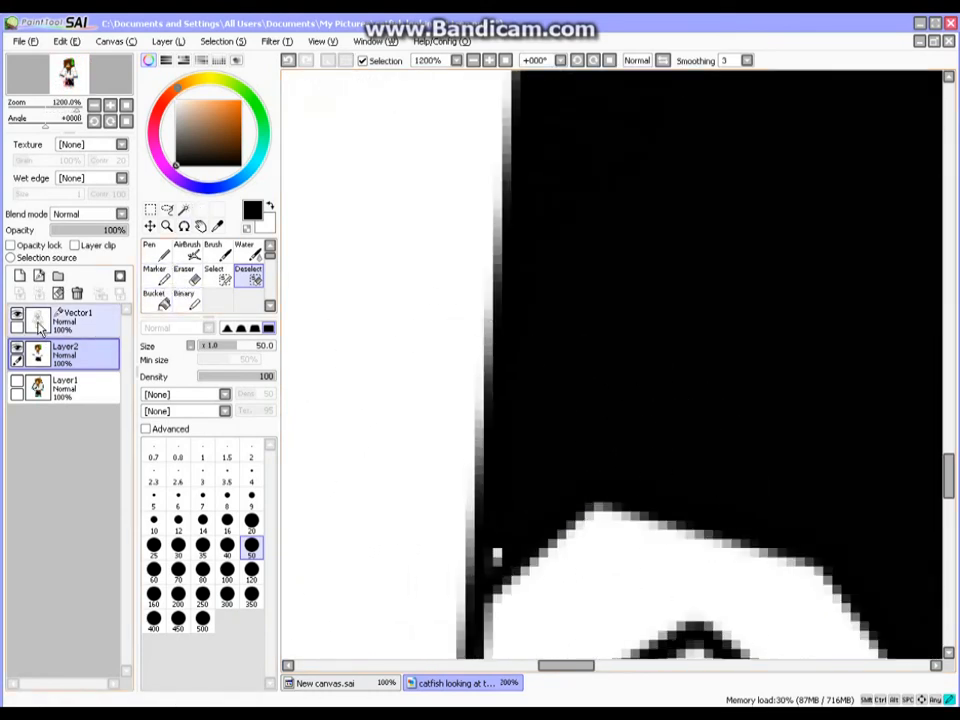
click(184, 210)
click(497, 555)
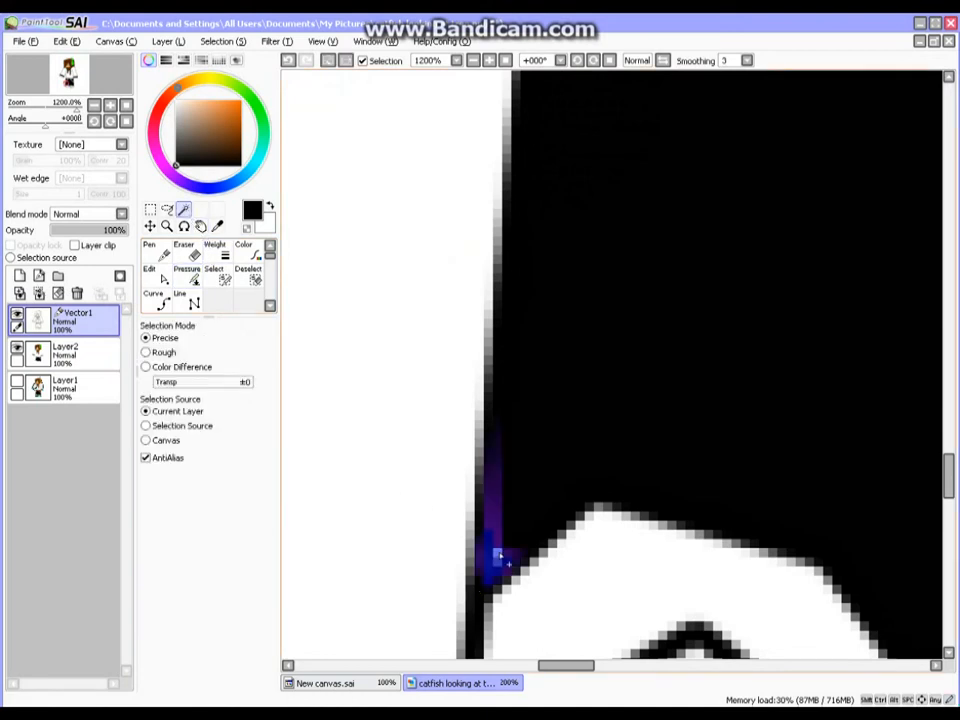
click(150, 268)
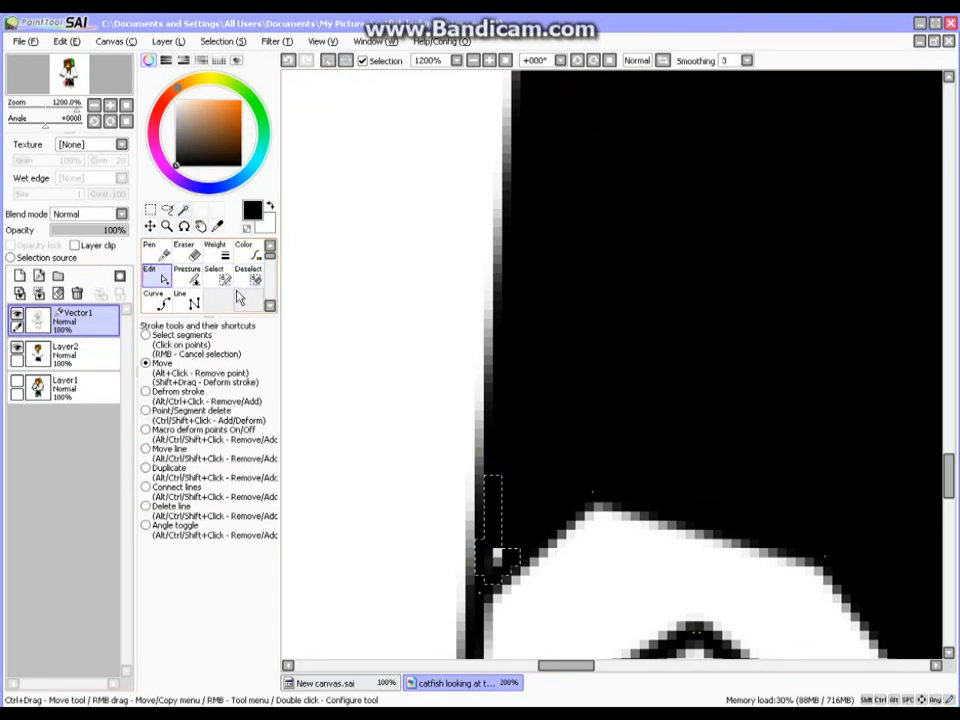
- Paint the selected gap above the shoe black on Layer2 with the Marker and clear its selection
click(65, 352)
click(155, 279)
click(490, 560)
scroll(583, 461, down, 5)
scroll(632, 477, down, 4)
scroll(724, 511, up, 5)
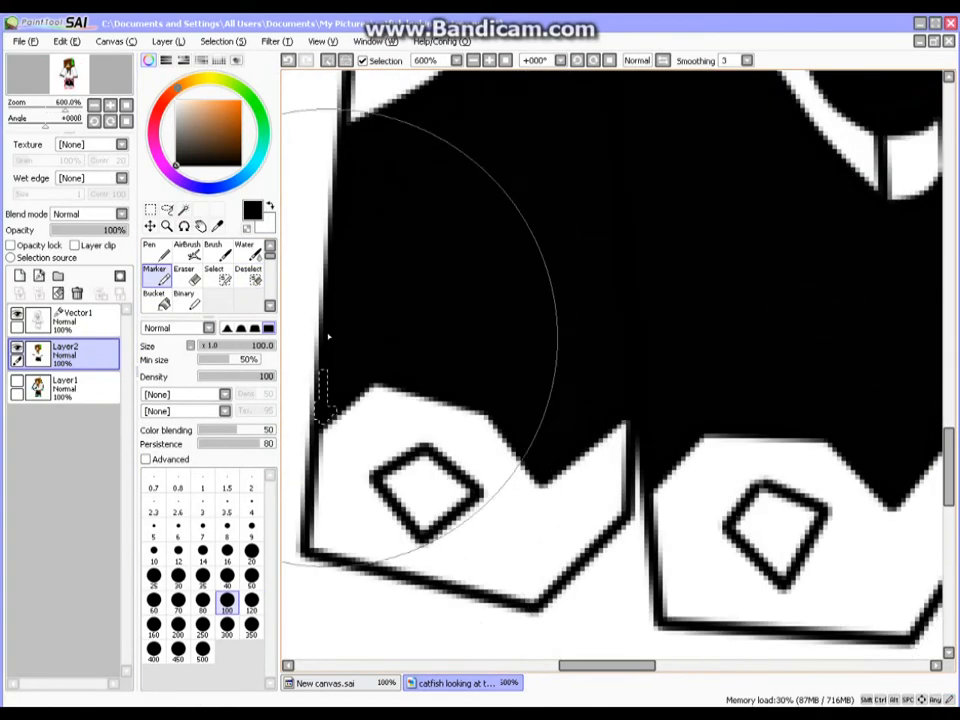
click(254, 280)
drag(324, 388, 406, 367)
scroll(406, 367, down, 5)
scroll(546, 236, up, 2)
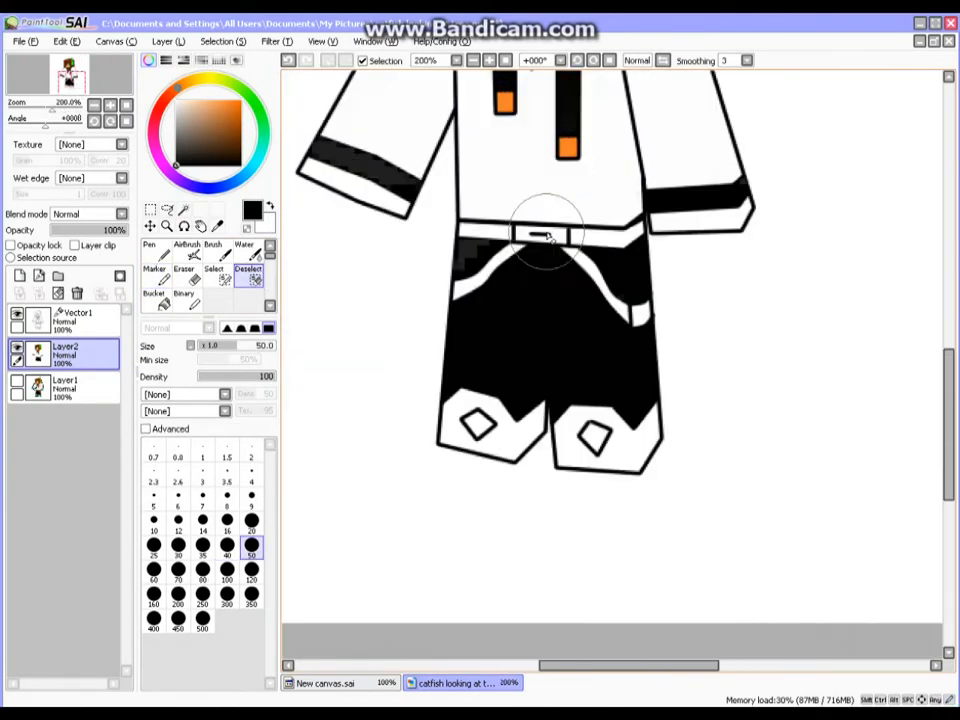
- Select the hand areas below both black cuff bands on Vector1 with the Magic Wand
scroll(546, 236, down, 3)
scroll(540, 143, up, 2)
scroll(537, 143, up, 2)
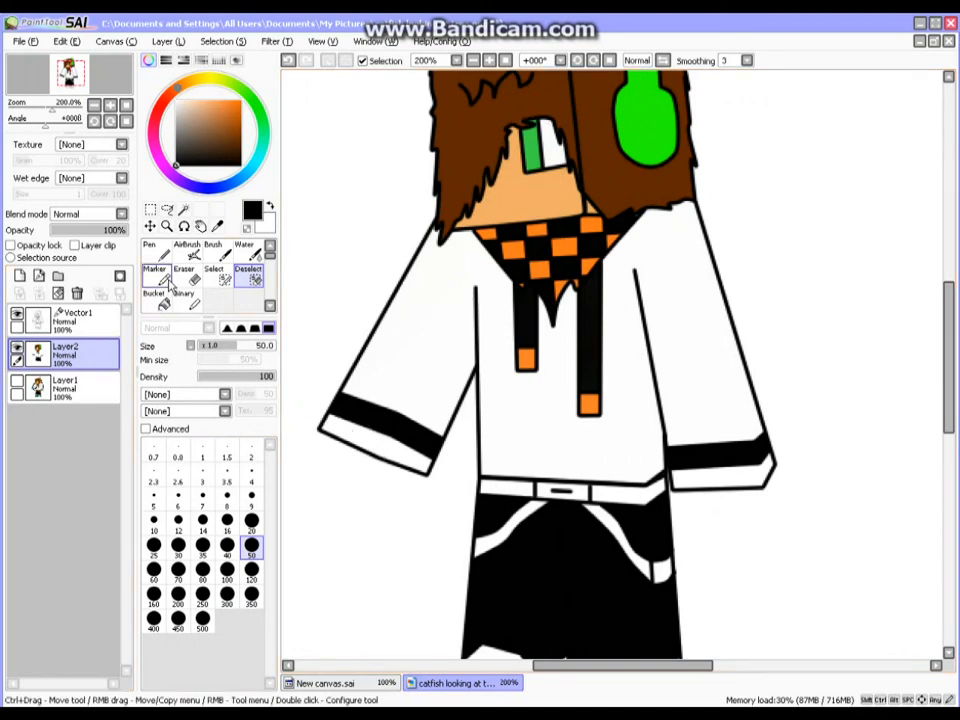
click(70, 318)
click(188, 276)
click(183, 208)
click(377, 456)
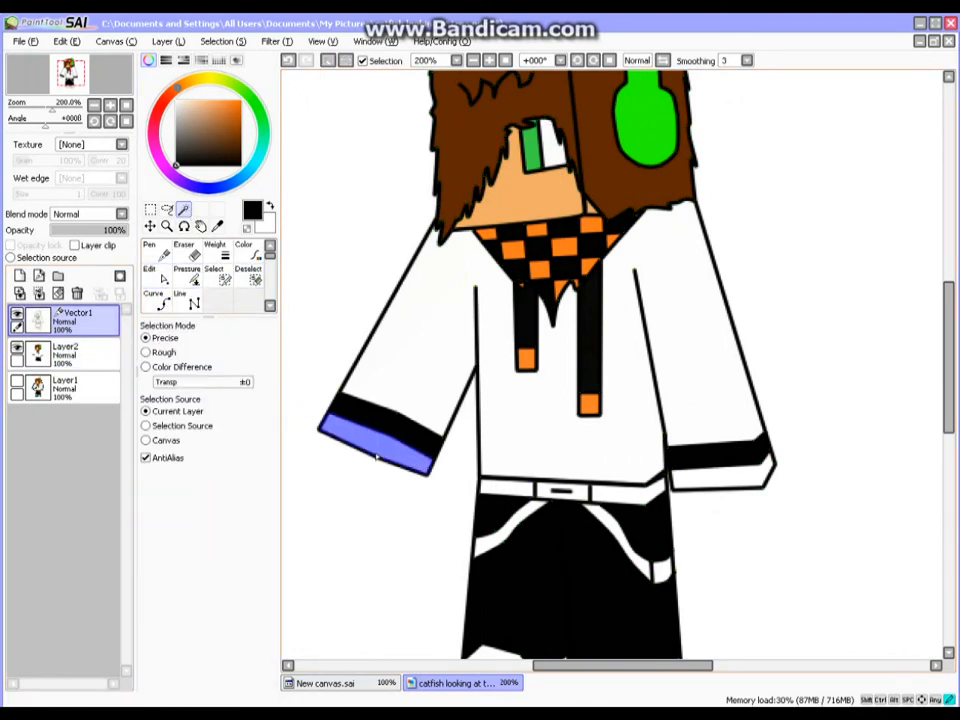
- Sample the skin tone from the face, paint both selected hands with it on Layer2, and deselect them
click(65, 350)
click(155, 274)
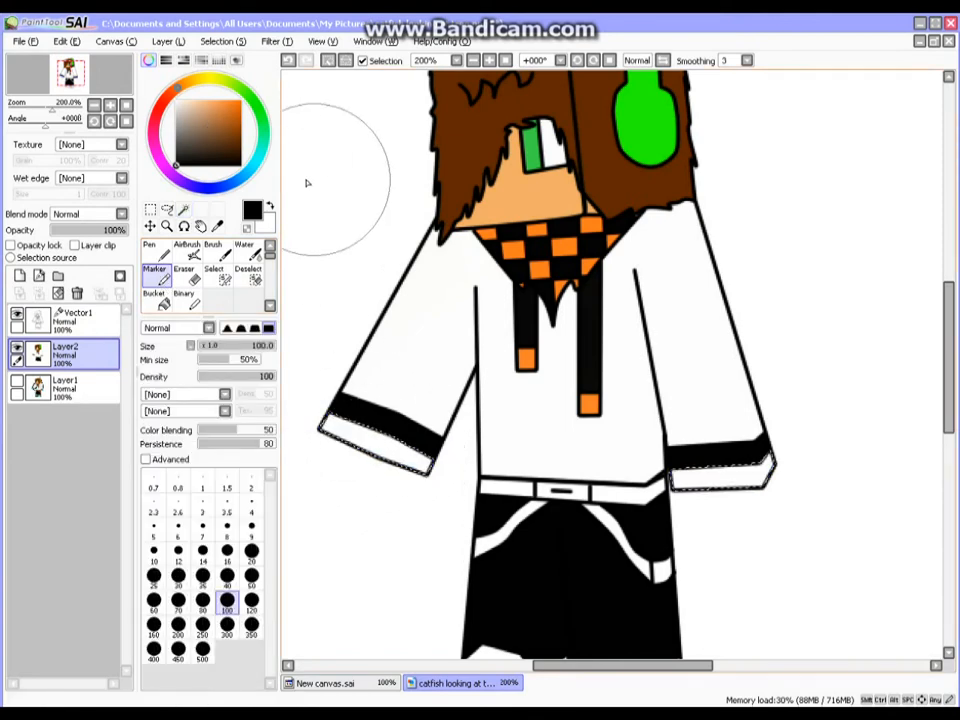
alt+click(520, 195)
drag(384, 388, 353, 428)
drag(700, 465, 765, 471)
click(248, 273)
- Select the curved pocket trims on both sides of the trousers on Vector1 with the Magic Wand
scroll(718, 473, down, 4)
scroll(698, 532, up, 4)
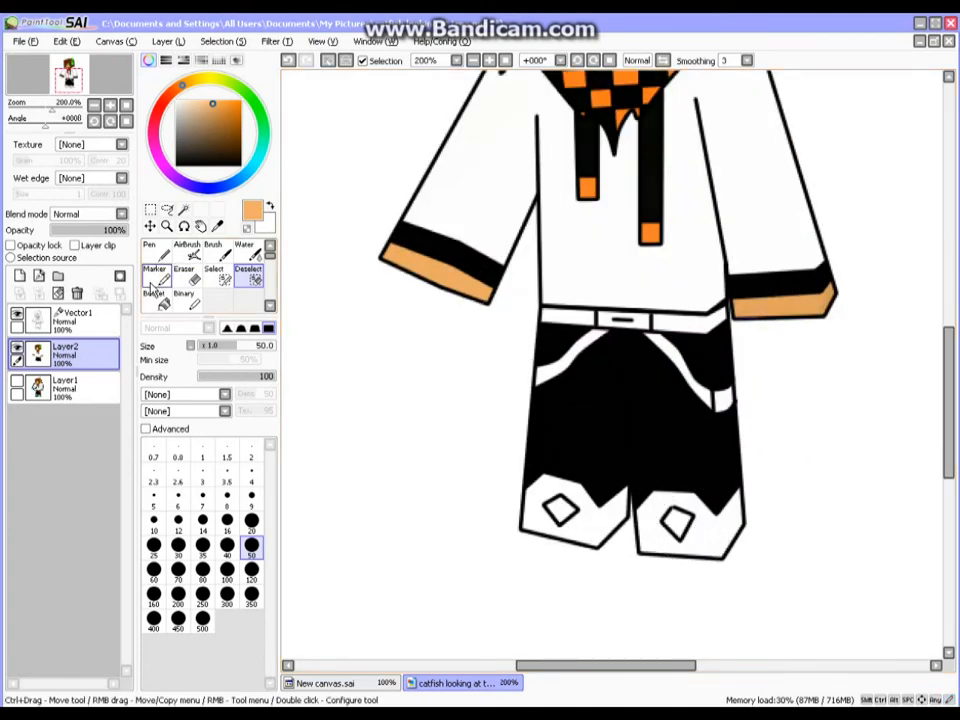
click(80, 318)
click(184, 209)
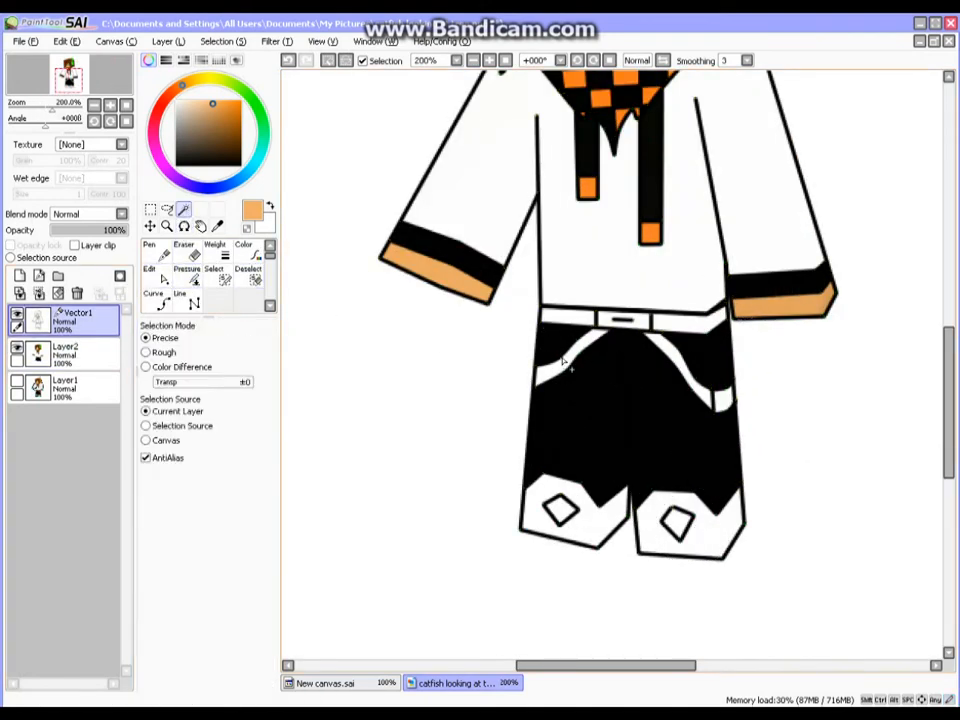
scroll(714, 425, up, 4)
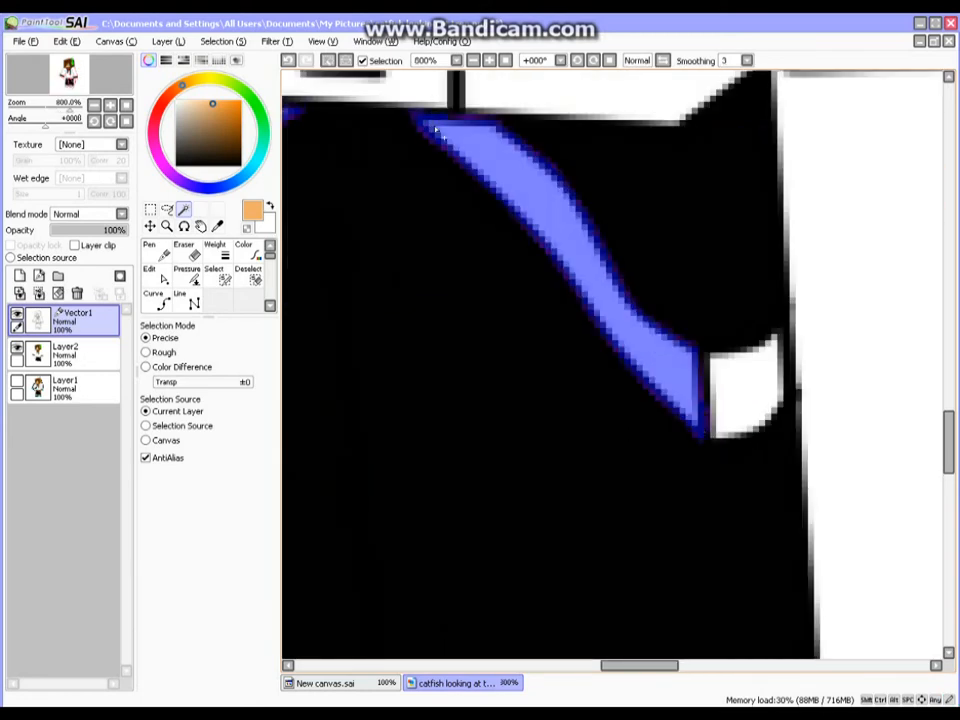
scroll(752, 388, down, 6)
scroll(761, 506, up, 3)
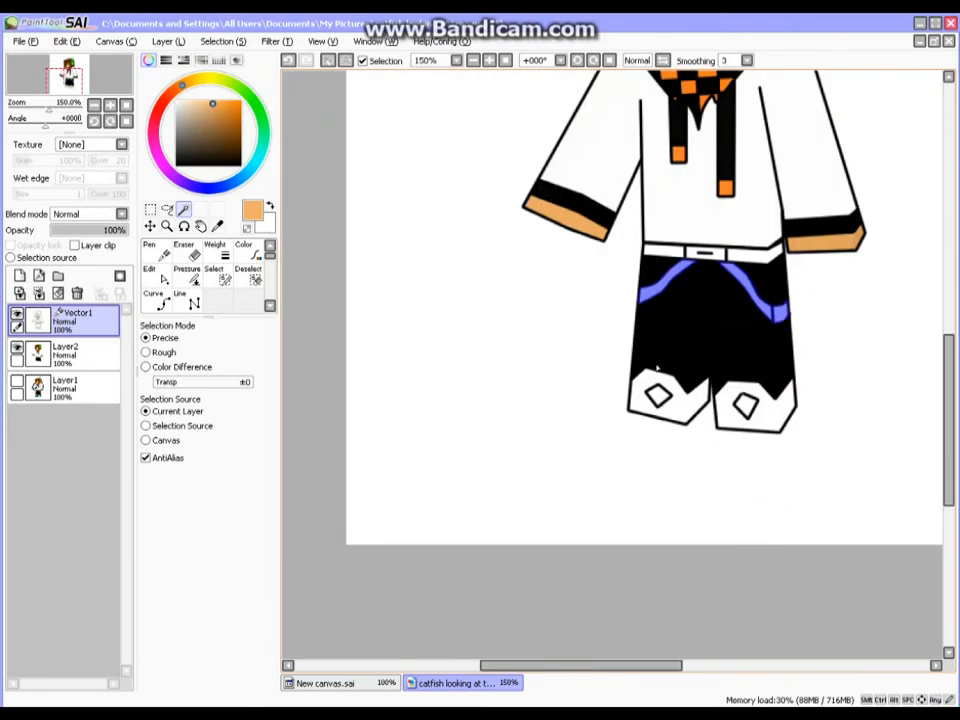
scroll(672, 406, up, 1)
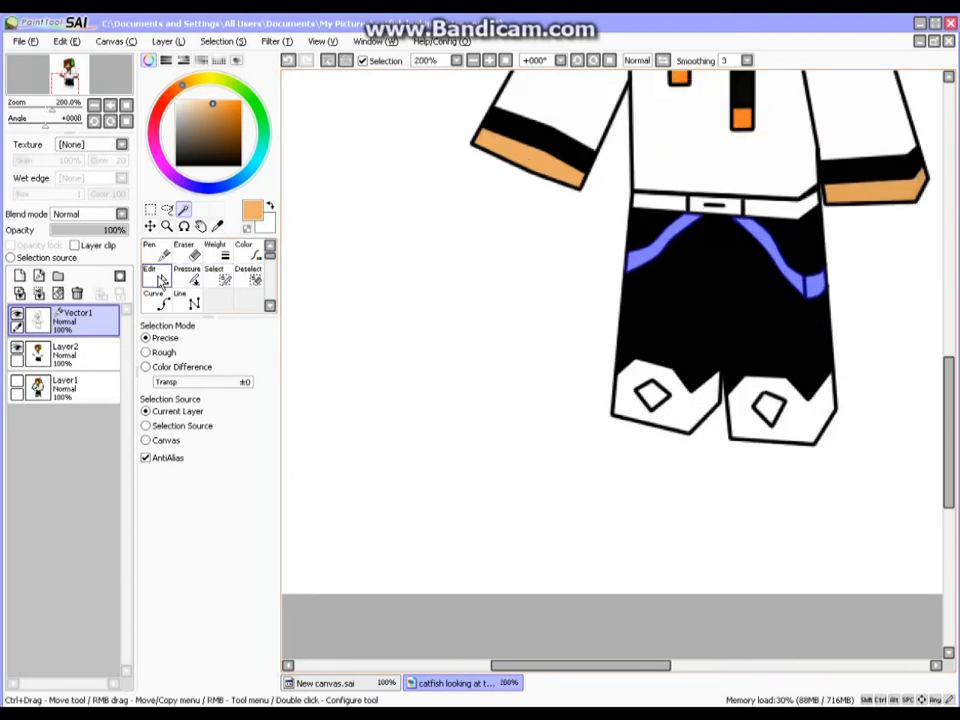
- Sample the orange of a drawstring end, paint the selected pocket trims with it on Layer2, and deselect them
click(55, 355)
click(164, 280)
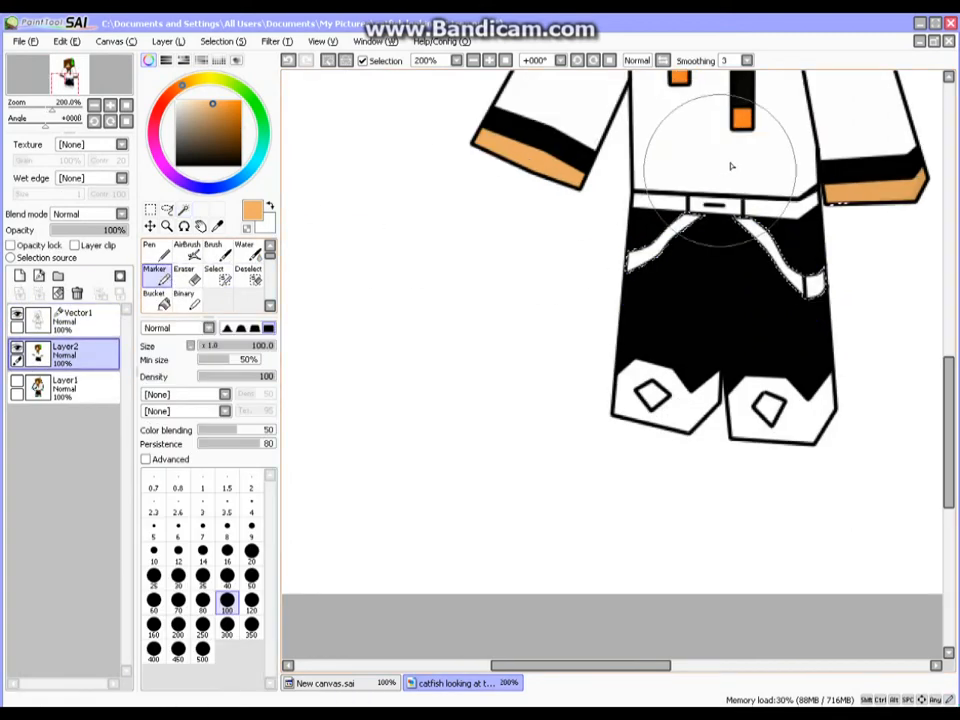
alt+click(747, 127)
mouse_move(686, 210)
mouse_down()
mouse_move(792, 214)
mouse_move(822, 260)
mouse_up()
click(251, 281)
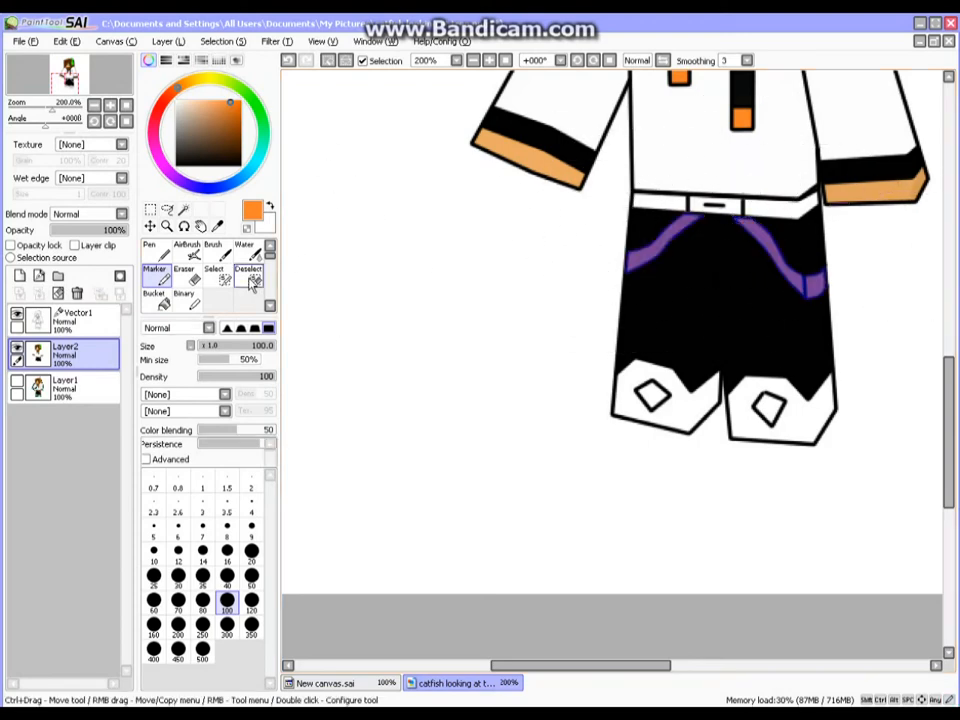
drag(641, 255, 775, 221)
scroll(876, 190, down, 5)
scroll(874, 127, up, 3)
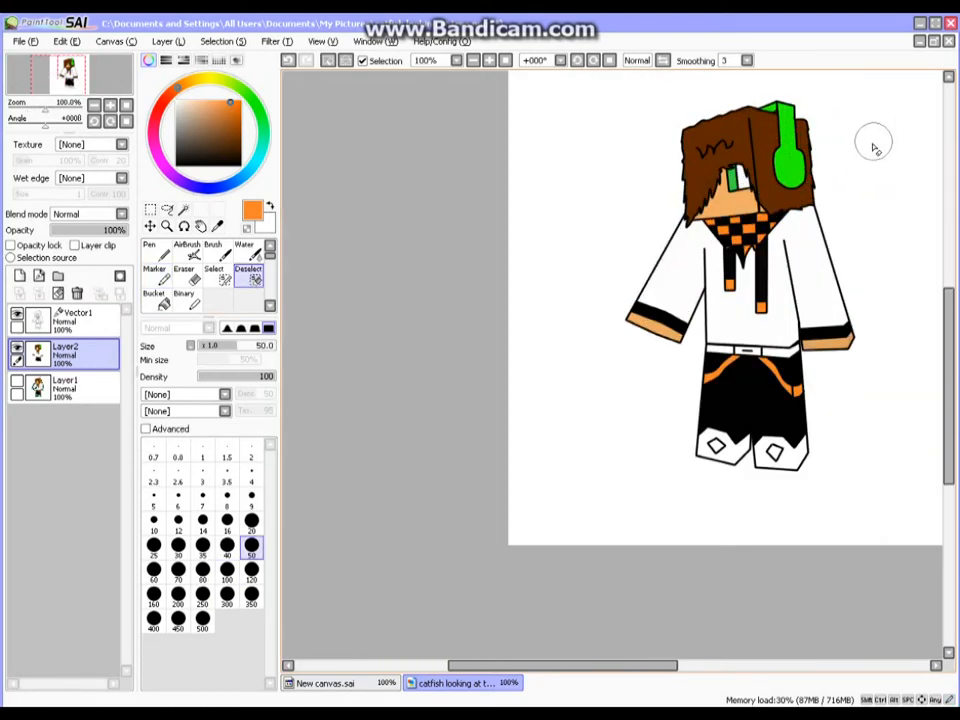
- Select both shoes around their diamonds on Vector1 with the Magic Wand, showing the Layer1 reference only while selecting
scroll(831, 446, up, 2)
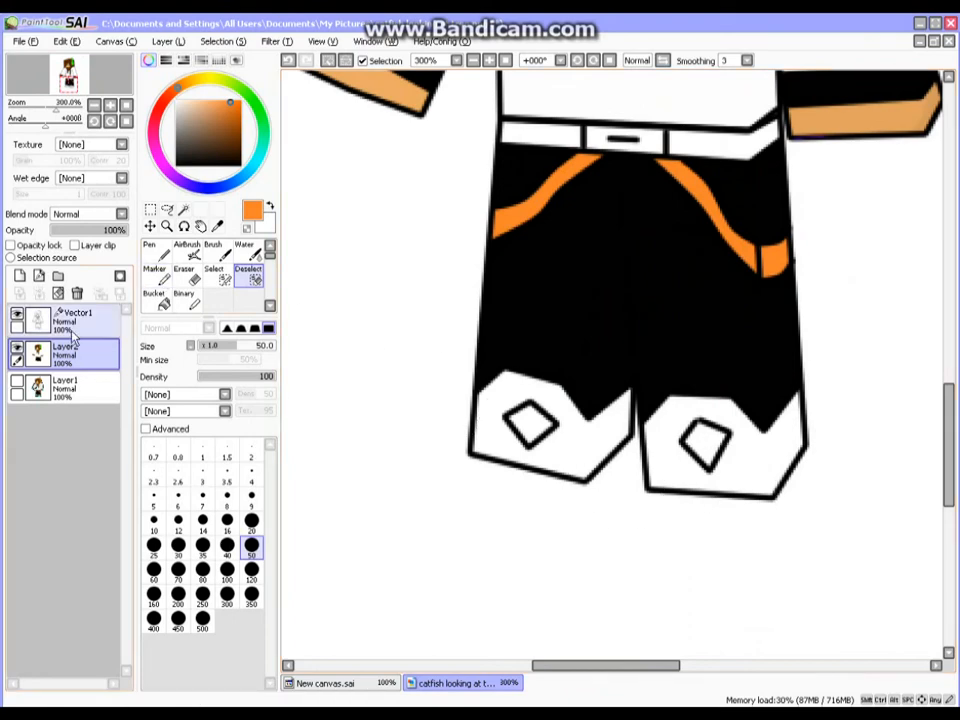
click(17, 382)
click(45, 380)
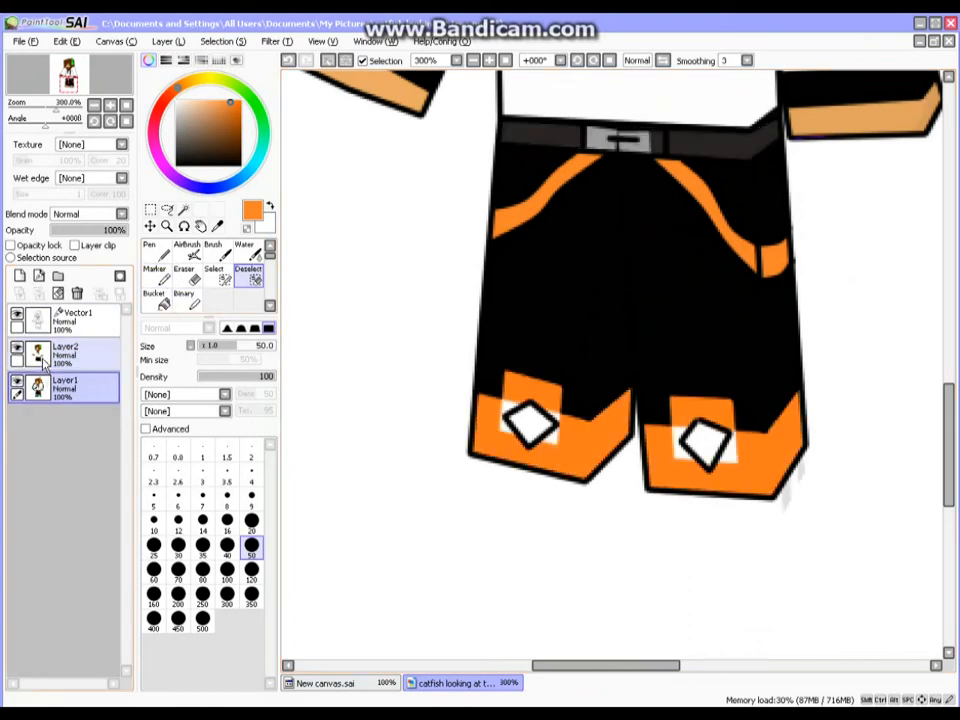
click(75, 320)
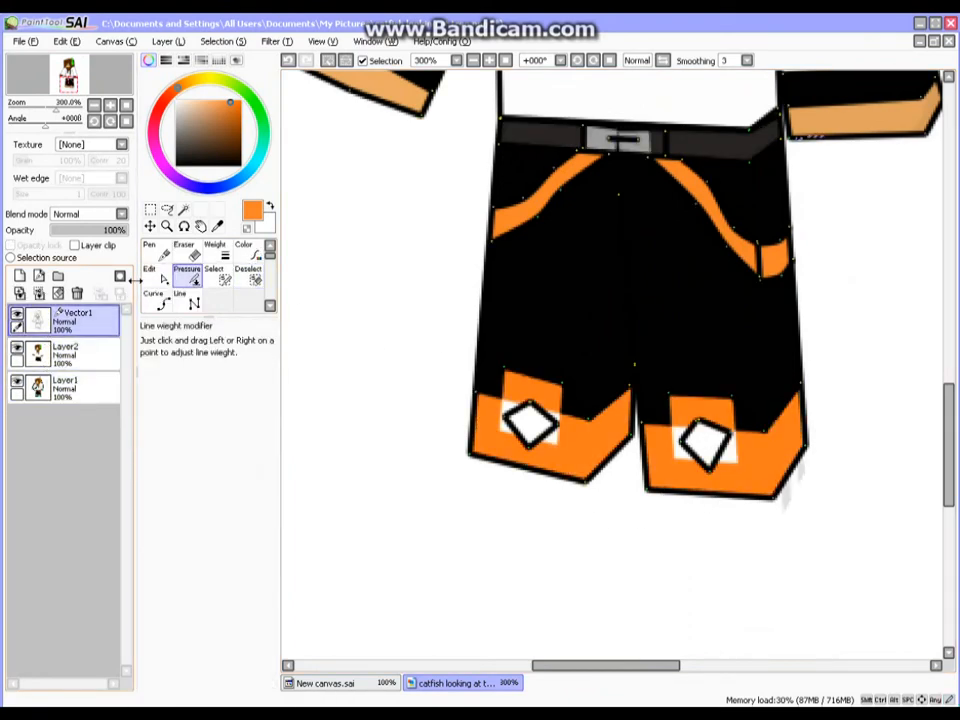
click(183, 209)
click(492, 432)
click(758, 470)
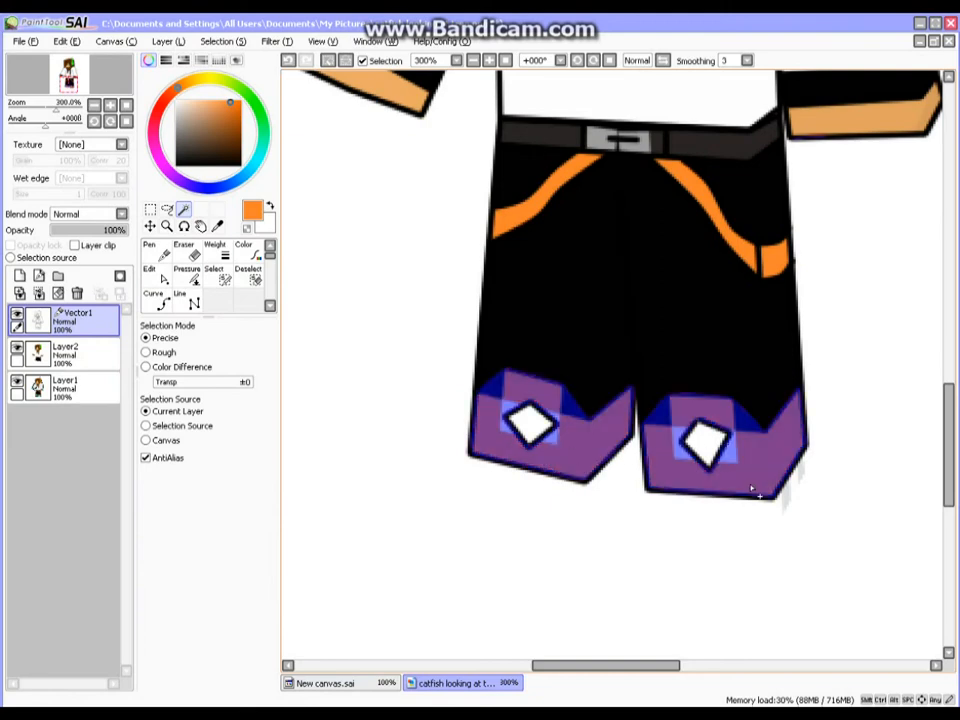
click(17, 383)
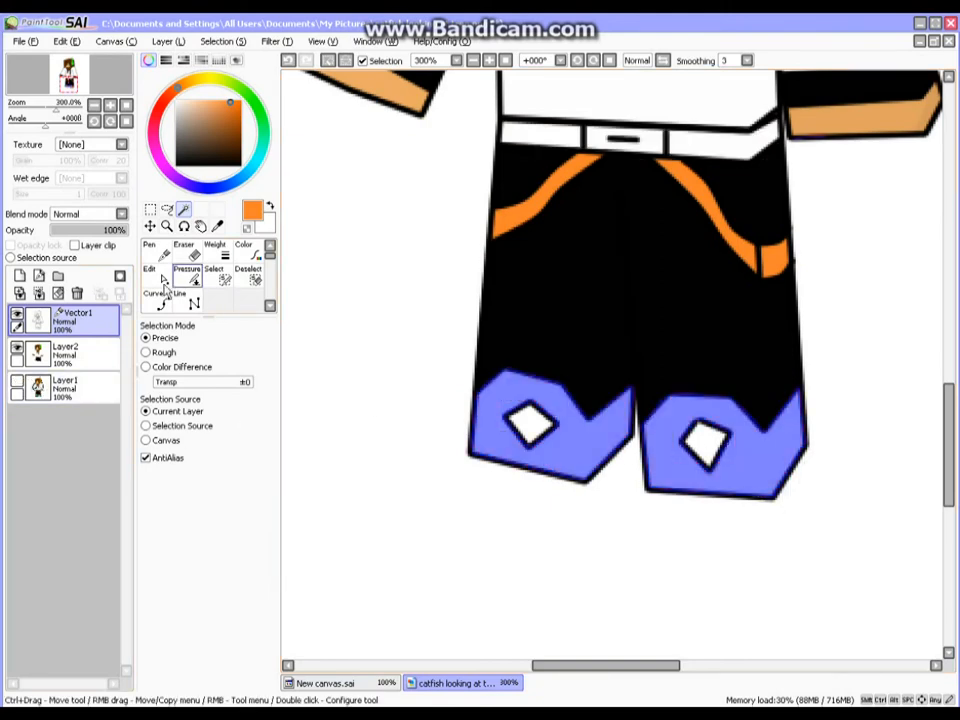
- Paint the selected shoe areas orange on Layer2 with the Marker and deselect them
click(65, 352)
click(156, 274)
mouse_move(574, 386)
mouse_down()
mouse_move(568, 439)
mouse_move(726, 443)
mouse_up()
click(249, 276)
mouse_move(529, 384)
mouse_down()
mouse_move(476, 411)
mouse_move(563, 477)
mouse_up()
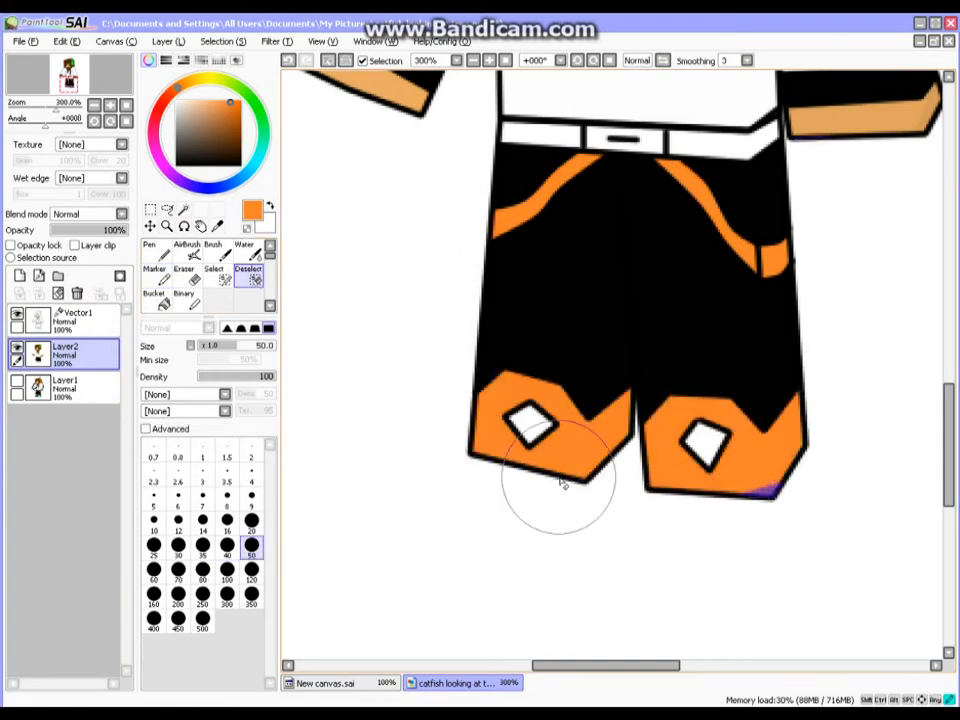
scroll(822, 396, down, 6)
- Select the belt sections on either side of the buckle on Vector1 with the Magic Wand
scroll(874, 285, up, 4)
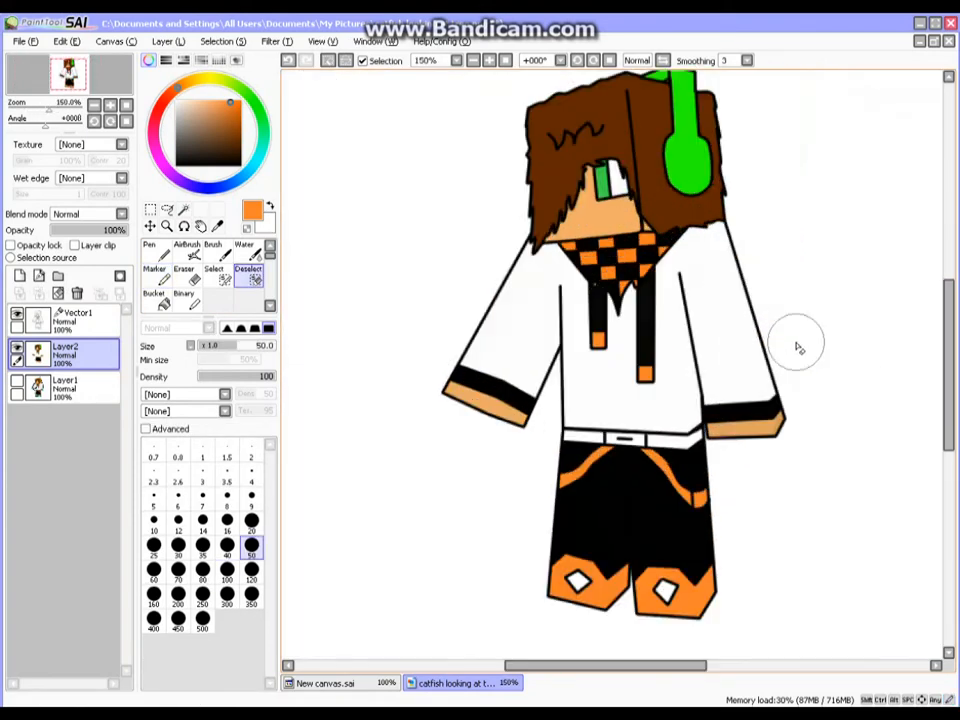
scroll(622, 455, up, 2)
click(72, 318)
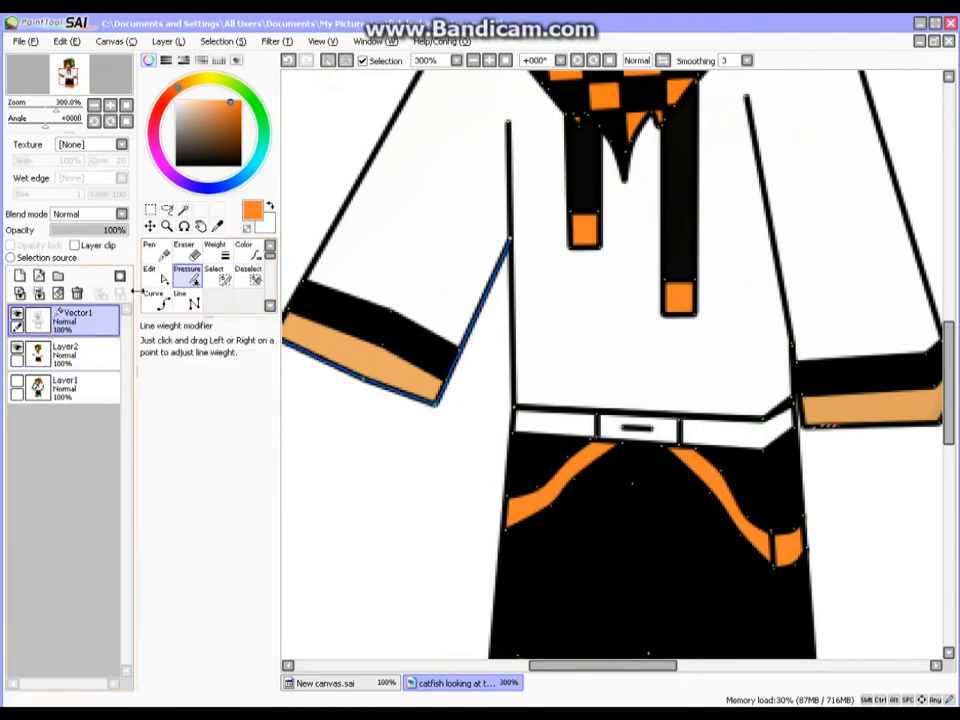
click(183, 209)
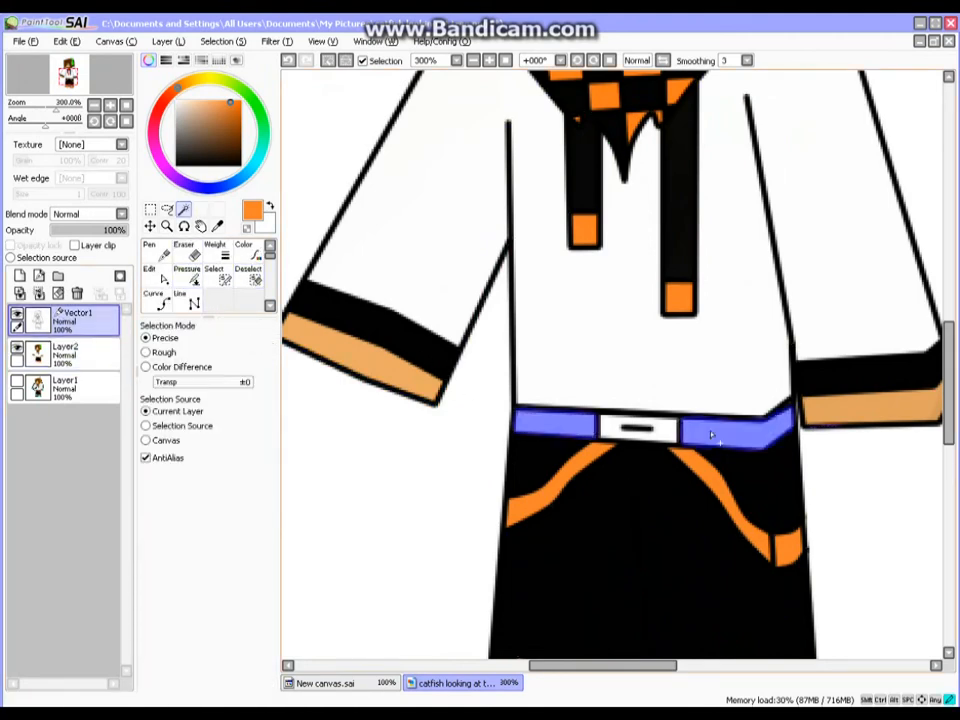
- Sample the belt's dark grey from the Layer1 reference and paint the selected belt sections with it on Layer2
click(50, 386)
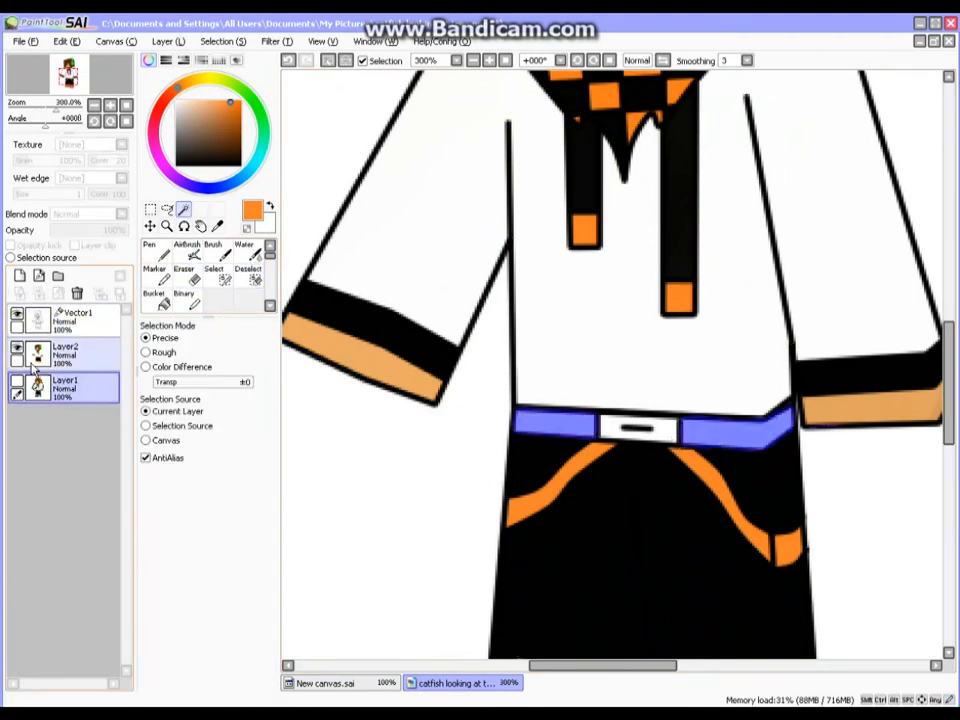
click(154, 280)
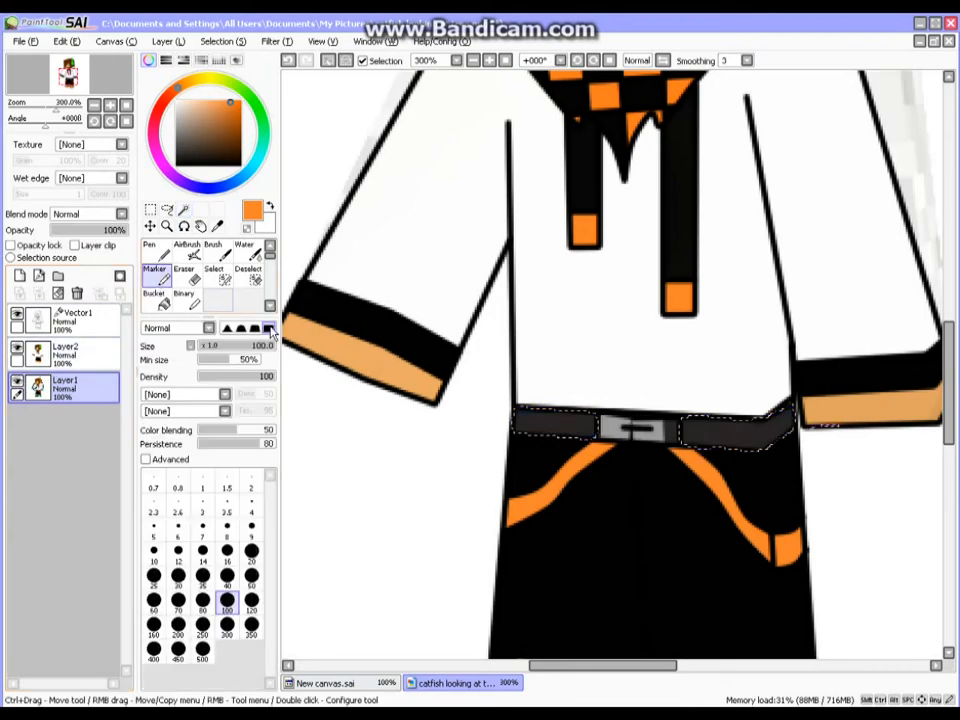
right_click(562, 426)
click(40, 328)
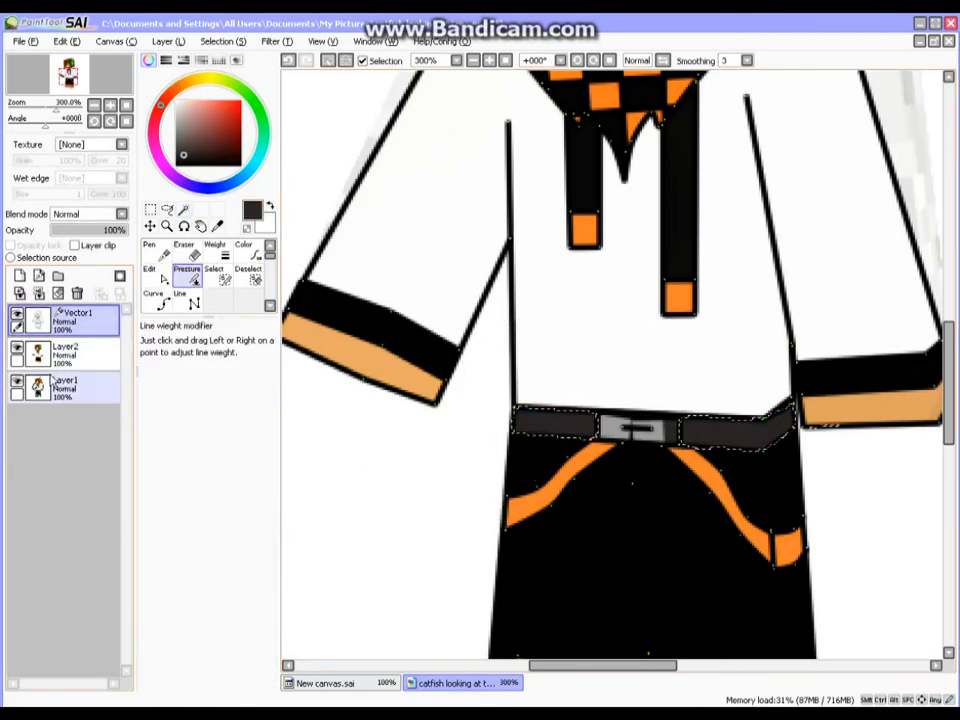
click(68, 352)
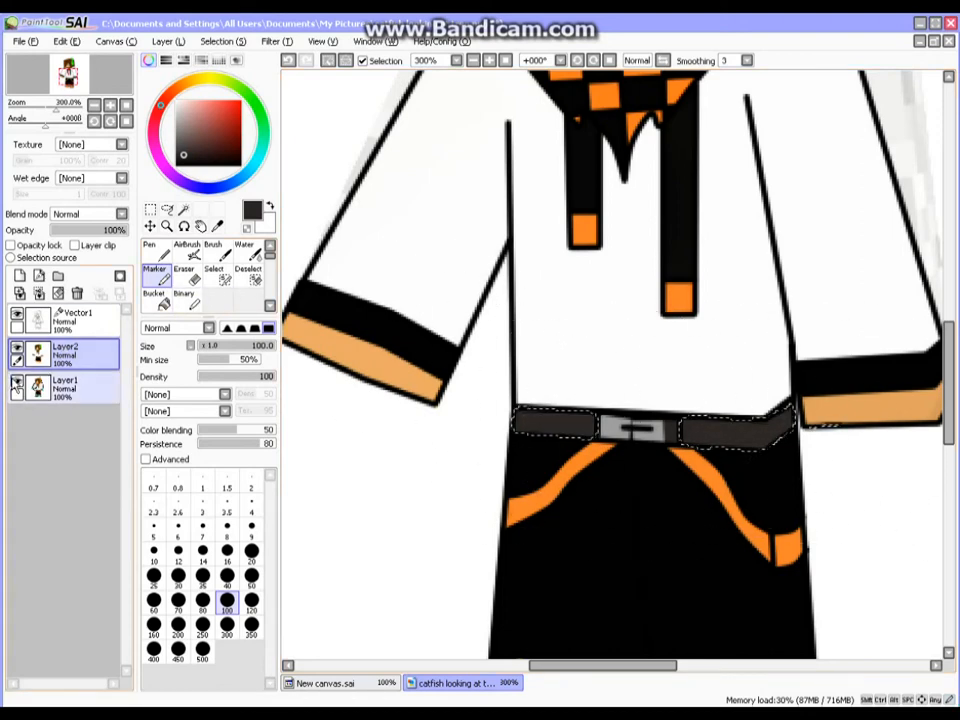
- Sample the buckle's grey from the reference, hide Layer1, and deselect the painted belt sections
right_click(609, 425)
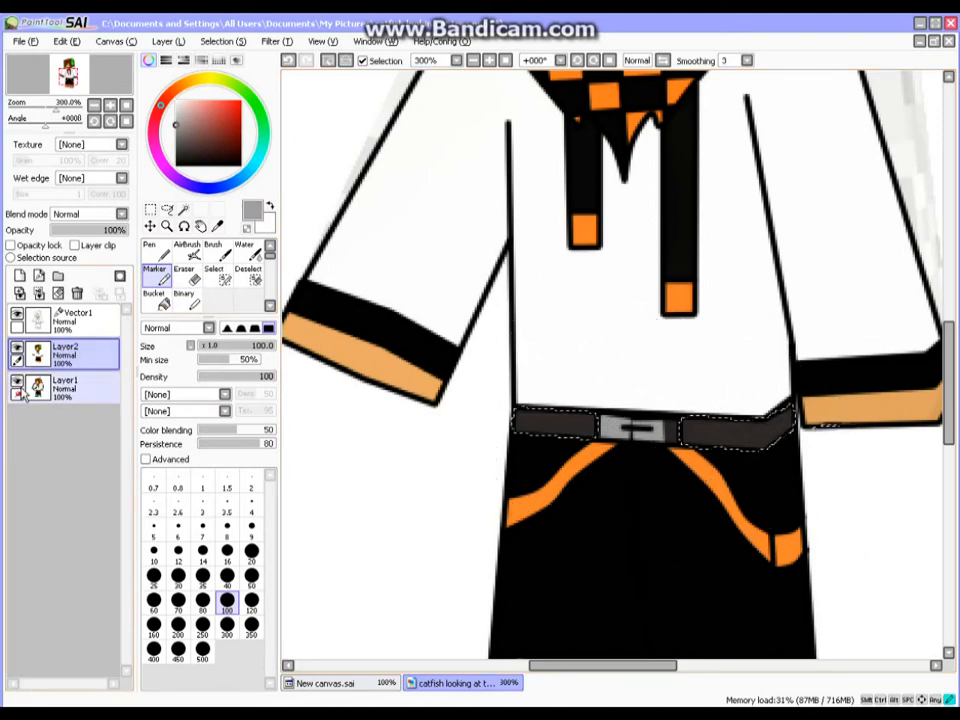
click(17, 382)
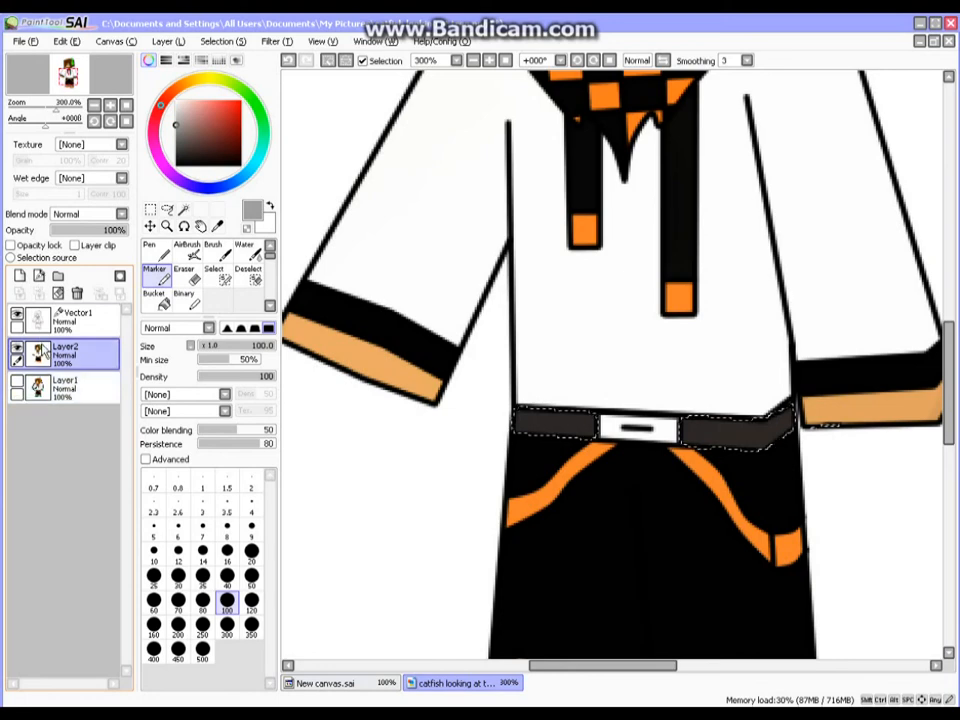
click(78, 320)
click(258, 281)
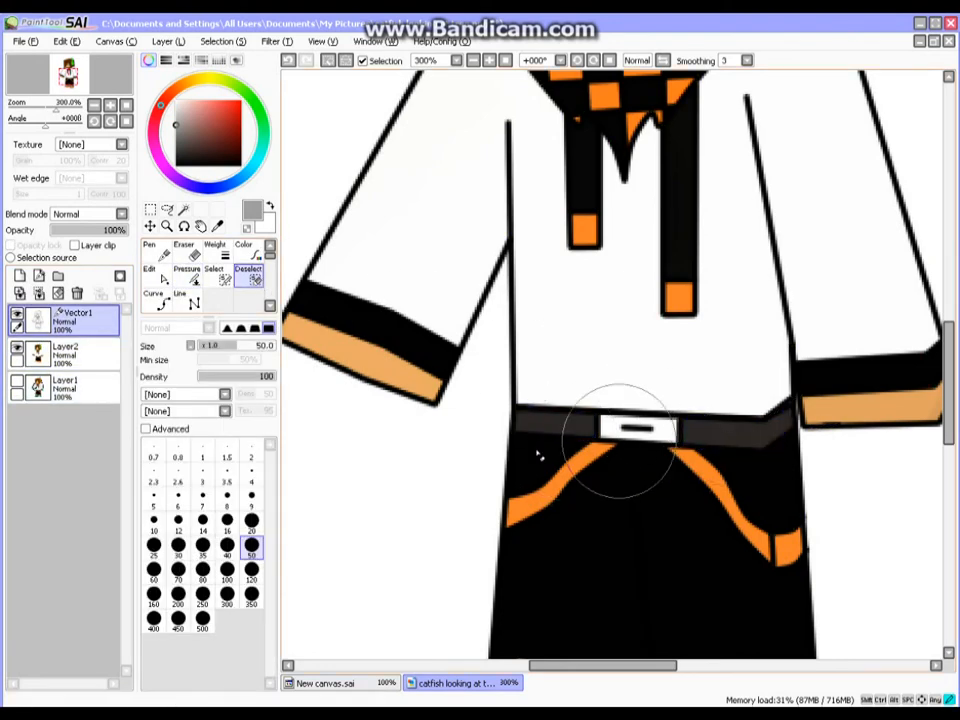
- Select the belt buckle on Vector1 with the Magic Wand, paint it grey on Layer2 with the Marker, and deselect it
click(183, 209)
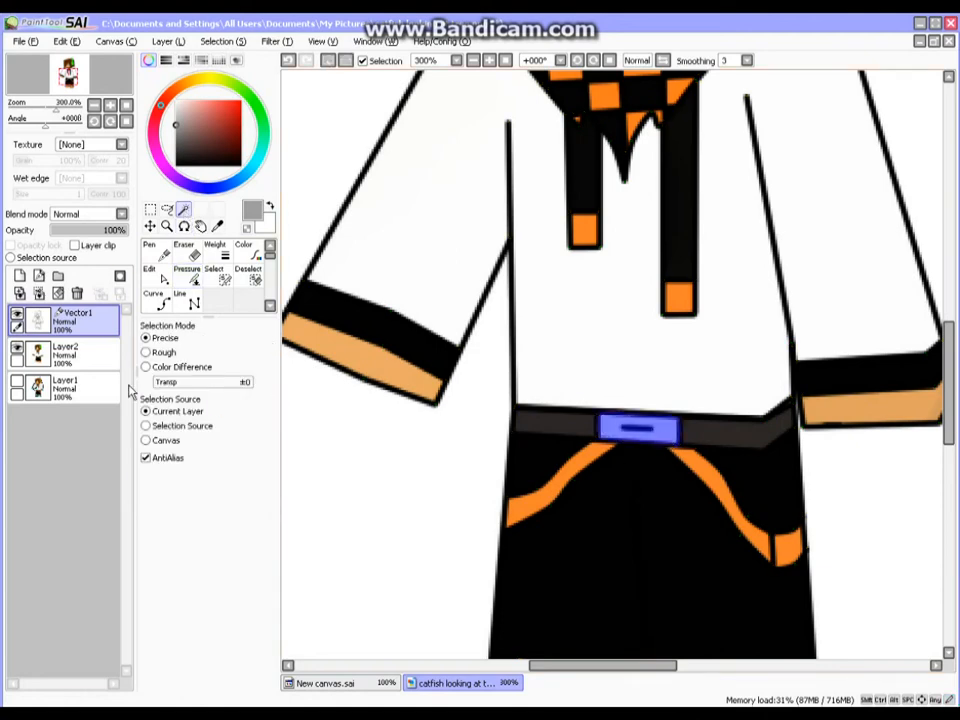
click(75, 350)
click(154, 270)
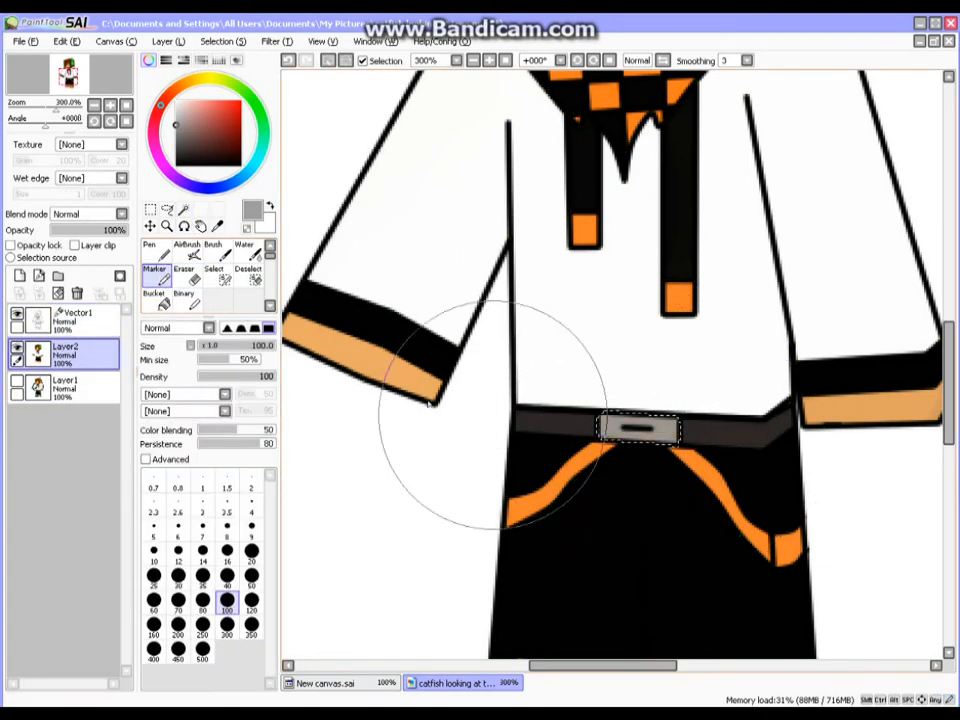
click(249, 277)
scroll(742, 377, down, 4)
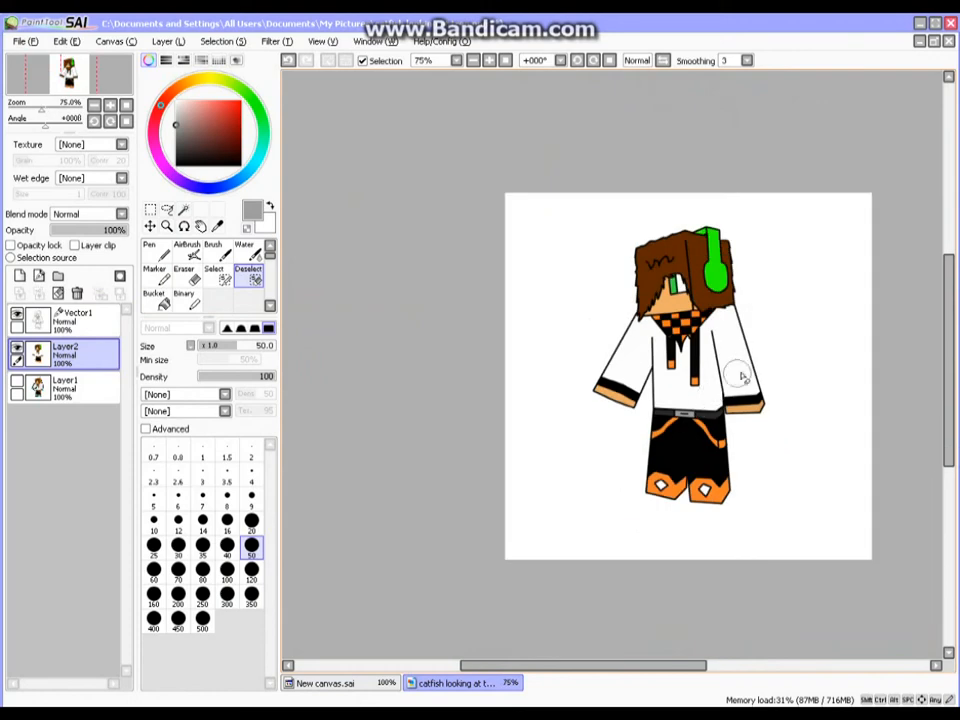
scroll(742, 377, up, 1)
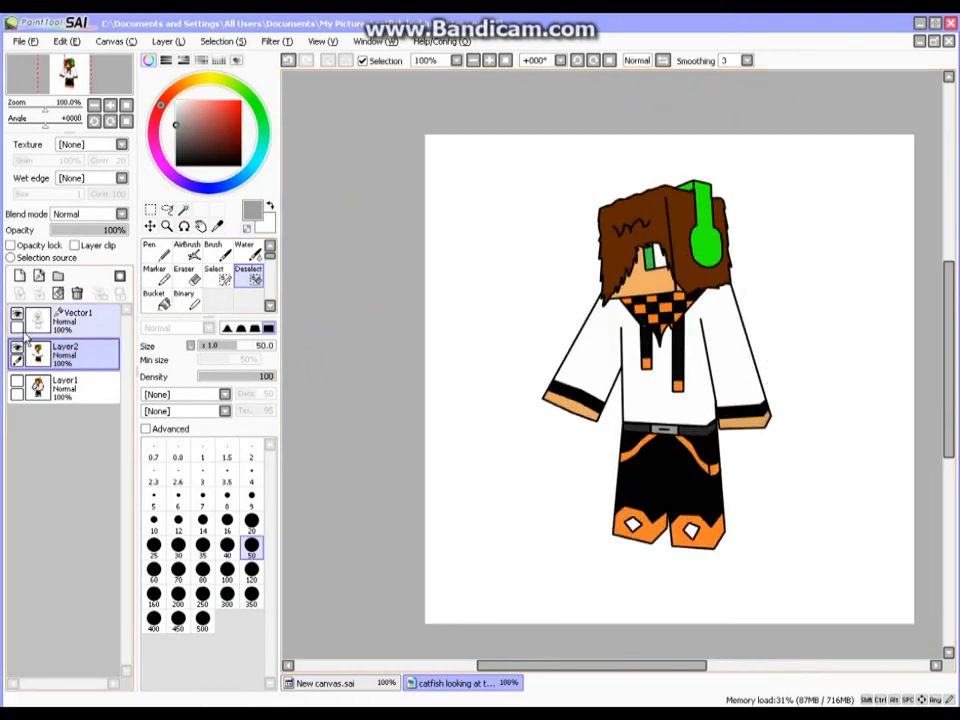
- Draw a closed black triangular mouth below the eye on Vector1 with the Line tool at size 1
click(70, 320)
click(186, 298)
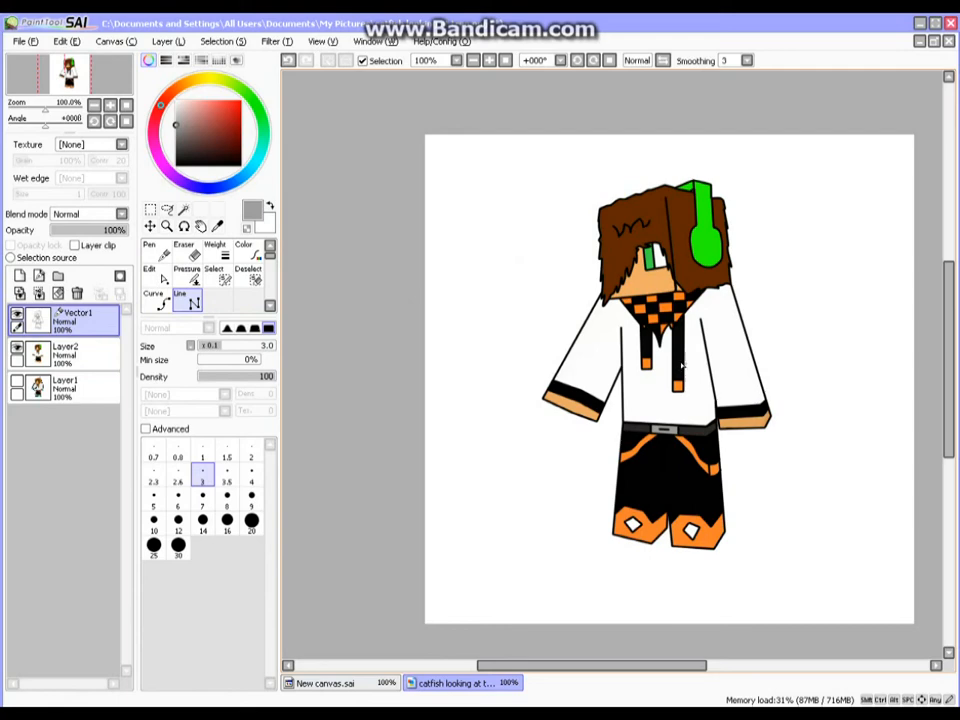
scroll(615, 345, up, 2)
scroll(580, 332, down, 3)
scroll(619, 315, up, 4)
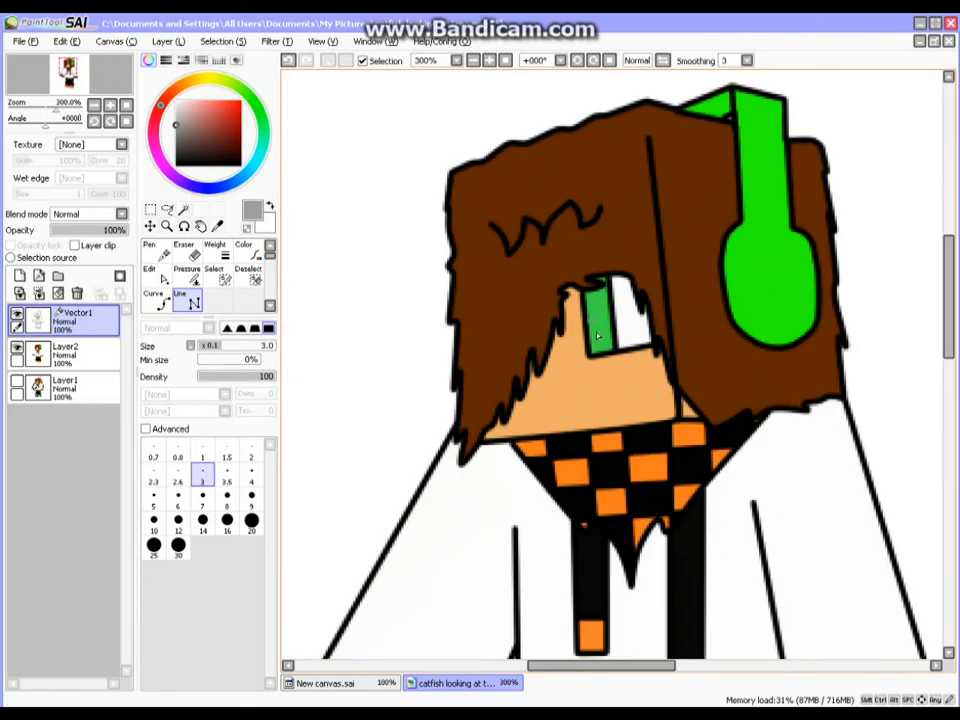
scroll(566, 400, up, 2)
click(203, 450)
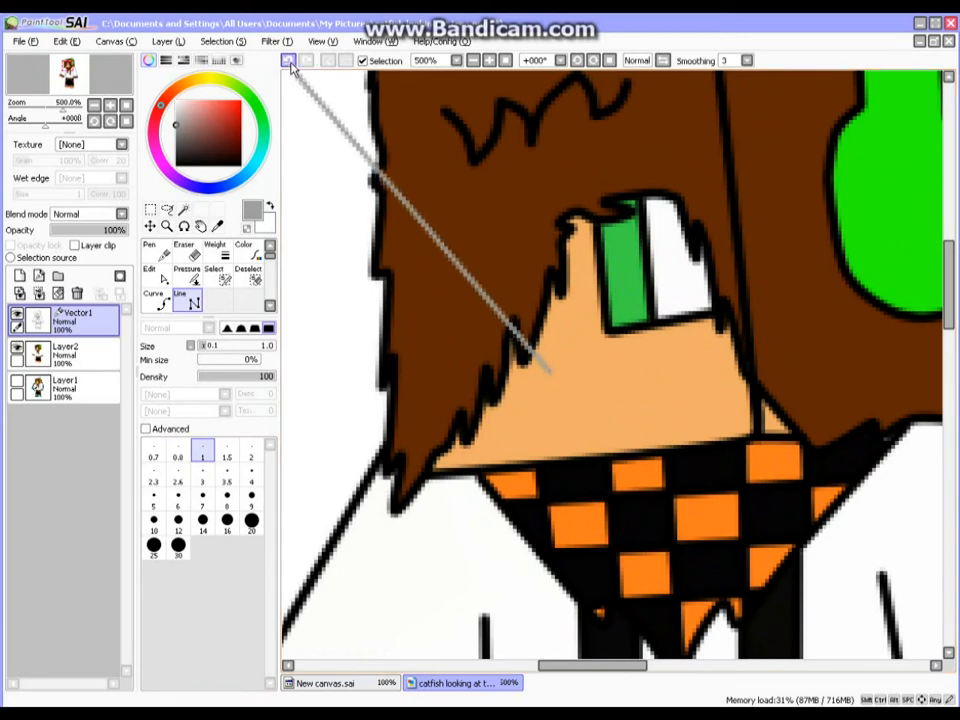
click(176, 165)
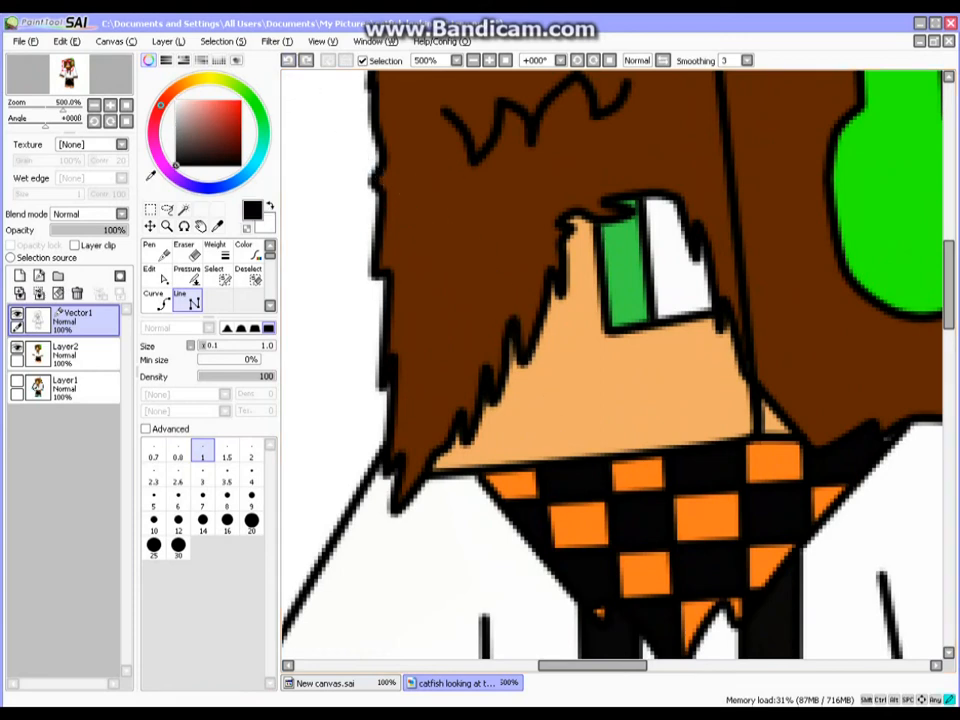
click(545, 435)
click(655, 367)
double_click(543, 380)
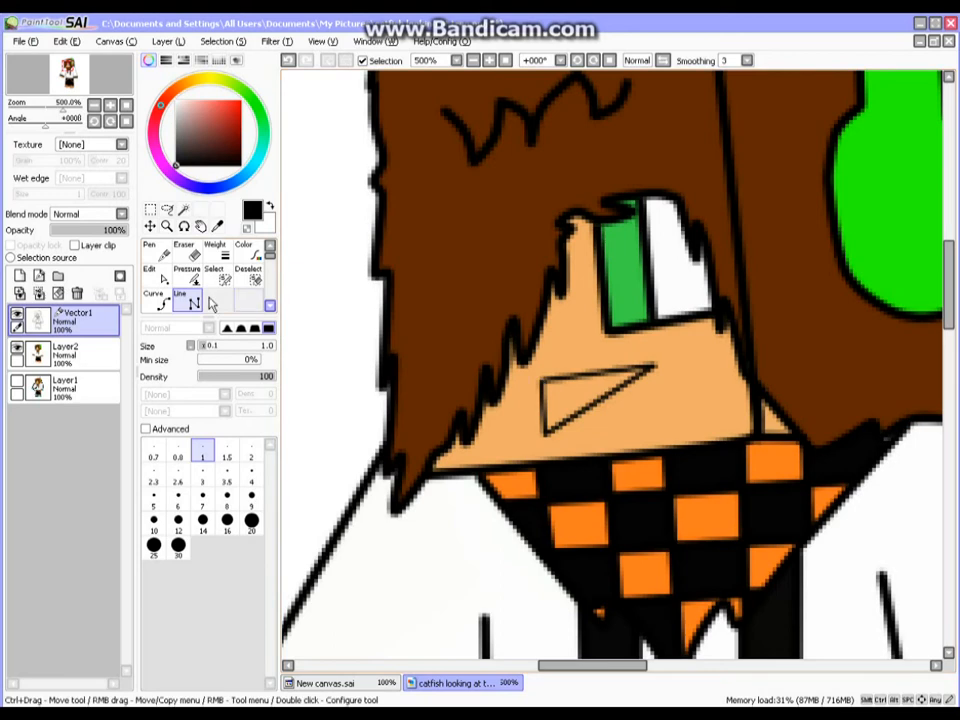
- Bend the straight edges of the mouth outline into curves to form a grin
click(160, 276)
drag(605, 400, 620, 416)
drag(583, 376, 553, 406)
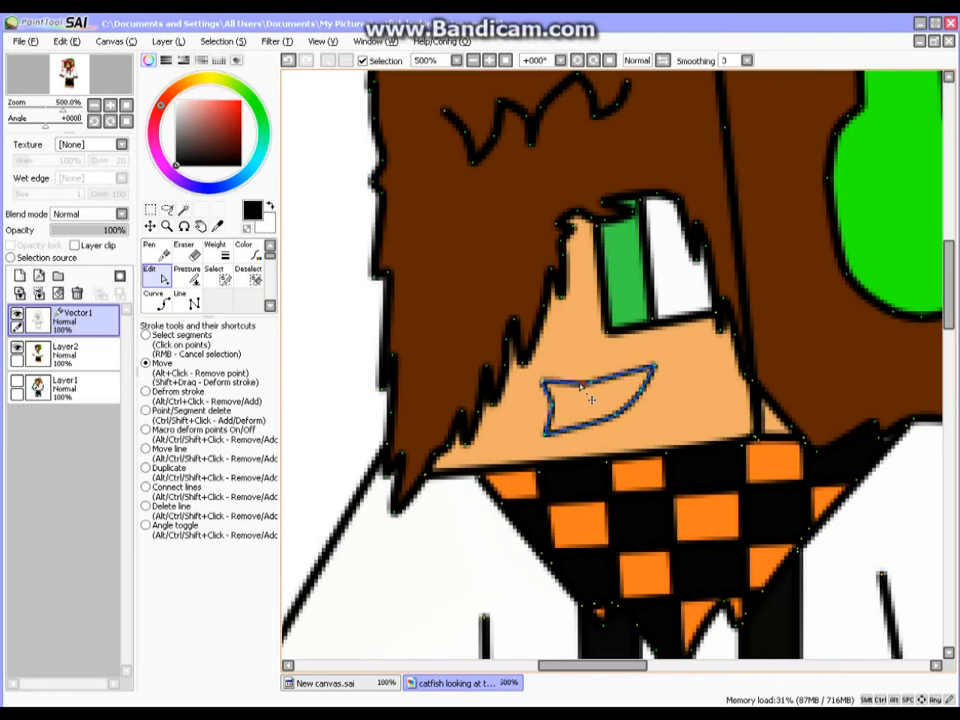
click(191, 276)
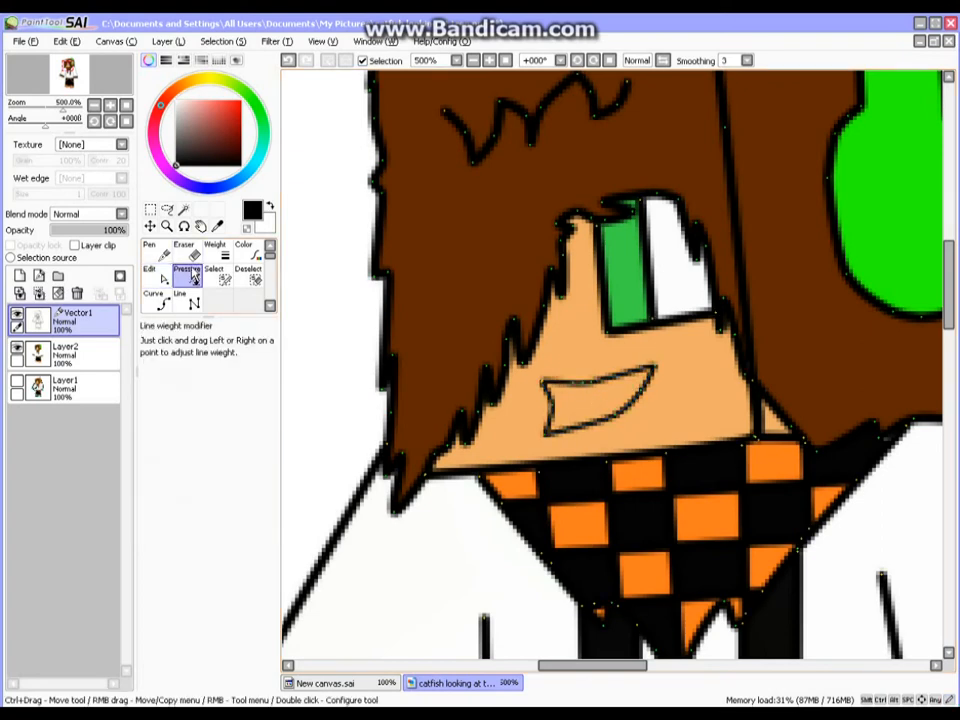
- Draw a line across the inside of the mouth to divide the teeth, and curve it to follow the grin
click(187, 300)
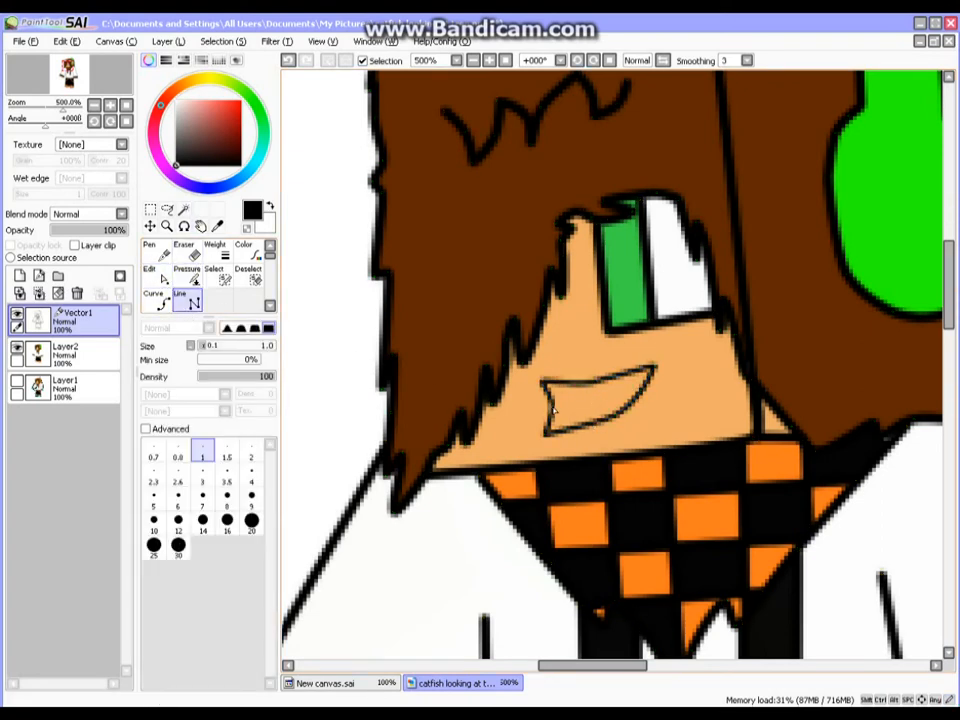
click(156, 276)
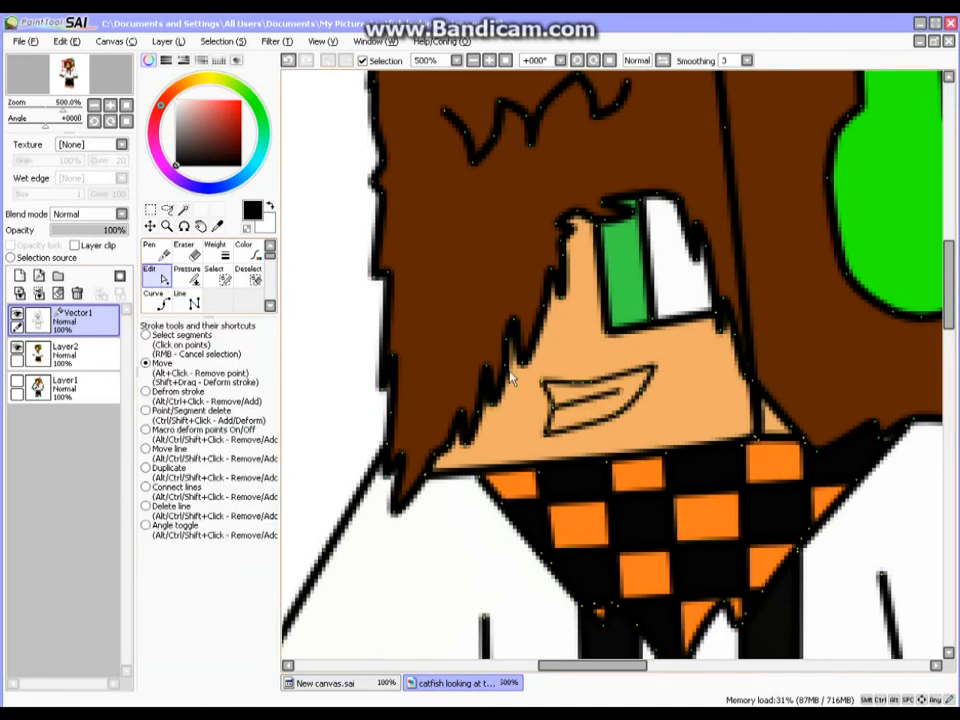
click(187, 278)
- Select the inside of the mouth with the Magic Wand, paint it white on Layer2 with the Marker, and deselect it
click(183, 209)
click(574, 400)
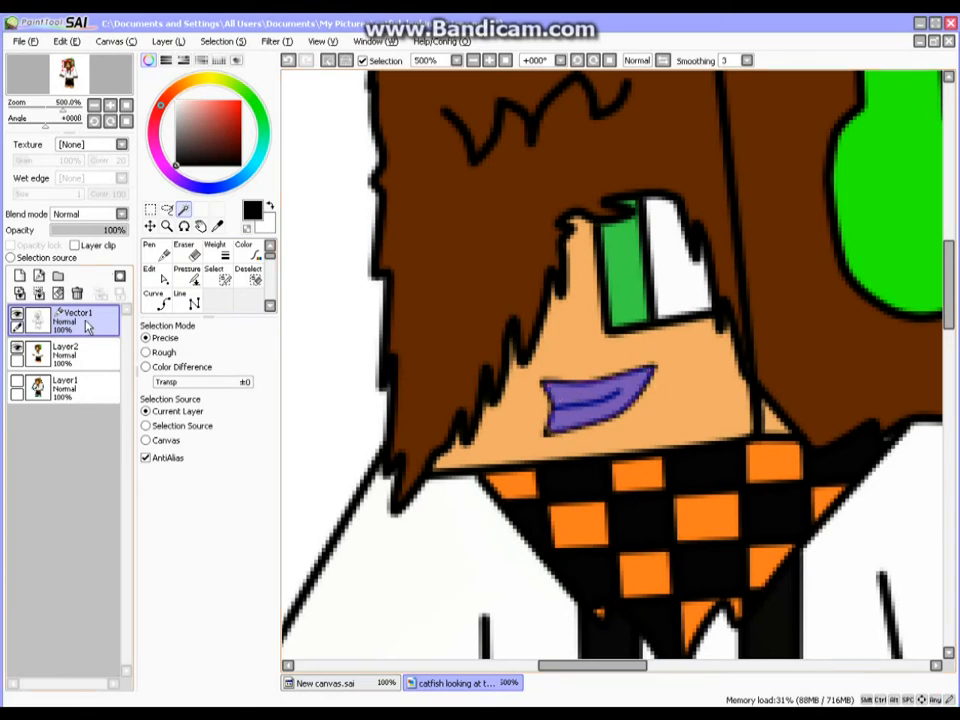
click(66, 350)
click(155, 272)
click(176, 101)
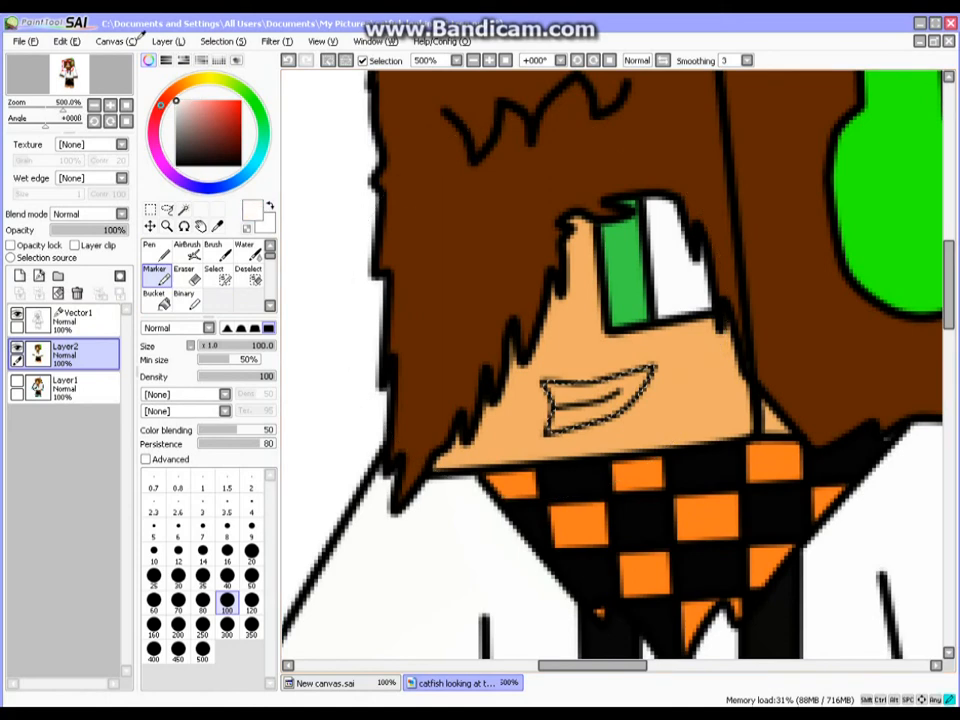
scroll(740, 400, down, 6)
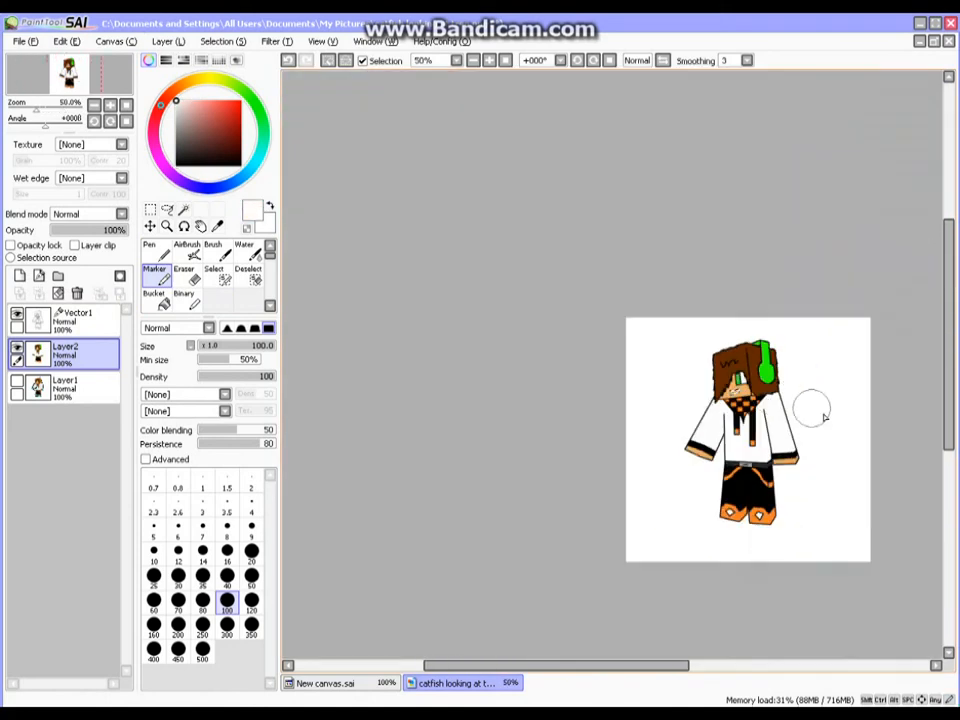
scroll(800, 407, up, 2)
click(248, 275)
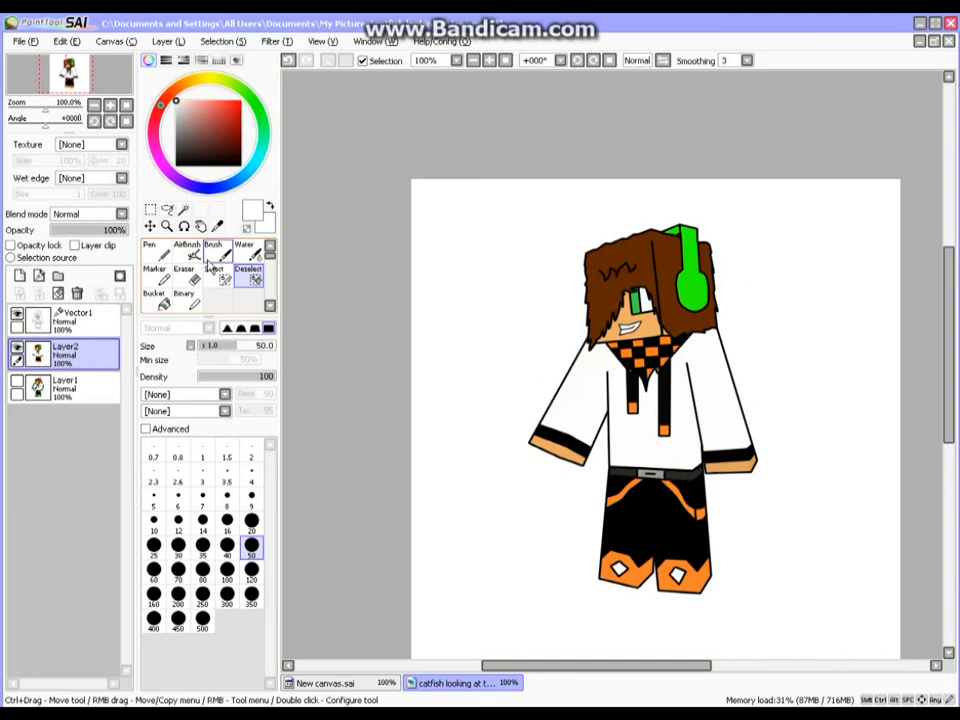
- Letter "The" and "Cat Fish" on either side of the head on Vector1 with black size 3 lines
click(75, 320)
click(186, 298)
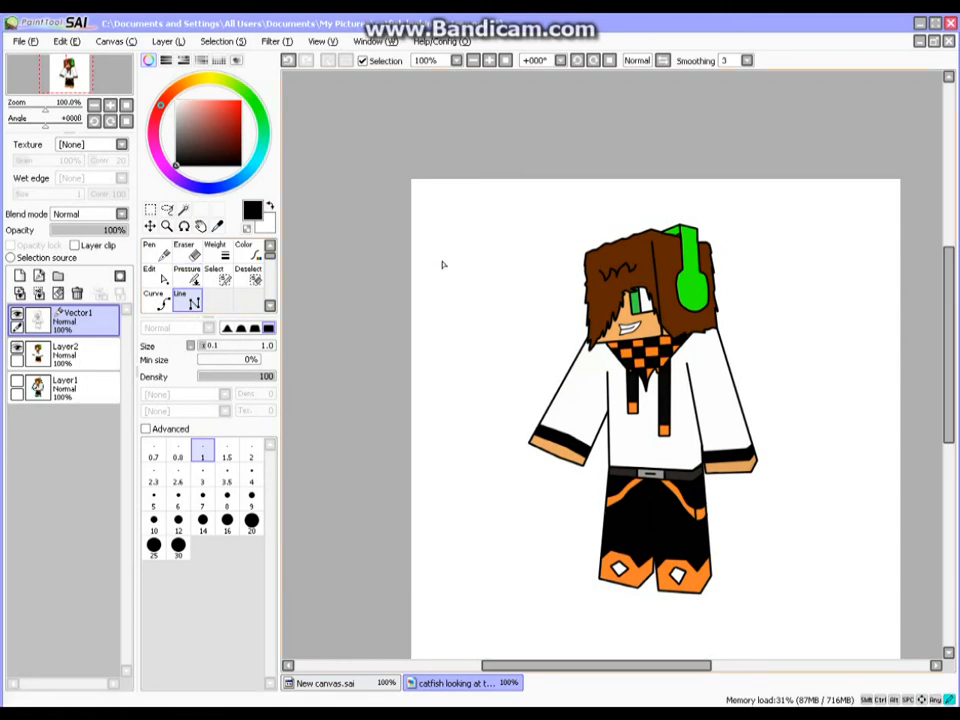
click(202, 470)
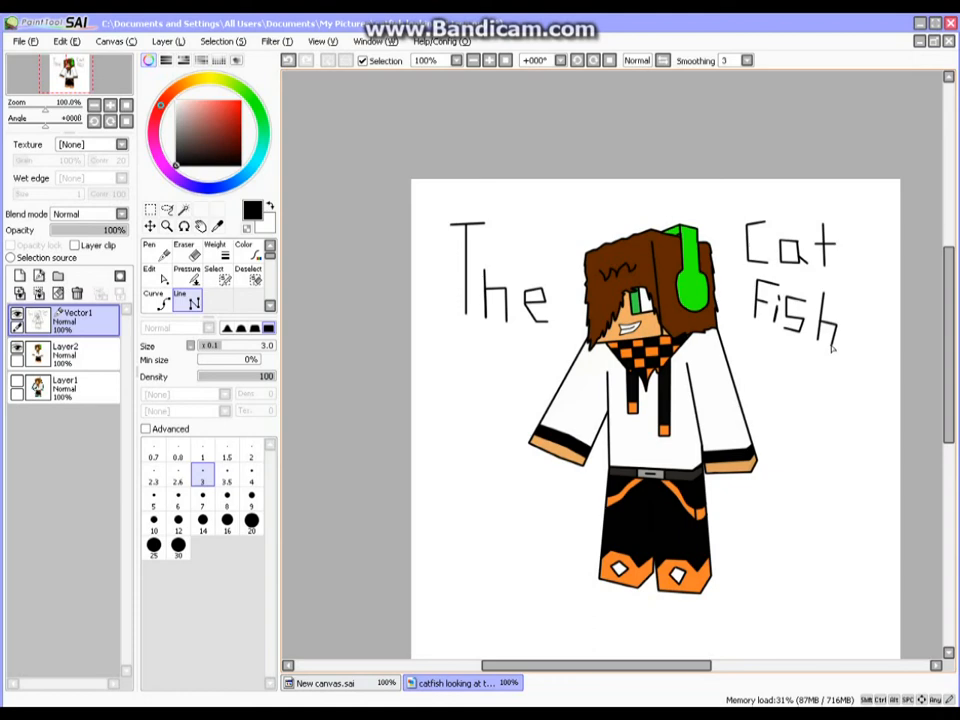
scroll(802, 337, down, 1)
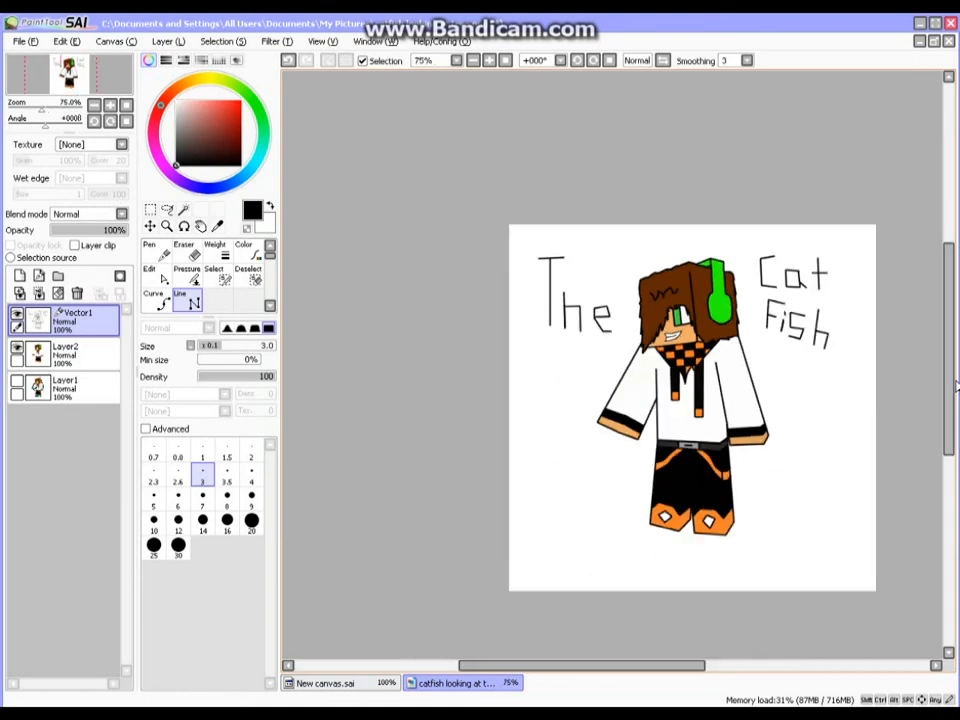
drag(954, 385, 955, 396)
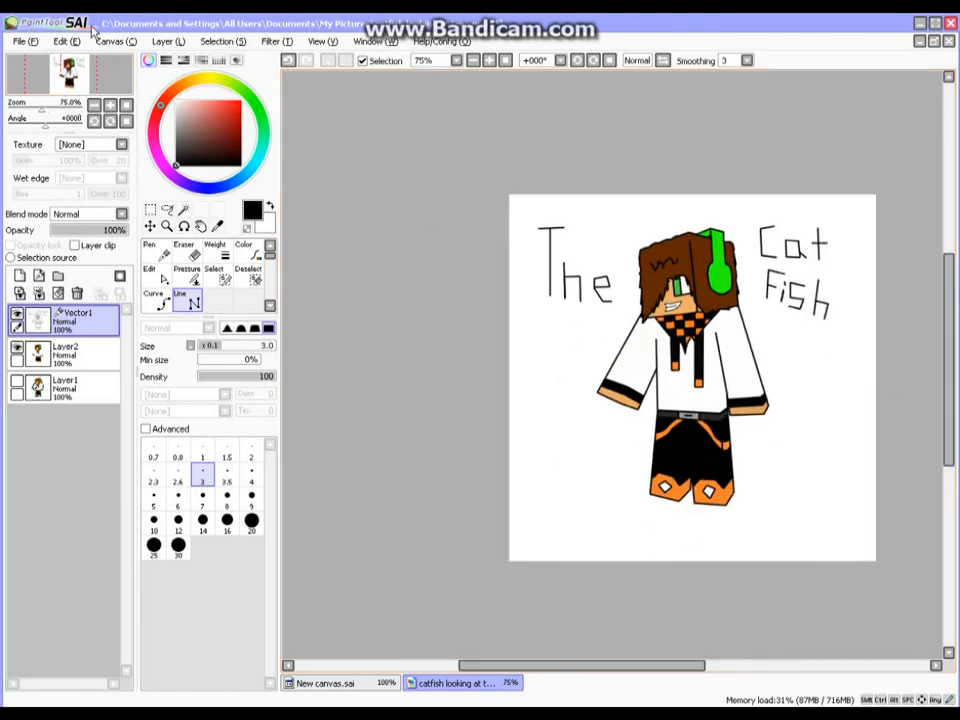
- Trace the outer edge of the sleeve on the canvas's left side over the reference with the Line tool at size 1
scroll(869, 377, up, 1)
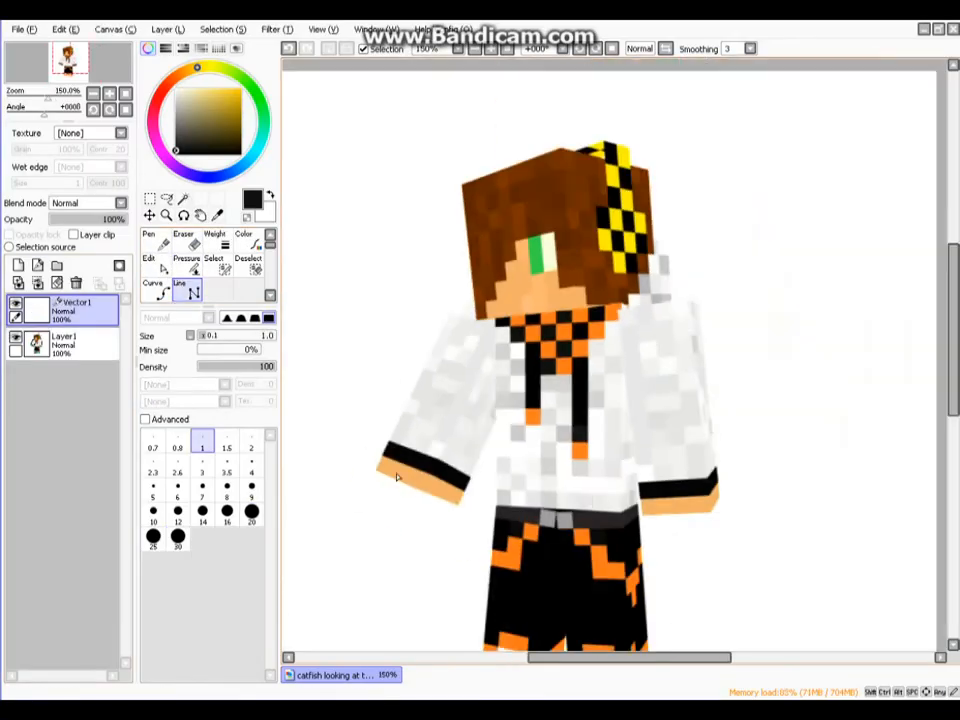
scroll(370, 433, up, 2)
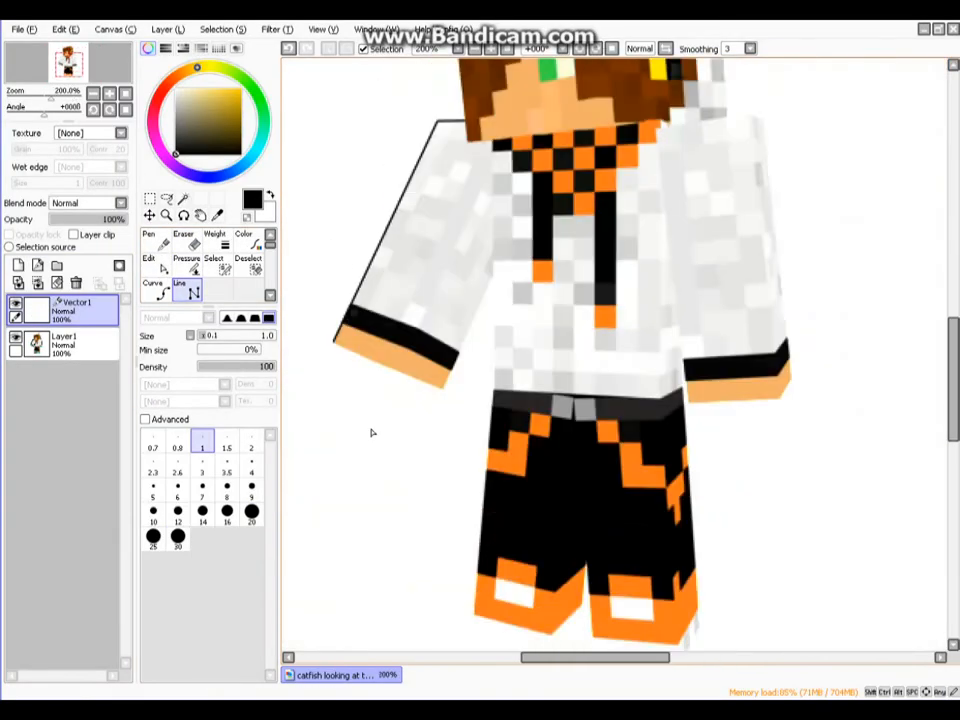
scroll(589, 246, up, 3)
scroll(630, 287, down, 3)
scroll(669, 171, up, 2)
- Trace the remaining sleeve, torso, head and fringe opening over the reference with straight lines on Vector1
click(778, 165)
click(724, 152)
mouse_move(670, 658)
mouse_down()
mouse_move(604, 666)
mouse_move(615, 666)
mouse_up()
click(885, 529)
scroll(917, 268, up, 2)
click(937, 180)
scroll(812, 160, down, 3)
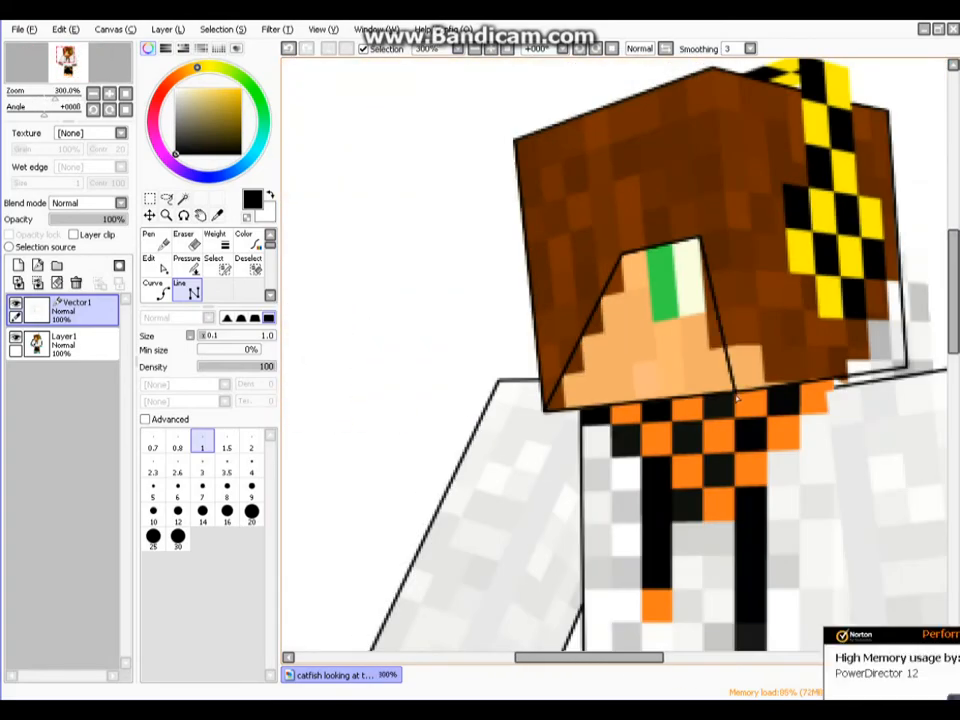
- Pull the straight fringe and lower hair lines on Vector1 into jagged strands, with the Layer1 reference hidden
scroll(407, 432, up, 2)
drag(397, 421, 447, 332)
scroll(482, 345, down, 3)
scroll(482, 345, up, 5)
click(15, 338)
scroll(475, 280, down, 2)
scroll(475, 265, up, 2)
drag(440, 252, 453, 202)
drag(446, 267, 485, 273)
drag(475, 164, 496, 157)
drag(300, 540, 478, 583)
drag(492, 523, 496, 492)
drag(480, 400, 434, 485)
drag(426, 385, 401, 518)
- Continue the jagged strands up the hair's left edge and along the top of the head
scroll(422, 411, down, 2)
scroll(420, 380, down, 3)
scroll(415, 300, up, 3)
drag(413, 283, 401, 351)
scroll(400, 350, up, 2)
scroll(390, 367, down, 3)
scroll(366, 201, up, 1)
drag(372, 191, 414, 150)
scroll(386, 187, down, 3)
drag(482, 132, 491, 126)
scroll(488, 286, up, 4)
- Shape jagged strands above the eye, down the fringe's right side, and along the hair's outer right edge
drag(476, 307, 538, 299)
drag(545, 285, 575, 282)
scroll(530, 280, down, 1)
drag(655, 470, 658, 509)
scroll(674, 542, down, 2)
scroll(705, 560, up, 4)
drag(662, 585, 673, 633)
scroll(673, 633, down, 3)
drag(868, 460, 873, 495)
scroll(876, 505, down, 1)
drag(879, 415, 891, 469)
drag(868, 330, 878, 385)
scroll(868, 300, down, 3)
- Show the Layer1 reference and trace the headphone ear cup's angular outline on Vector1 with the Line tool
click(15, 337)
click(187, 290)
scroll(760, 300, up, 4)
click(729, 399)
click(681, 206)
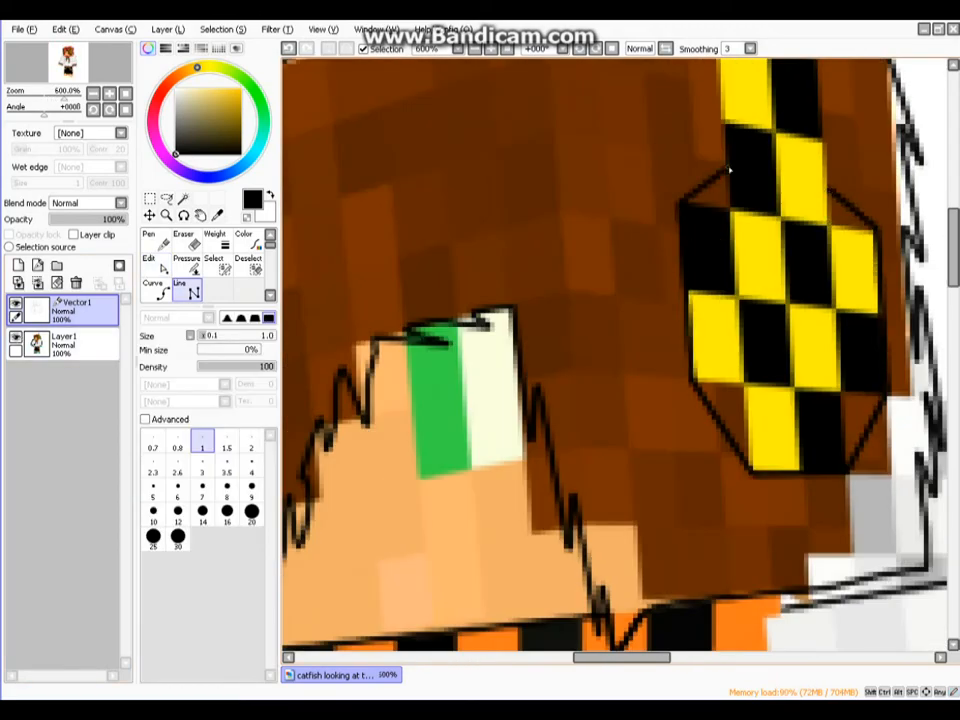
click(696, 257)
click(836, 296)
- Round the corners of the ear cup outline, toggling the Layer1 reference to check the shape
click(15, 337)
click(155, 265)
scroll(739, 465, up, 4)
scroll(700, 440, down, 4)
click(15, 337)
click(15, 337)
scroll(700, 330, up, 2)
drag(784, 348, 801, 364)
scroll(801, 364, up, 2)
scroll(763, 300, down, 2)
- Draw a closed ring inside the ear cup outline and round its corners to match
click(187, 290)
click(615, 204)
click(596, 326)
click(683, 322)
click(155, 265)
drag(683, 224, 633, 199)
scroll(691, 241, up, 2)
- Draw a smaller closed ring inside the previous ear cup ring and round its corners
click(187, 290)
click(643, 283)
click(155, 265)
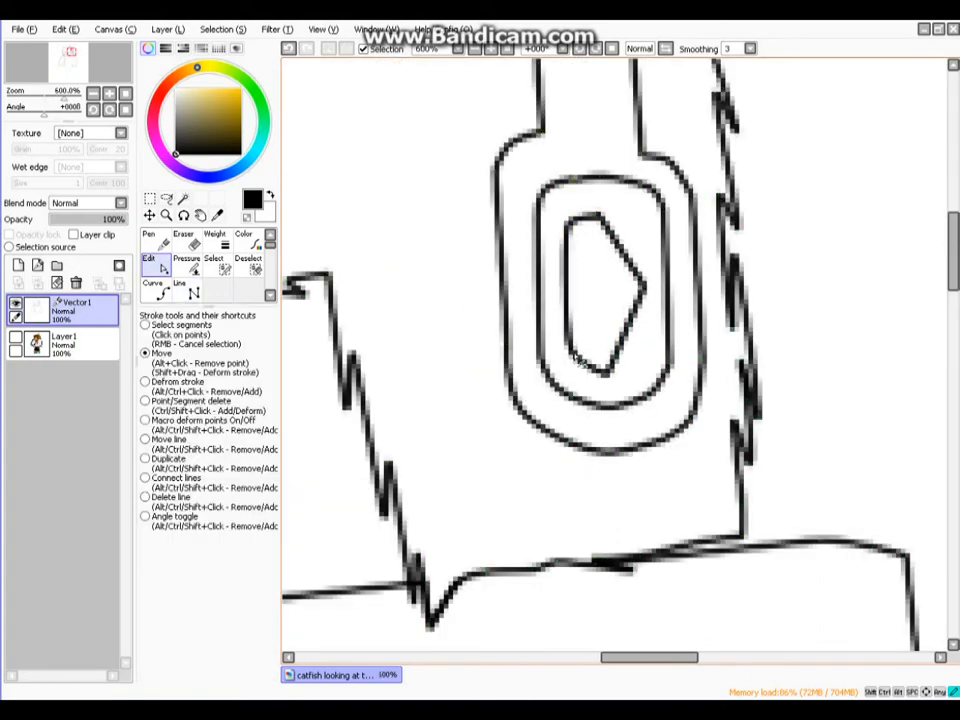
scroll(612, 253, up, 2)
- Add a small rounded ring at the ear cup's centre and close the ear cup's top edge beneath the headband
click(187, 290)
click(637, 265)
click(155, 265)
scroll(594, 260, down, 3)
click(187, 290)
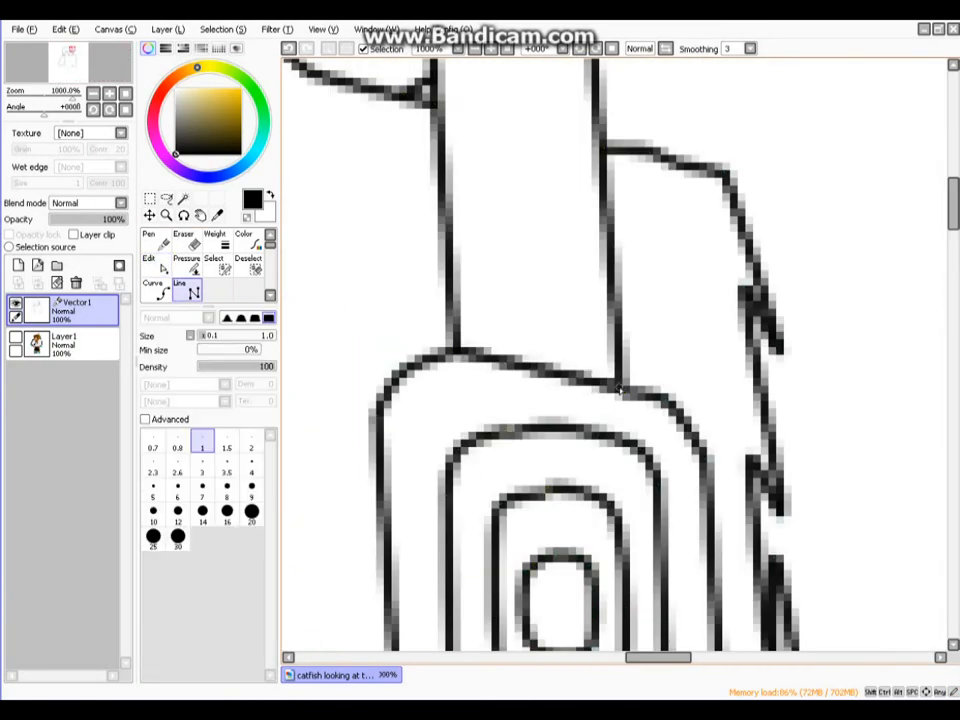
- Trace the left and lower edges of the eye over the reference at line size 2 and adjust them
click(15, 337)
click(251, 448)
click(712, 458)
click(15, 337)
click(155, 265)
scroll(713, 453, up, 4)
scroll(713, 453, down, 2)
- Trace the line dividing the eye into iris and white over the reference at line size 1.5
click(187, 290)
click(15, 337)
click(227, 448)
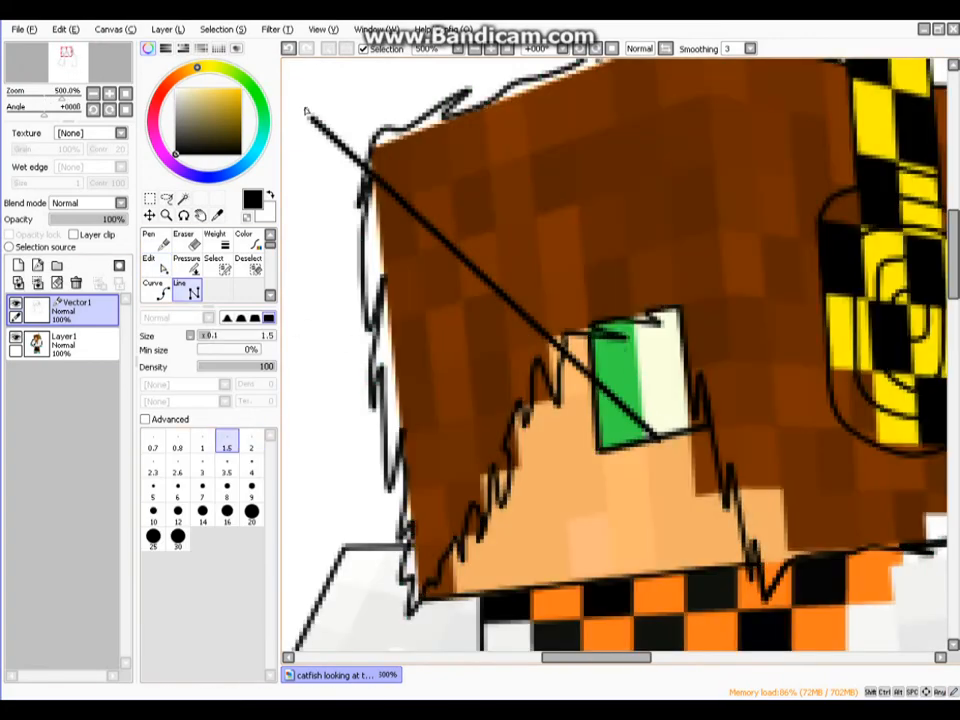
click(15, 337)
click(15, 337)
click(15, 337)
- Reshape the scarf's V-shaped lower edge into jagged points at its tip
click(155, 265)
scroll(687, 155, up, 3)
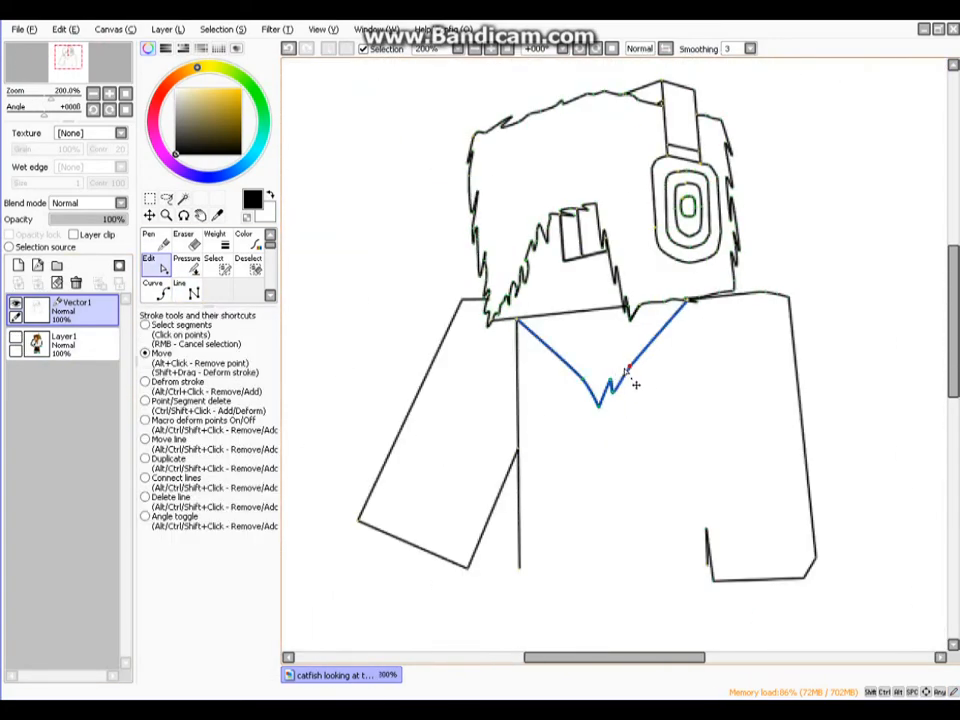
scroll(590, 390, up, 3)
- Draw parallel lines across and down the scarf at line size 0.7 to form a checkered grid
click(187, 290)
click(153, 441)
click(349, 142)
double_click(707, 113)
click(370, 168)
double_click(680, 145)
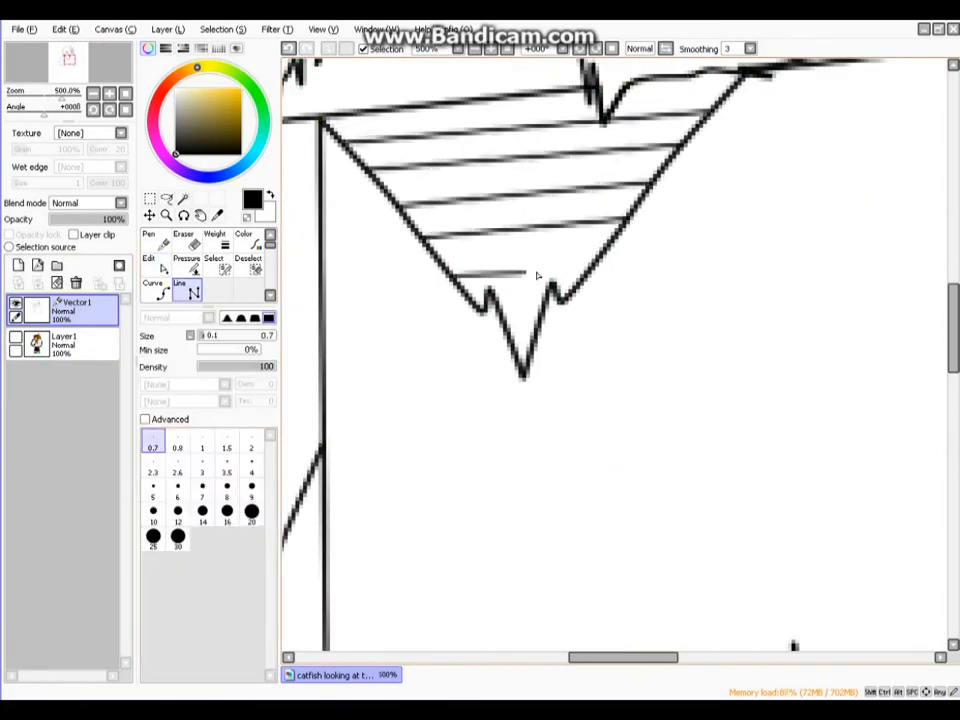
click(433, 106)
scroll(576, 513, down, 3)
scroll(581, 500, up, 2)
- Trace the two hanging scarf strings and their square ends over the reference at line size 1
click(15, 337)
click(202, 441)
click(488, 495)
click(616, 588)
click(15, 337)
click(15, 337)
scroll(587, 544, down, 1)
- Draw the line separating the right-hand sleeve from the torso and check it without the reference
click(156, 264)
click(187, 290)
double_click(564, 173)
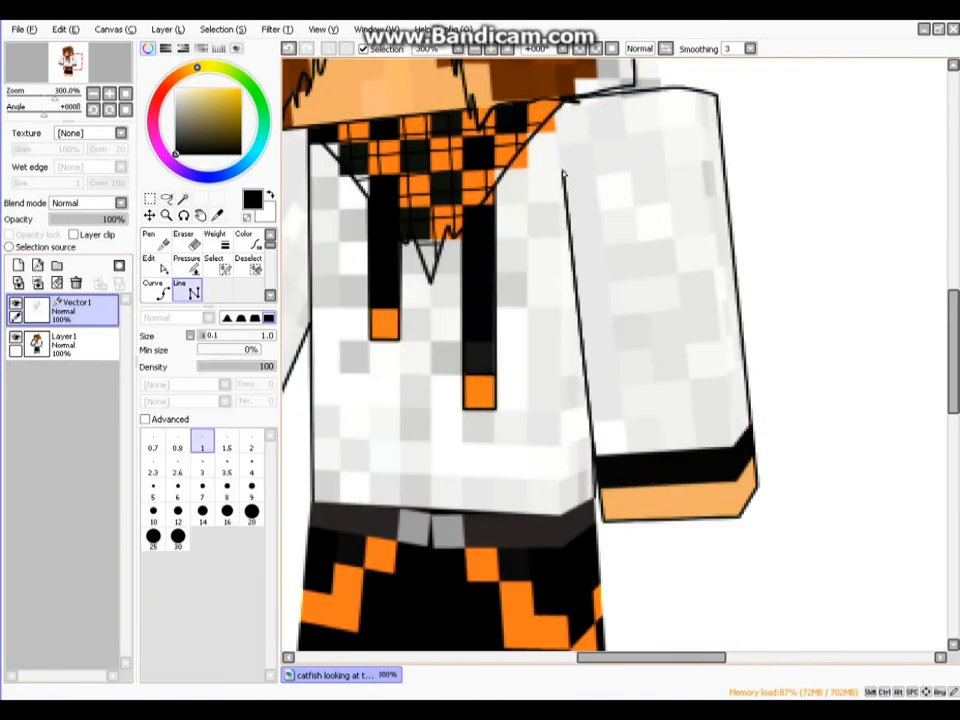
click(15, 337)
click(156, 264)
scroll(615, 354, down, 1)
scroll(588, 242, up, 1)
scroll(588, 242, down, 3)
- Trace the shirt's bottom hem and the right-hand sleeve's cuff and hand edges over the reference
click(15, 337)
scroll(493, 302, up, 3)
click(187, 290)
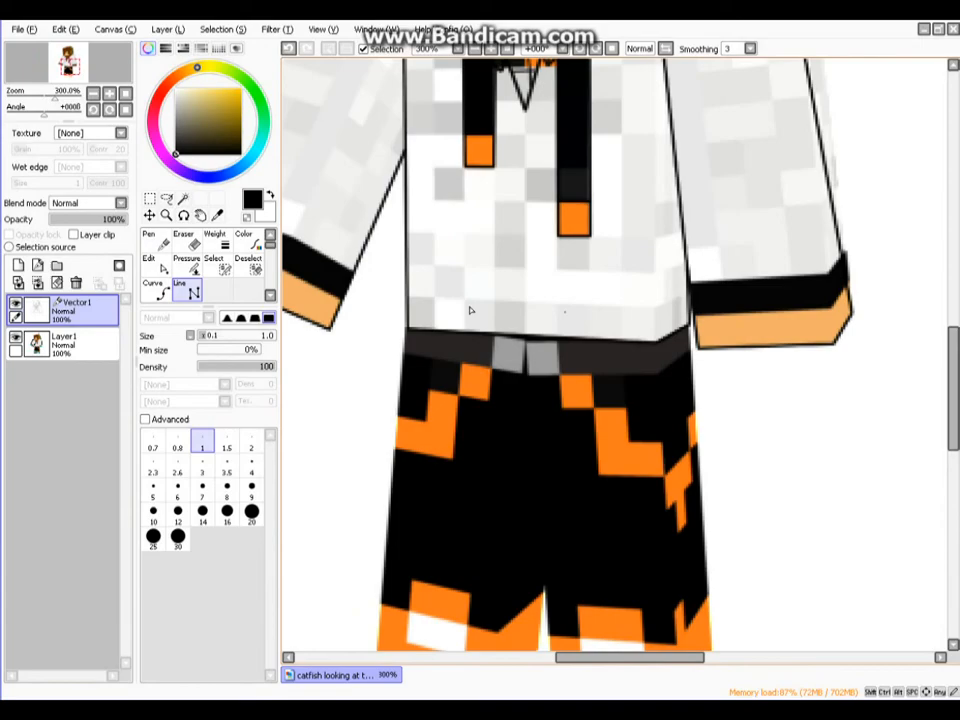
click(405, 328)
scroll(690, 335, down, 2)
scroll(479, 263, up, 4)
scroll(541, 201, down, 4)
scroll(836, 173, up, 4)
click(493, 461)
double_click(750, 413)
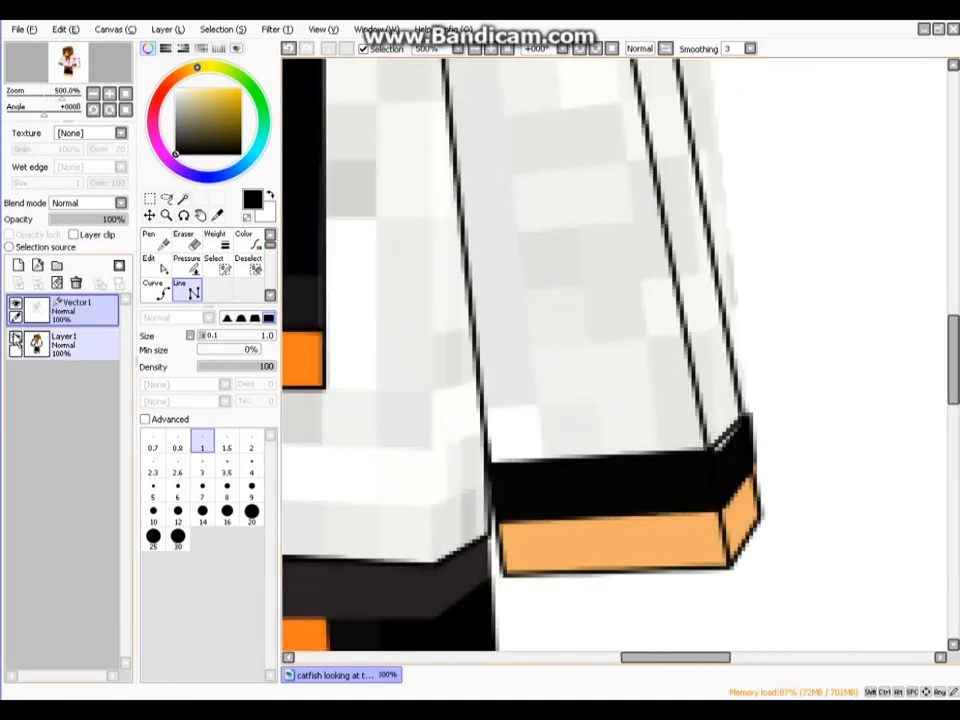
click(15, 337)
click(156, 264)
scroll(567, 548, down, 7)
- Trace the bottom outlines of both feet over the reference, up to the outer edge of the right-hand leg
click(15, 337)
scroll(441, 626, up, 3)
click(187, 290)
scroll(705, 572, up, 3)
click(540, 540)
click(692, 583)
click(542, 587)
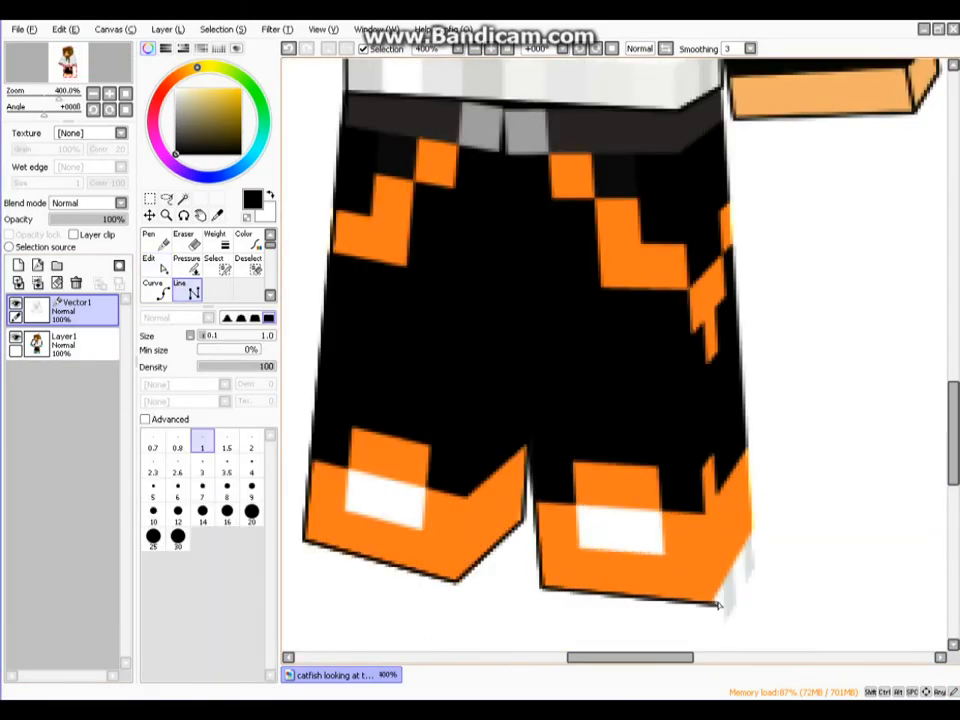
double_click(743, 388)
scroll(634, 400, down, 1)
- Draw the two inner leg lines meeting in a narrow peak between the legs and adjust them
click(670, 447)
scroll(514, 70, up, 1)
click(15, 337)
click(552, 626)
double_click(518, 240)
click(465, 621)
double_click(512, 242)
click(156, 264)
scroll(599, 418, down, 4)
- Trace the upper edges of the orange shoes over the reference
click(187, 290)
click(15, 337)
scroll(544, 458, up, 7)
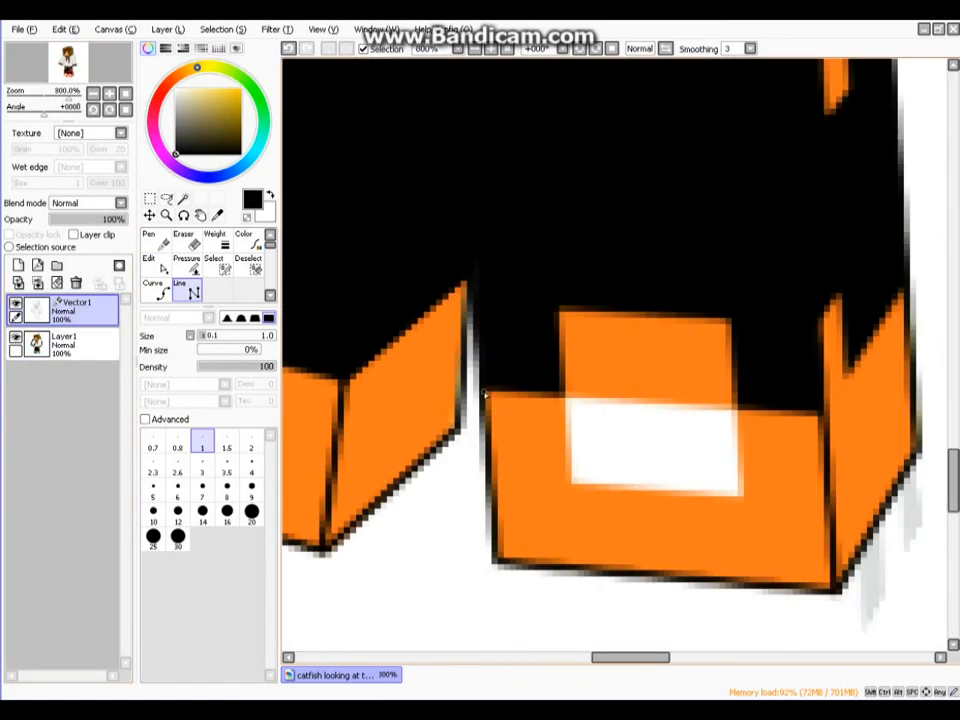
click(15, 337)
scroll(449, 417, down, 7)
click(15, 337)
scroll(388, 344, up, 6)
click(480, 388)
drag(590, 657, 654, 657)
- Draw diagonal lines for the orange pocket stripes on both sides of the trousers
click(576, 438)
double_click(370, 236)
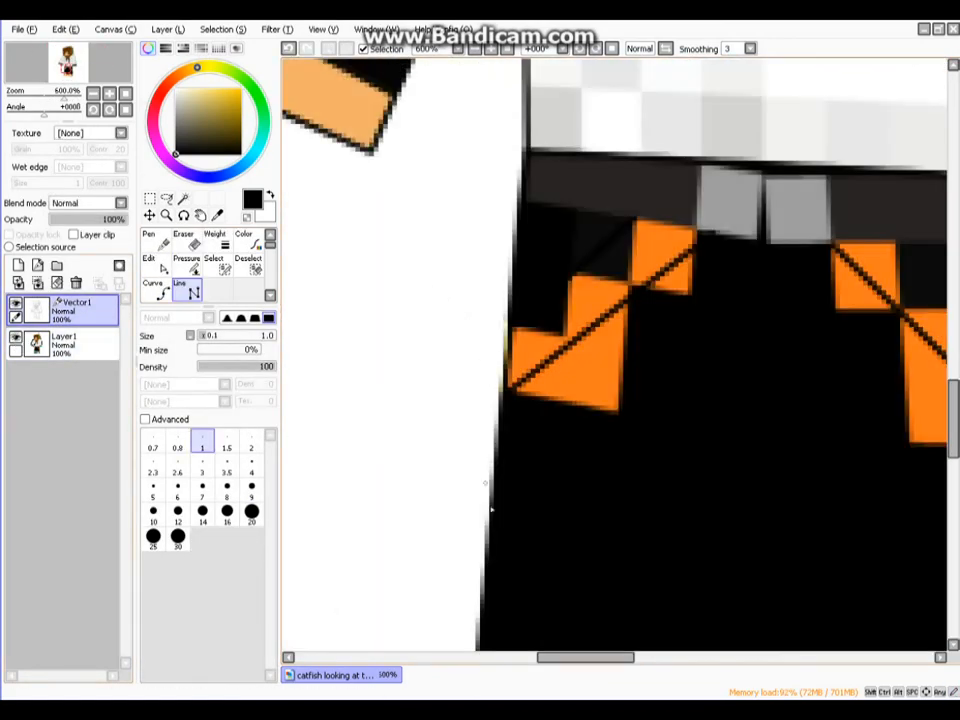
click(15, 337)
scroll(560, 480, down, 2)
scroll(585, 395, up, 1)
click(562, 415)
double_click(615, 394)
drag(450, 350, 708, 523)
- Draw the belt's lower edge beneath the hem and move a pocket stripe's end up to meet it
click(156, 264)
click(187, 290)
click(390, 454)
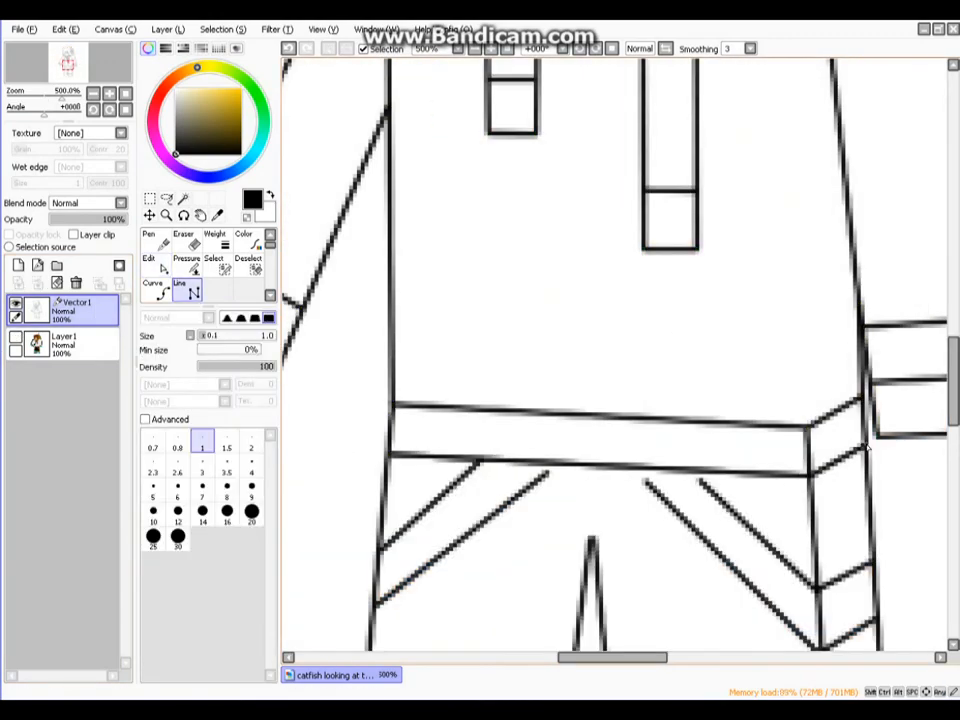
click(156, 264)
drag(701, 480, 690, 472)
- Draw a vertical line across the belt for the side of the buckle
click(187, 290)
click(633, 419)
double_click(641, 468)
- Bend the pocket stripe lines on the trousers into curves and adjust the lines above the shoes
click(156, 264)
drag(365, 422, 405, 460)
drag(698, 524, 752, 530)
scroll(600, 450, up, 4)
scroll(659, 503, down, 1)
drag(888, 540, 900, 553)
scroll(640, 500, down, 1)
drag(590, 530, 600, 544)
scroll(560, 470, down, 1)
scroll(529, 446, down, 1)
- Paint the white patches on both shoes with white lines at size 14
click(15, 337)
click(187, 290)
click(203, 514)
click(175, 89)
click(332, 454)
double_click(367, 461)
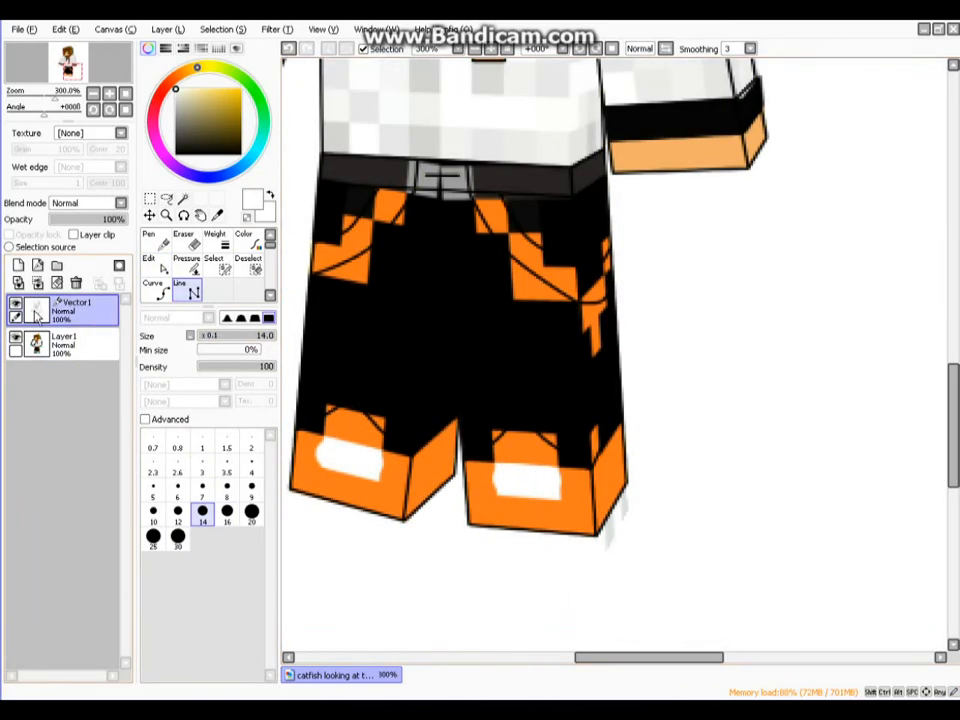
click(15, 337)
scroll(600, 400, down, 4)
- Select the orange areas of the shoes, pocket stripes, string ends and alternate scarf squares with the Magic Wand
click(183, 199)
click(873, 525)
click(775, 280)
scroll(700, 300, up, 1)
click(653, 279)
click(795, 369)
scroll(760, 300, up, 1)
click(814, 268)
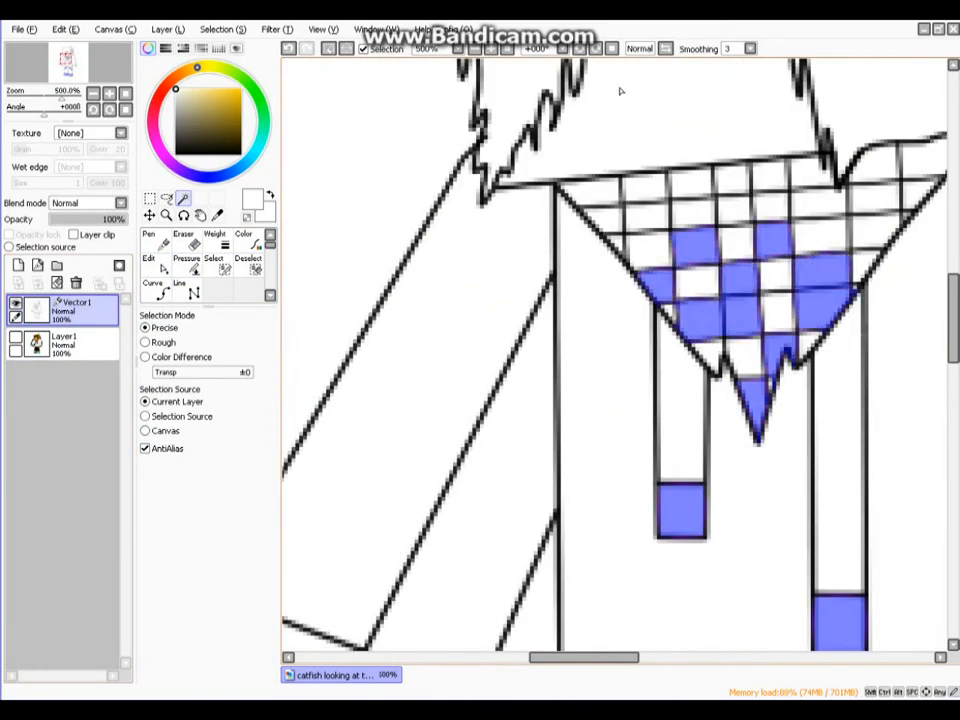
click(649, 248)
click(734, 244)
scroll(791, 358, down, 4)
- Add a new layer, sample orange from the reference, fill the selected areas with it and clear the selection
click(15, 337)
scroll(619, 369, up, 4)
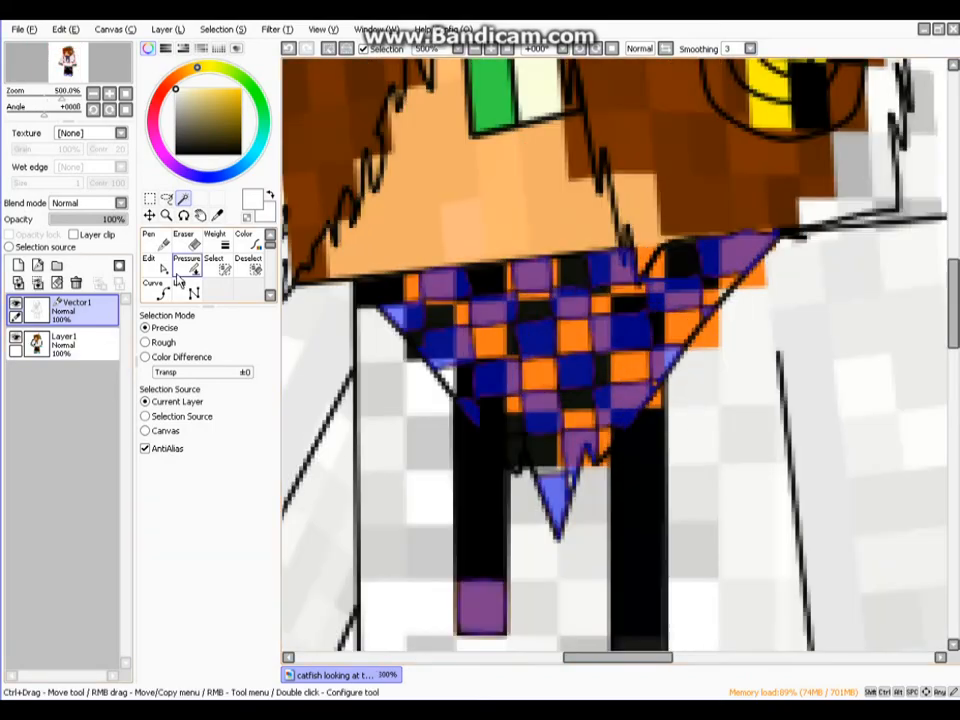
click(18, 265)
right_click(619, 369)
click(15, 372)
click(248, 265)
scroll(452, 215, down, 4)
key(ctrl+d)
click(77, 310)
scroll(421, 234, up, 4)
click(77, 344)
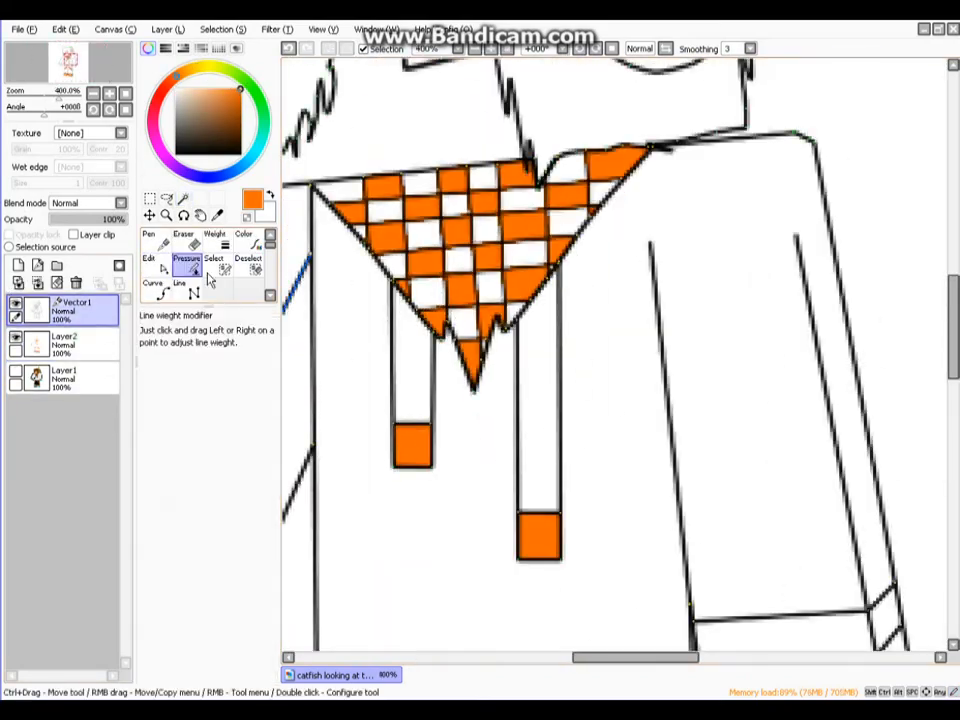
- Select the remaining scarf squares, the strings, the sleeve cuffs and the trousers on the linework layer
click(77, 310)
click(386, 210)
click(420, 184)
click(465, 323)
click(412, 370)
click(539, 420)
scroll(728, 268, down, 7)
scroll(660, 287, up, 7)
click(660, 287)
scroll(660, 287, down, 5)
- Fill the selected areas with black on Layer2 and clear the selection
click(77, 344)
click(155, 265)
drag(520, 520, 650, 560)
key(ctrl+d)
- Select the shirt's torso and sleeve areas on the linework layer with the Magic Wand
click(77, 310)
click(183, 198)
click(578, 440)
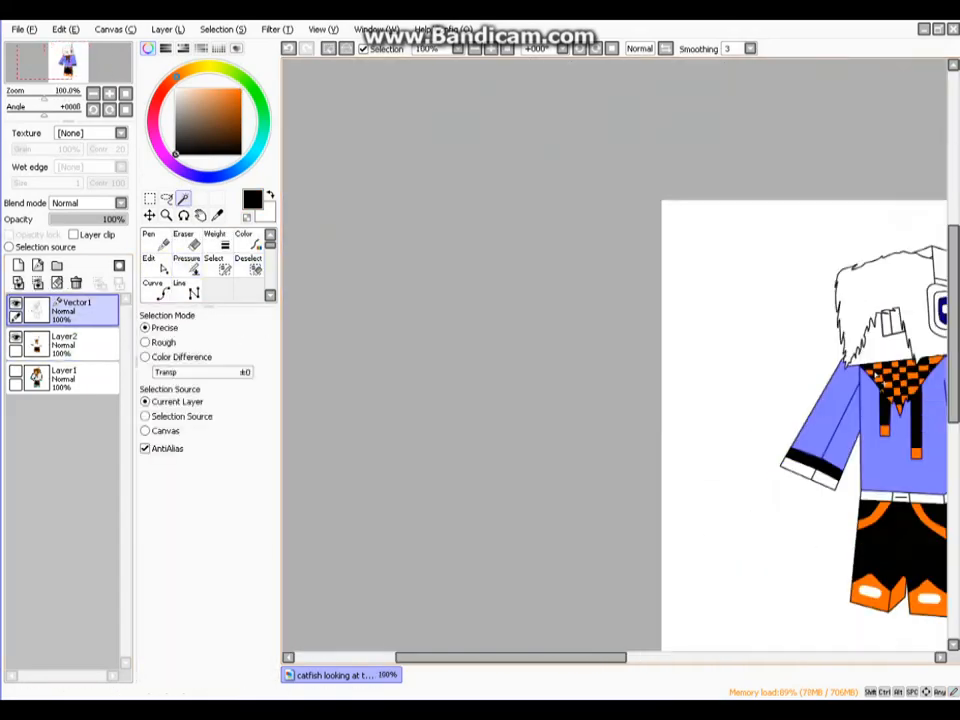
- Fill the selected shirt areas with off-white on Layer2, clear the selection, and fill the belt with dark grey
click(77, 344)
key(ctrl+d)
click(77, 310)
click(662, 431)
click(77, 344)
drag(544, 399, 690, 430)
- Select the belt buckle on the linework layer and fill it with a lighter grey on Layer2
click(77, 310)
click(499, 429)
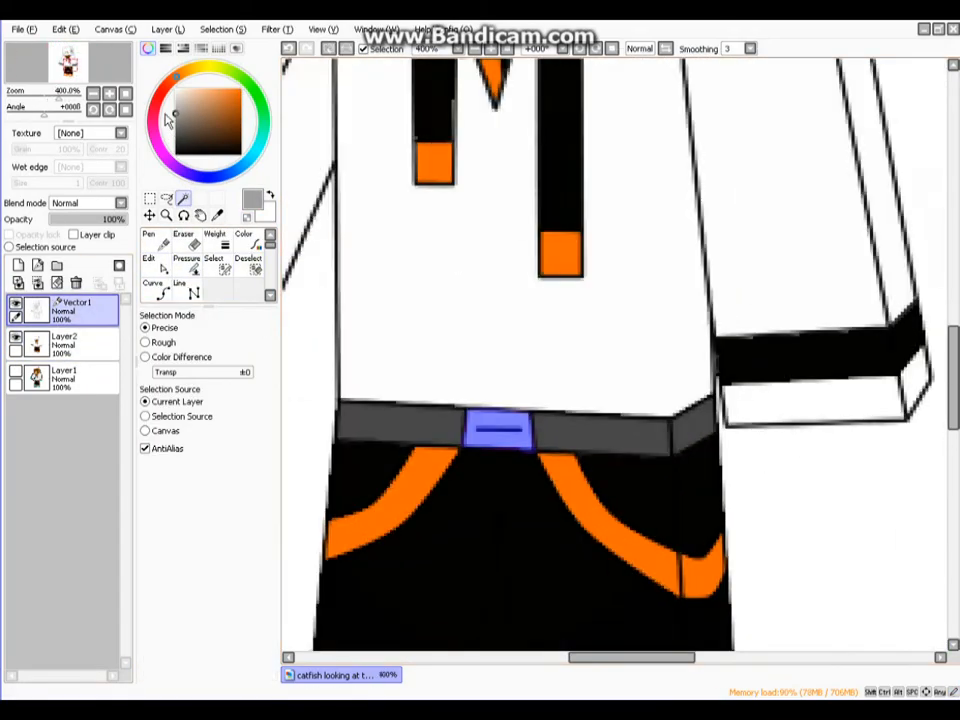
click(77, 344)
- Select the face and hands on the linework layer, sample the skin tone from the reference and fill them on Layer2
click(77, 310)
click(640, 331)
scroll(640, 331, up, 2)
click(15, 371)
click(77, 378)
right_click(760, 424)
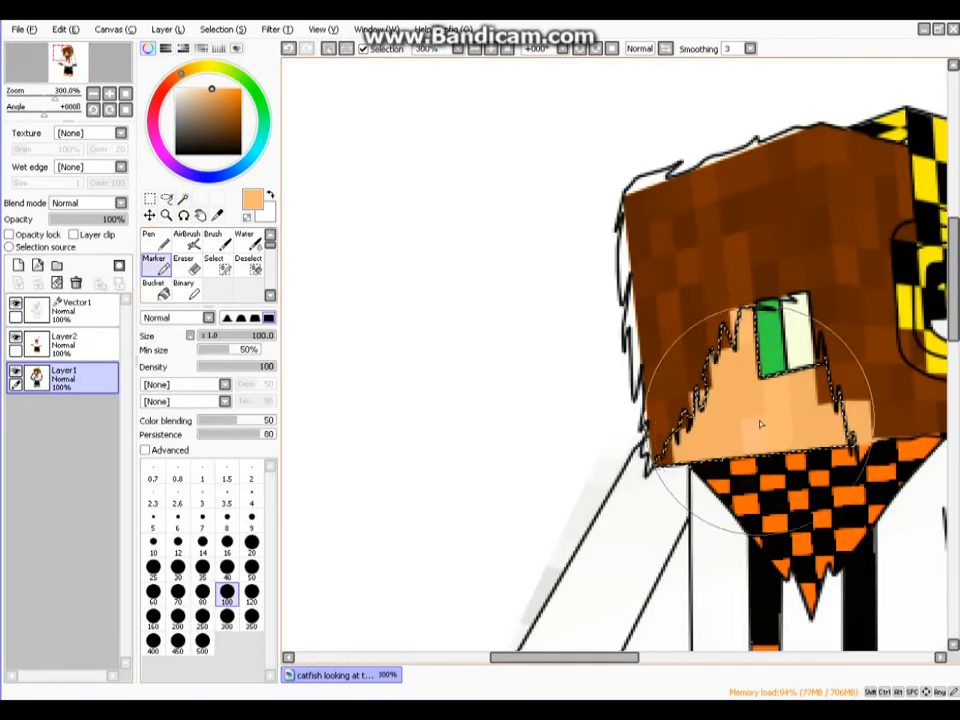
click(77, 344)
click(250, 266)
- Select the headphone sections on the linework layer and fill them with green on Layer2
click(77, 310)
click(692, 408)
click(611, 433)
click(77, 344)
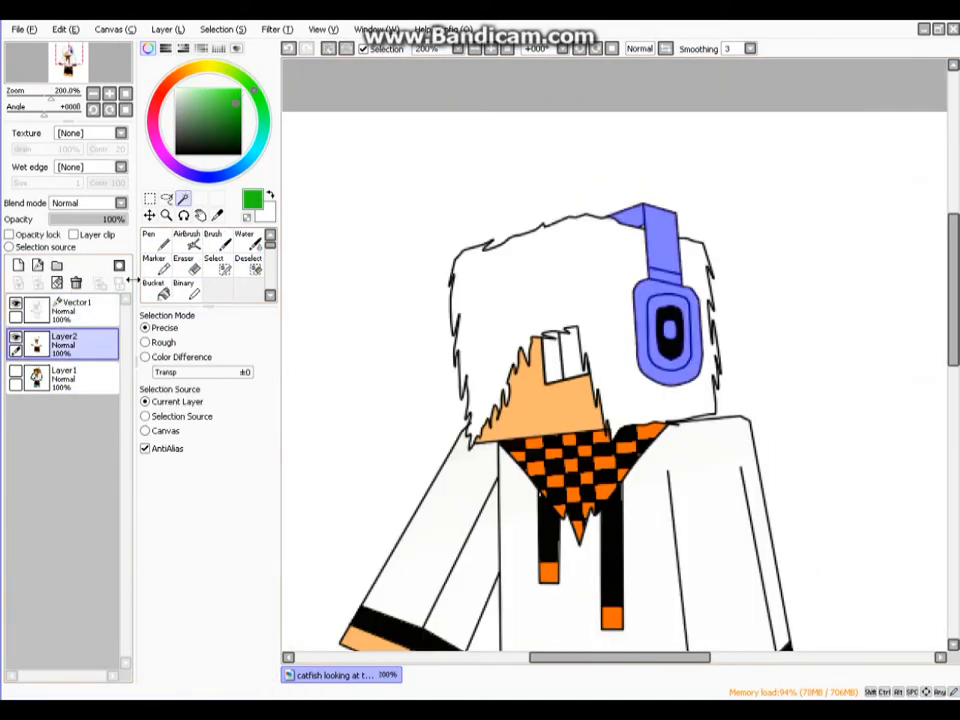
- Draw a black zigzag hair strand and a near-vertical head edge beside the headphones on the linework layer
click(77, 310)
click(187, 290)
click(252, 441)
click(176, 154)
click(530, 277)
click(563, 321)
key(ctrl+z)
scroll(567, 259, up, 1)
double_click(647, 388)
scroll(714, 328, up, 2)
- Move the end point of the head edge line so it meets the hair's upper outline
click(155, 264)
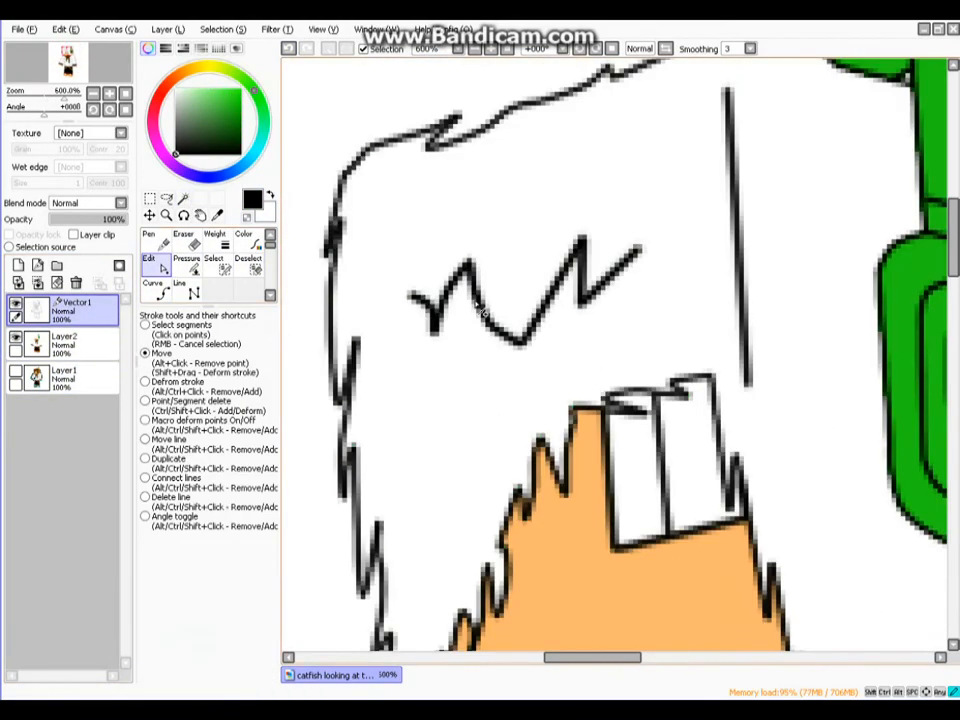
scroll(634, 405, down, 3)
drag(596, 146, 594, 130)
- Select the front and side hair areas, including the small gaps around the strands, on the linework layer
click(183, 199)
click(475, 325)
scroll(508, 208, up, 3)
click(508, 208)
scroll(722, 503, up, 1)
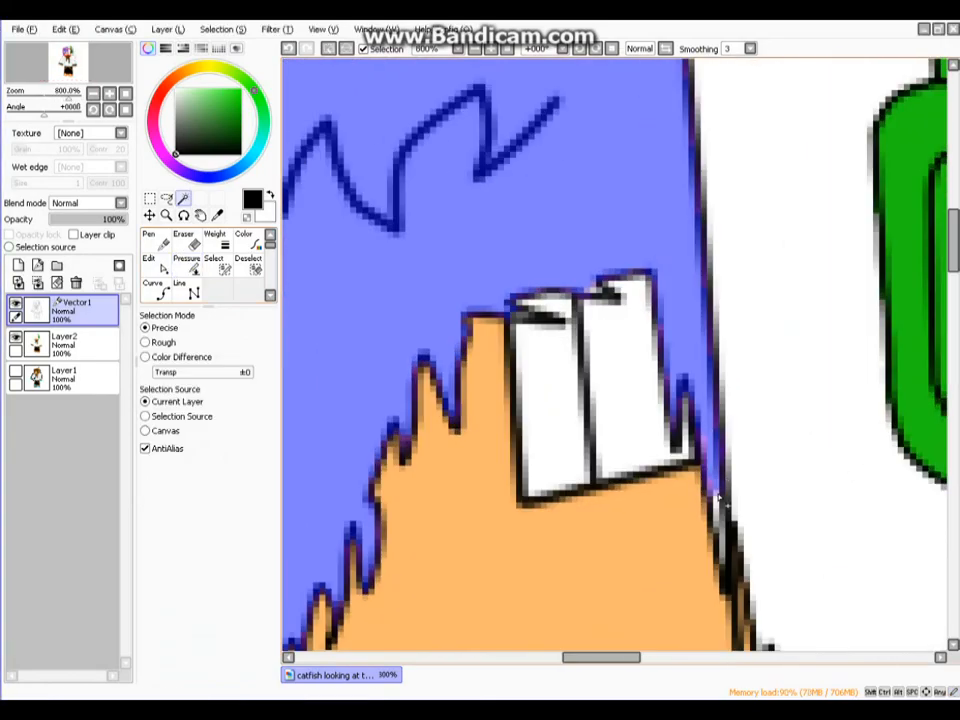
click(765, 350)
scroll(858, 592, up, 1)
scroll(646, 493, down, 3)
scroll(400, 560, up, 3)
scroll(546, 339, down, 5)
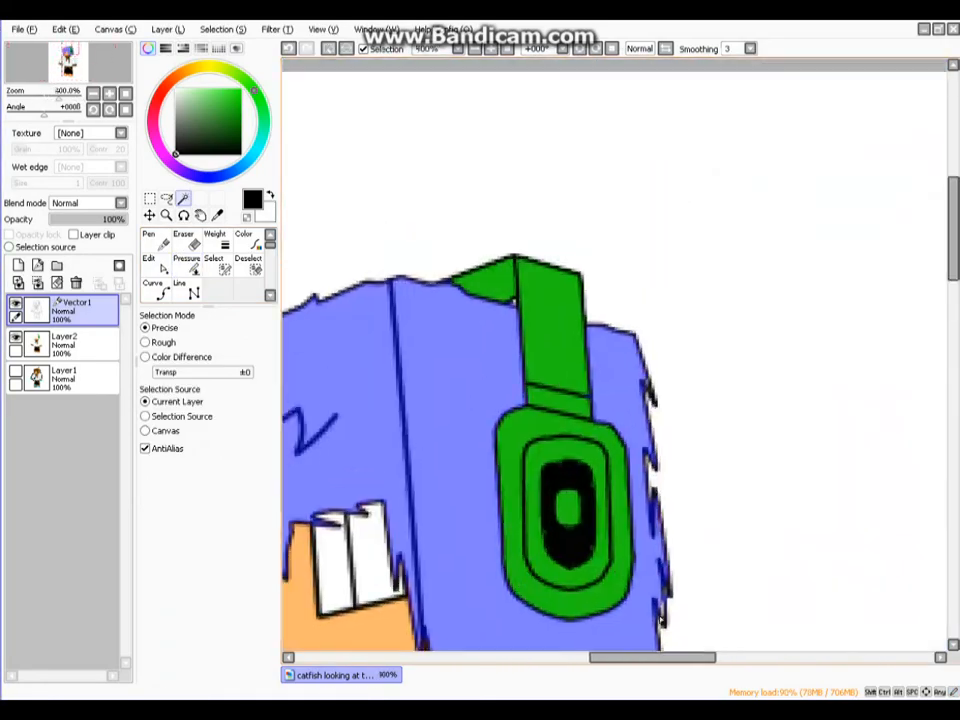
- Sample brown from the Layer1 reference and fill the selected hair with it on Layer2 using the Marker
click(77, 344)
click(155, 264)
click(15, 370)
right_click(534, 304)
click(15, 370)
drag(510, 310, 680, 400)
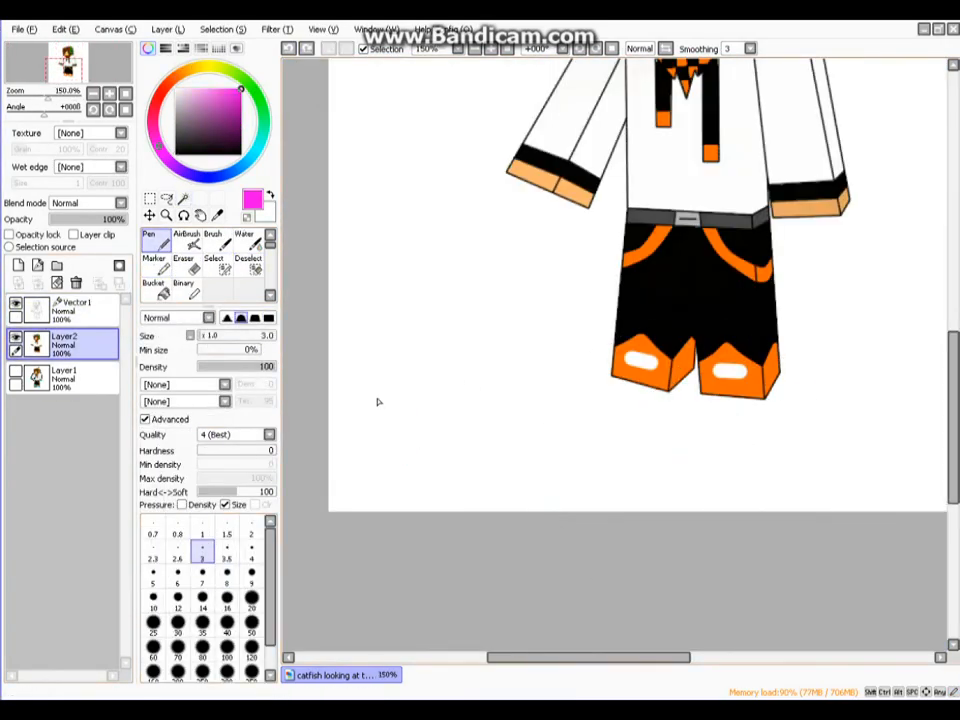
- Handwrite "The Catfish!" in pink below the figure and add an arrow with the note "bad writing" beside it
scroll(737, 477, up, 3)
drag(589, 381, 574, 497)
drag(746, 446, 678, 488)
drag(750, 388, 750, 407)
drag(723, 474, 722, 497)
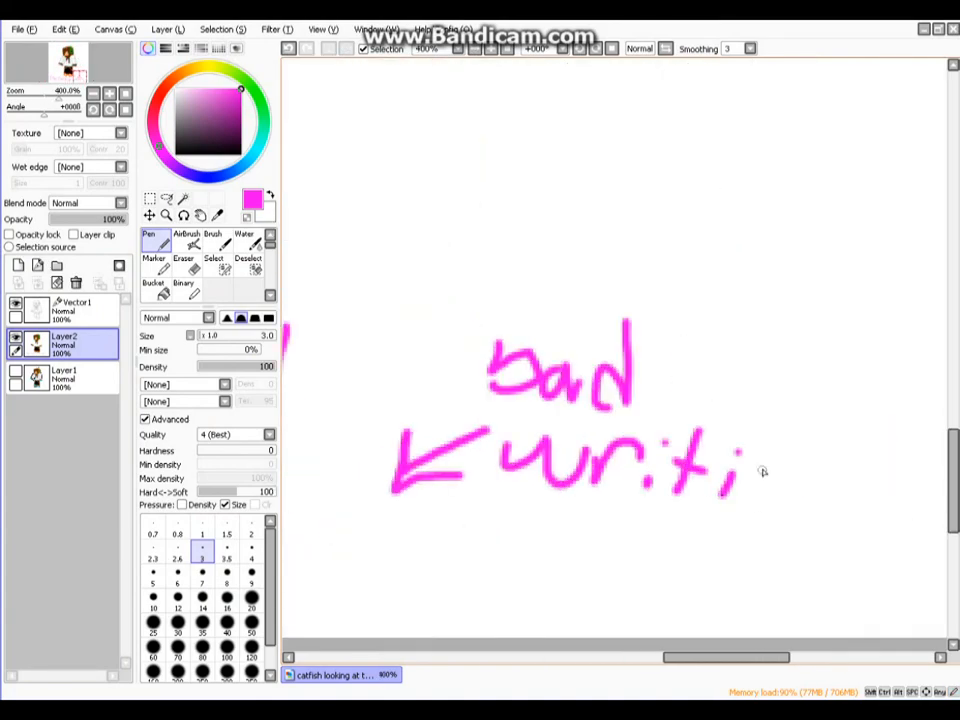
- Select the eye's iris on the linework layer and fill it with bright green on Layer2
scroll(720, 497, down, 6)
click(77, 309)
click(183, 199)
click(64, 340)
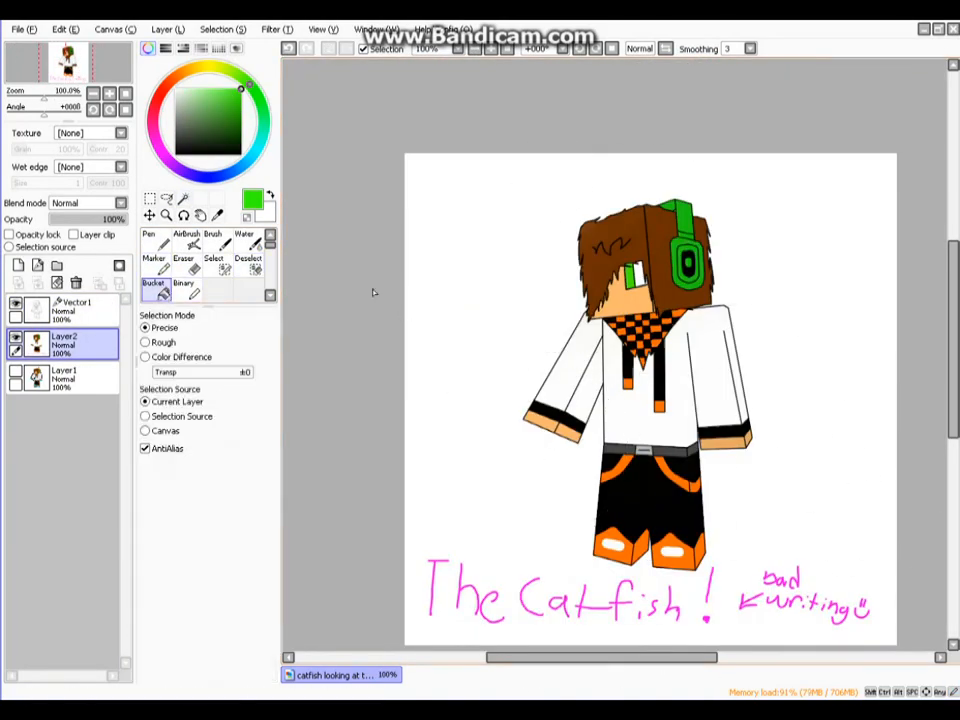